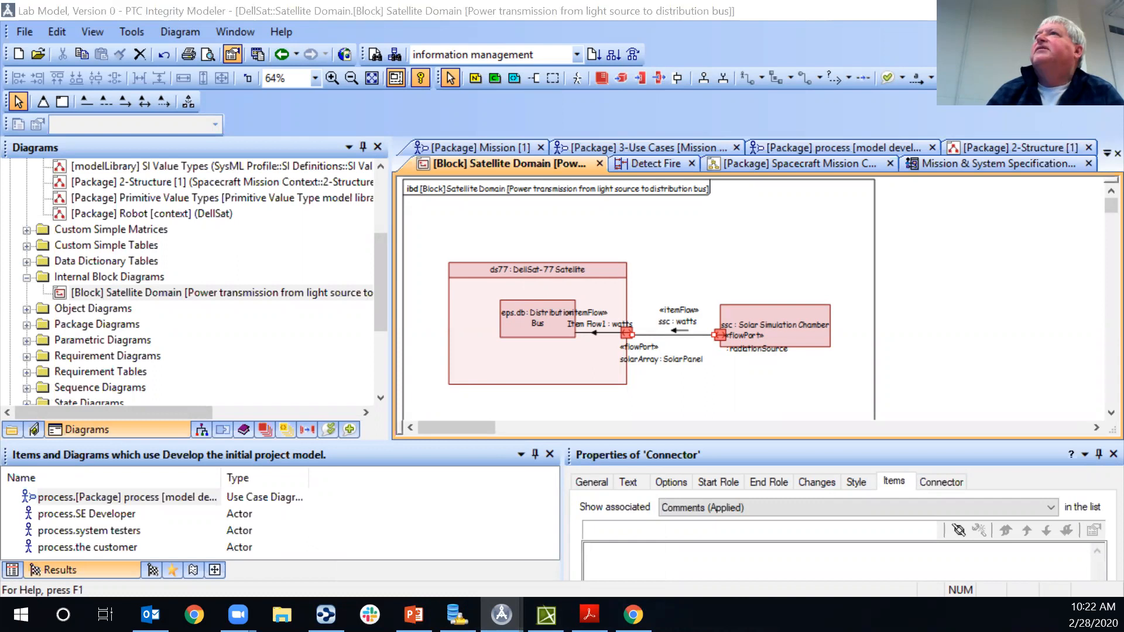
Look up the Internal block diagram topic in the help contents and skim its description and the Actor section
drag(476, 35, 475, 36)
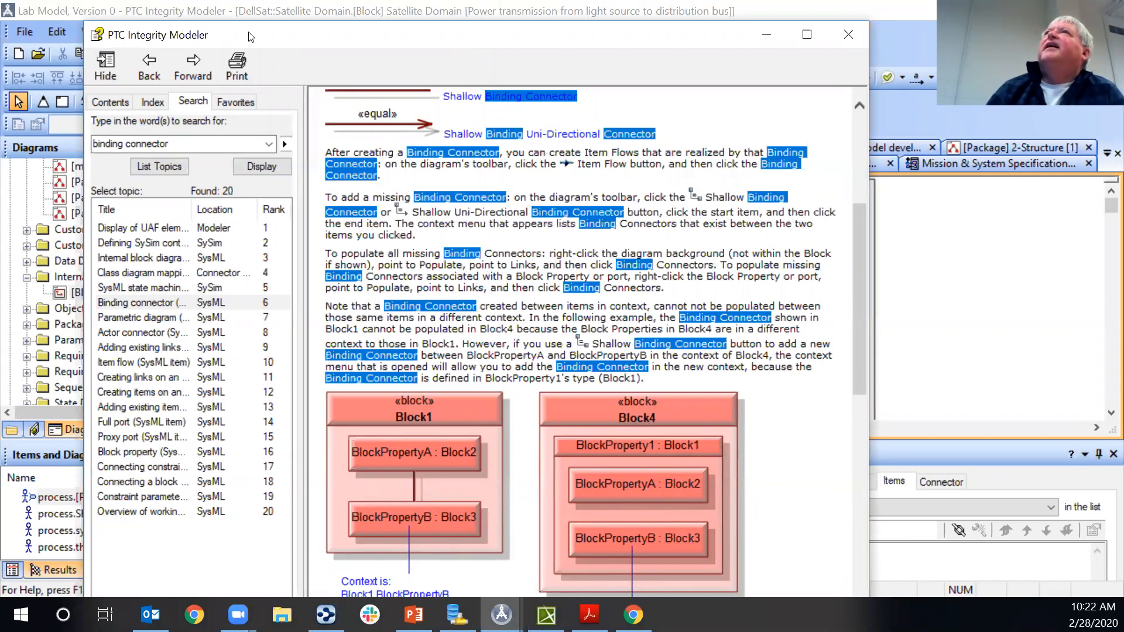
drag(253, 41, 286, 49)
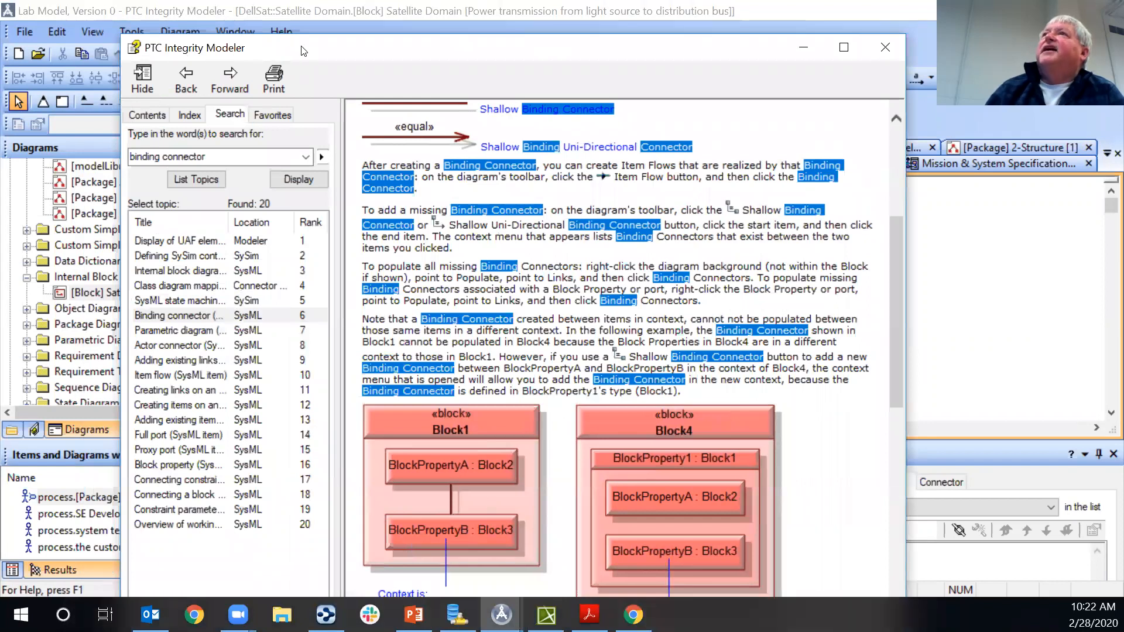
drag(302, 51, 300, 33)
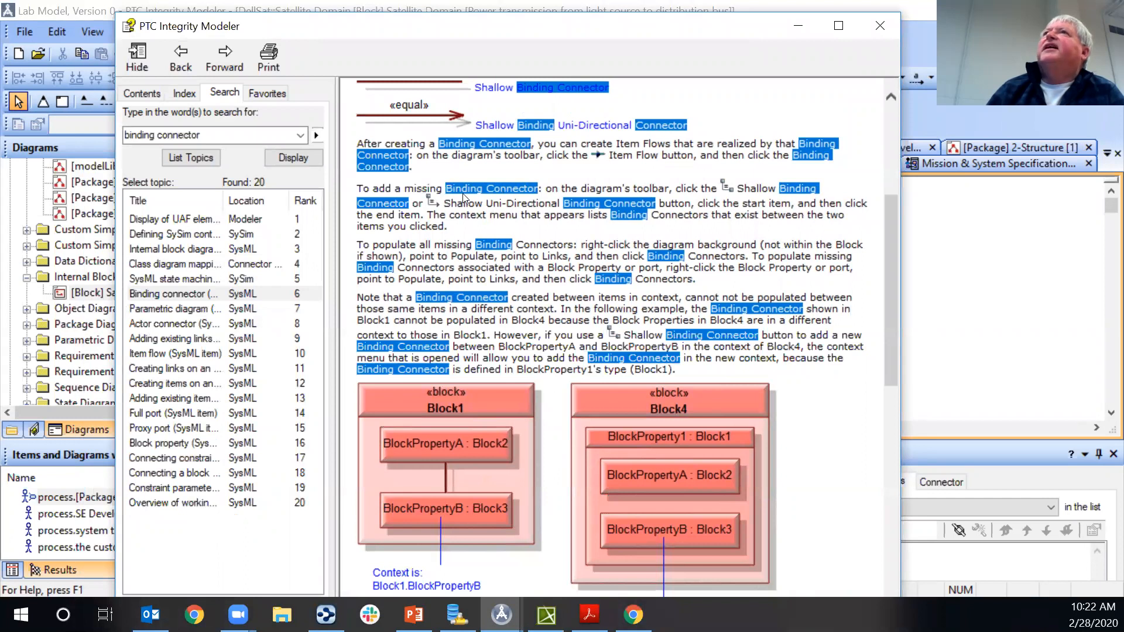
click(140, 95)
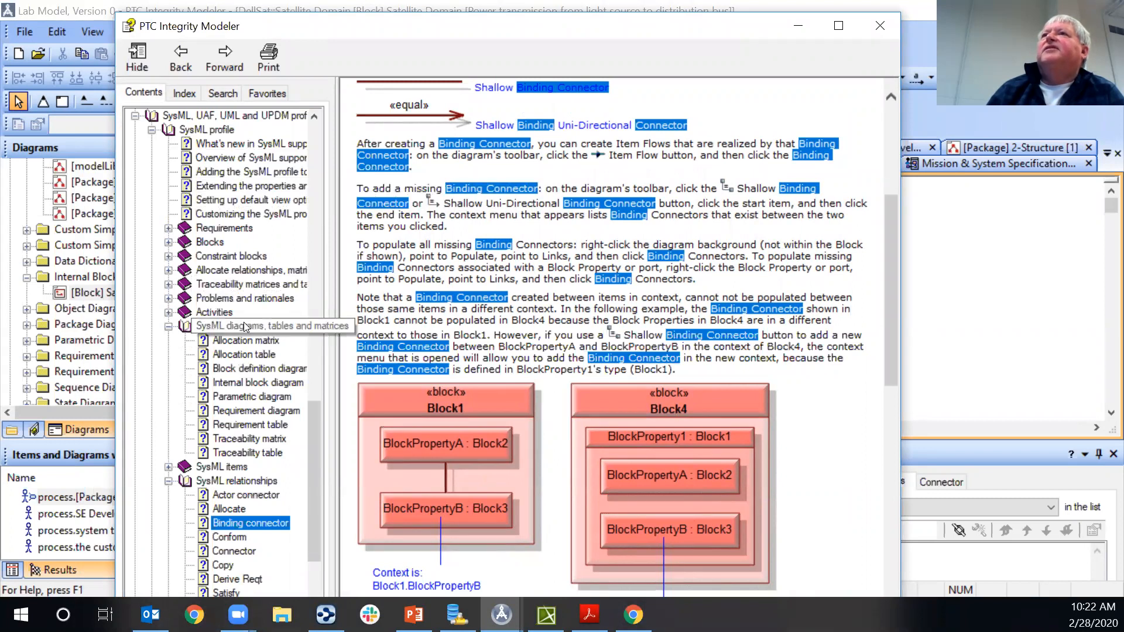
click(227, 383)
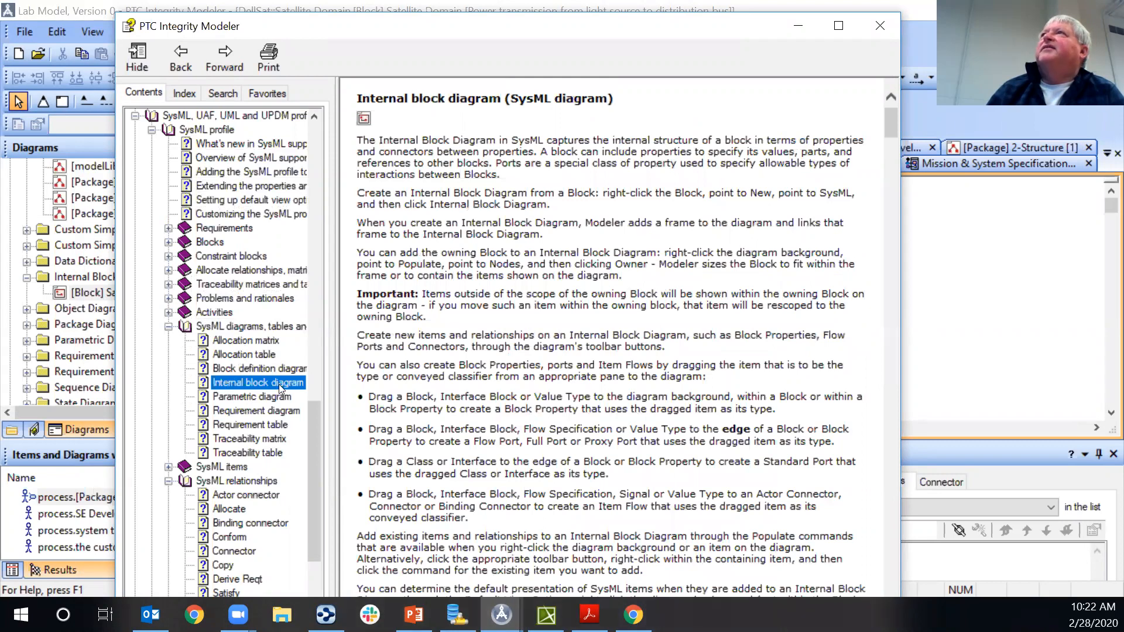
scroll(560, 406, down, 20)
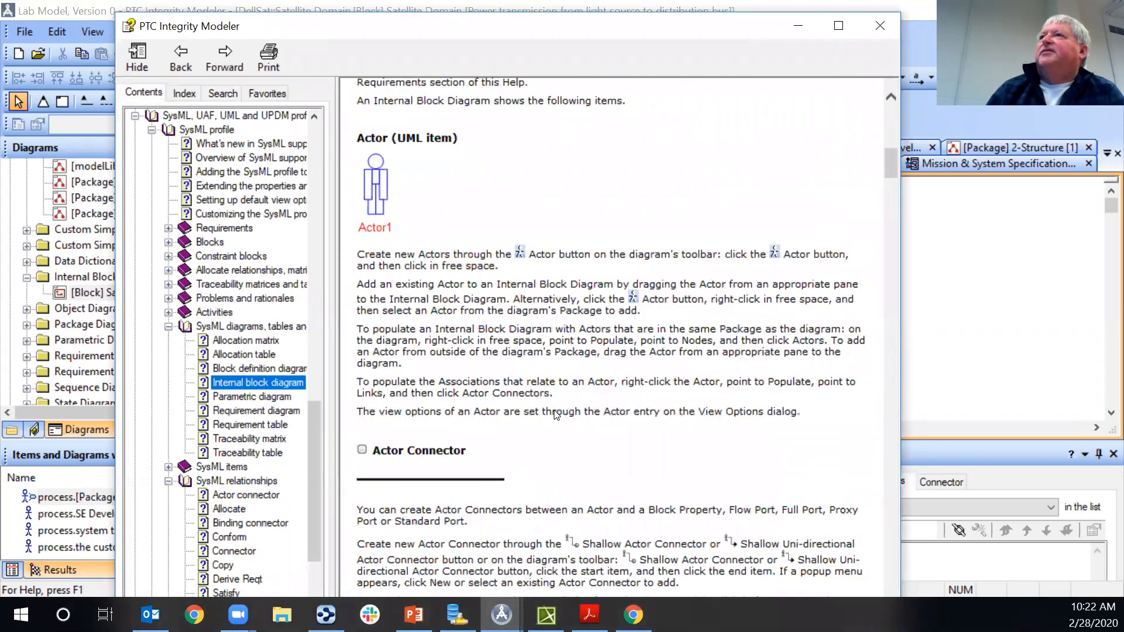
scroll(556, 414, up, 20)
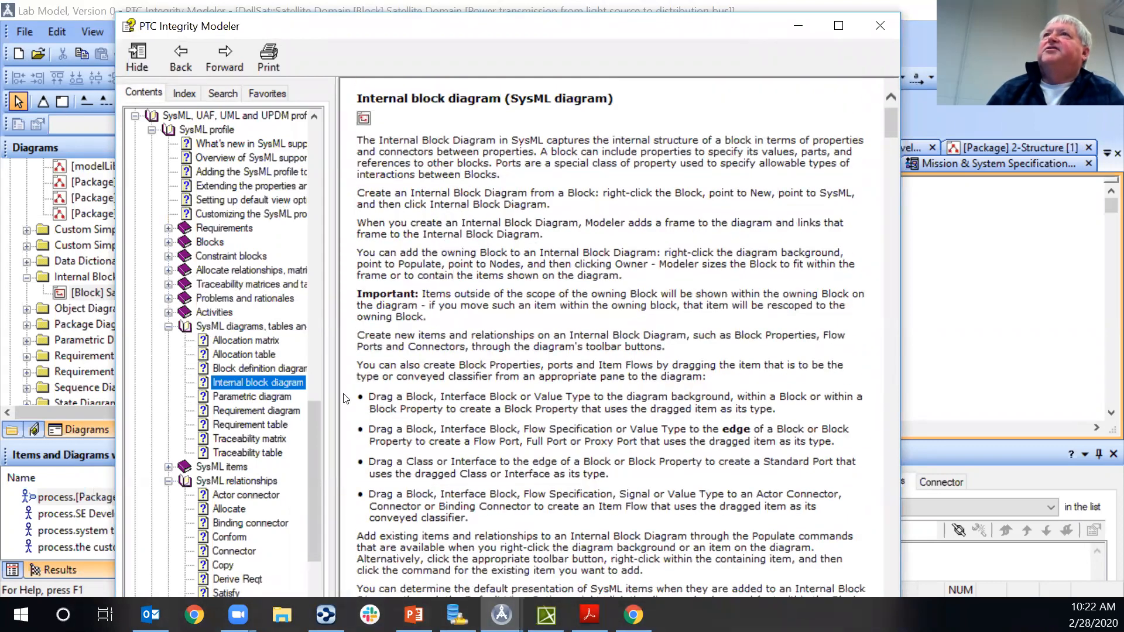
scroll(227, 178, up, 3)
scroll(229, 181, up, 15)
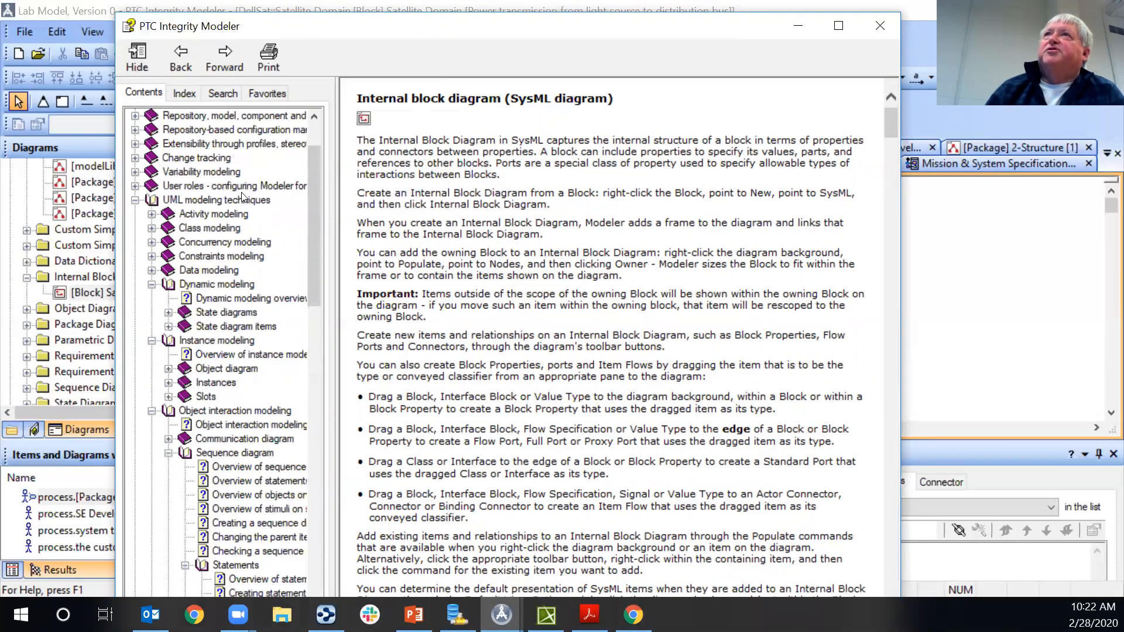
scroll(243, 197, up, 2)
Display the Binding connector topic from the help search results and close the help
click(217, 93)
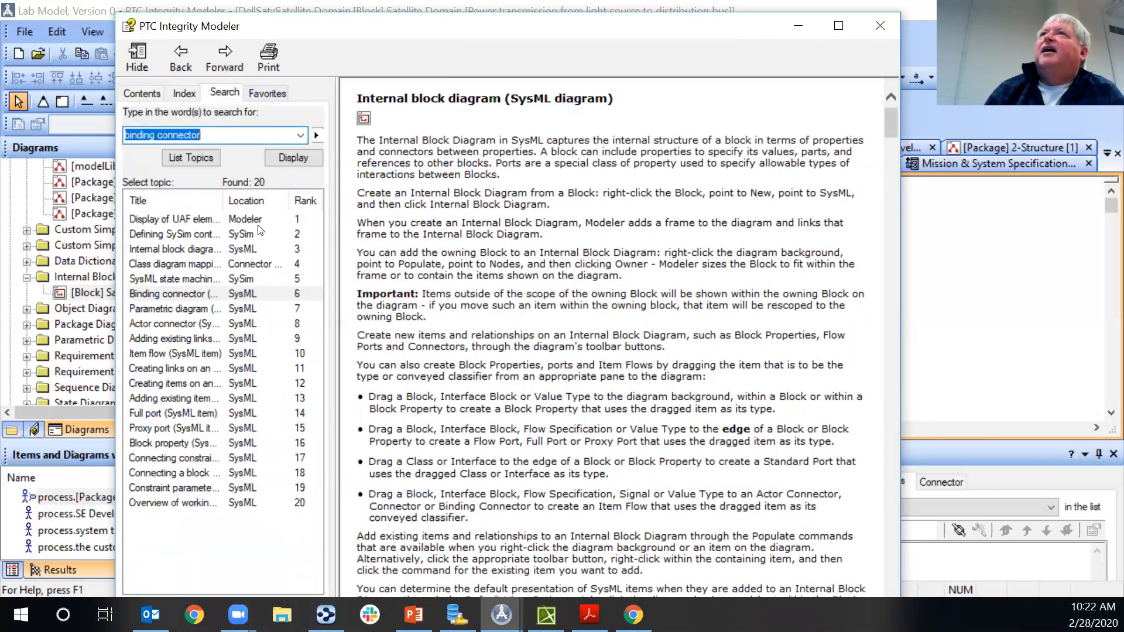
click(240, 279)
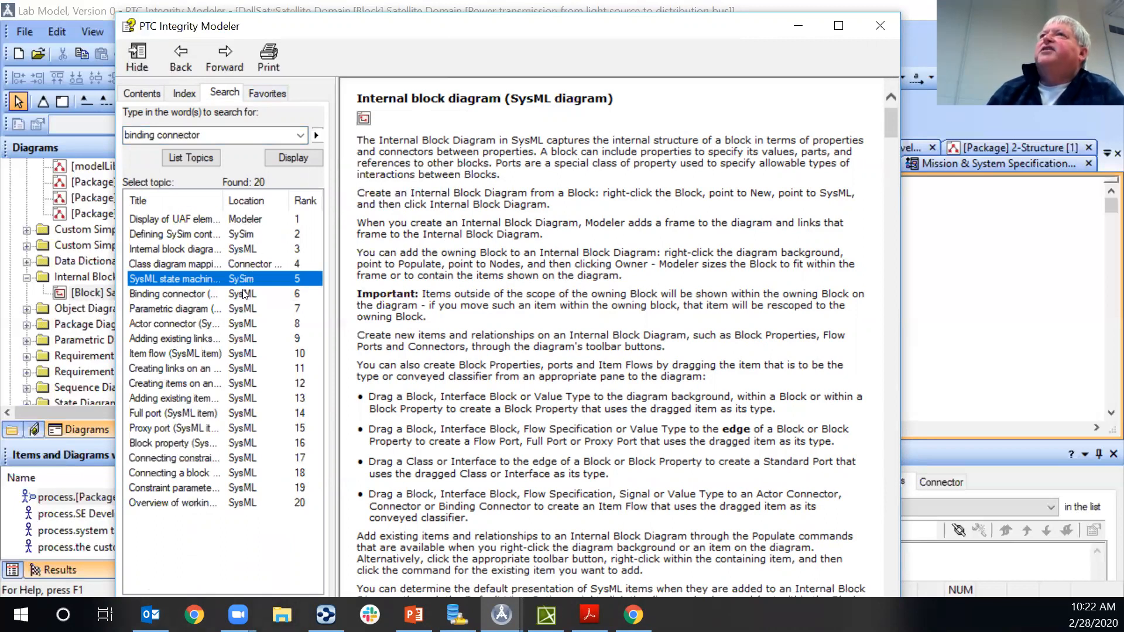
click(165, 294)
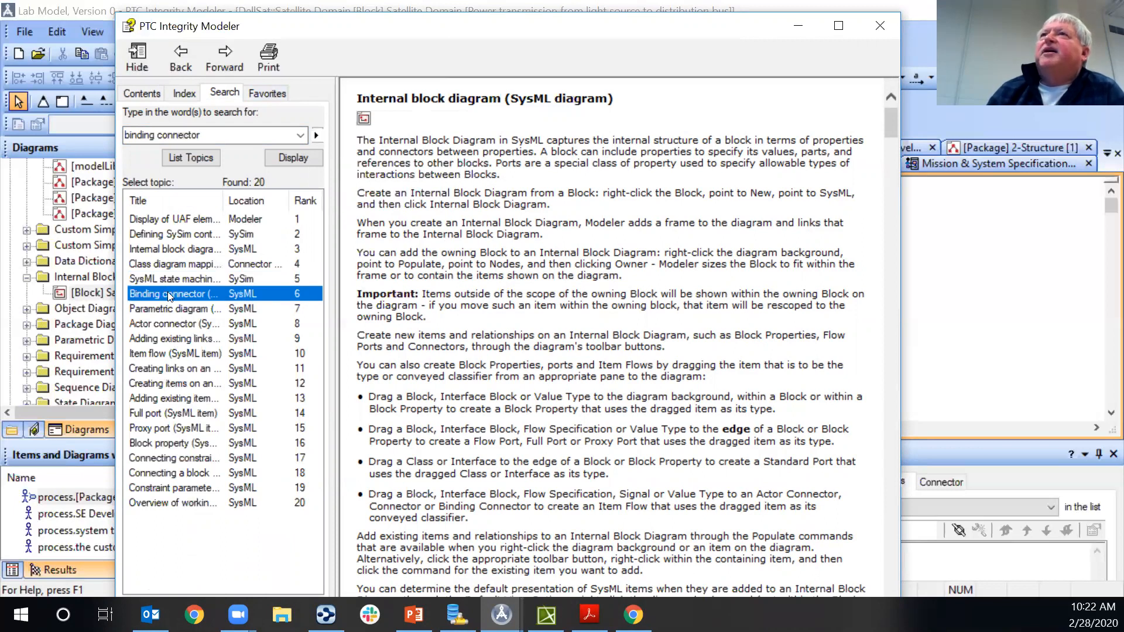
double_click(168, 293)
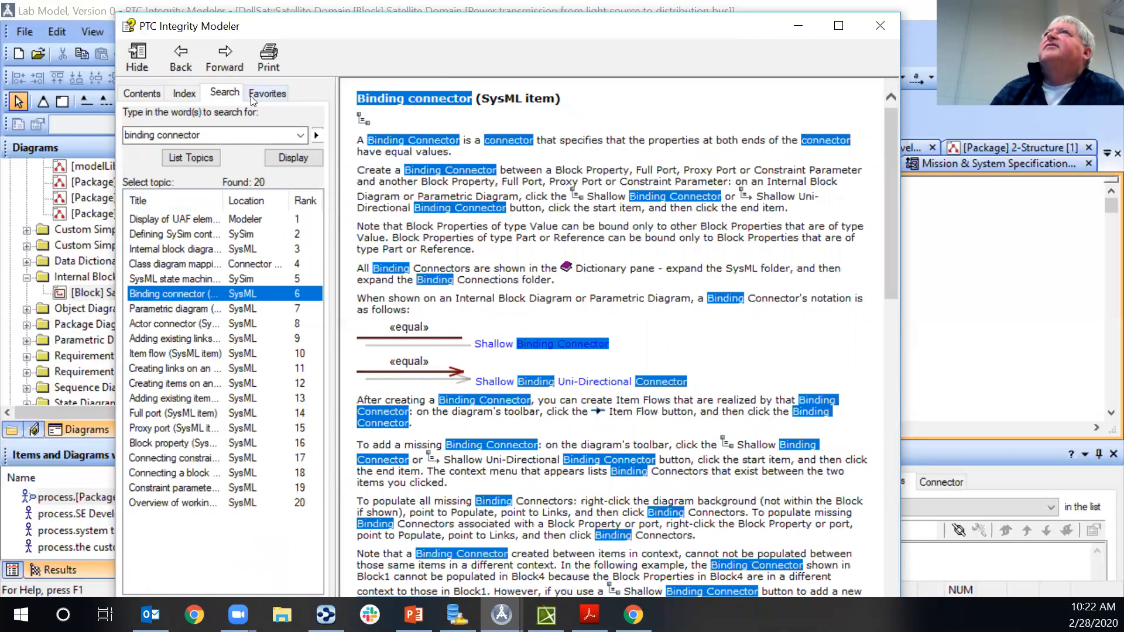
click(881, 24)
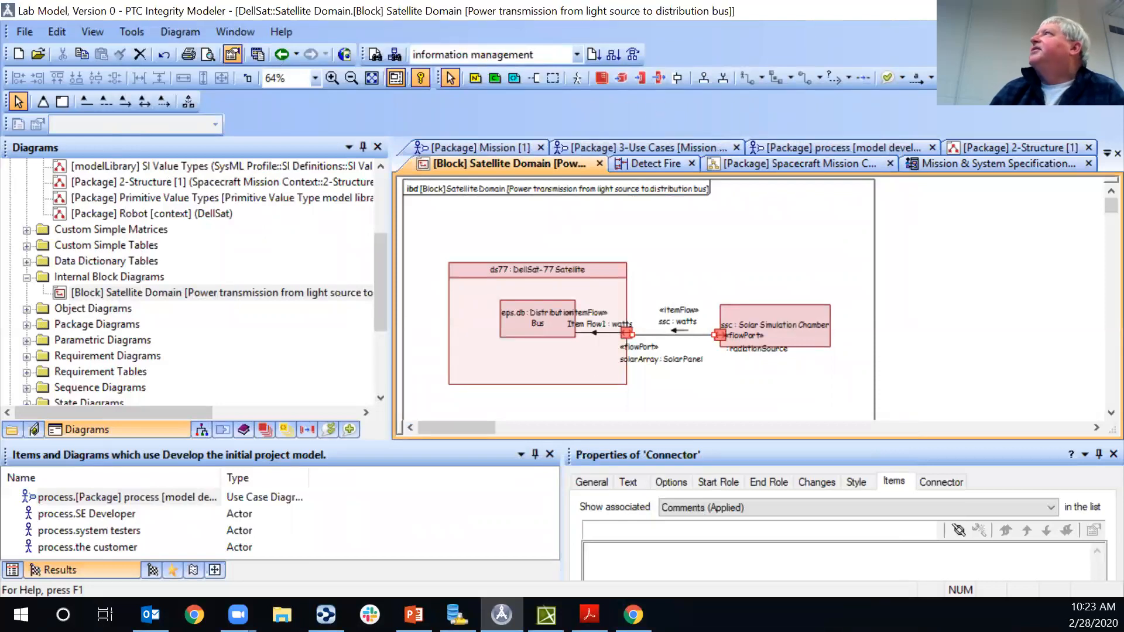
Bring up Model Explorer, and close the open Lab Model along with its Satellite Domain and Spacecraft Mission Context diagrams
click(1022, 11)
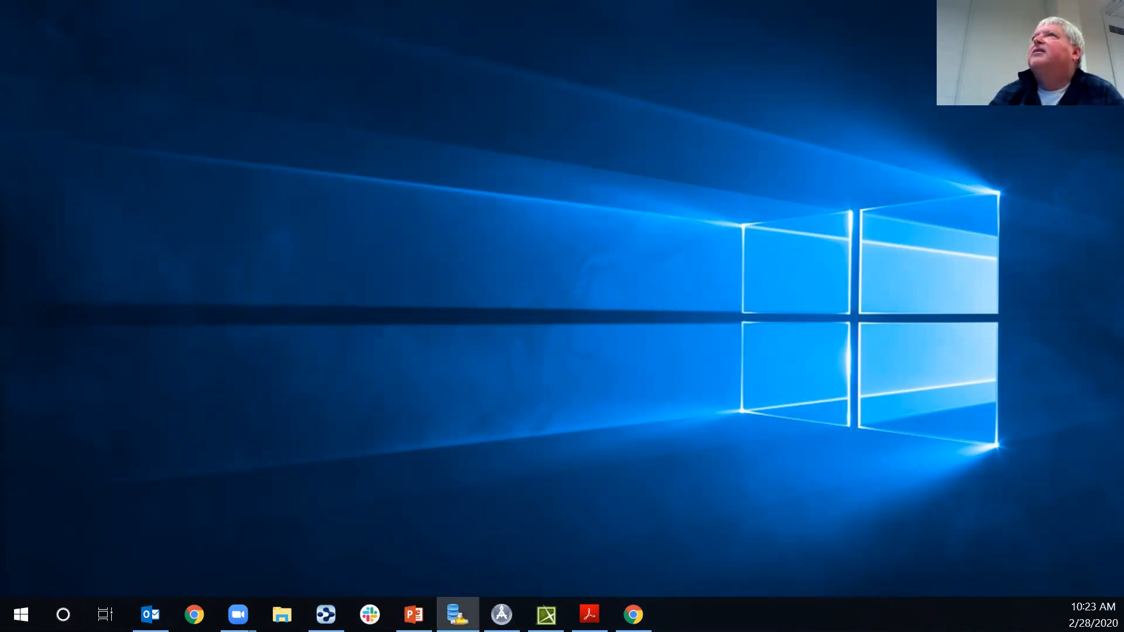
click(458, 614)
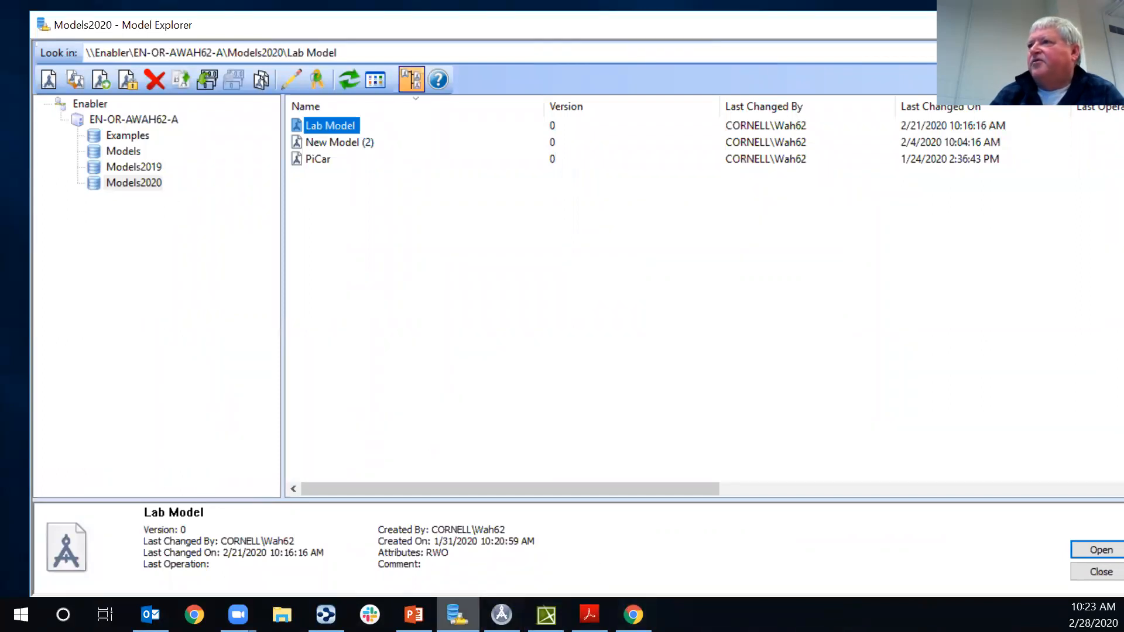
mouse_move(501, 614)
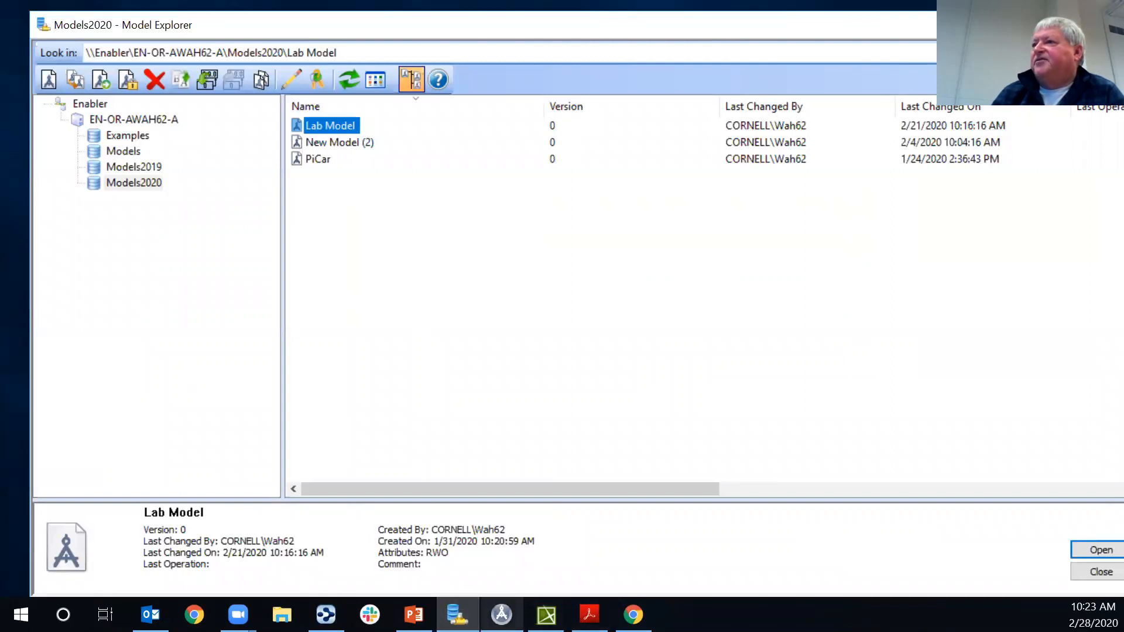
click(501, 614)
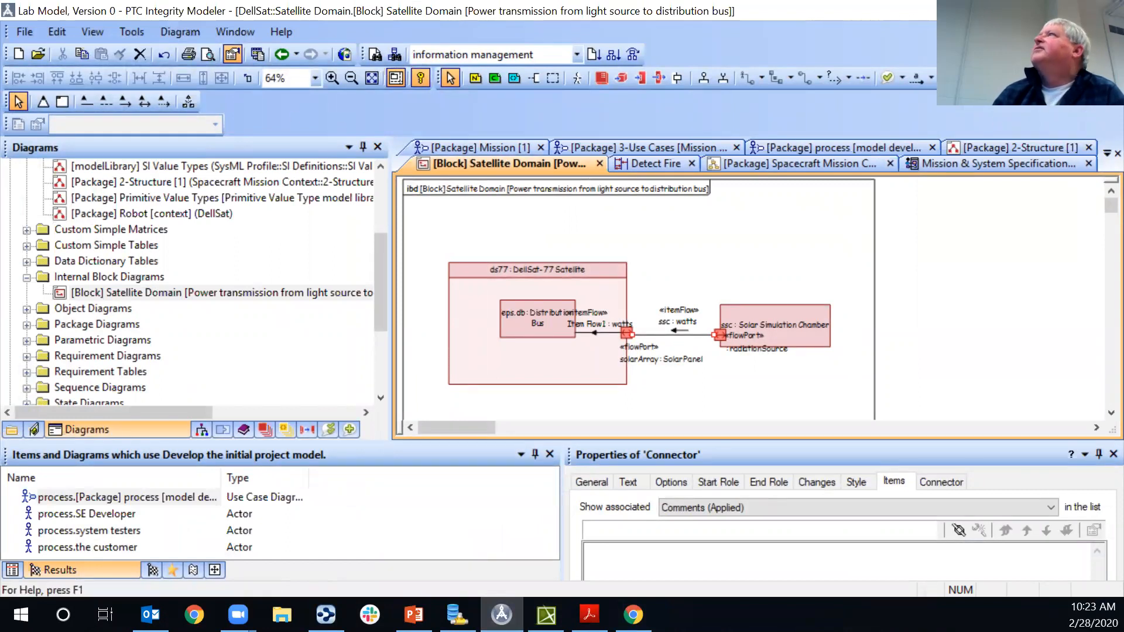
key(ctrl+F4)
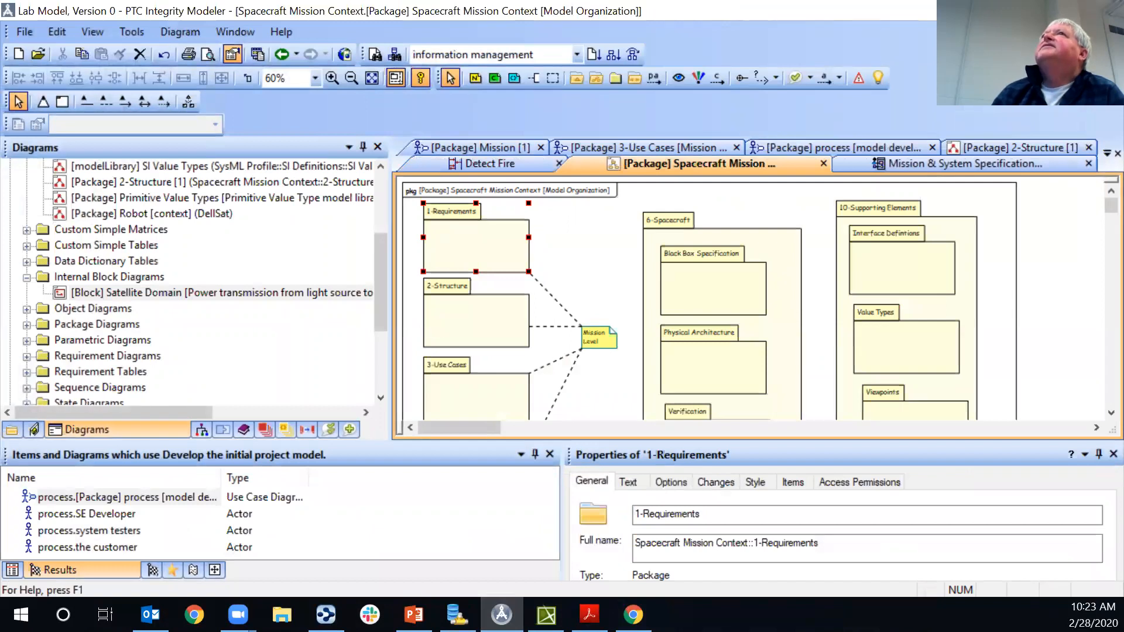
key(ctrl+F4)
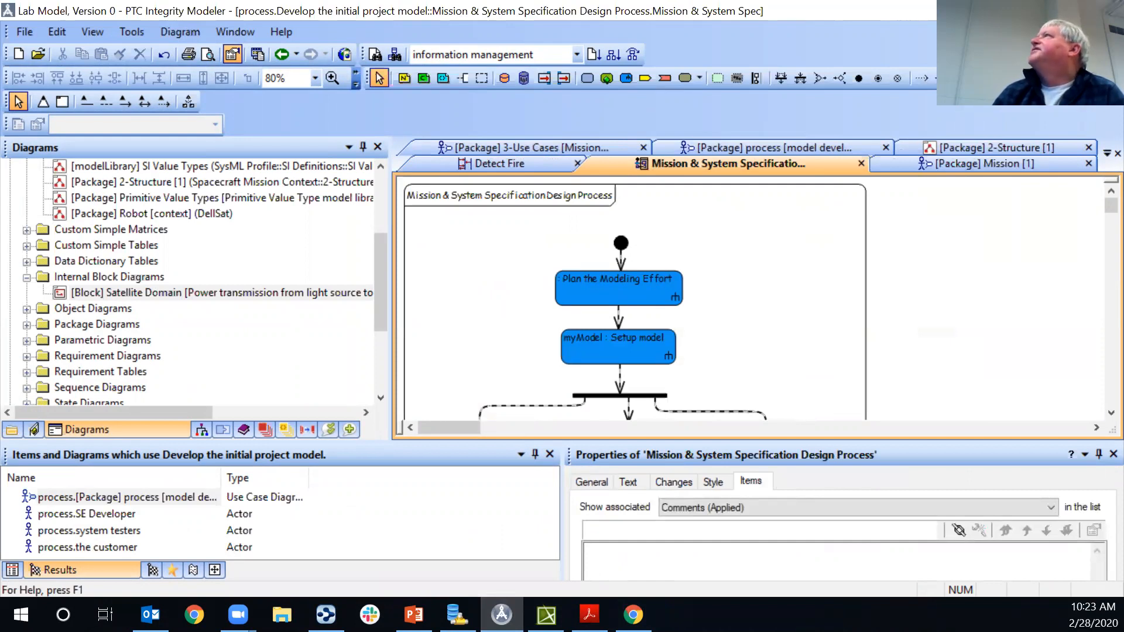
key(alt+F4)
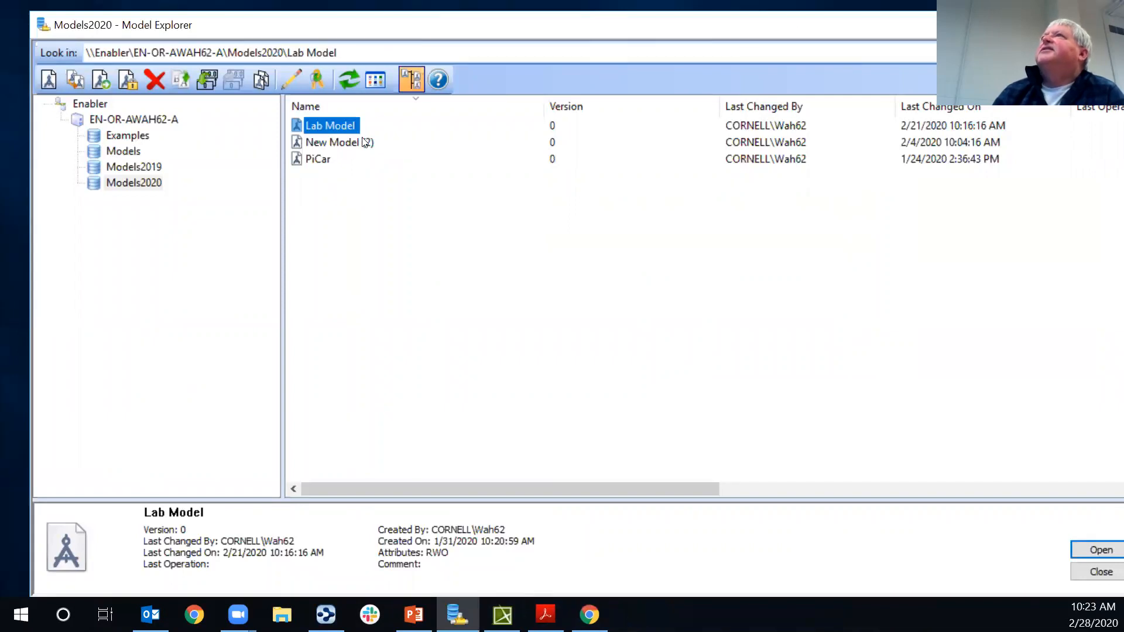
Create a new version of Lab Model in the Models2020 database
right_click(340, 129)
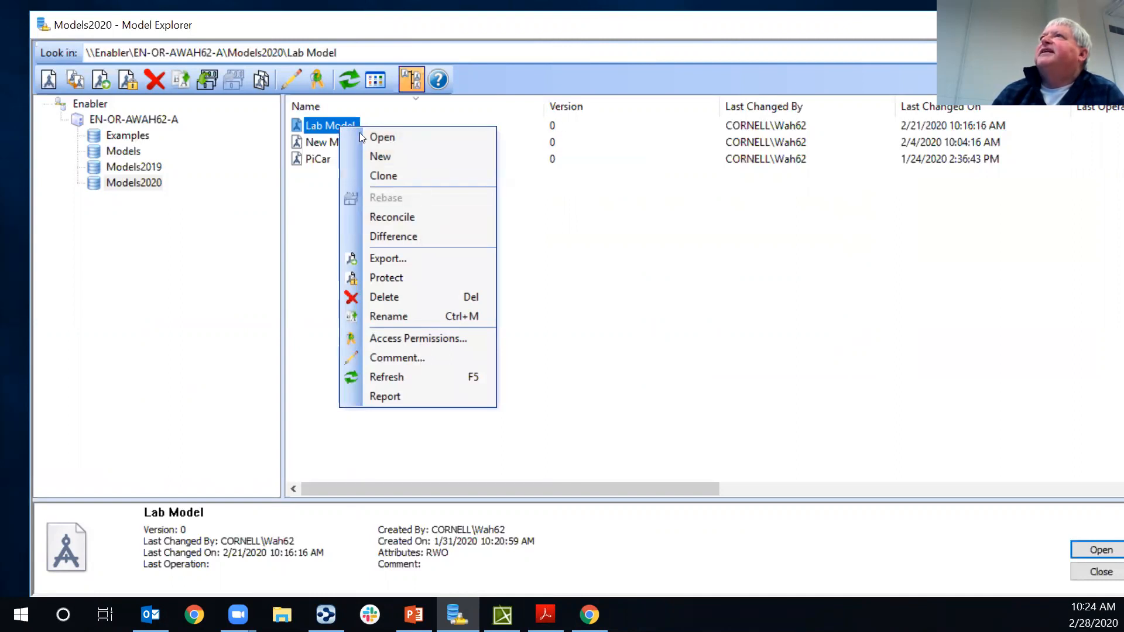
mouse_move(397, 173)
mouse_move(424, 227)
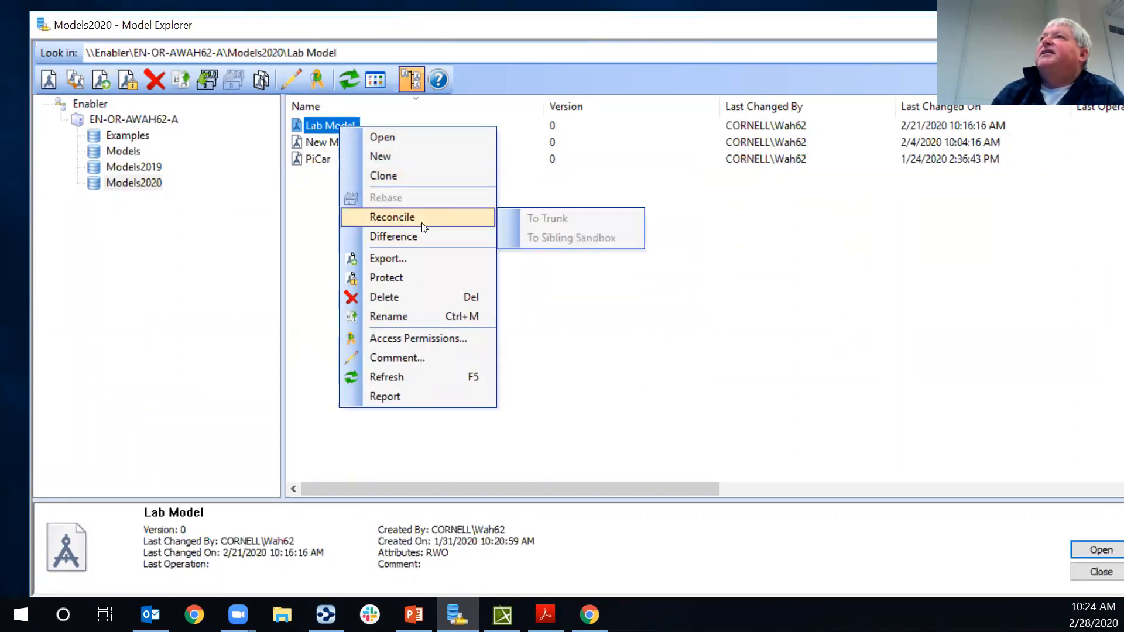
mouse_move(452, 156)
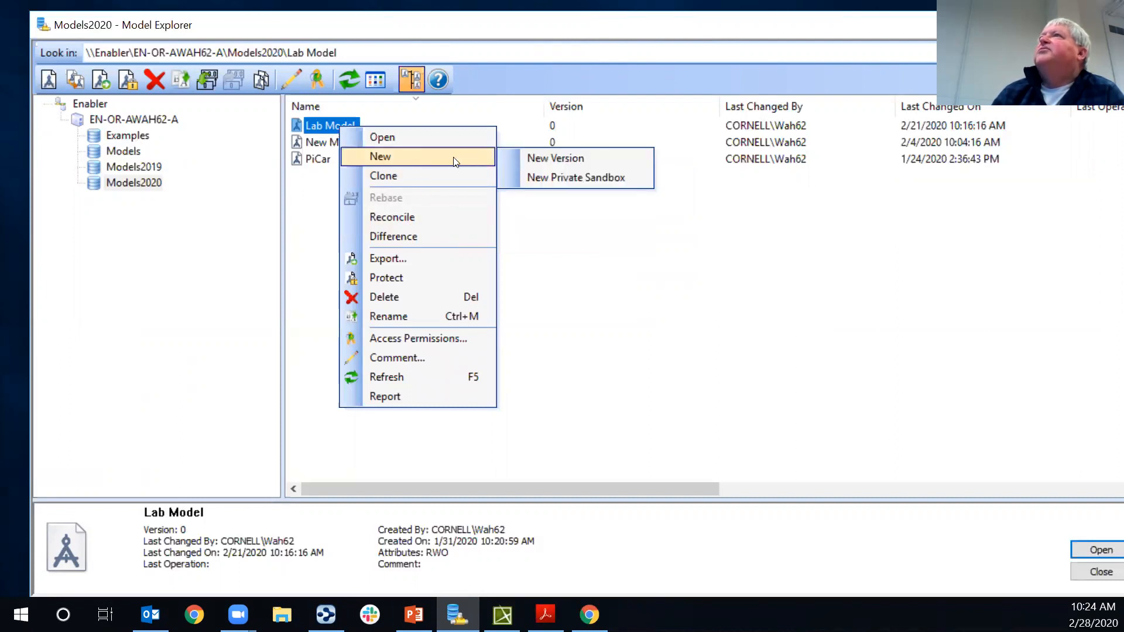
click(561, 158)
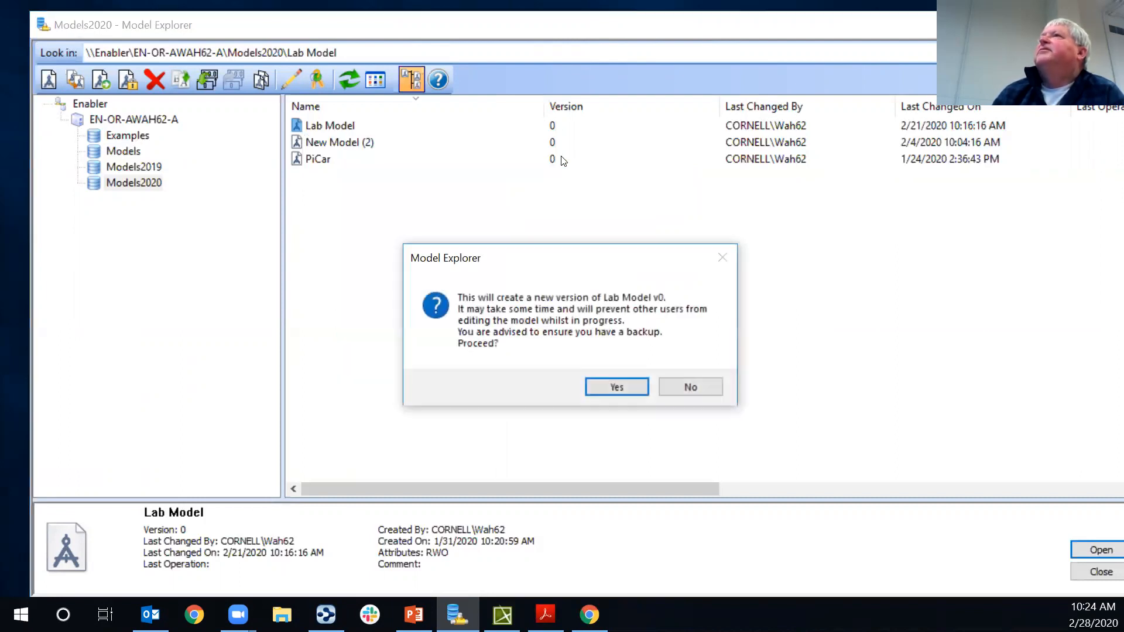
click(630, 387)
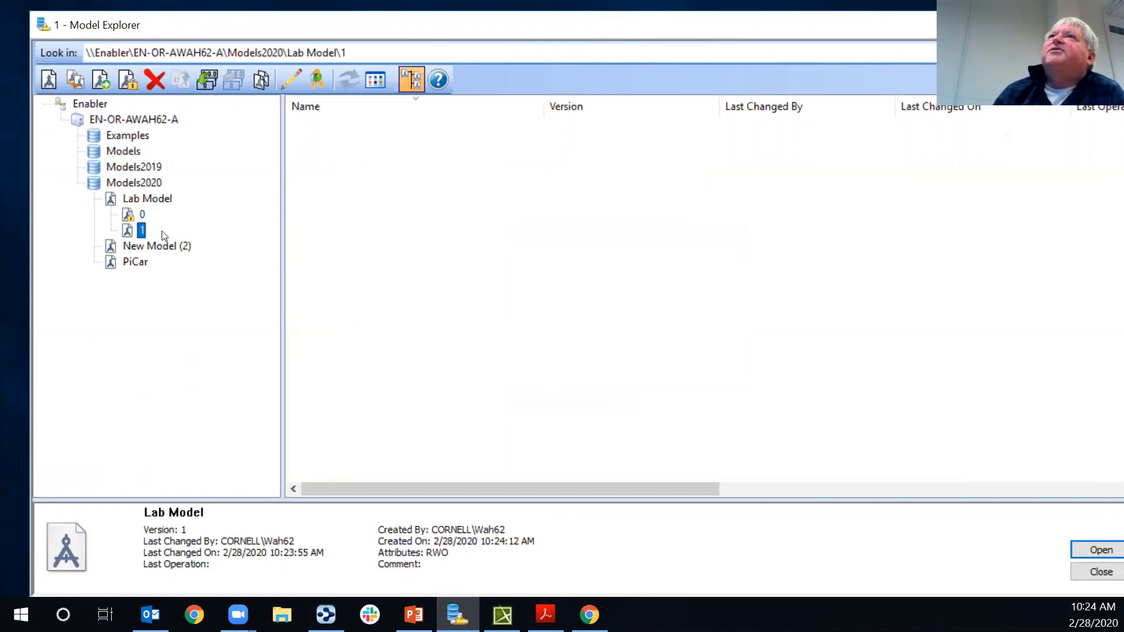
Open version 1 of Lab Model and browse its package tree, including the Spacecraft Mission Context, DellSat and process packages
double_click(127, 231)
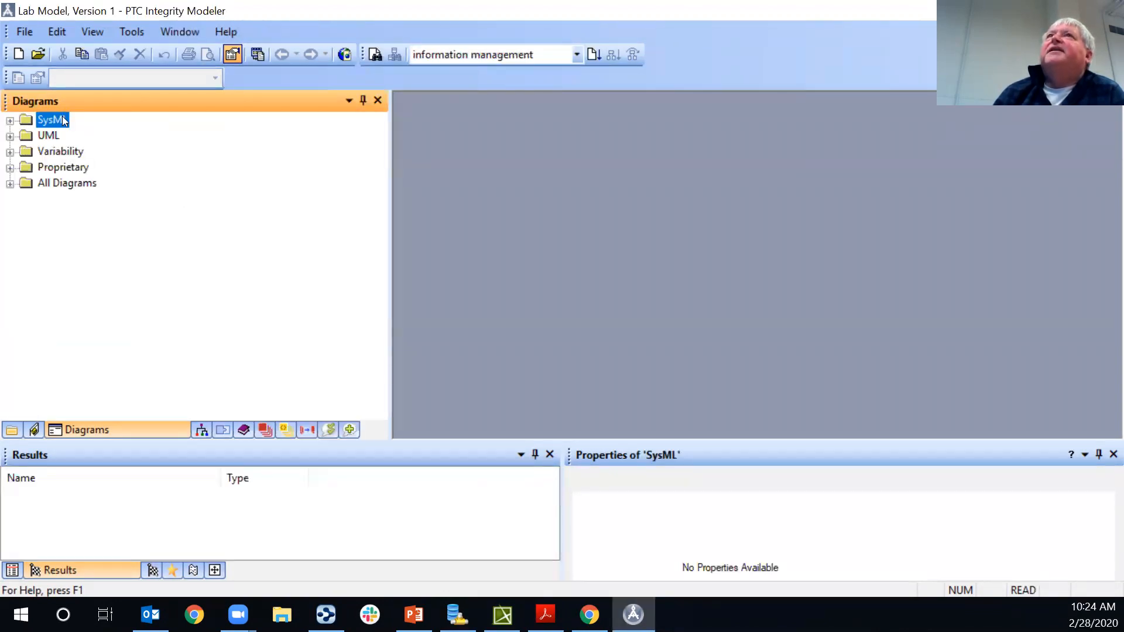
click(12, 430)
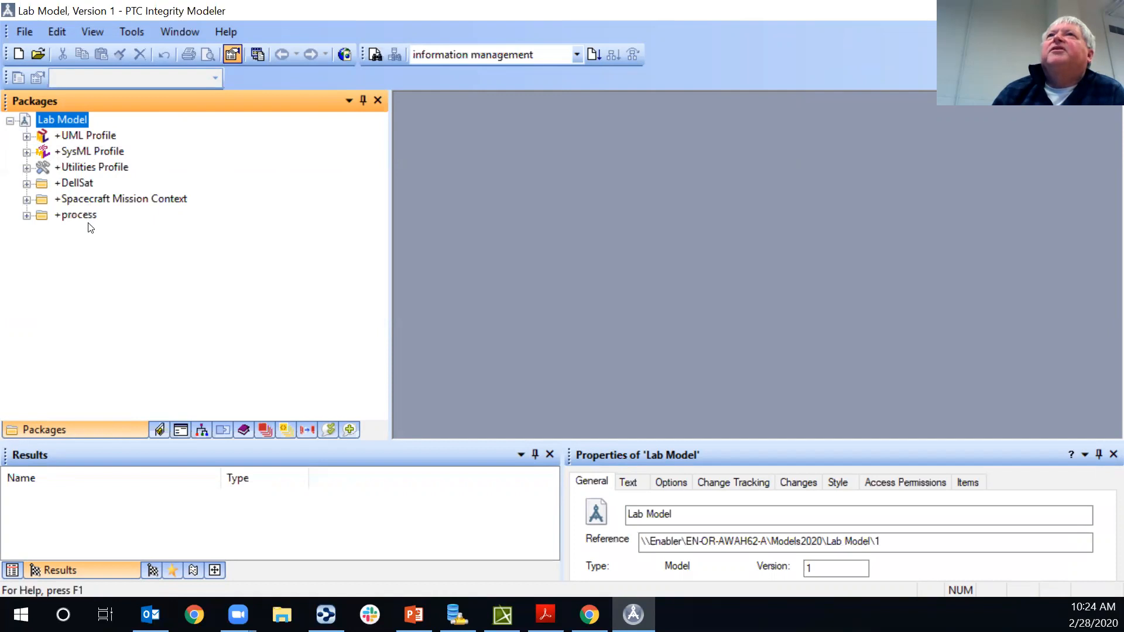
click(100, 200)
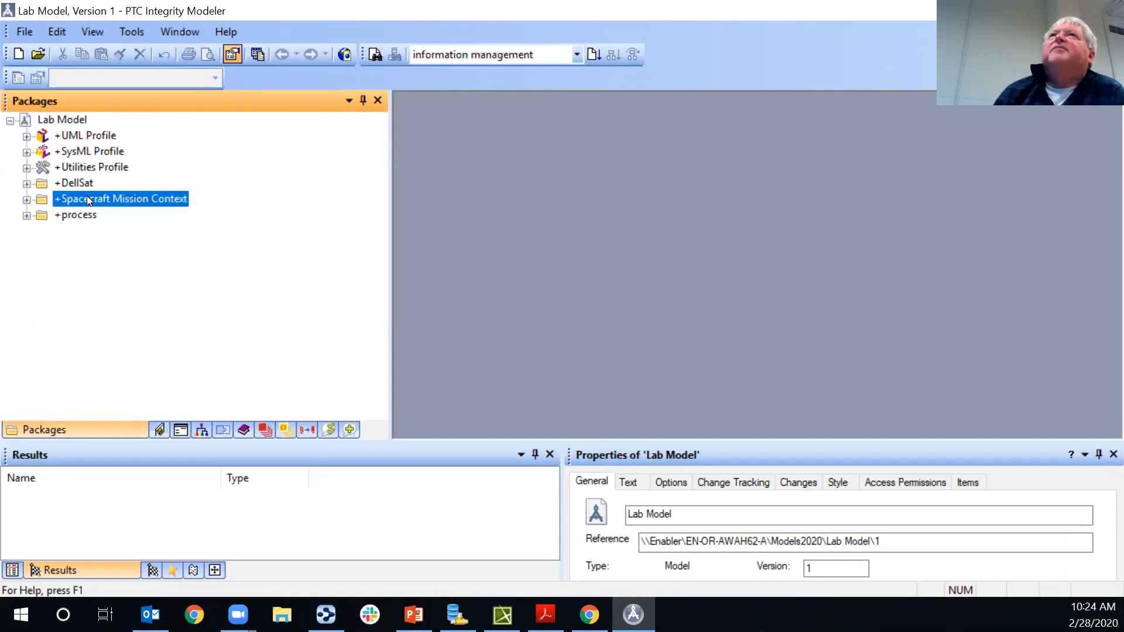
click(27, 200)
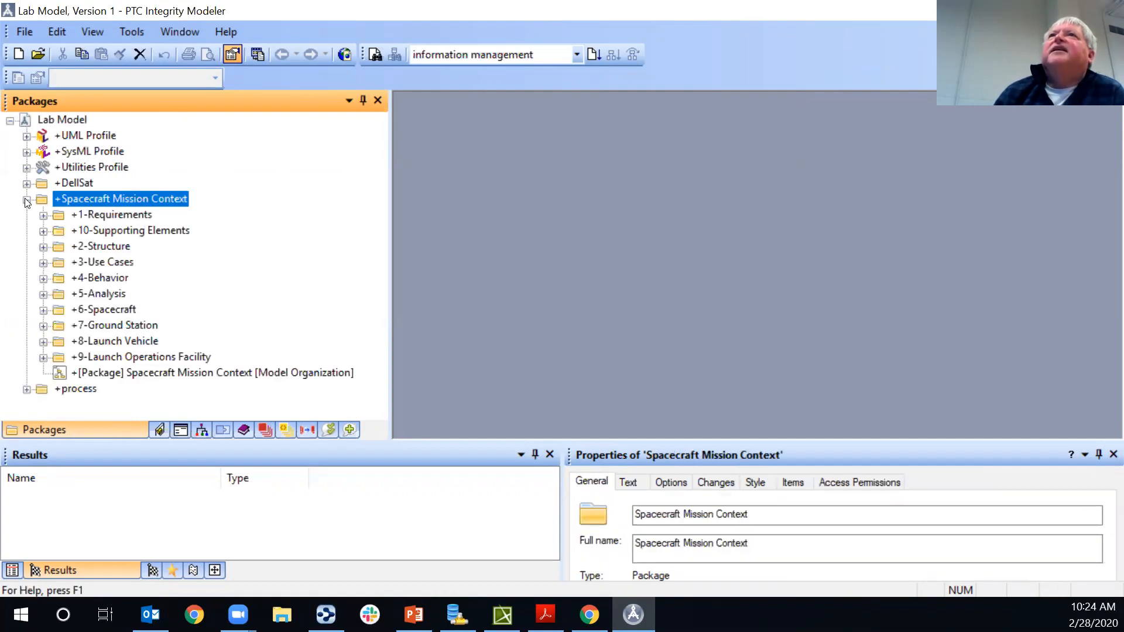
click(26, 200)
click(27, 184)
click(27, 183)
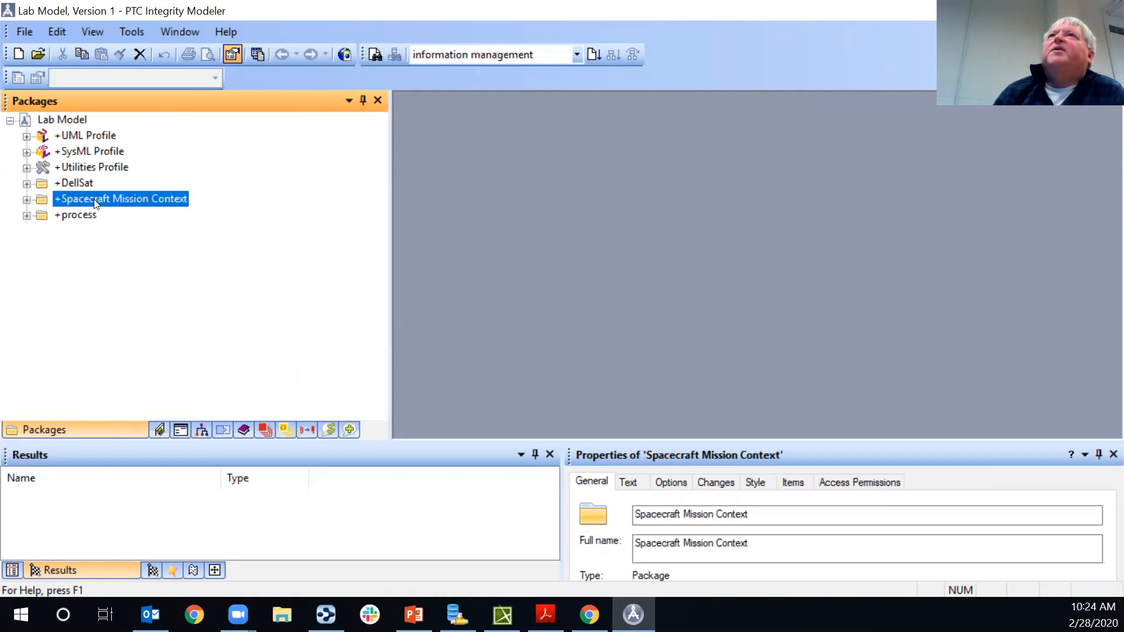
click(81, 214)
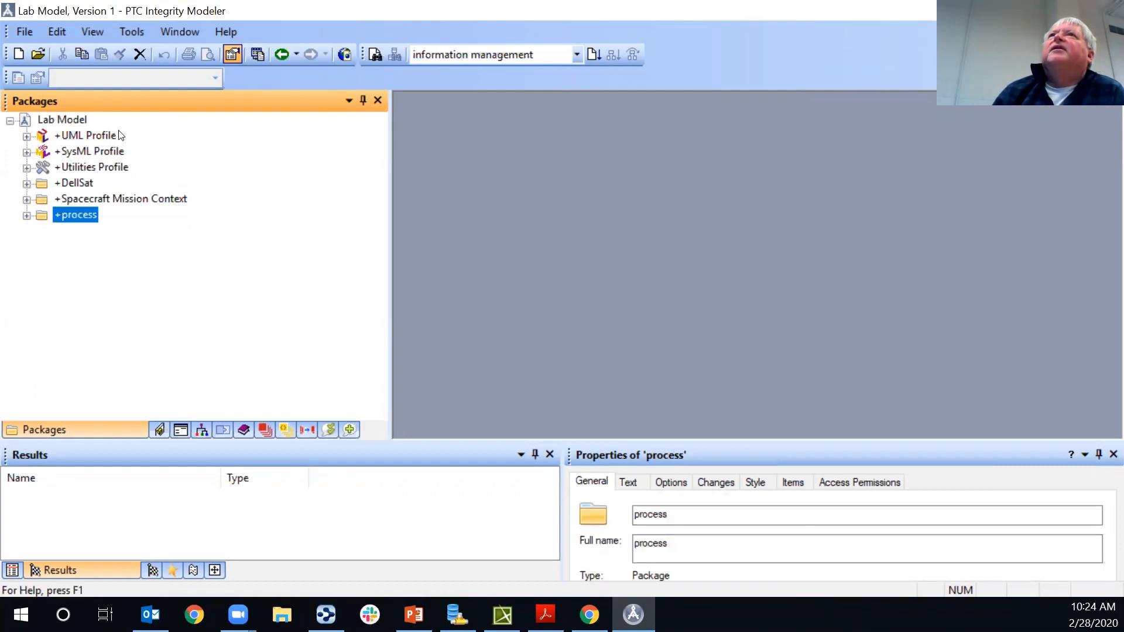
Add a package named tank directly under Lab Model
click(67, 119)
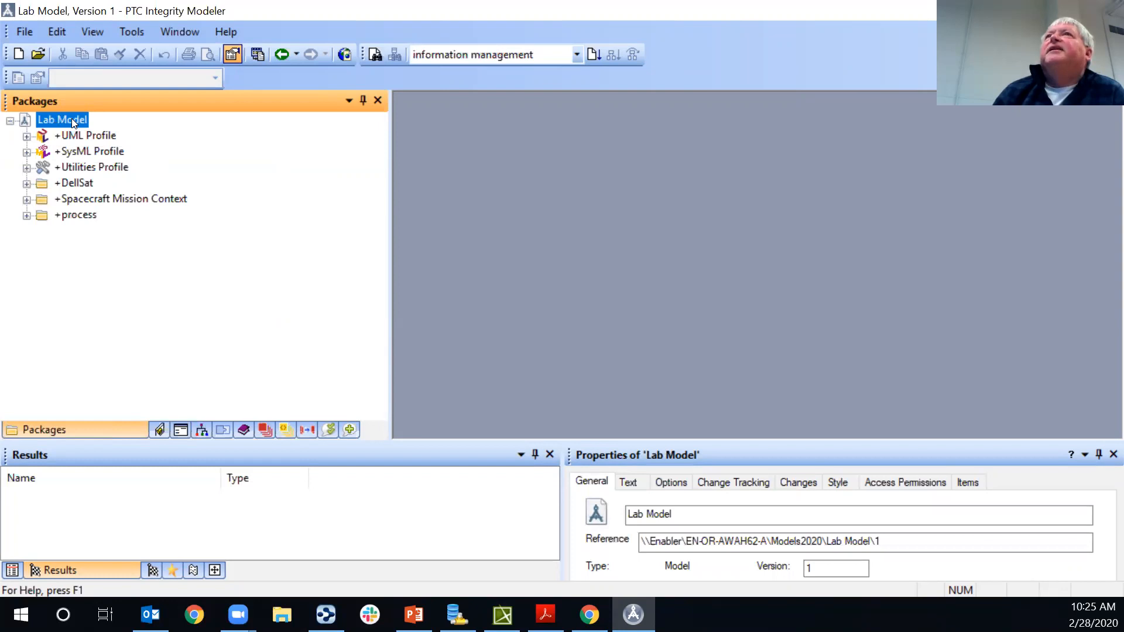
right_click(72, 119)
mouse_move(196, 138)
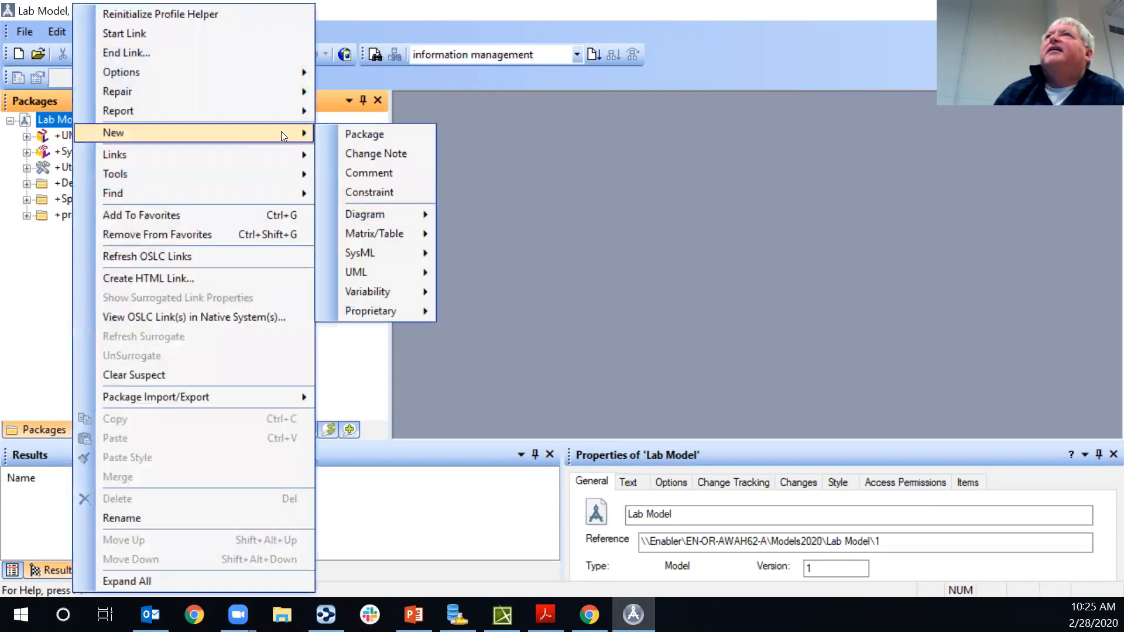
click(359, 138)
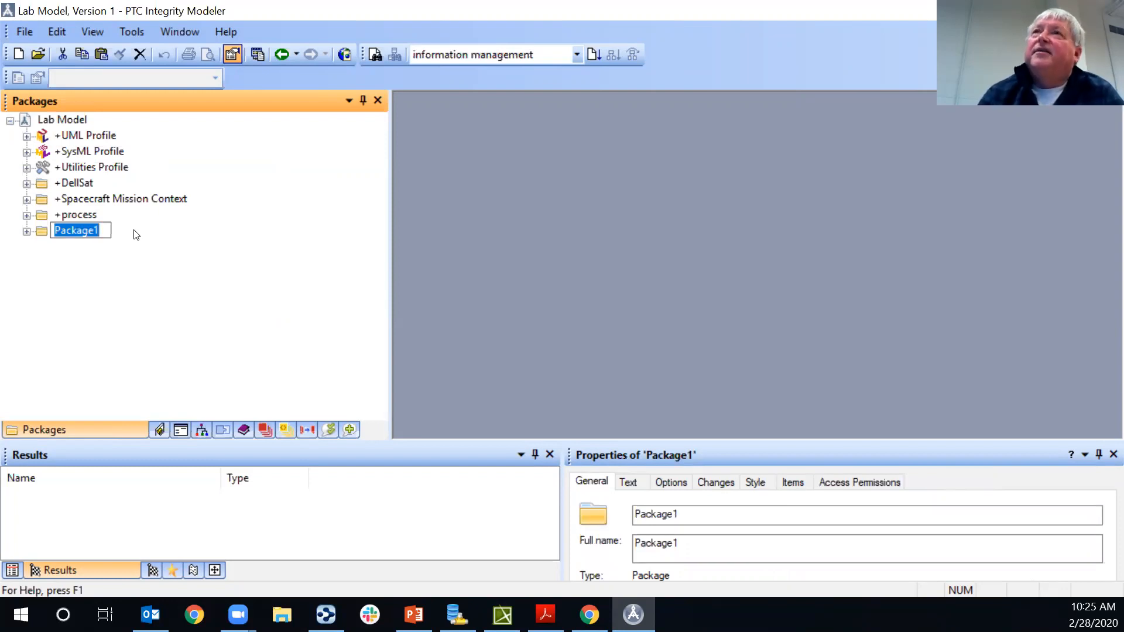
text(tank)
key(Return)
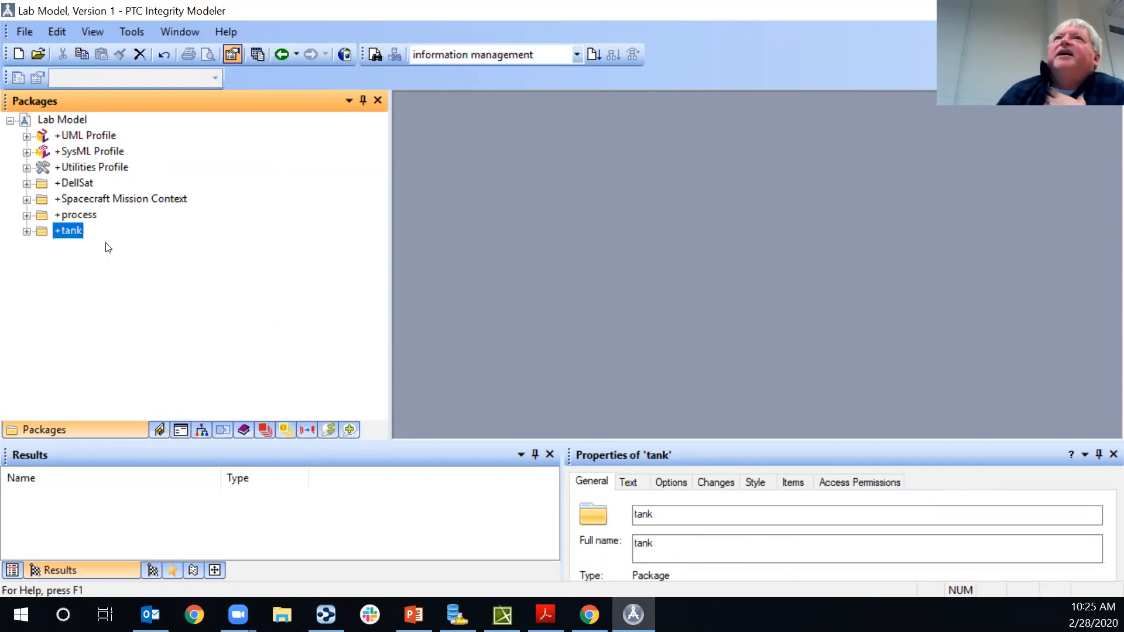
Add a package named context inside the tank package
right_click(72, 232)
click(26, 232)
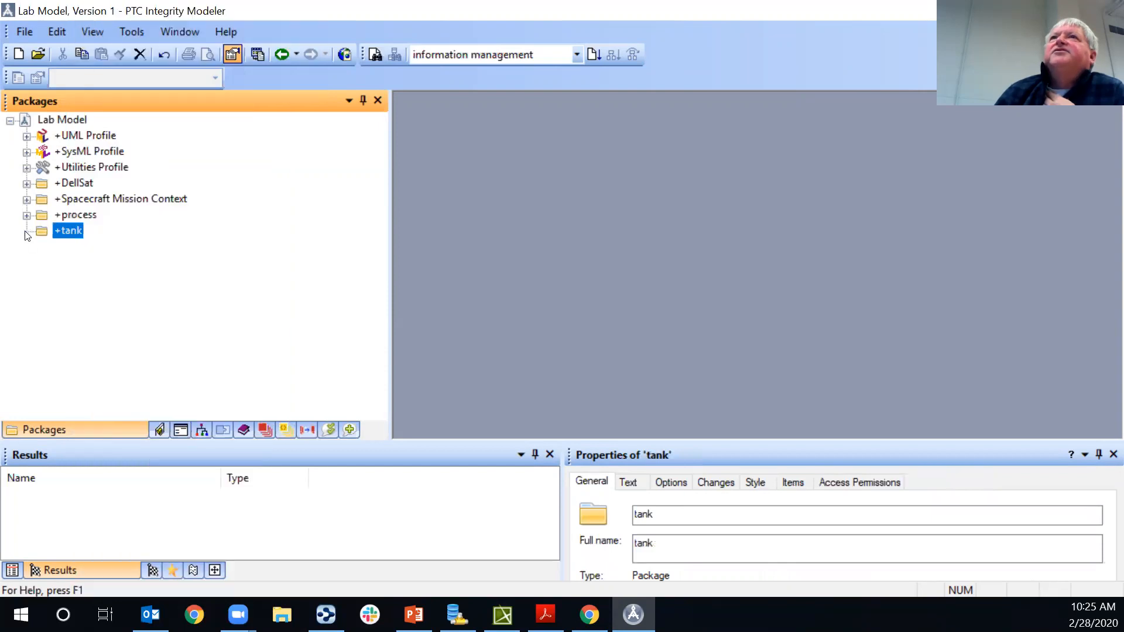
right_click(63, 231)
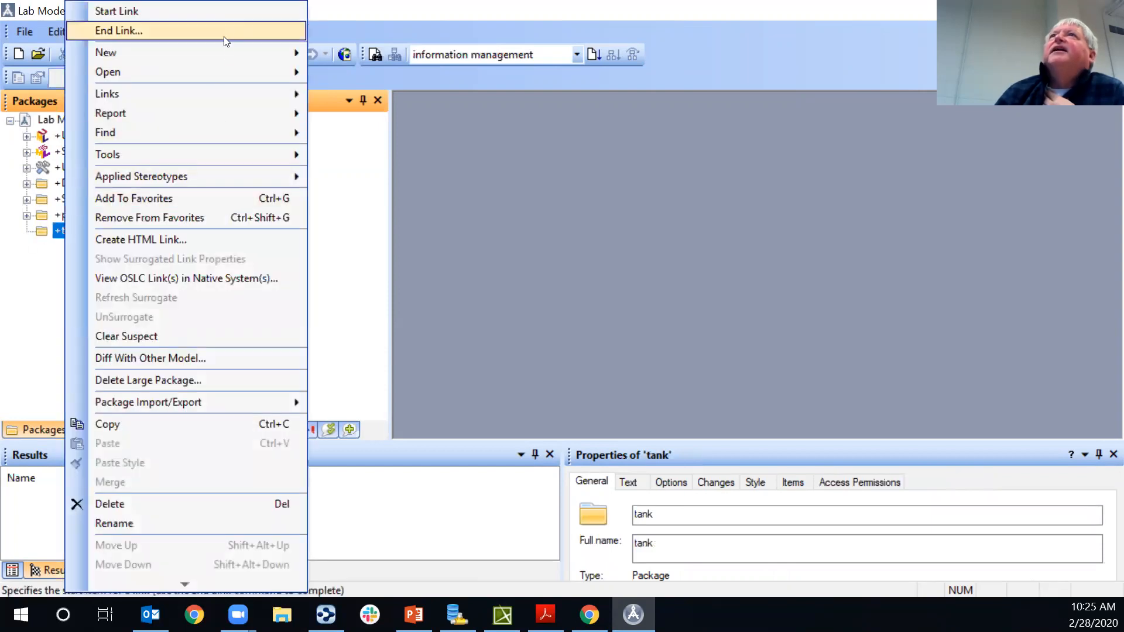
mouse_move(246, 51)
click(367, 51)
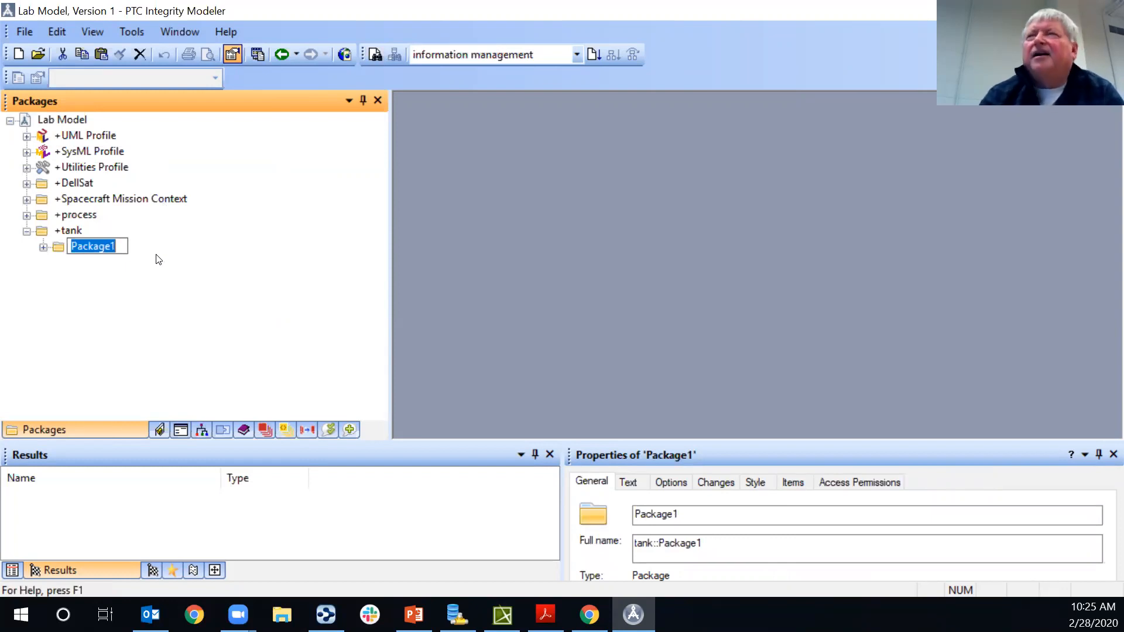
text(context)
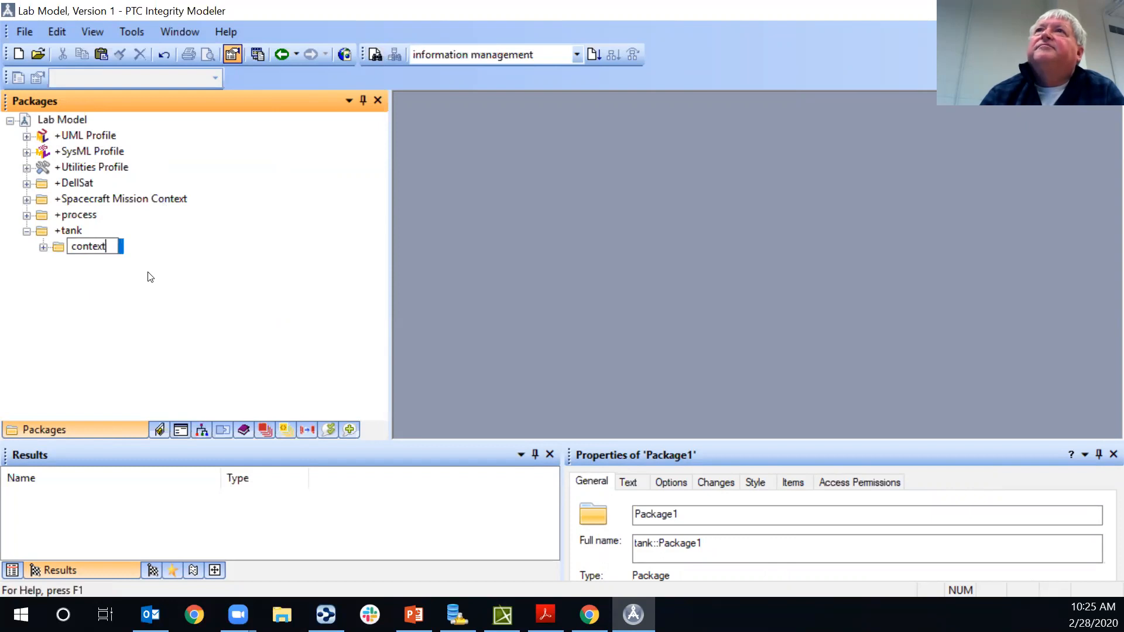
key(Return)
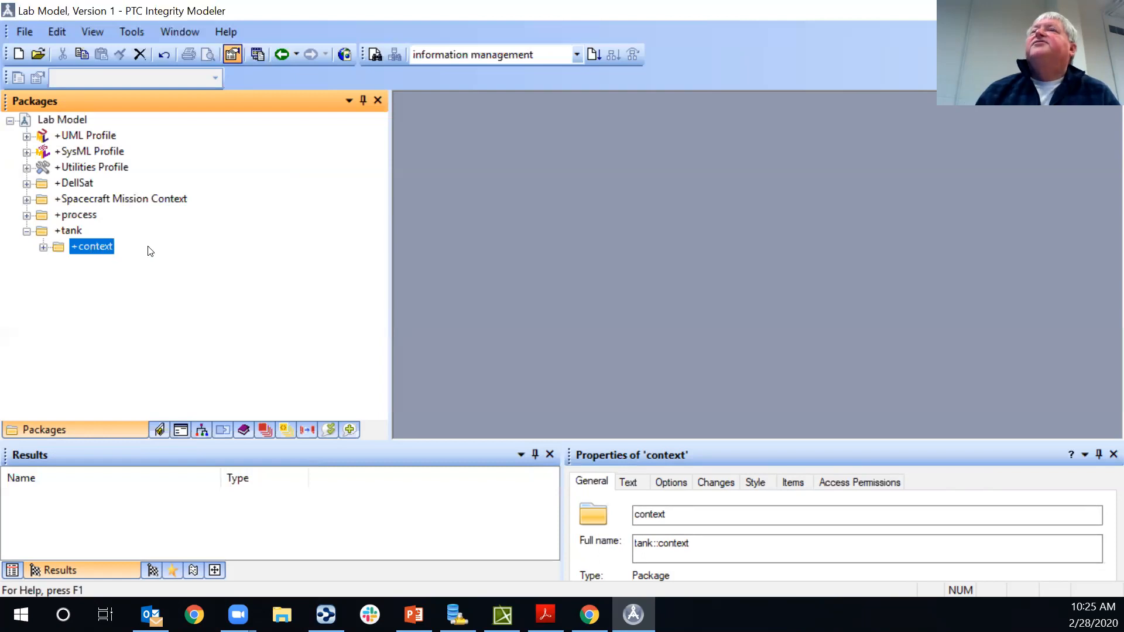
Create a SysML use case diagram in the context package, keeping its default name
right_click(96, 245)
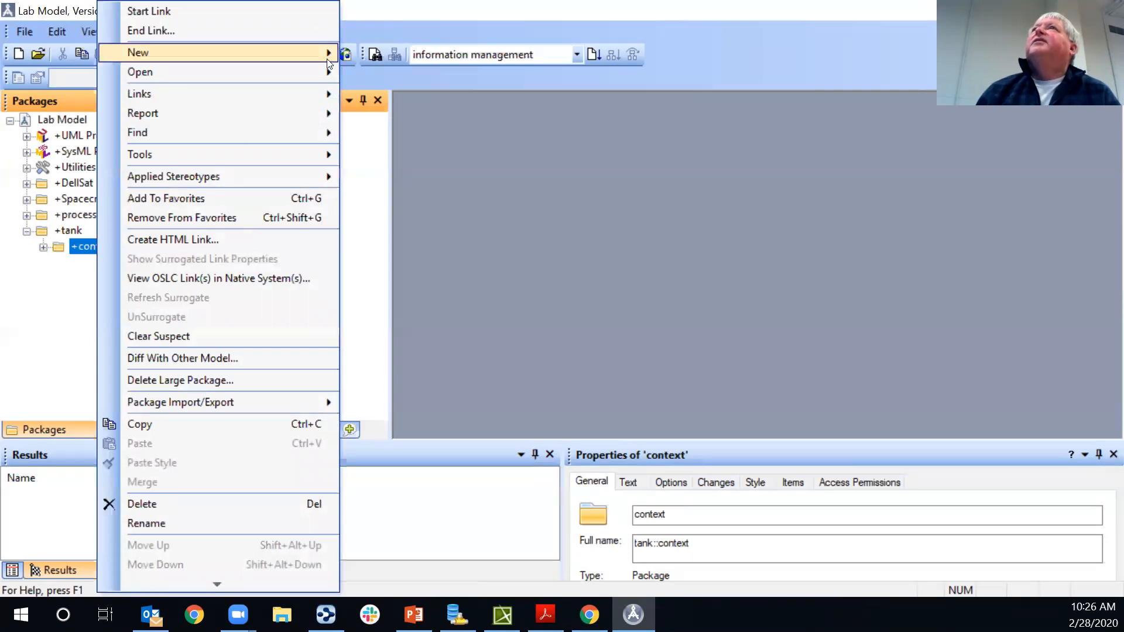
mouse_move(319, 53)
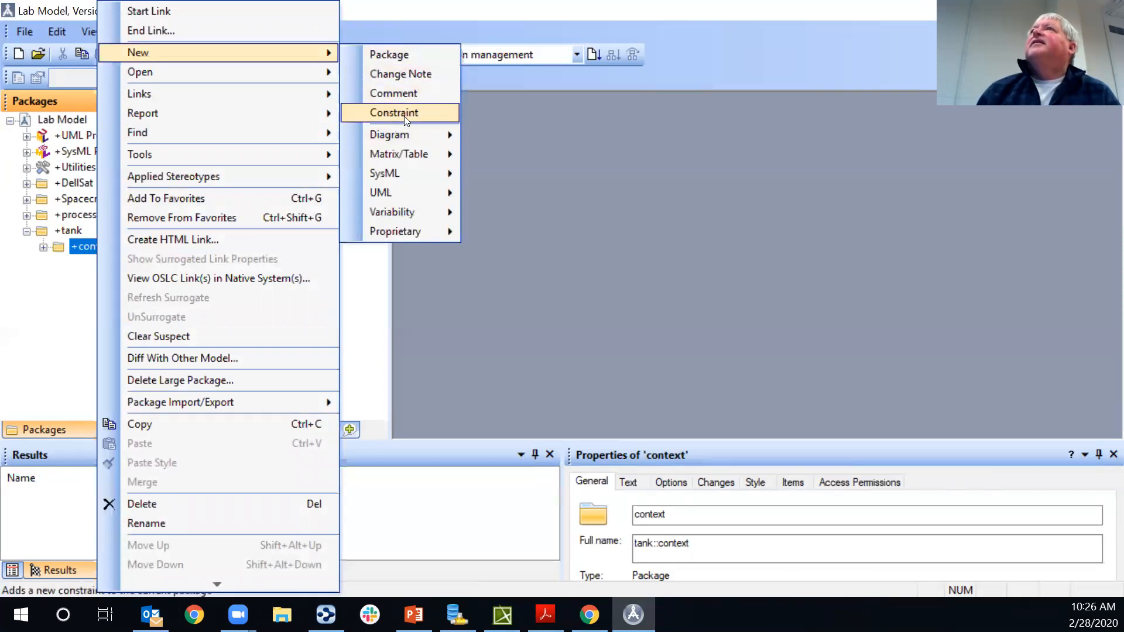
mouse_move(412, 138)
mouse_move(414, 174)
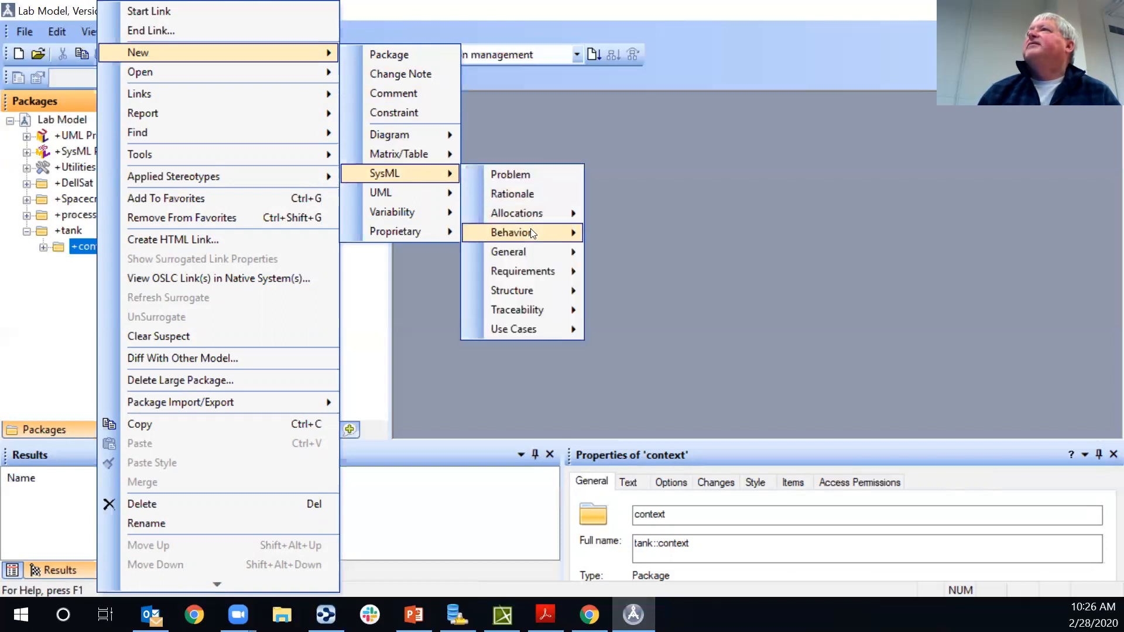
mouse_move(533, 331)
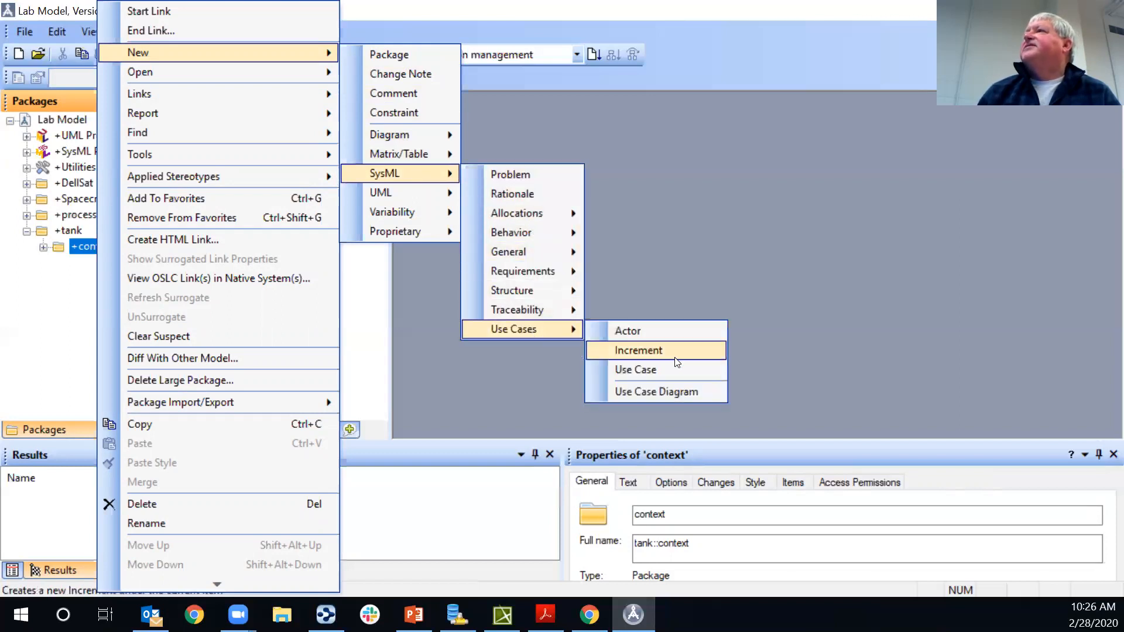
click(670, 391)
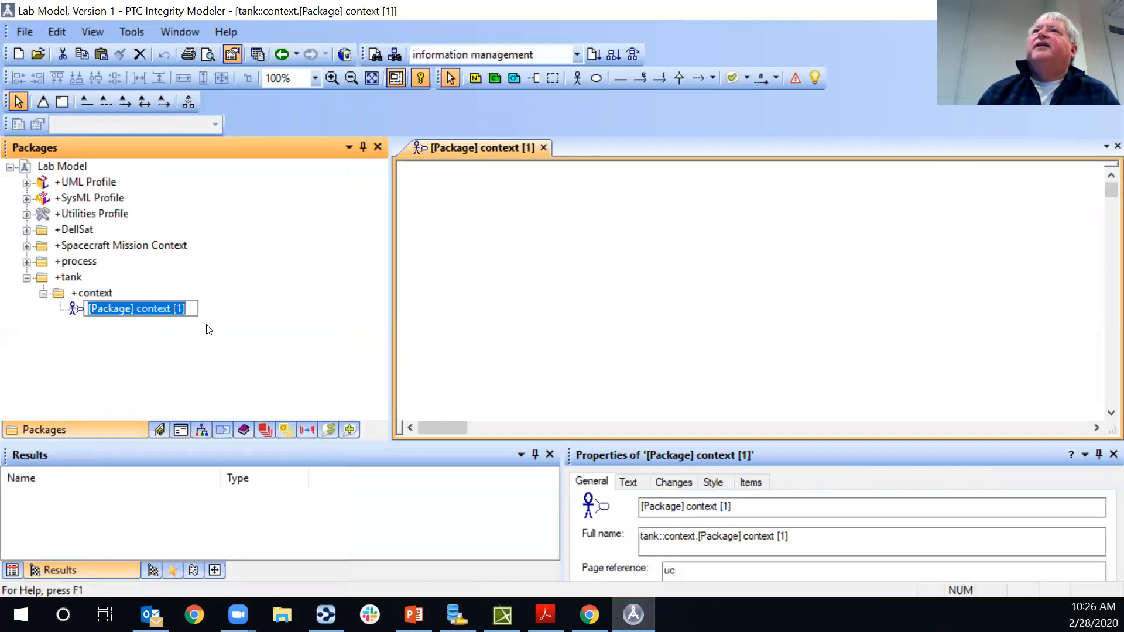
click(222, 327)
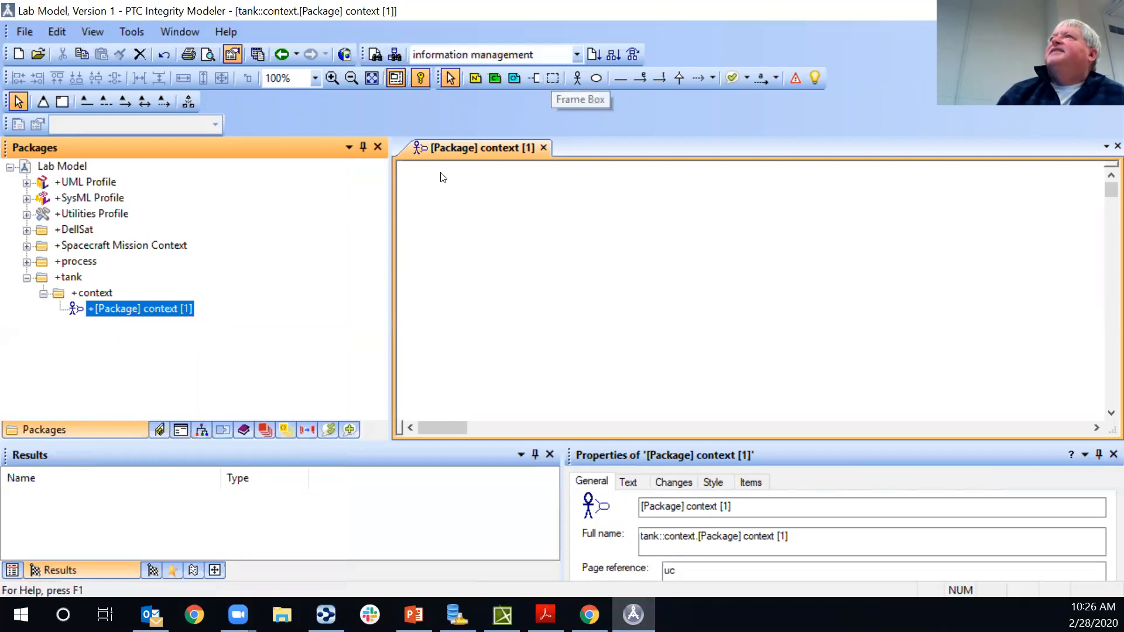
Draw a large frame box on the use case diagram and link the context diagram to it as its title
click(548, 84)
drag(419, 176, 792, 403)
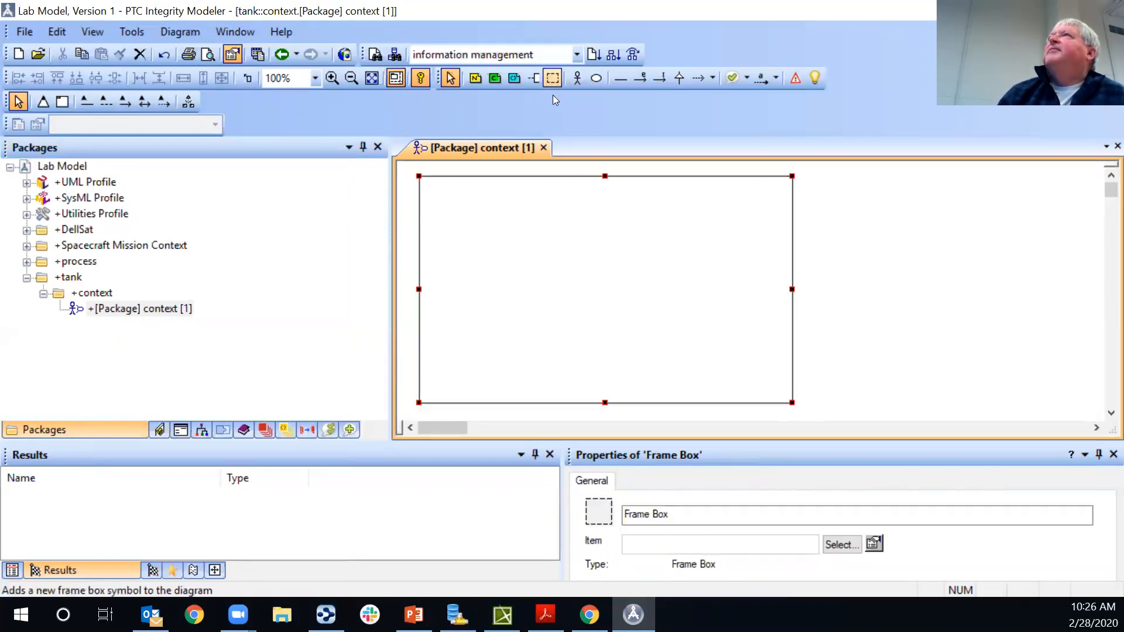
drag(179, 310, 419, 334)
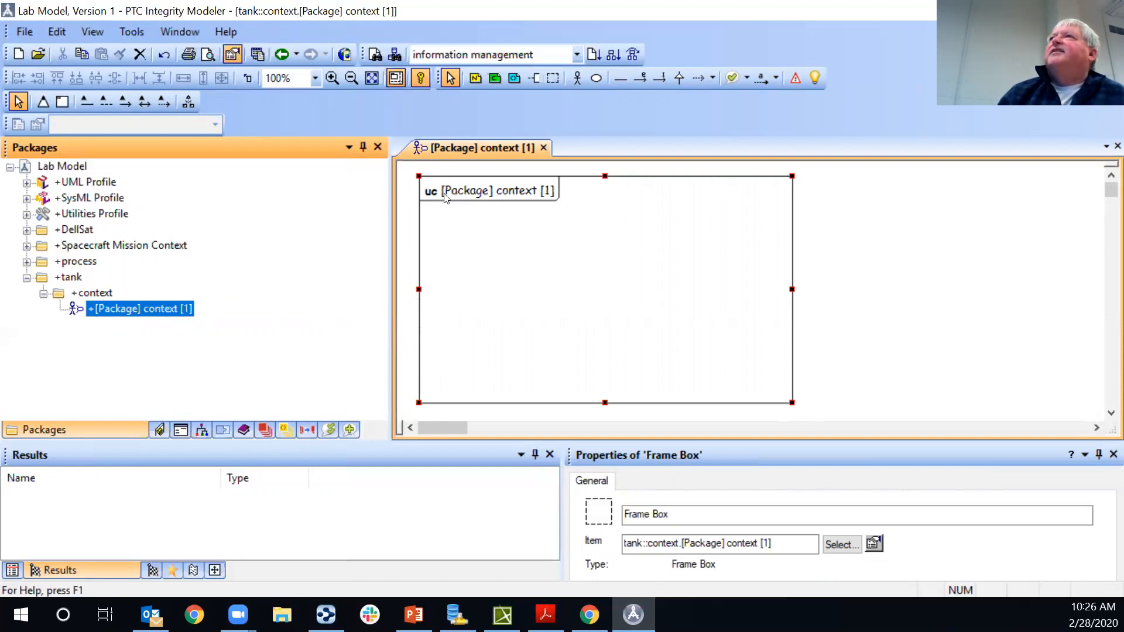
Place an actor inside the diagram frame, give it a person's first name, and draw a smaller frame box to its right
click(577, 79)
click(459, 256)
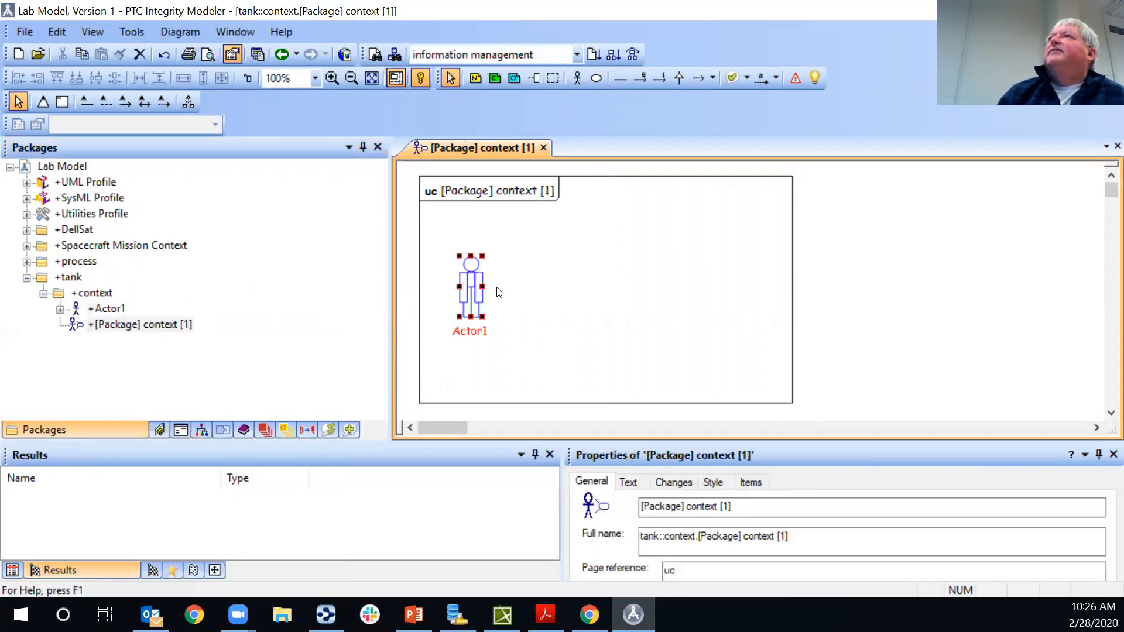
text(Bob)
key(Return)
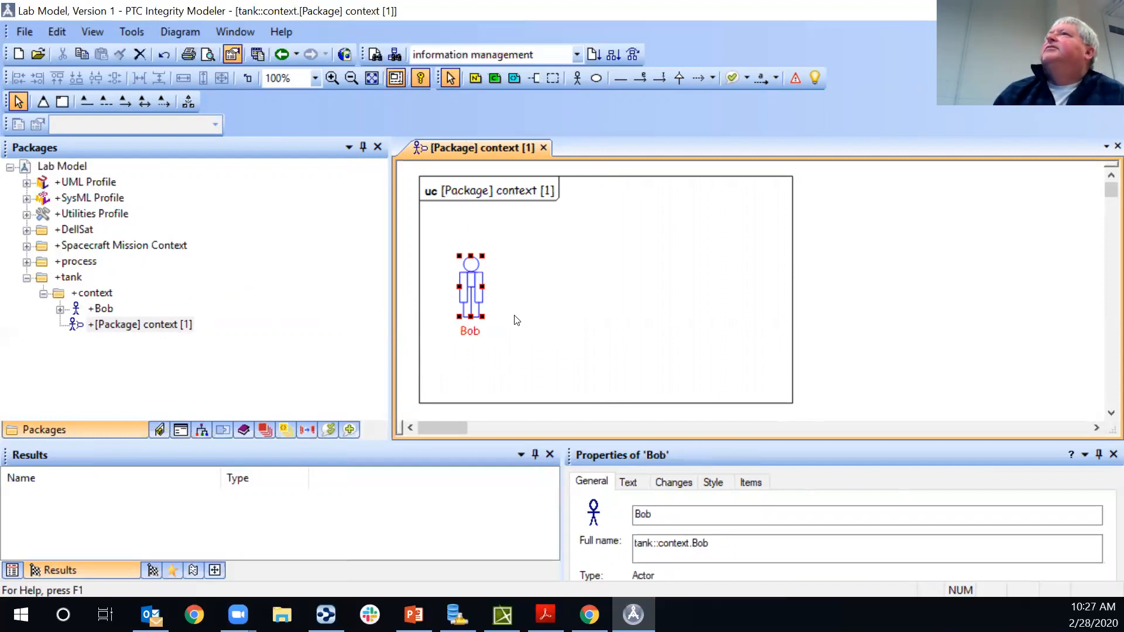
click(552, 78)
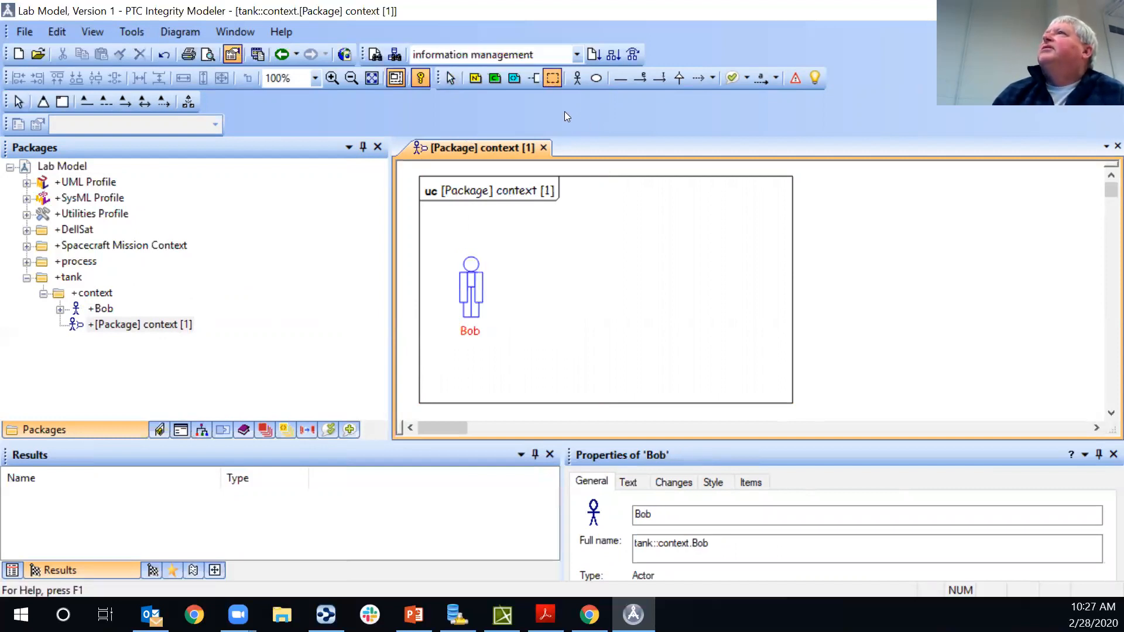
drag(613, 283, 754, 366)
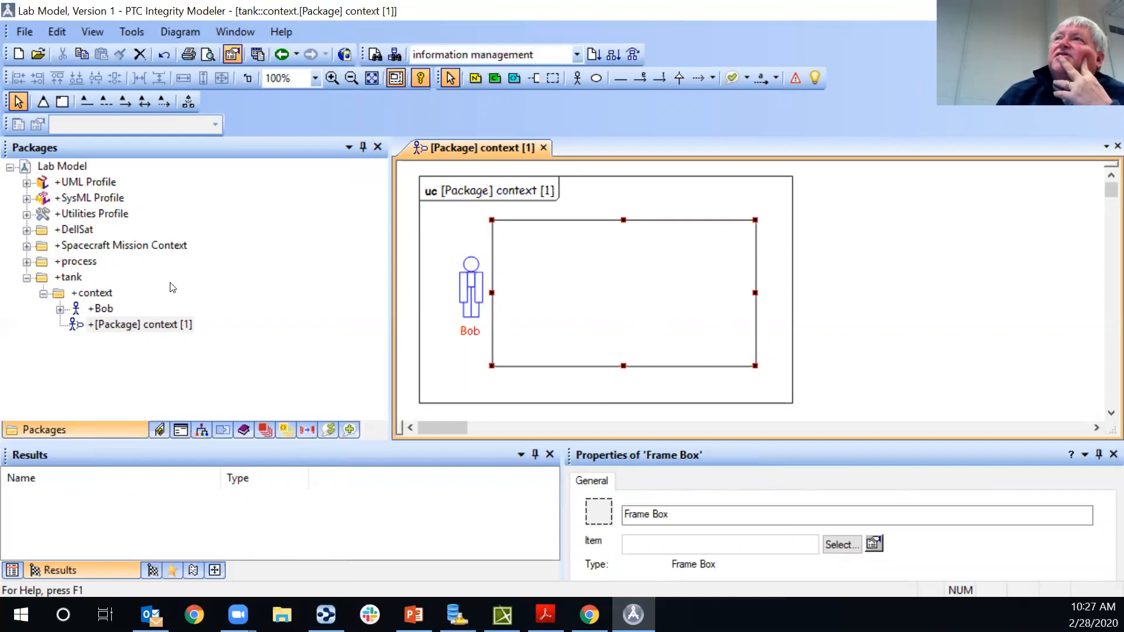
Create a SysML block named TANK in the context package and link it to the inner frame box beside the actor
click(110, 299)
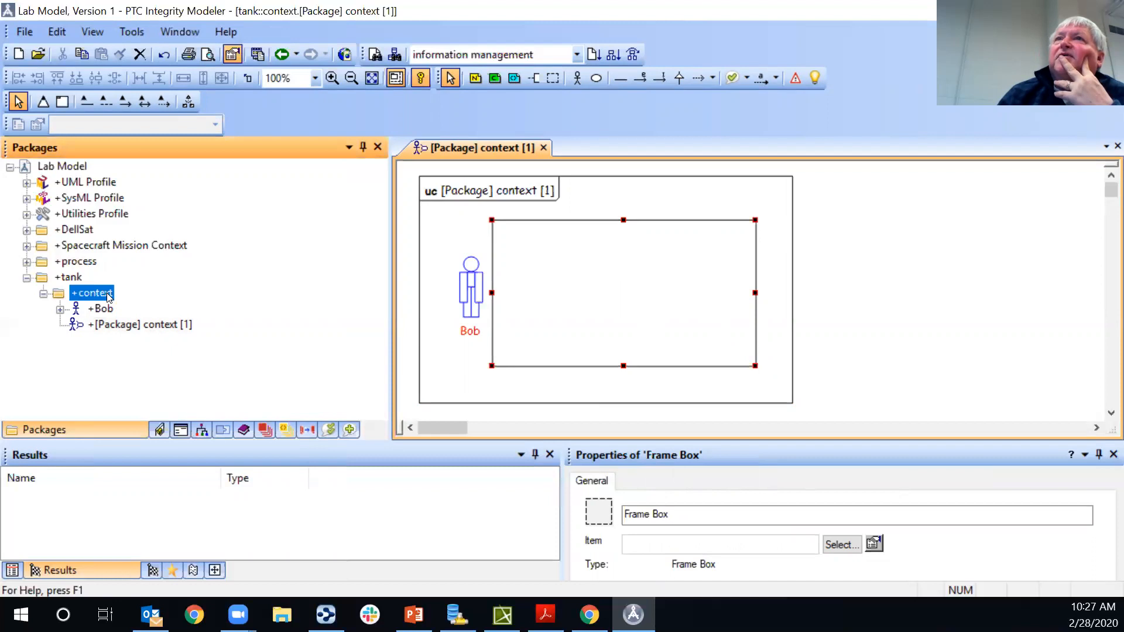
right_click(108, 299)
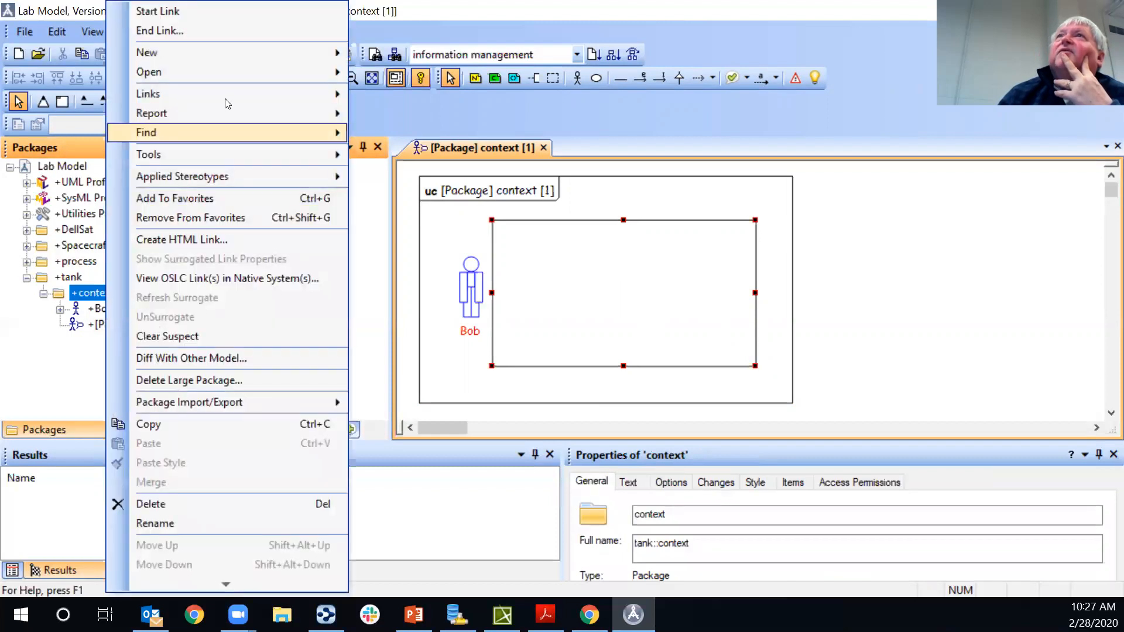
mouse_move(280, 58)
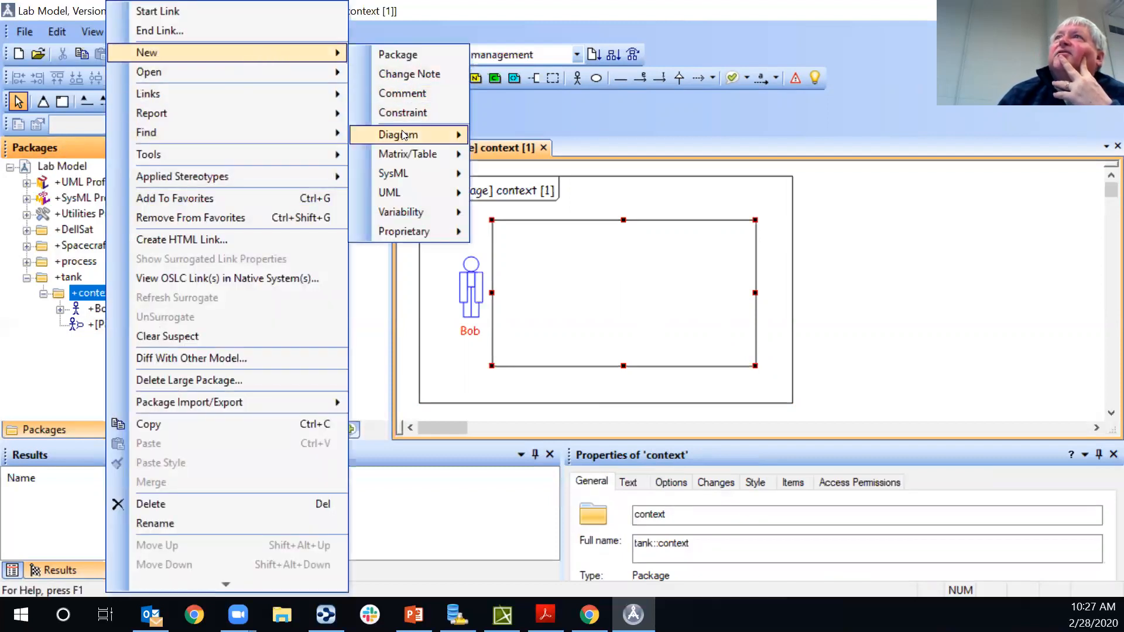
mouse_move(406, 160)
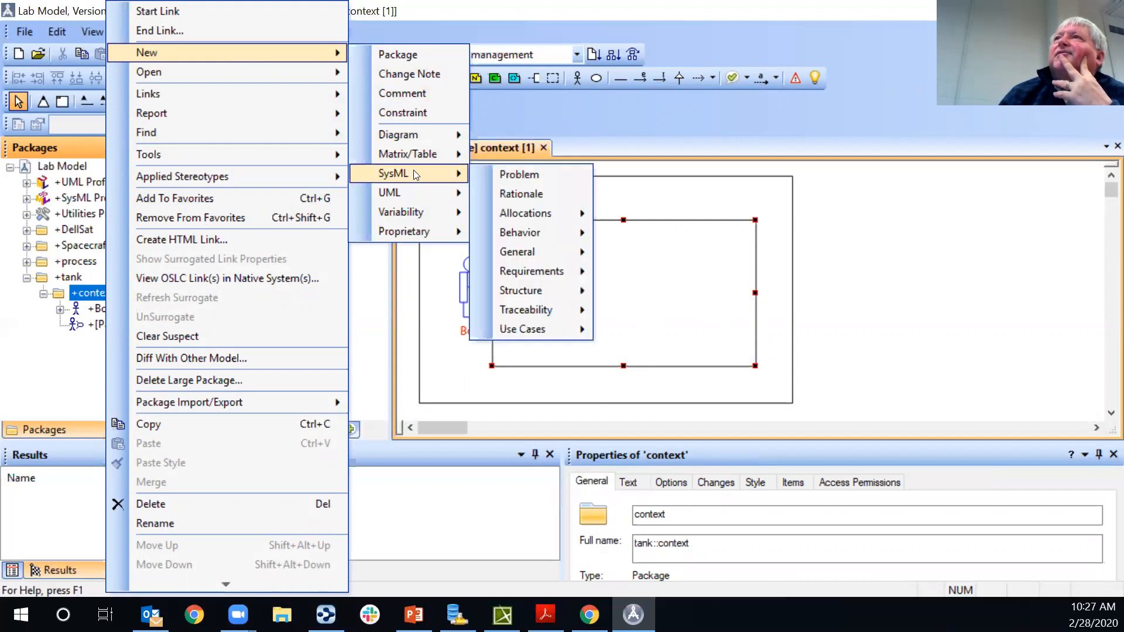
mouse_move(436, 178)
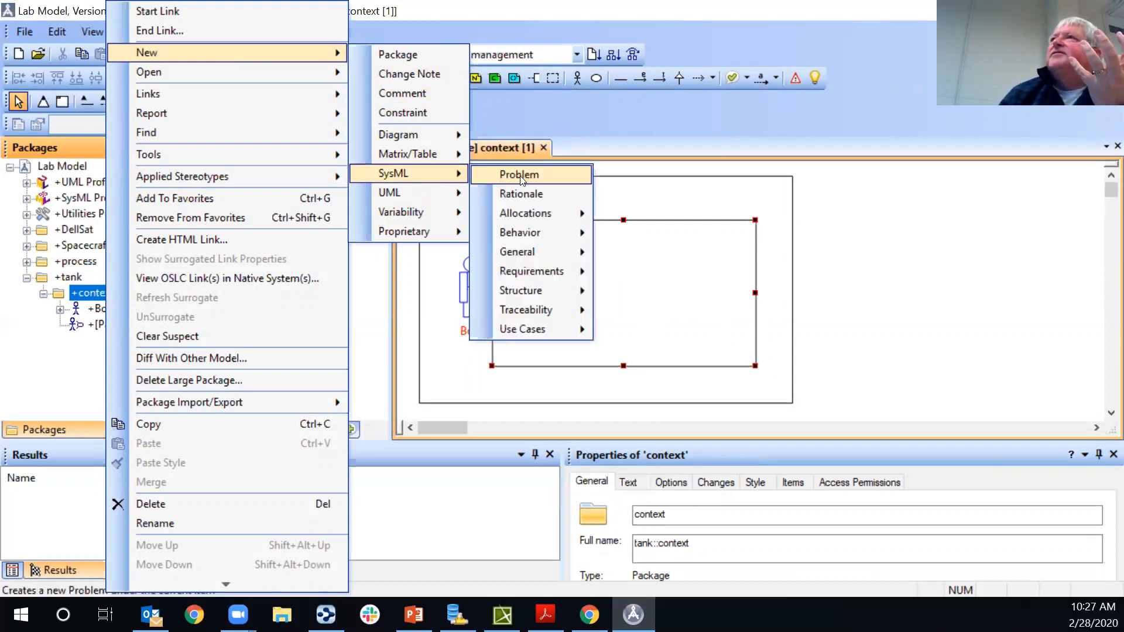
mouse_move(527, 234)
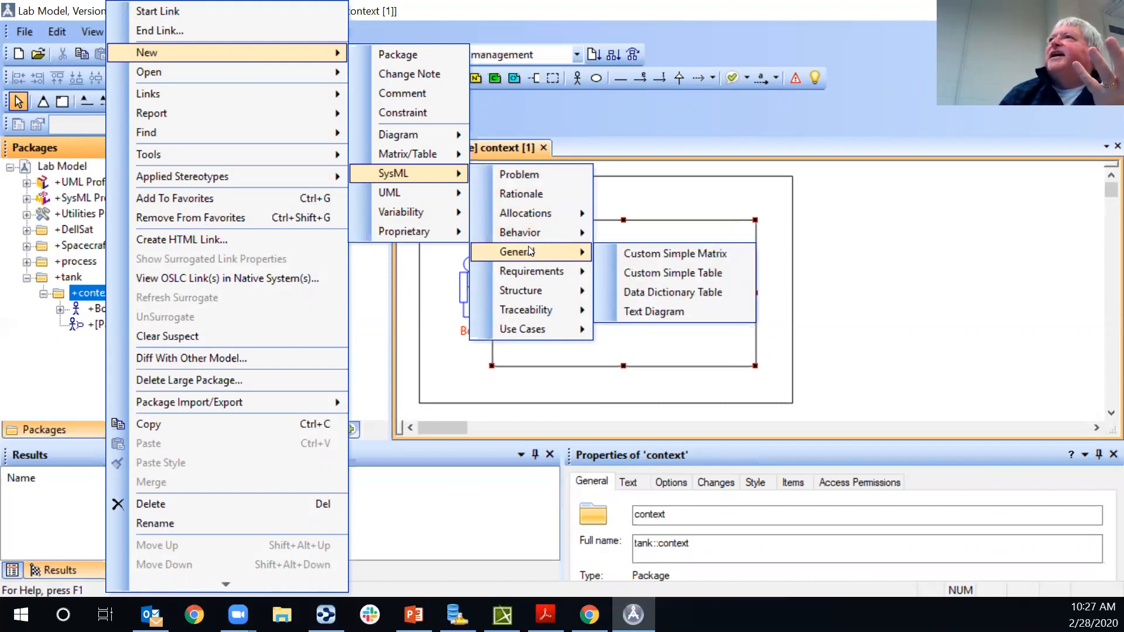
mouse_move(543, 329)
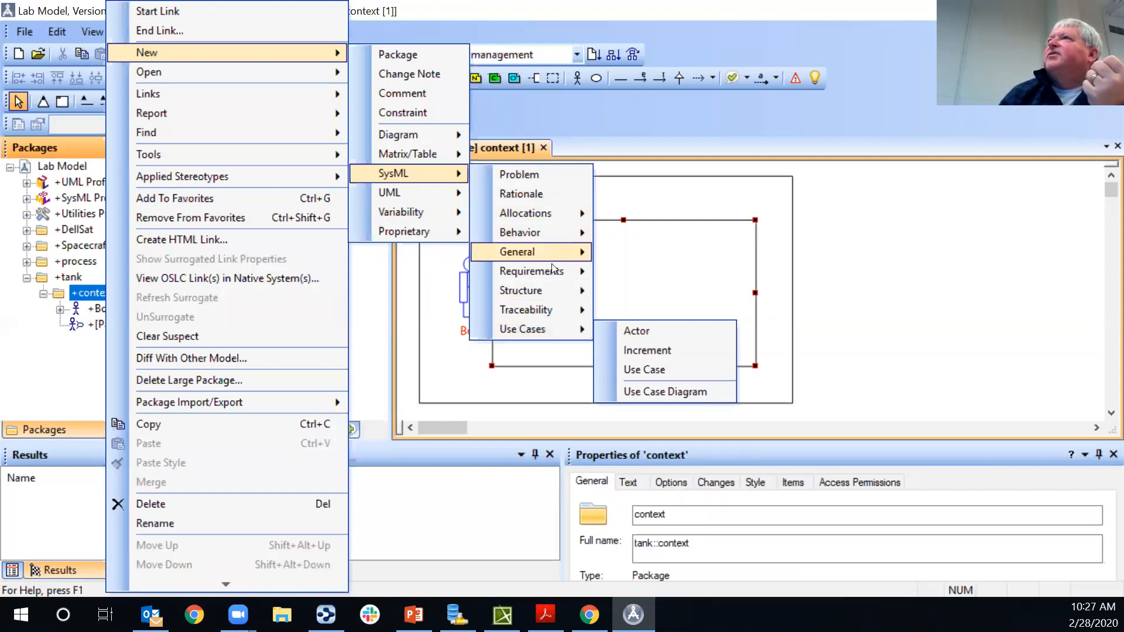
mouse_move(552, 290)
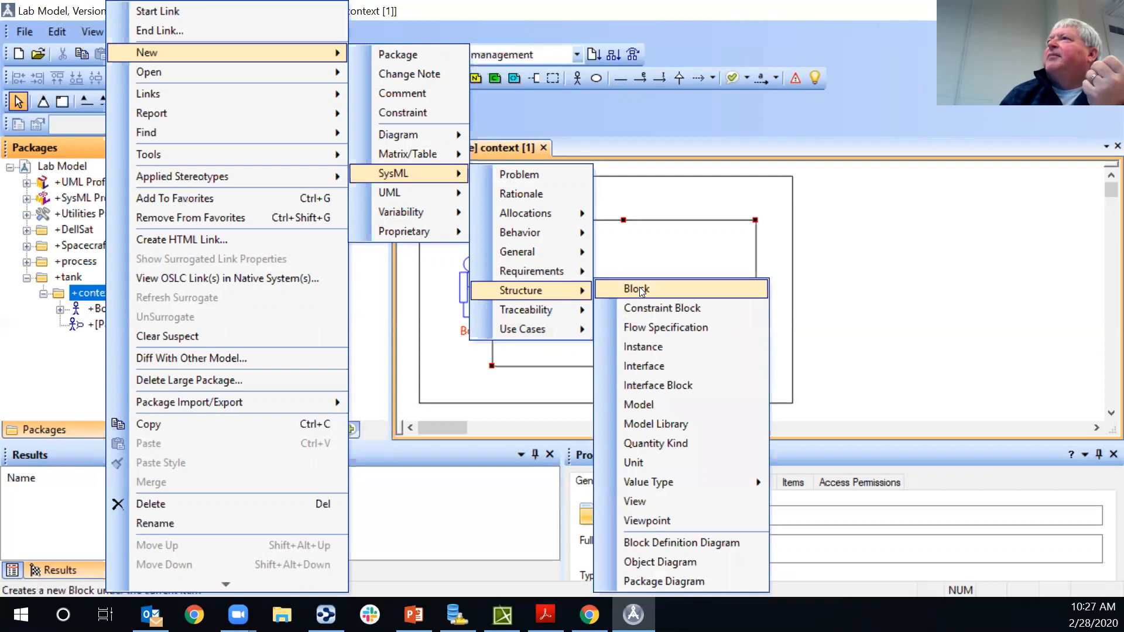
click(639, 288)
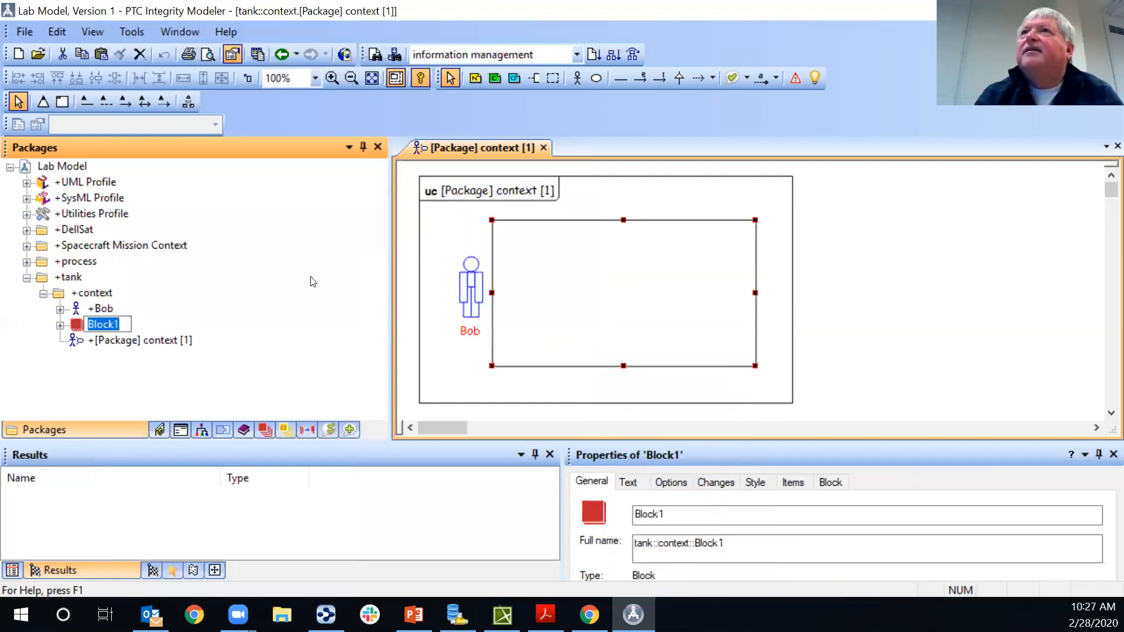
text(T)
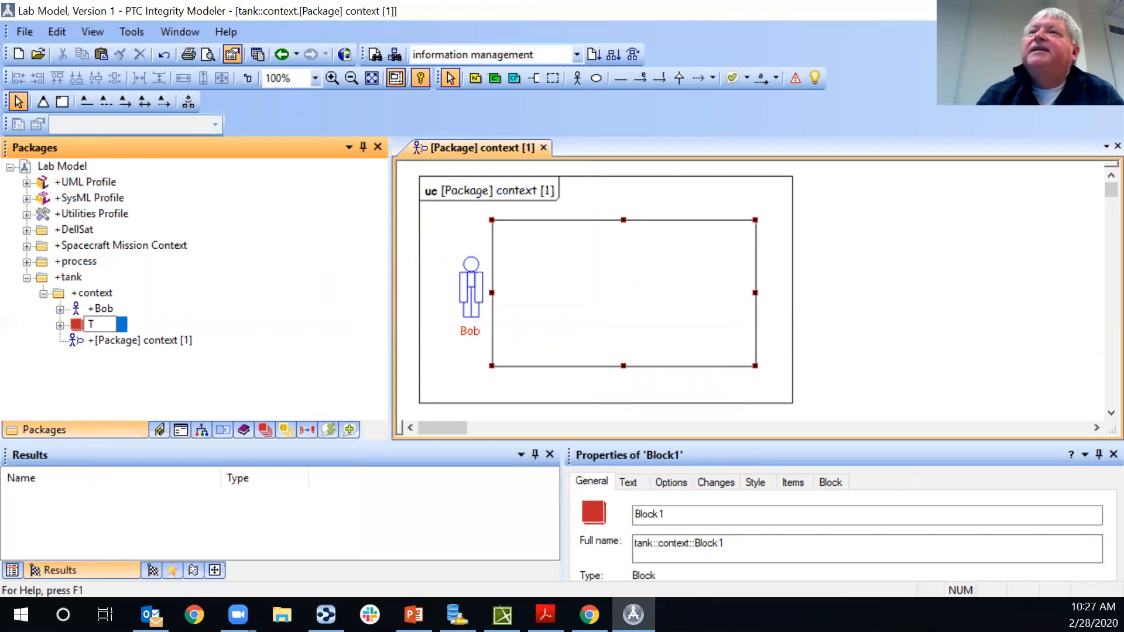
text(ANK)
key(Return)
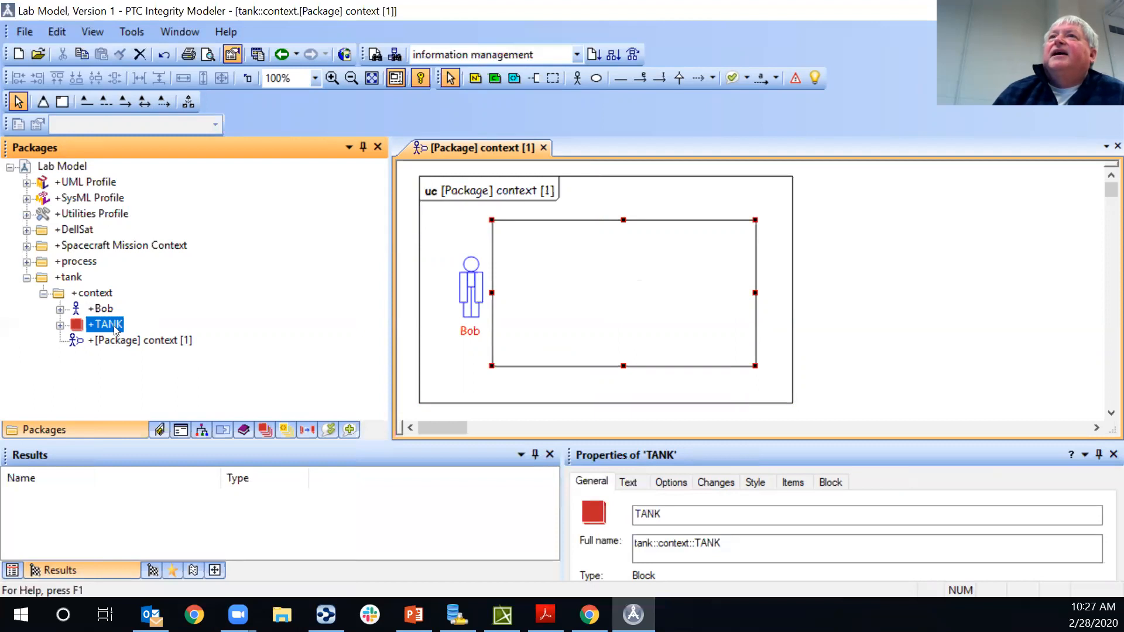
drag(106, 323, 491, 228)
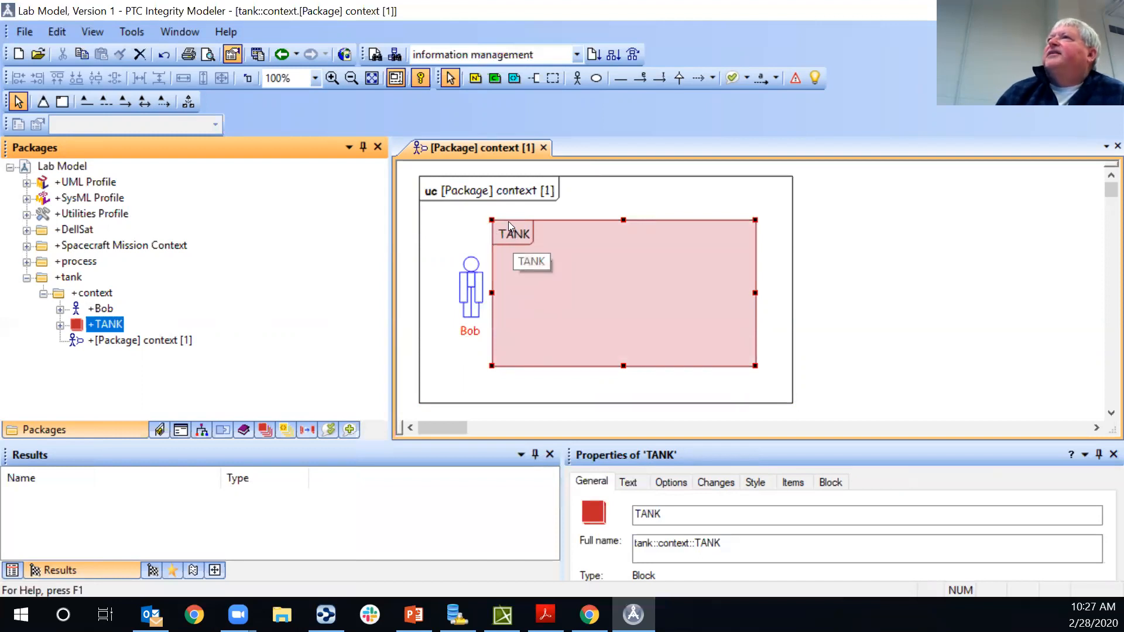
Switch the TANK frame box to the Default style in its view options and move the actor clear of the frame's left edge
right_click(507, 221)
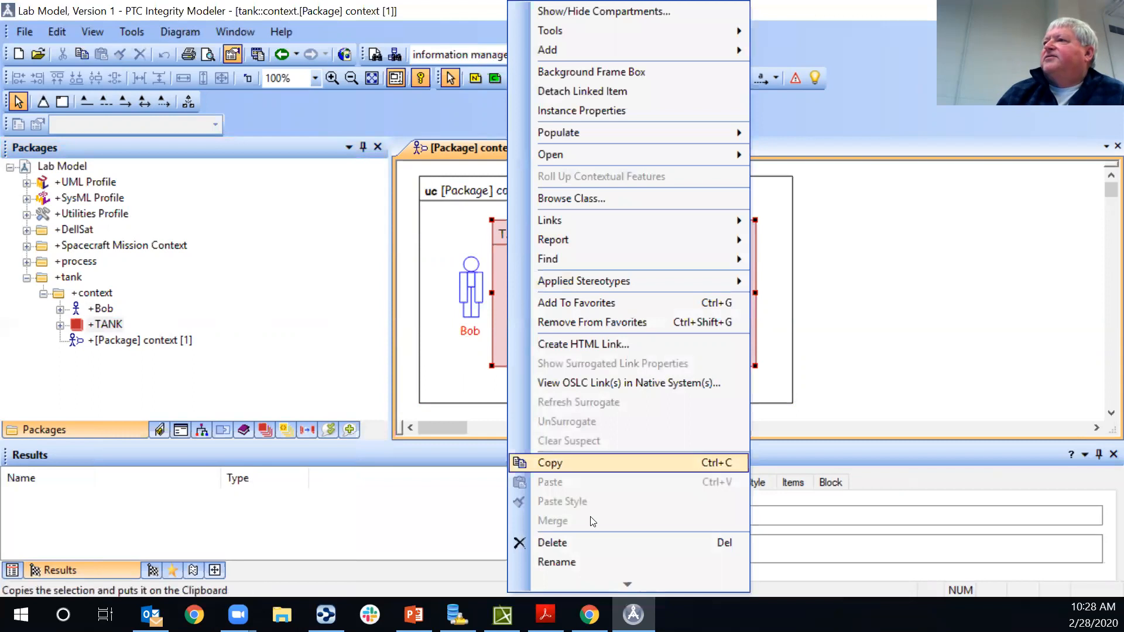
mouse_move(628, 585)
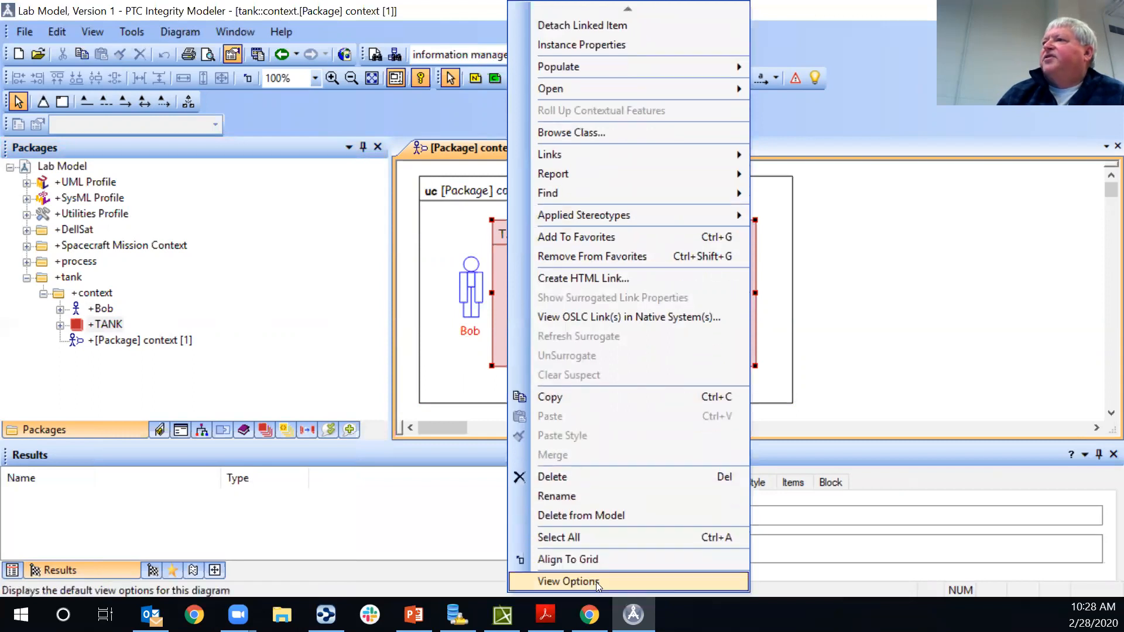
click(594, 582)
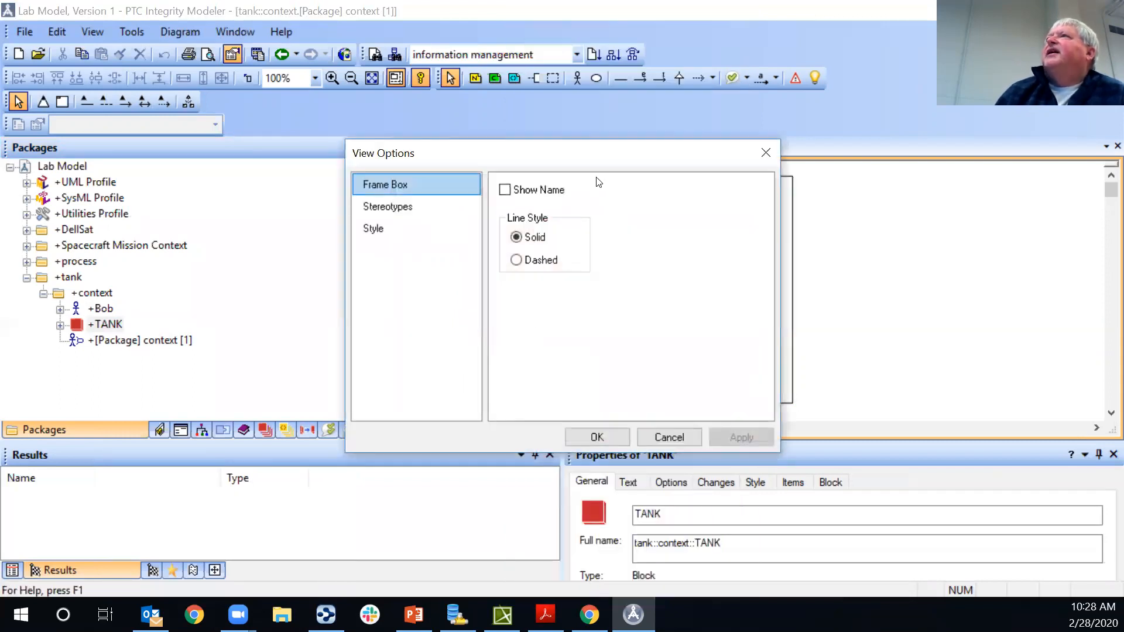
click(368, 232)
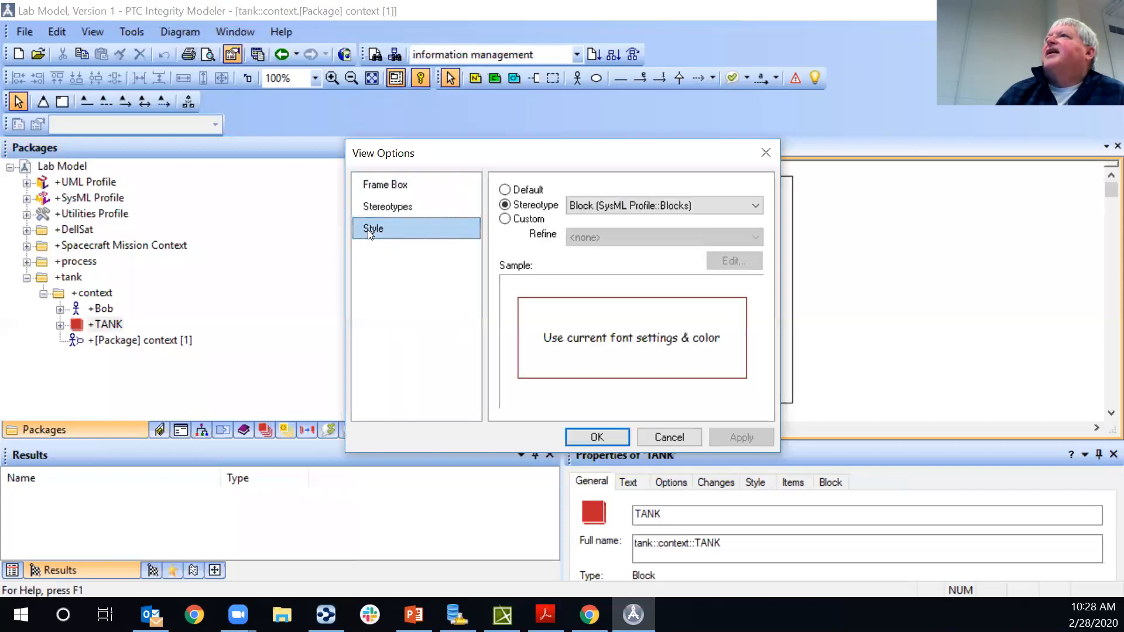
click(377, 184)
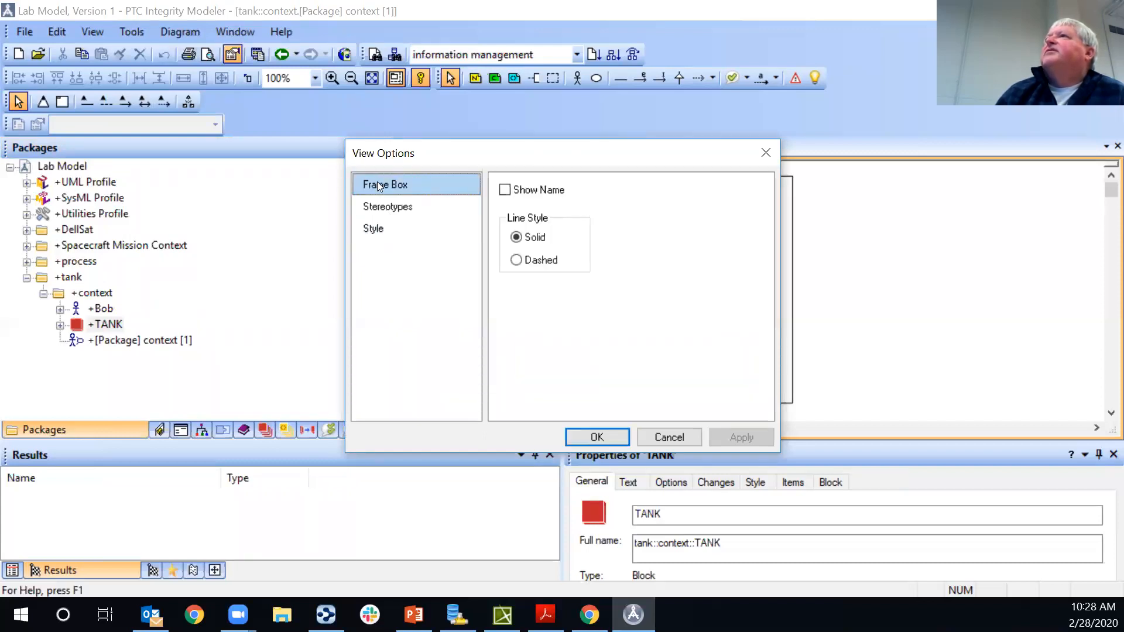
click(377, 226)
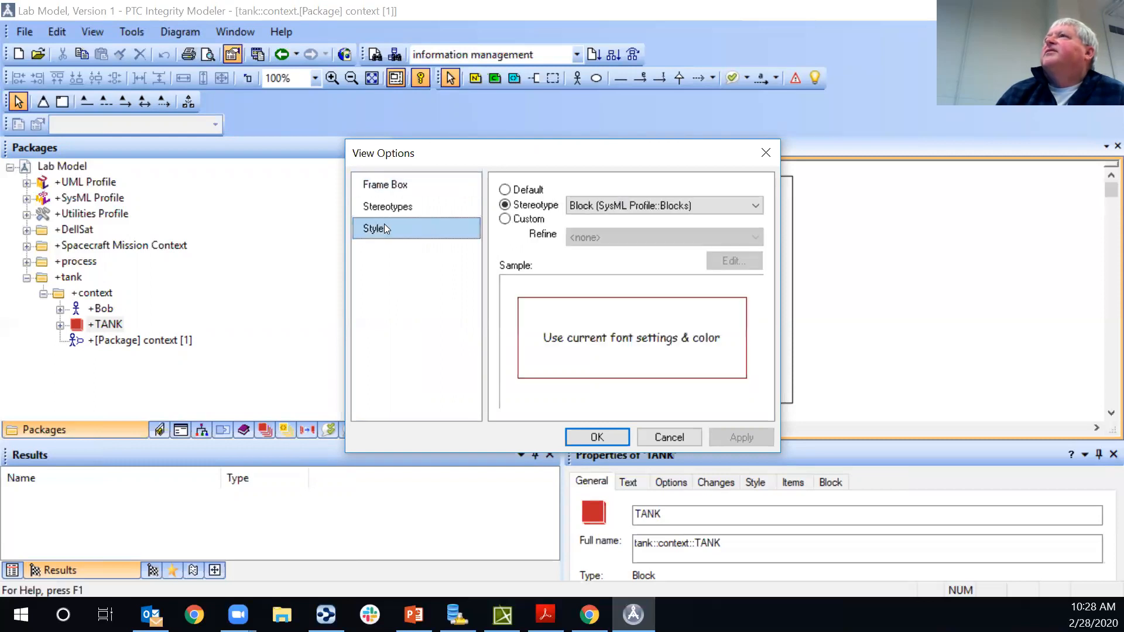
click(509, 188)
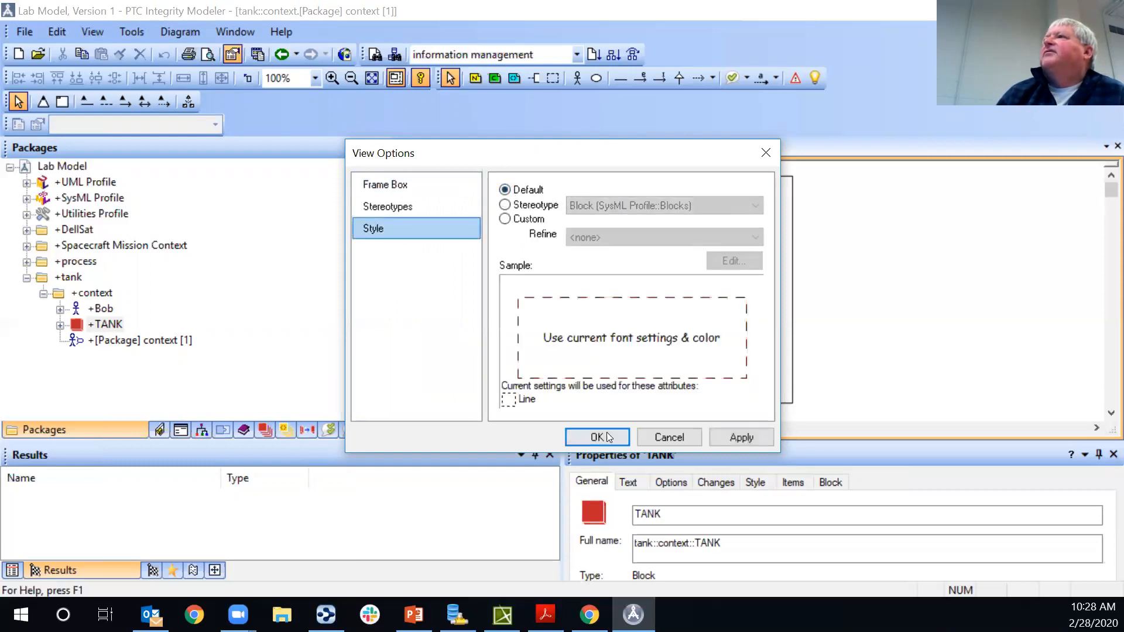
click(738, 440)
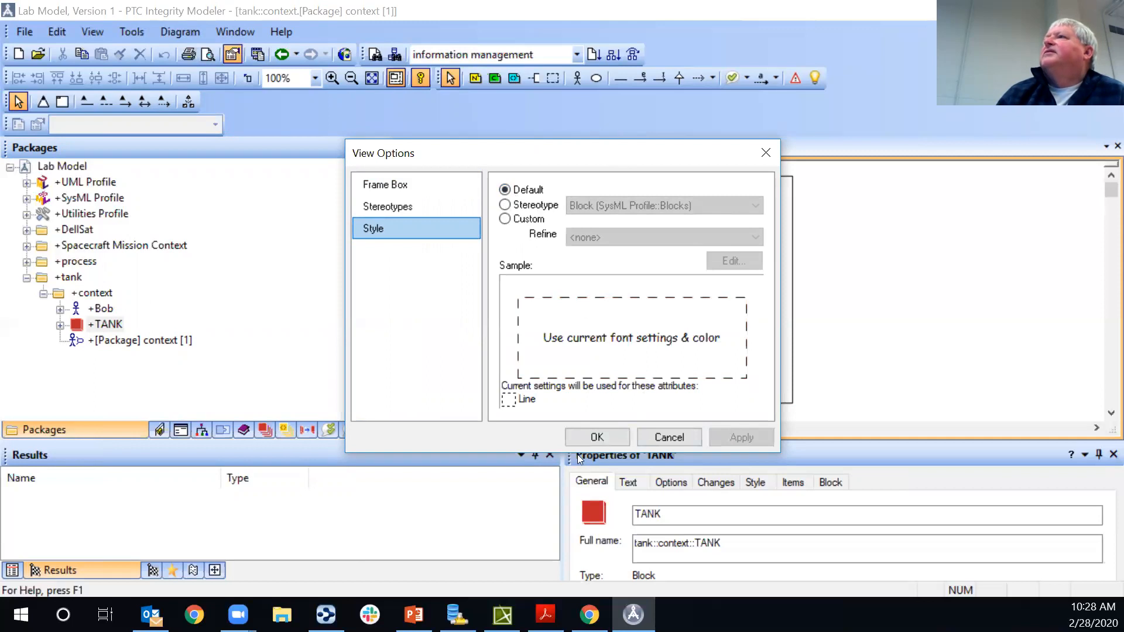
click(587, 435)
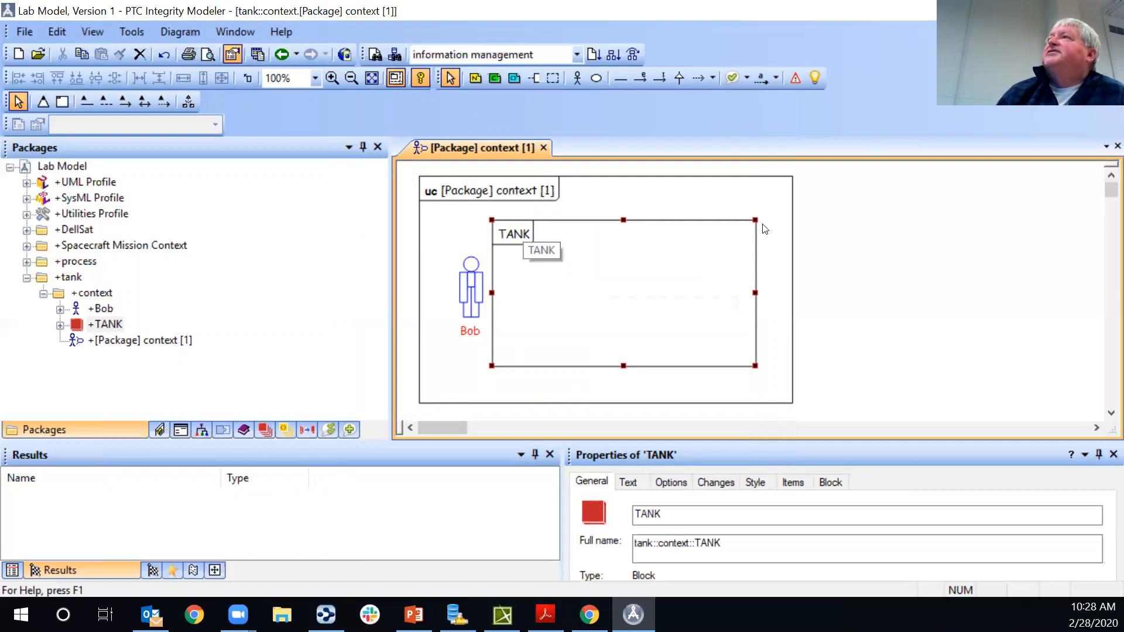
drag(467, 290, 456, 283)
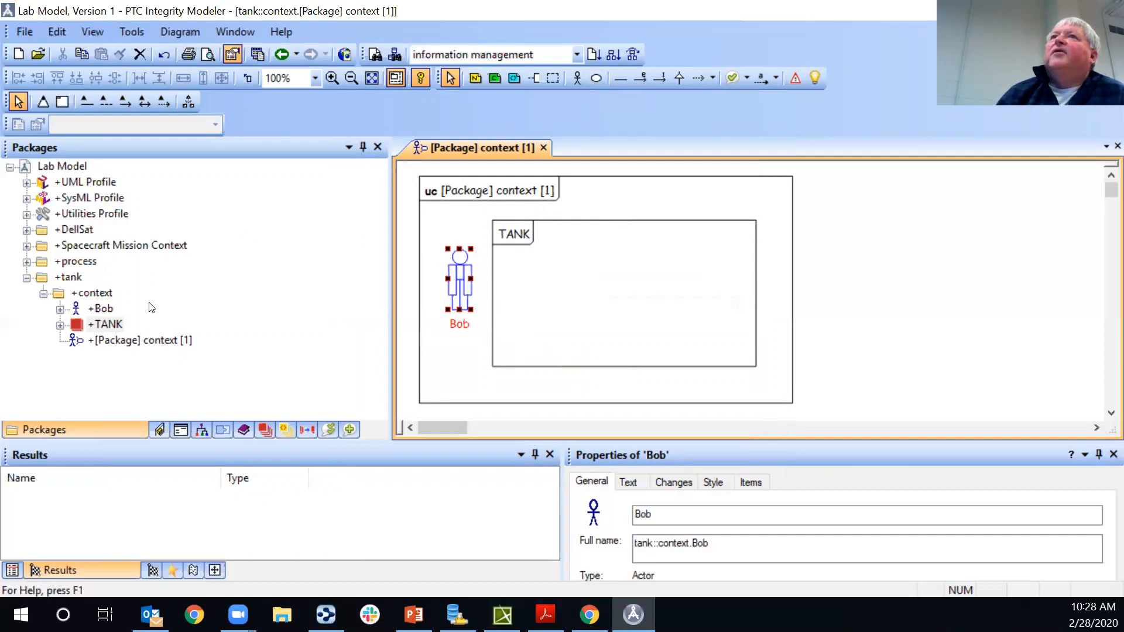
Create a SysML use case named Use Tank in the context package
click(96, 294)
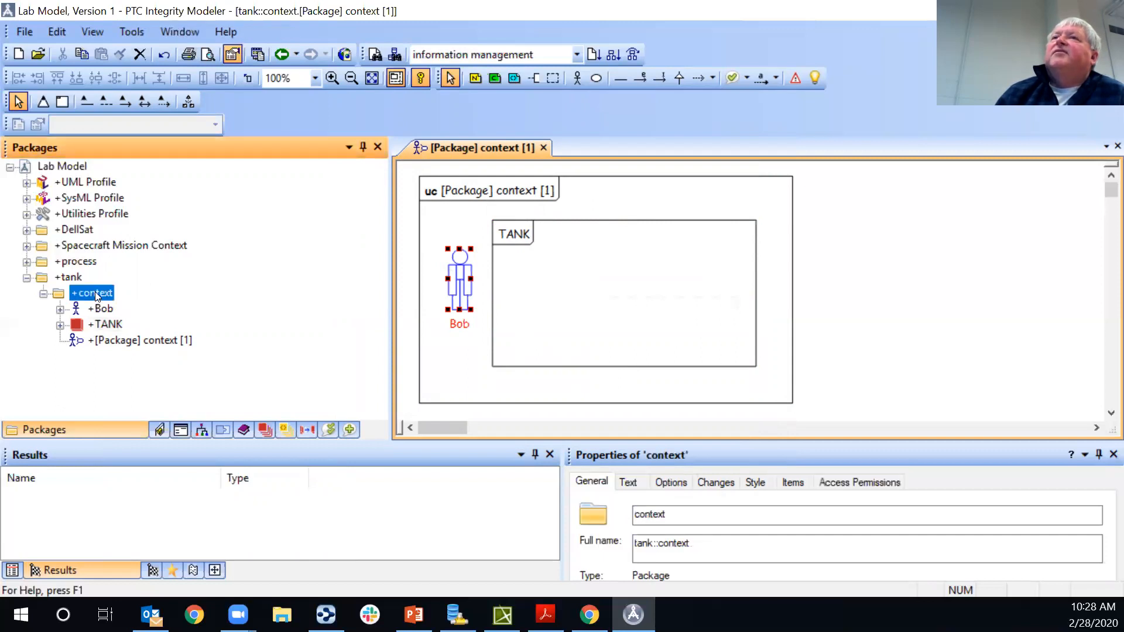
right_click(94, 291)
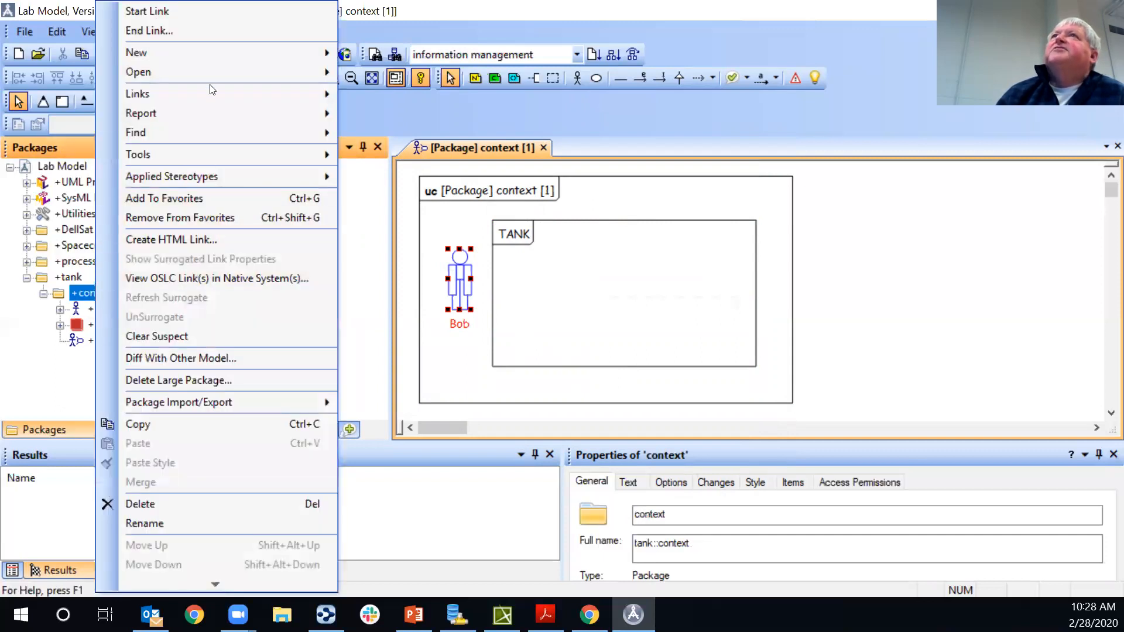
mouse_move(273, 54)
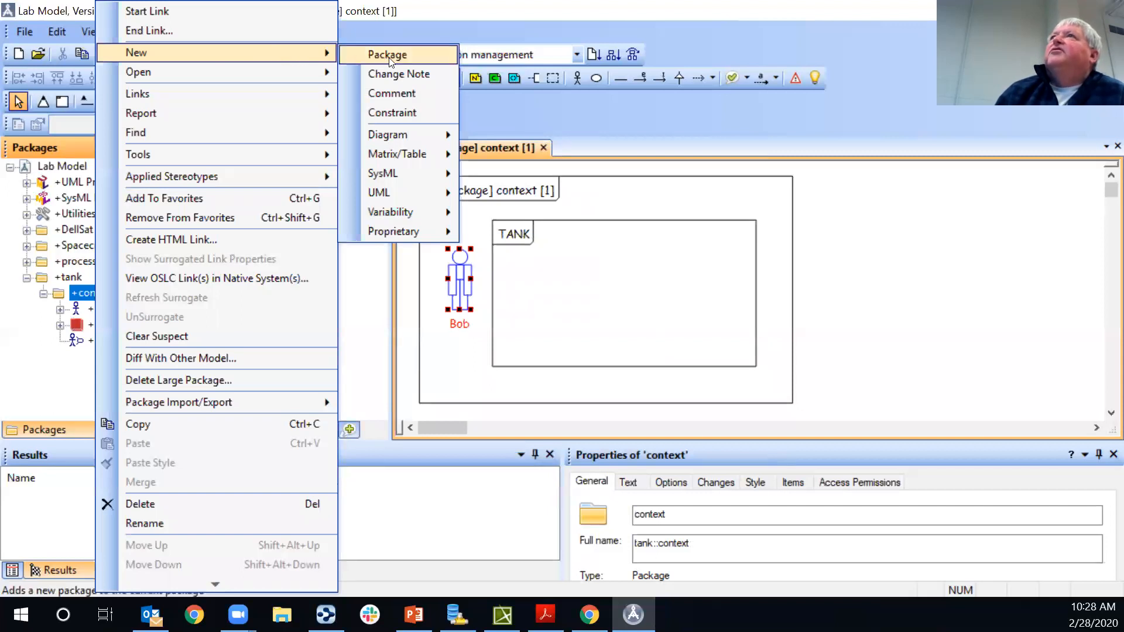
mouse_move(407, 139)
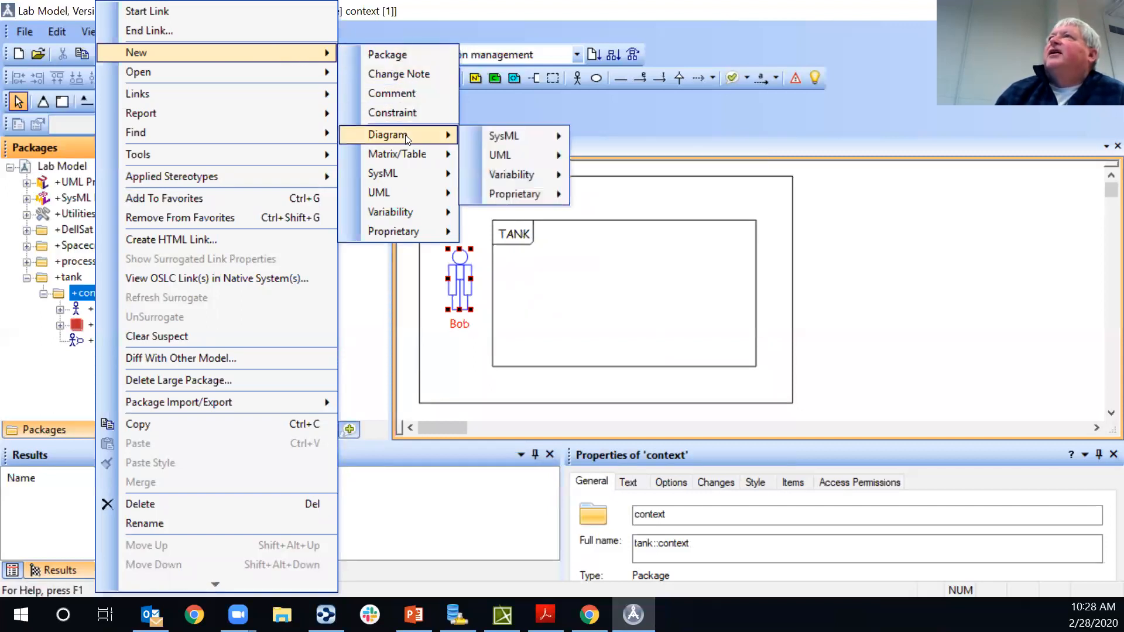
mouse_move(511, 140)
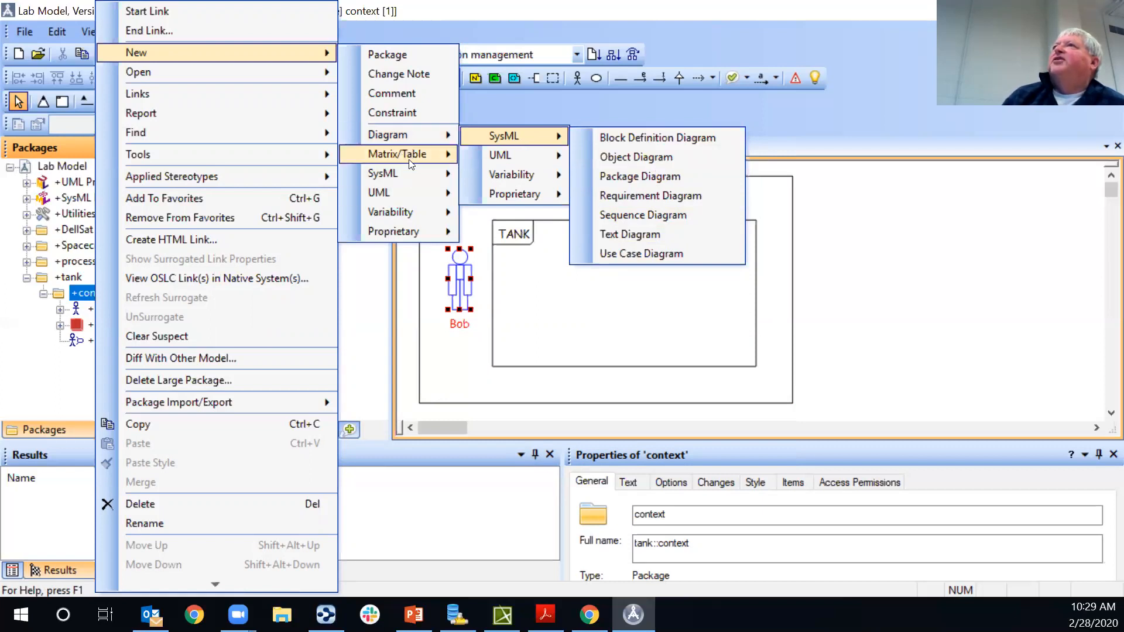
mouse_move(411, 188)
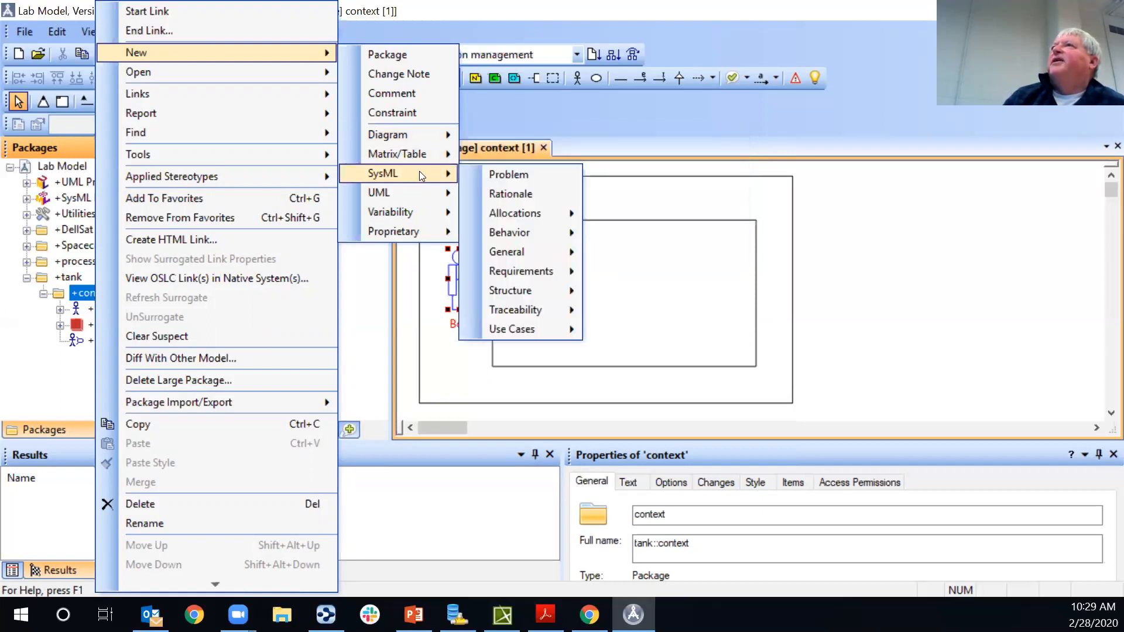
mouse_move(552, 230)
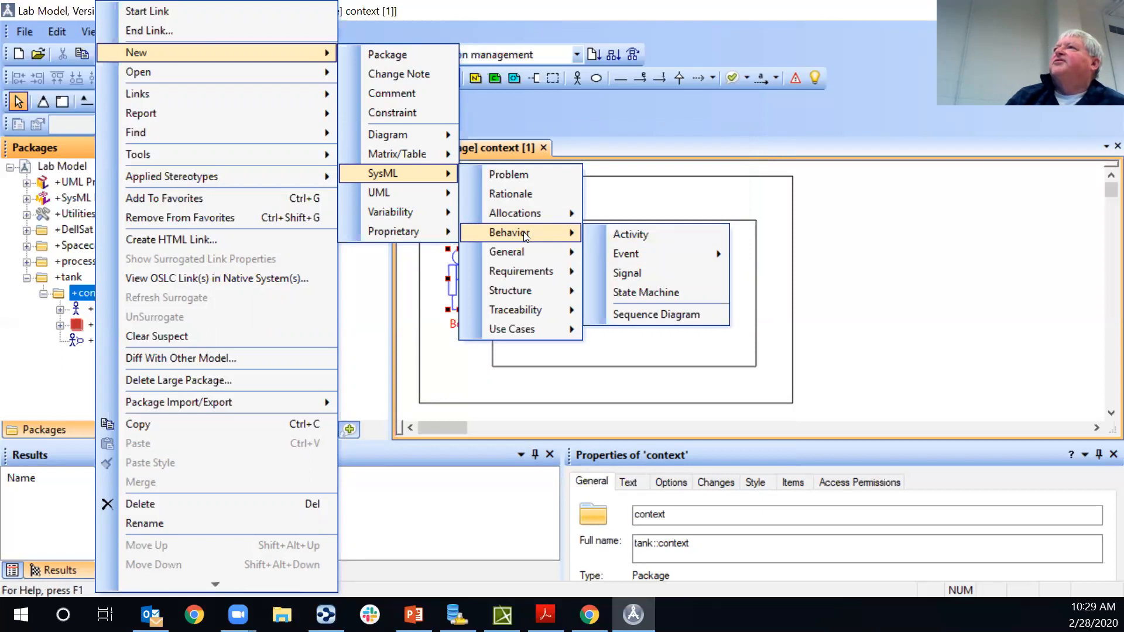
mouse_move(408, 136)
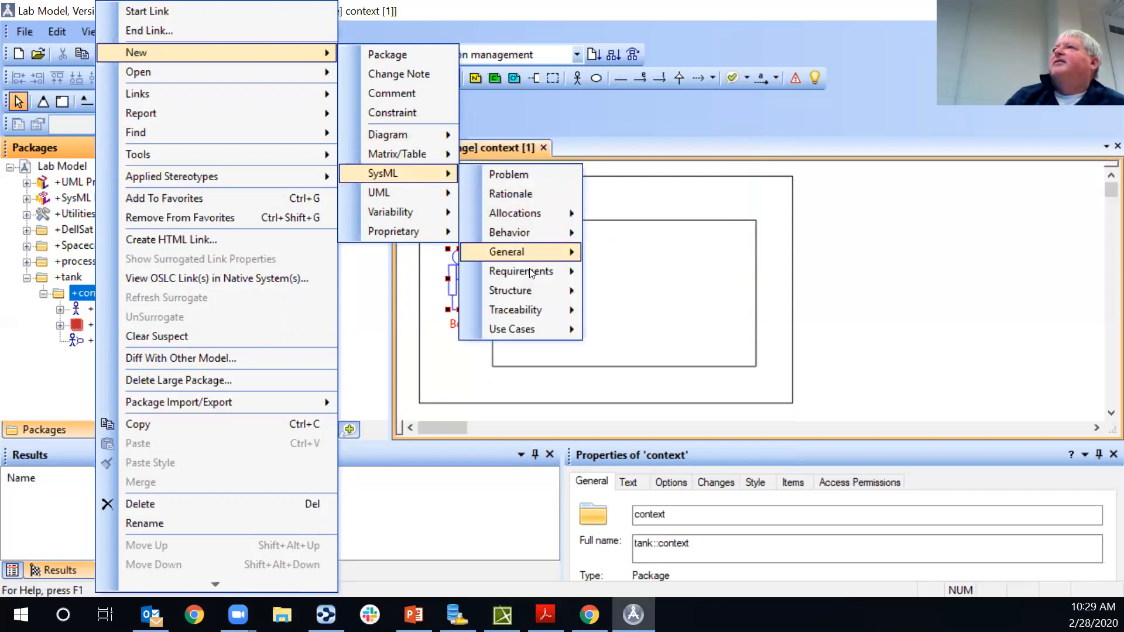
mouse_move(539, 328)
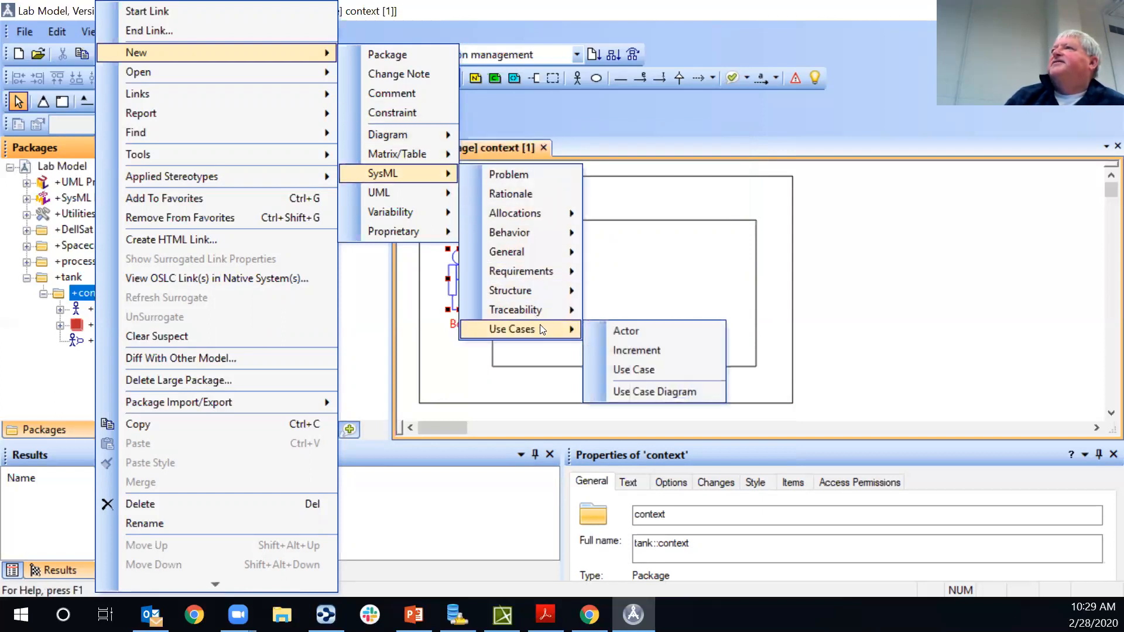
click(638, 368)
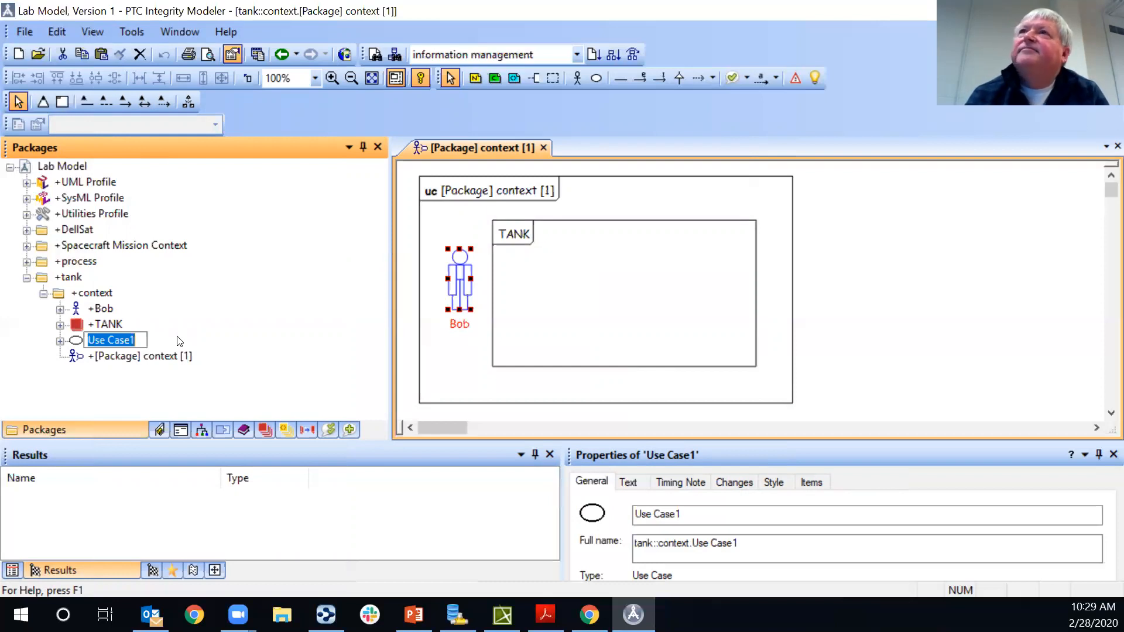
text(Use Tak)
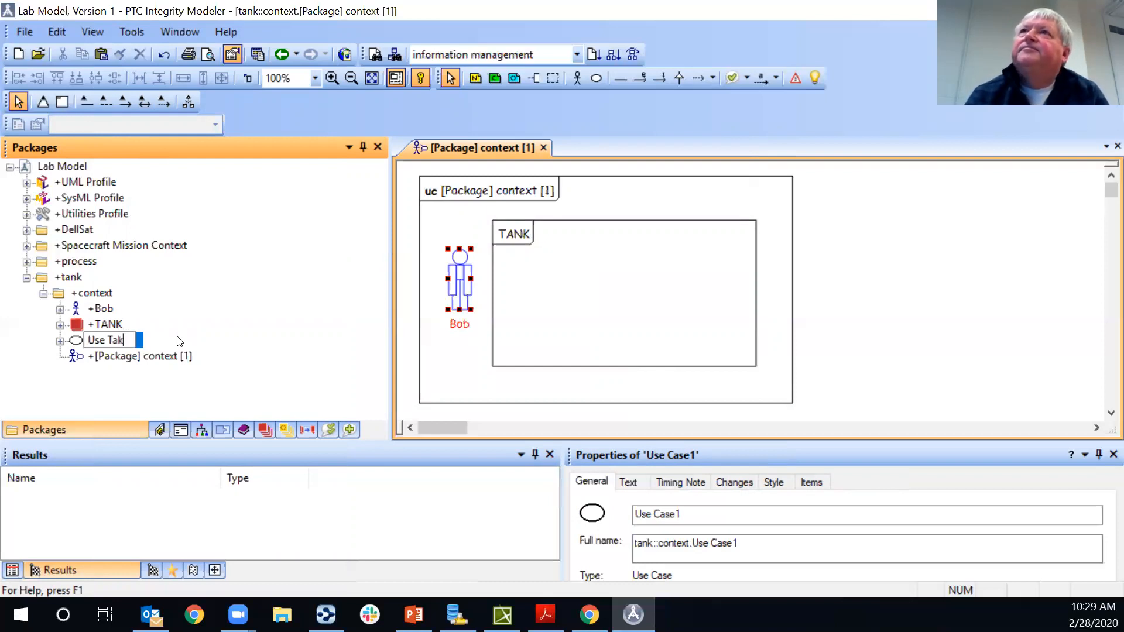
key(BackSpace)
text(nk)
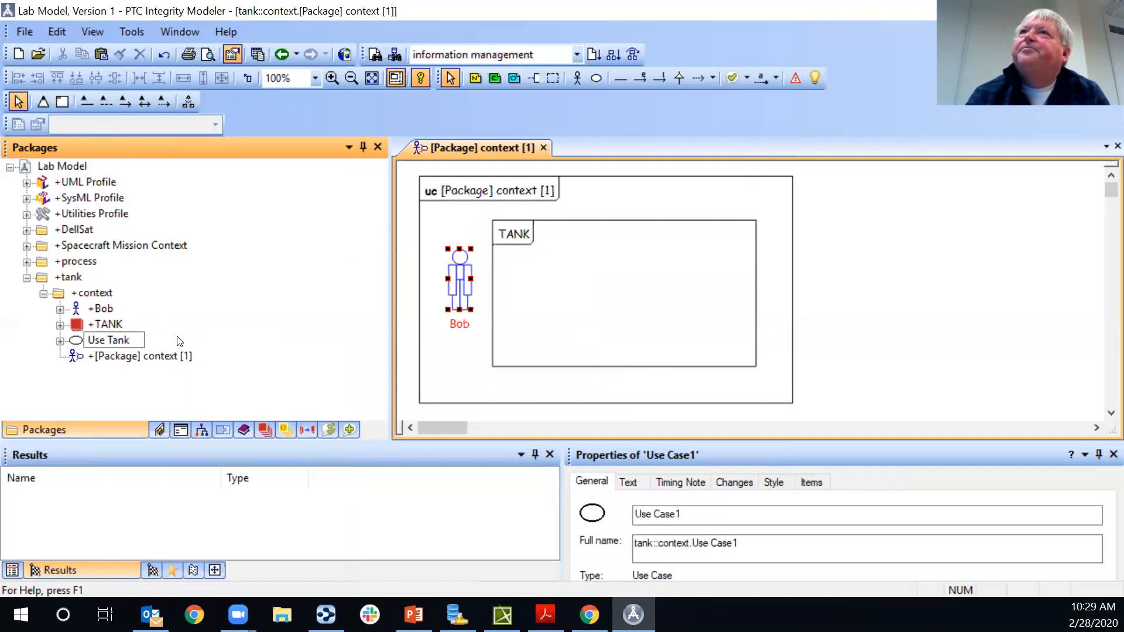
key(BackSpace)
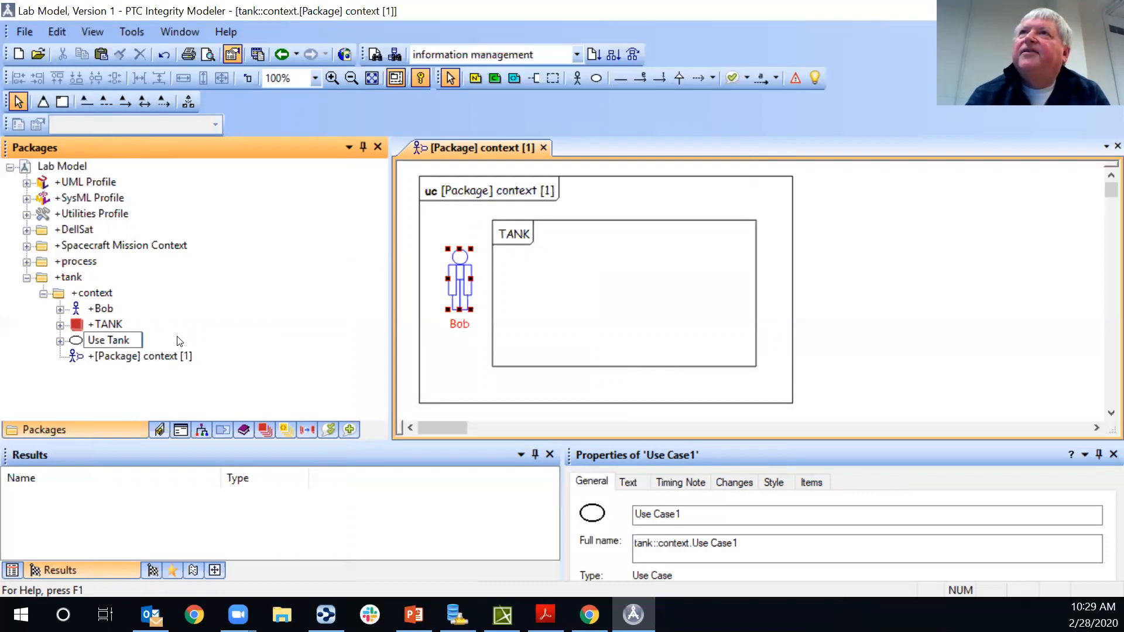
key(Return)
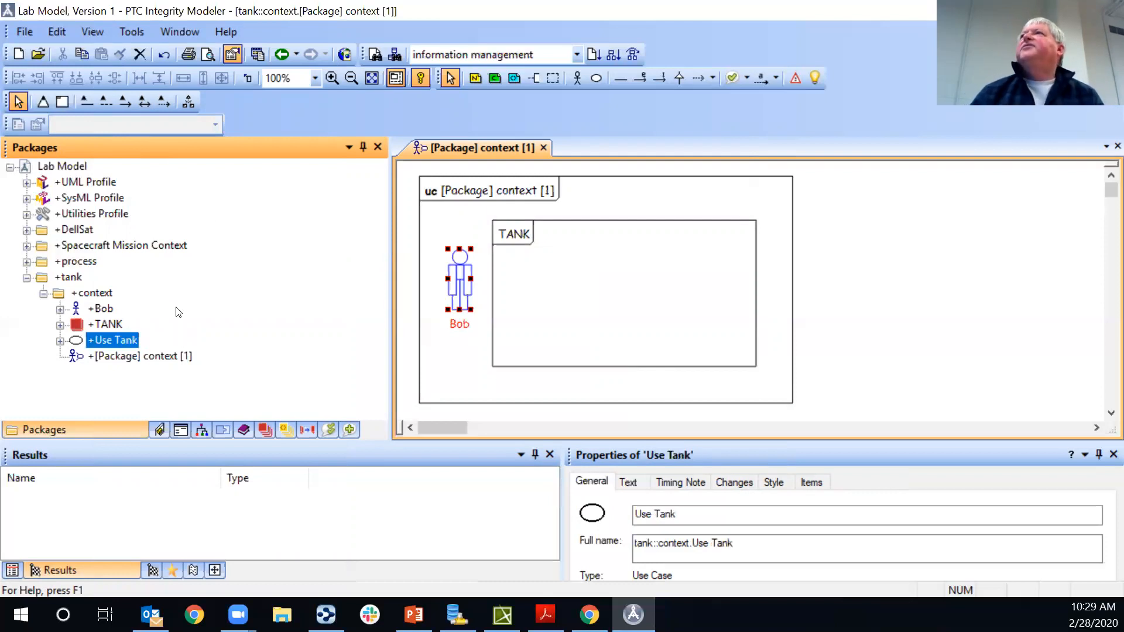
Place the Use Tank use case inside the TANK frame and connect the actor to it with a level interaction line
drag(117, 343, 581, 276)
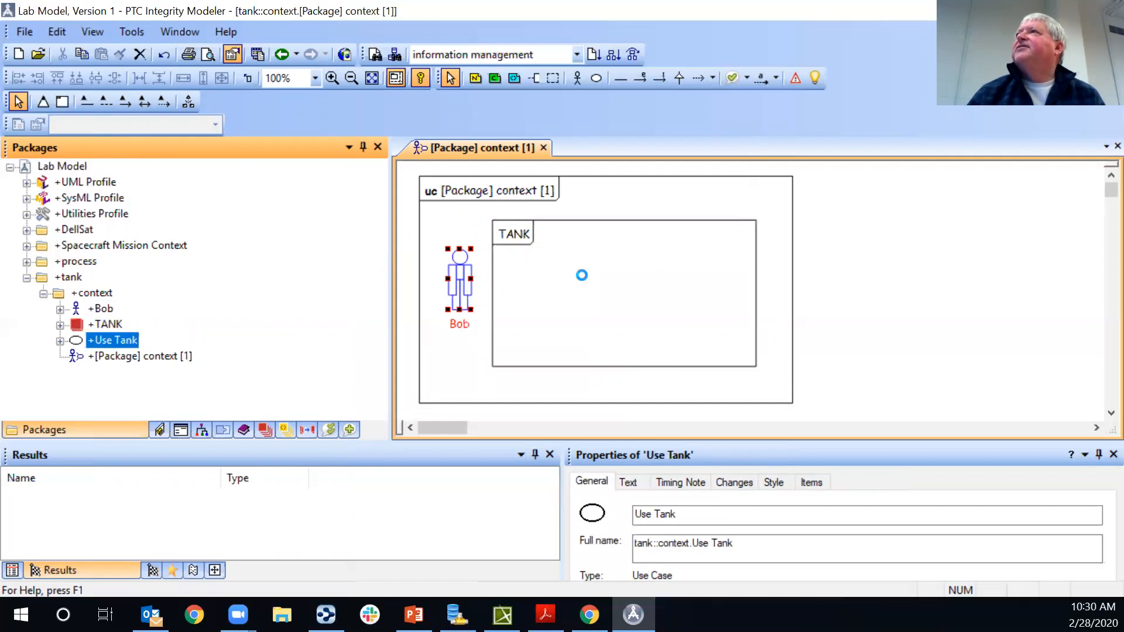
drag(648, 303, 633, 277)
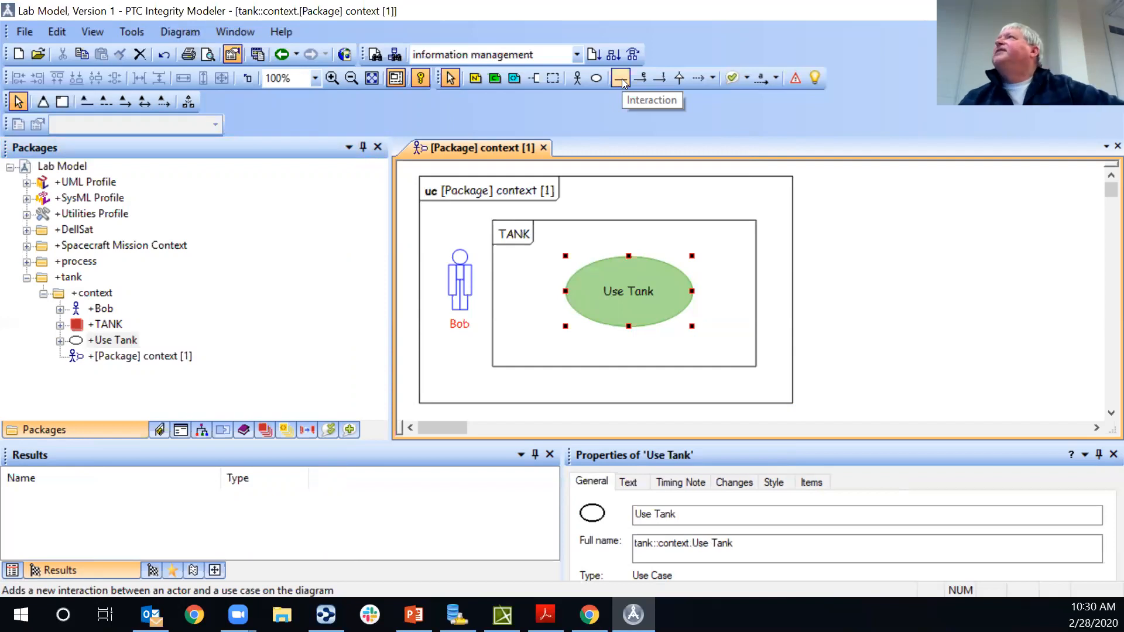
click(622, 79)
click(464, 284)
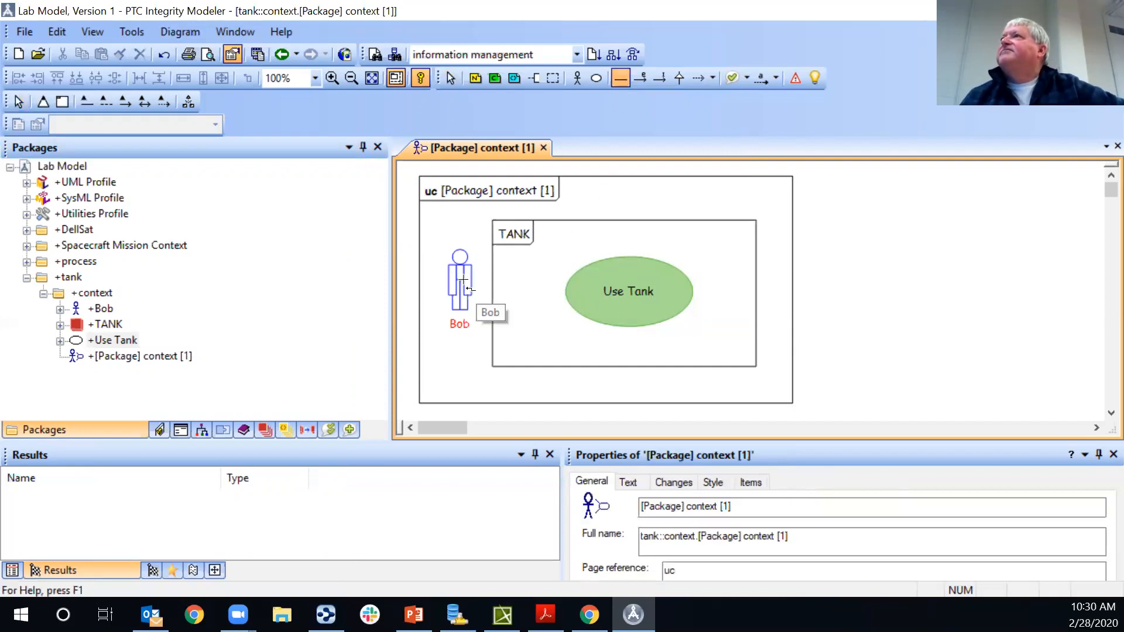
click(576, 292)
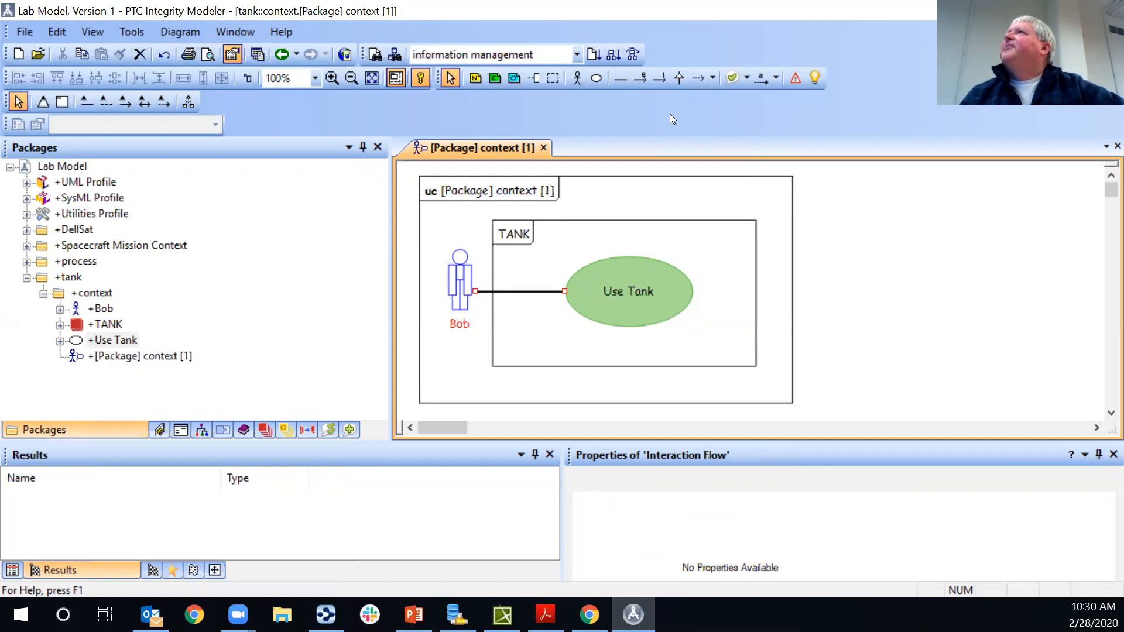
mouse_move(627, 282)
mouse_down()
mouse_move(625, 266)
mouse_move(611, 295)
mouse_up()
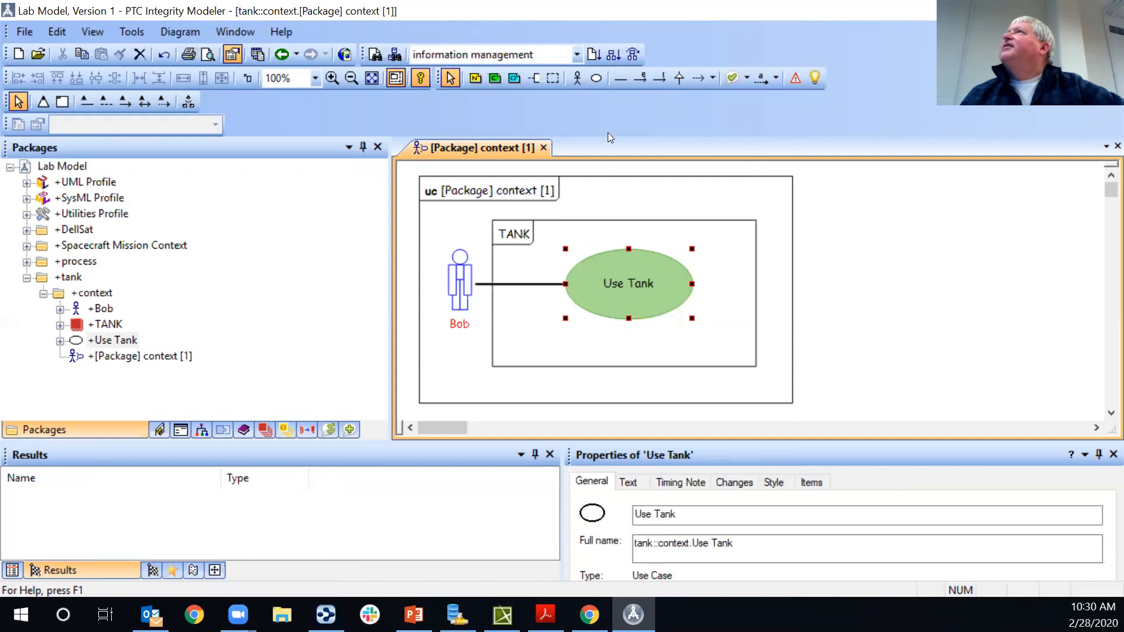
Add a second use case named Fix Tank to the diagram and position it below Use Tank
click(597, 78)
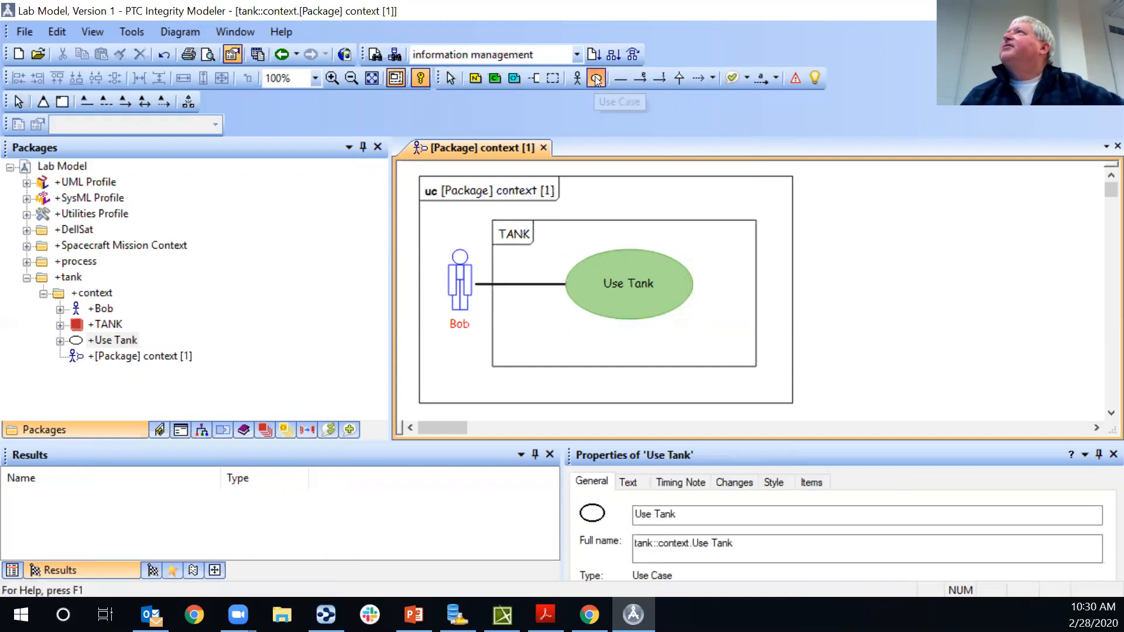
click(606, 345)
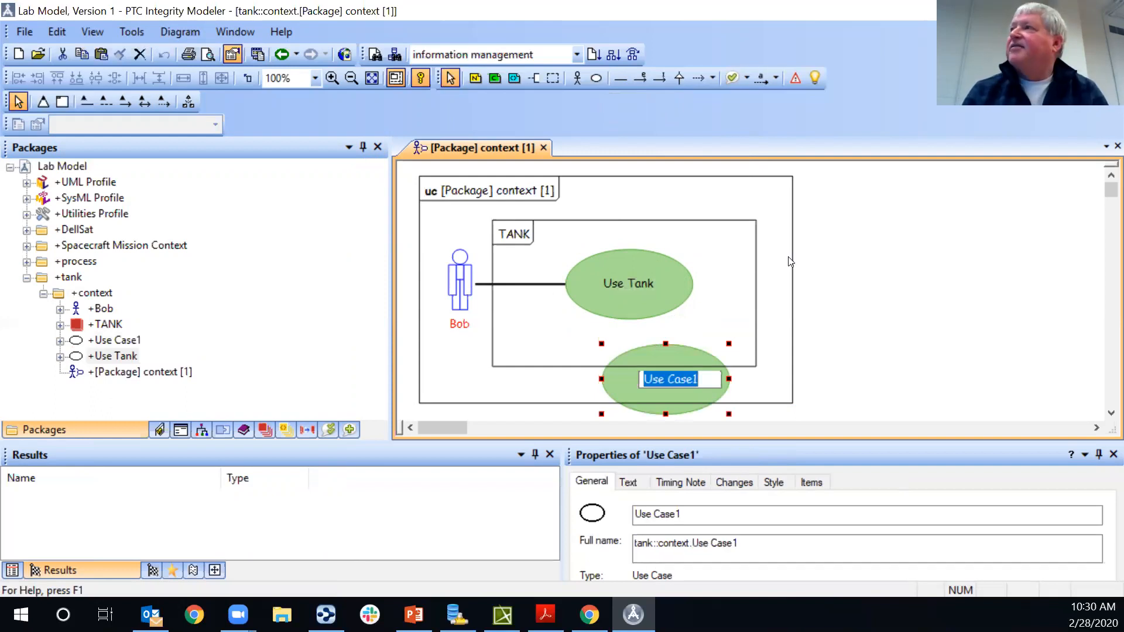
text(Fix Tank)
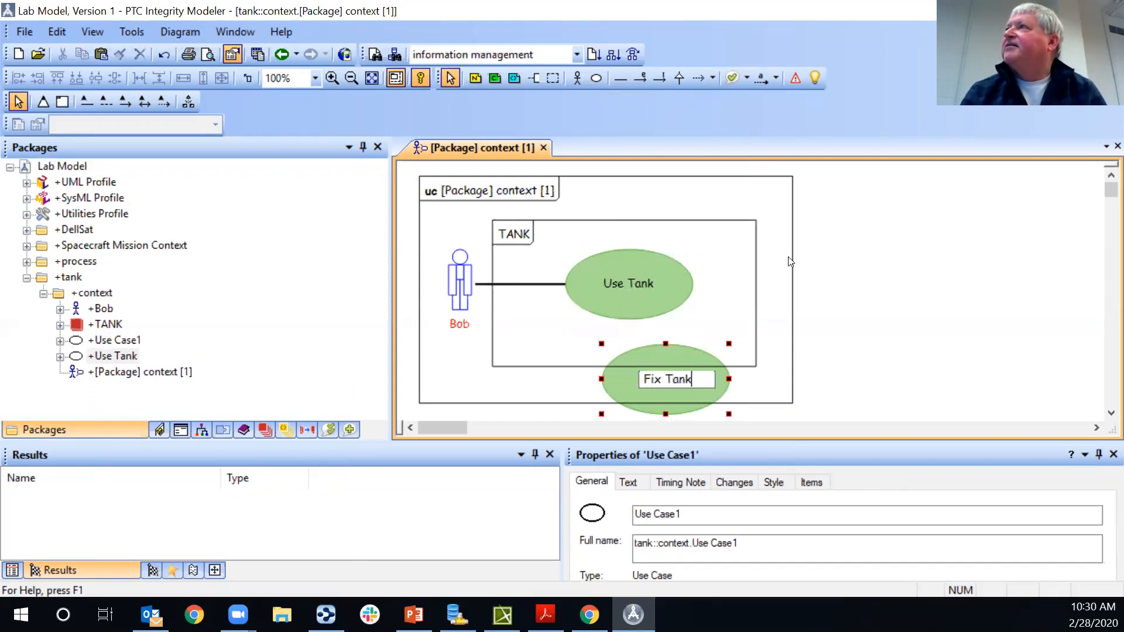
key(Return)
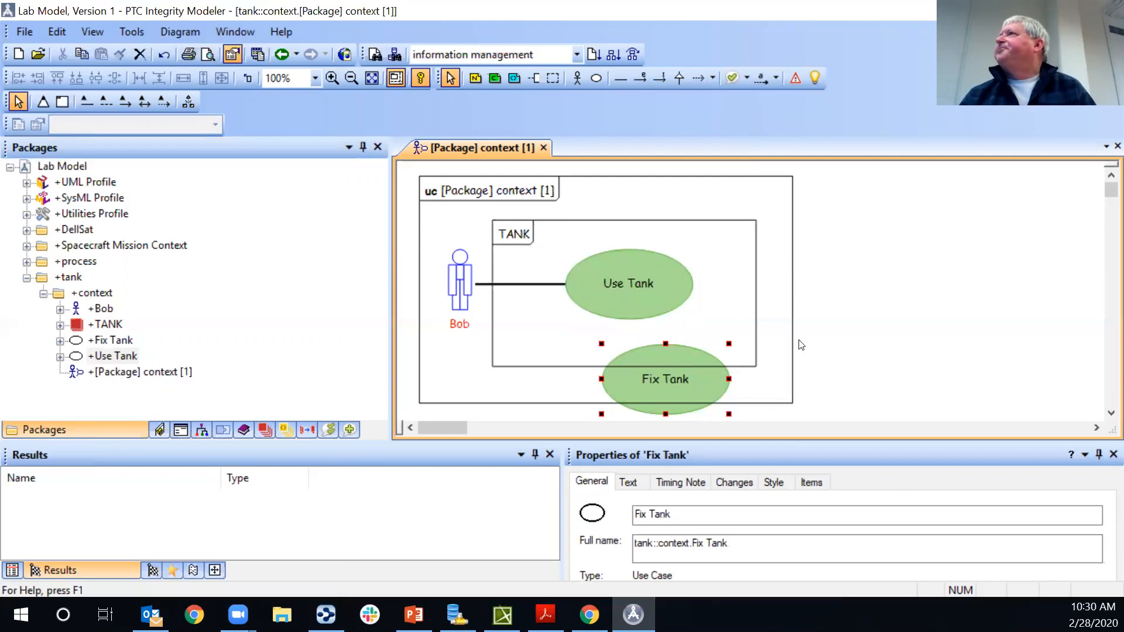
drag(668, 382, 616, 374)
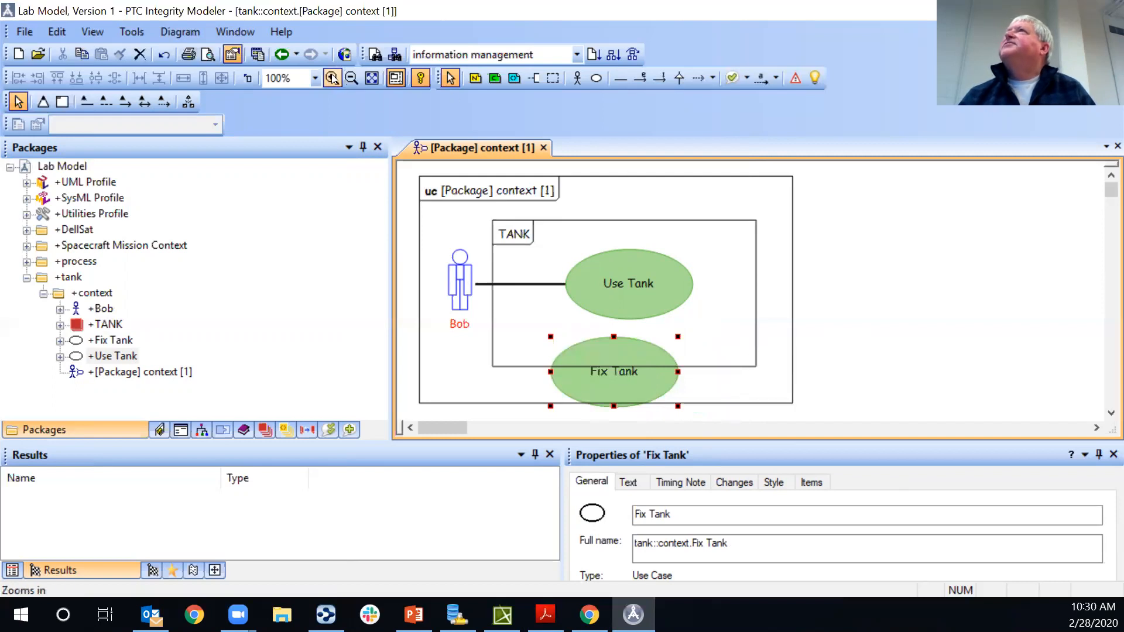
click(351, 81)
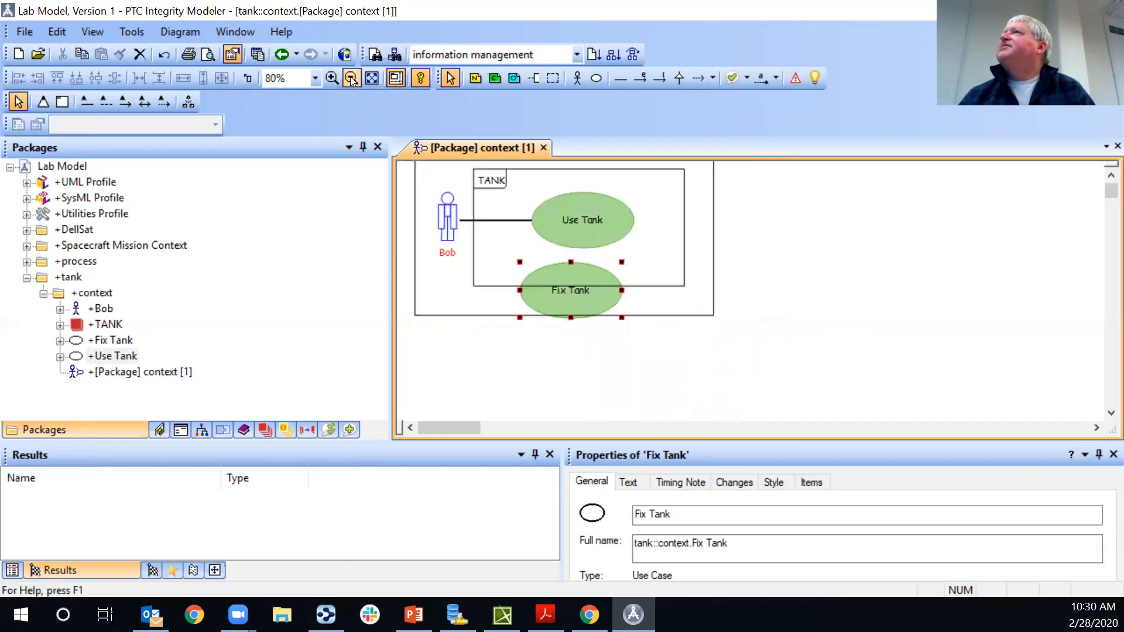
Enlarge the context diagram frame downward and to the right, and stretch the TANK box to enclose both use cases
click(713, 315)
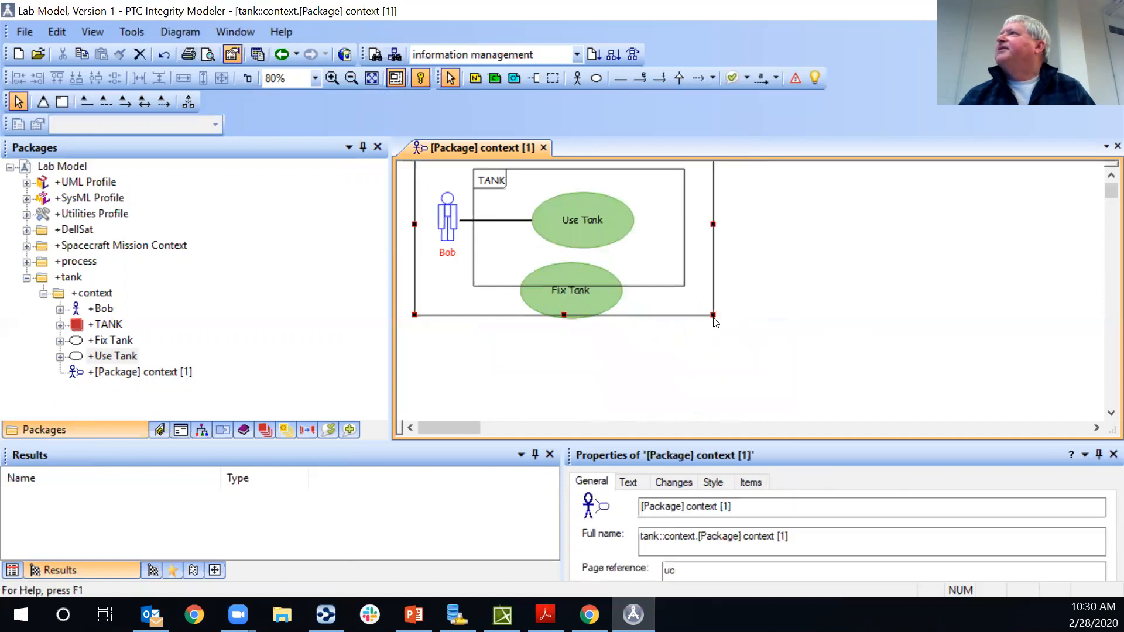
drag(713, 315, 778, 396)
scroll(859, 389, down, 1)
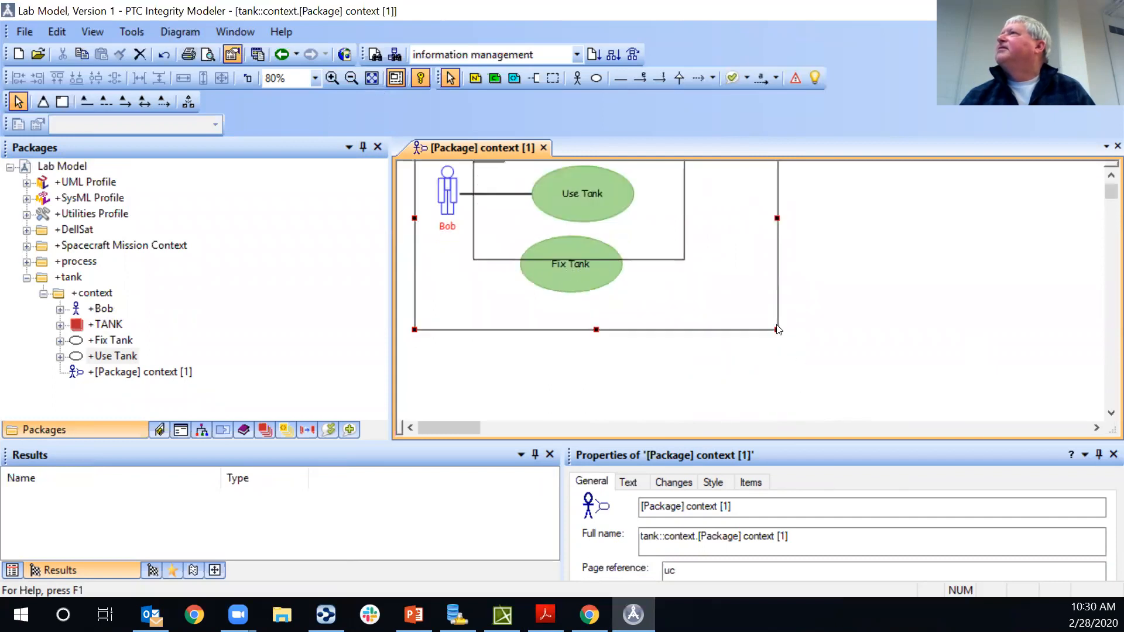
drag(777, 329, 784, 377)
click(676, 248)
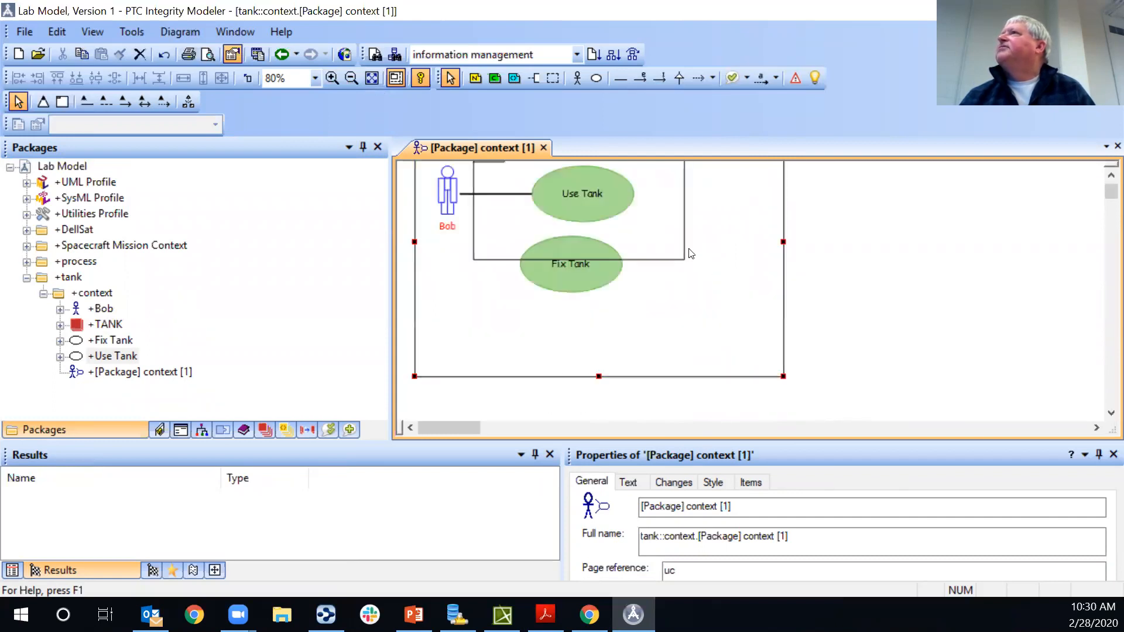
drag(684, 259, 713, 340)
scroll(888, 312, up, 1)
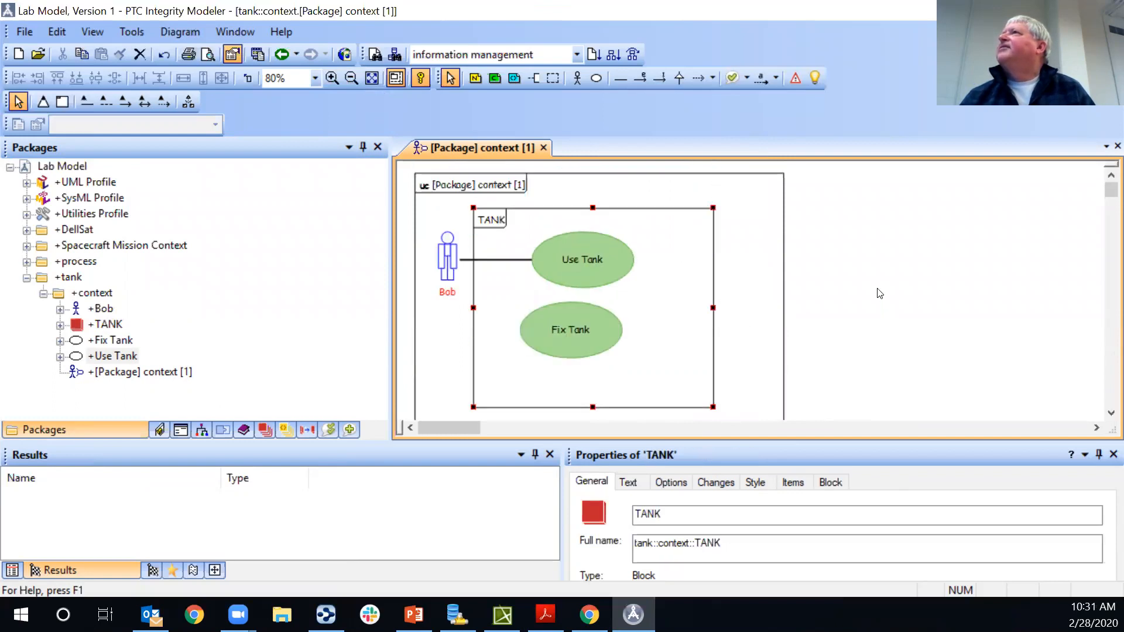
Move Fix Tank further below Use Tank and draw an extend relationship from Fix Tank to Use Tank
click(351, 78)
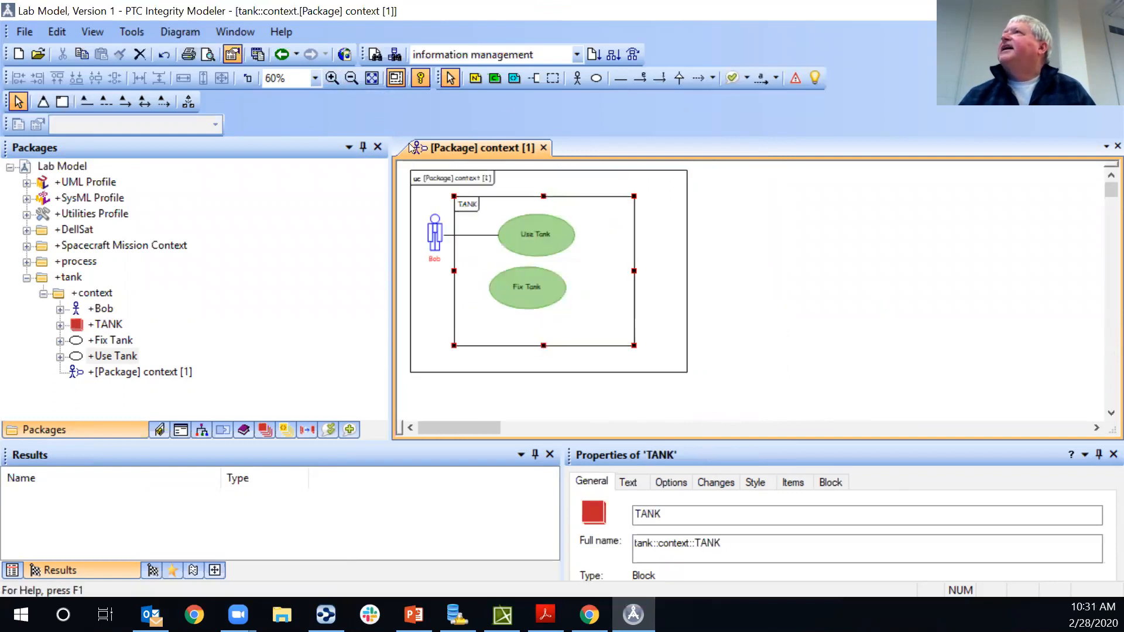
drag(534, 291, 554, 308)
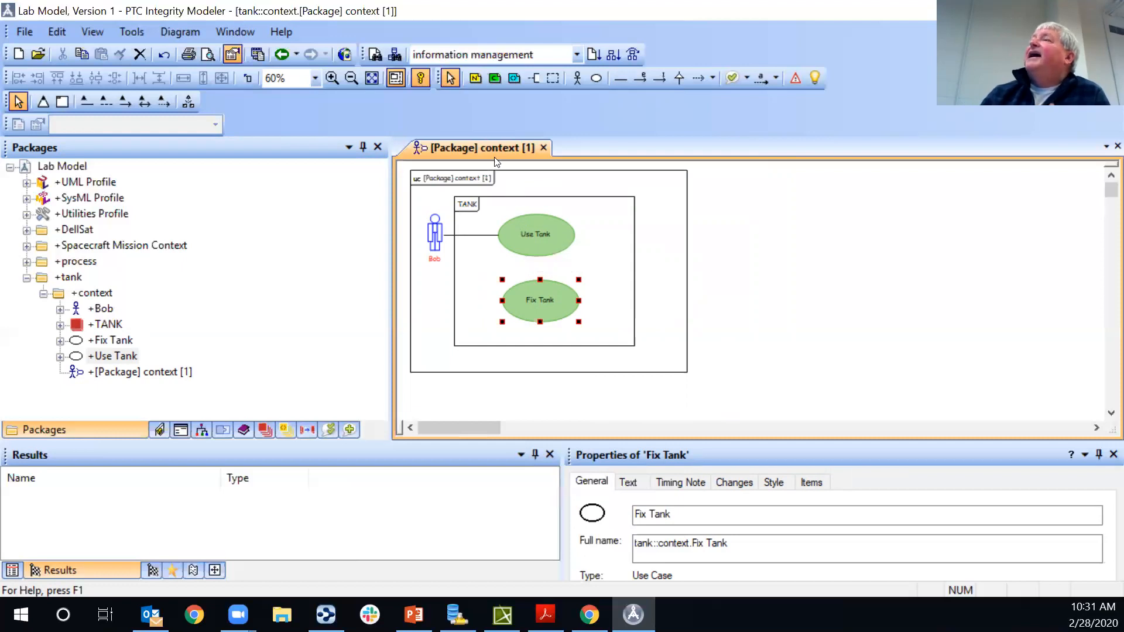
click(639, 76)
click(544, 288)
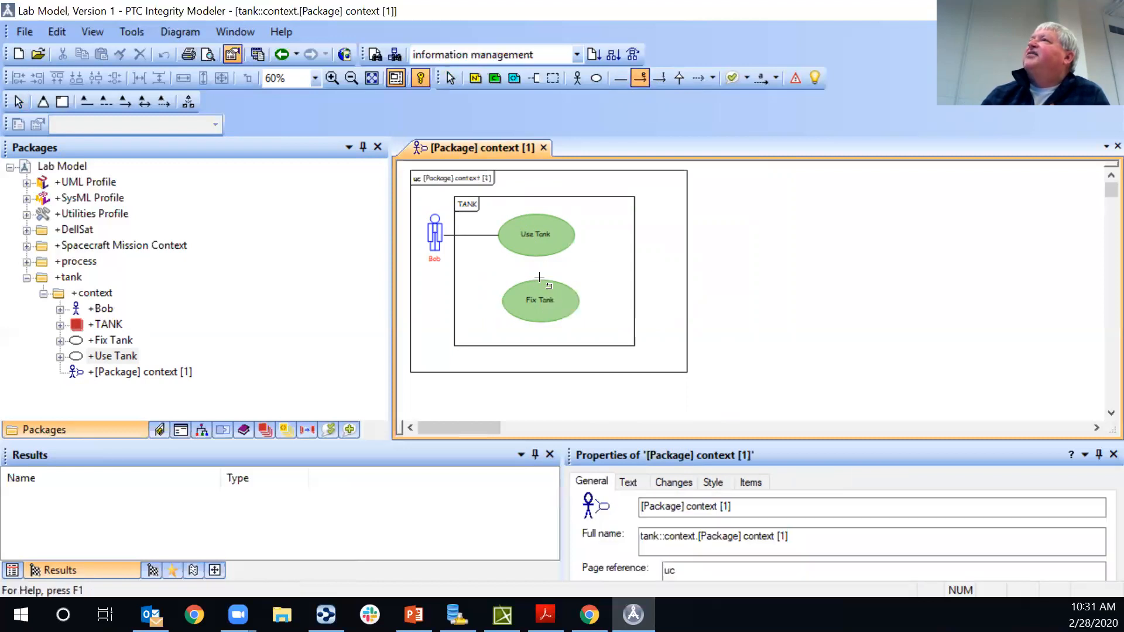
click(537, 252)
click(597, 283)
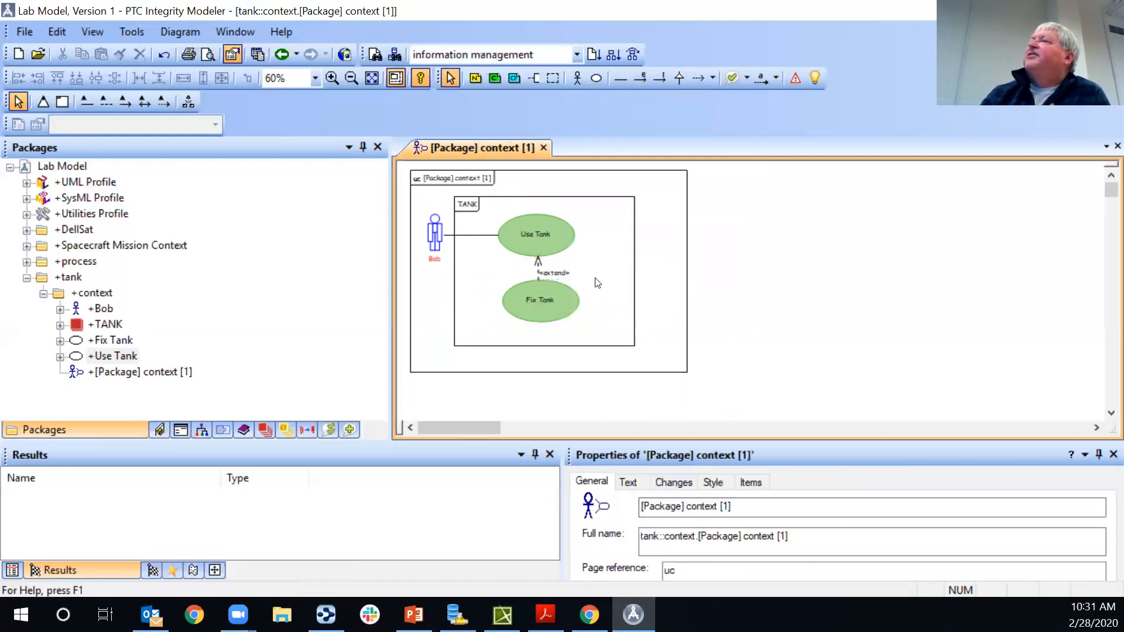
drag(544, 311, 557, 325)
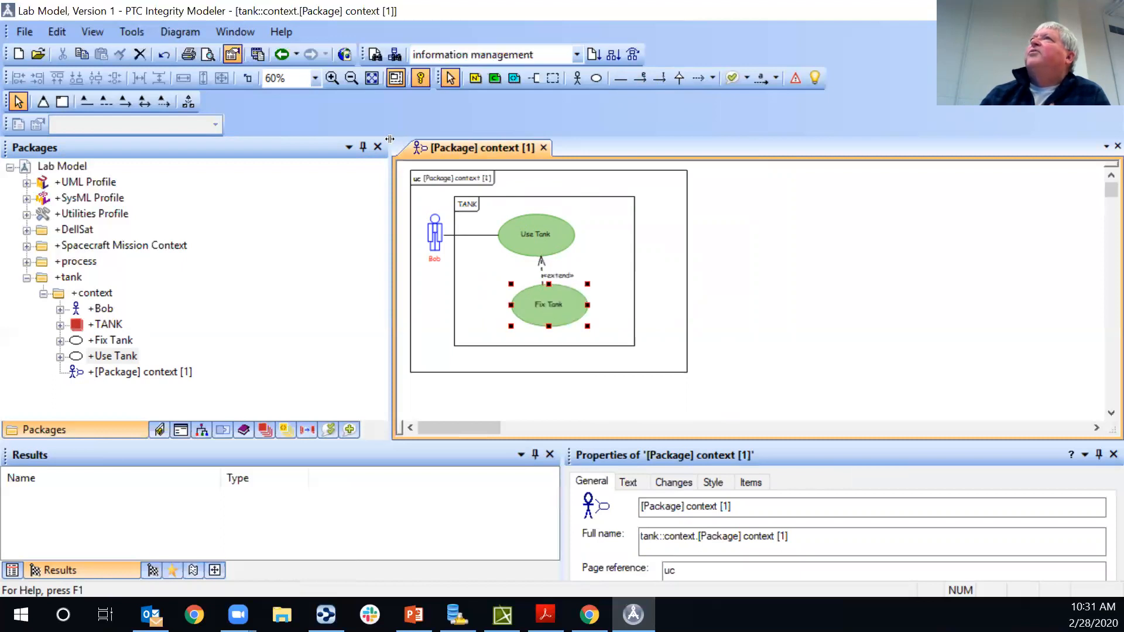
Add a second actor named Mechanic outside the TANK box, below the existing actor
click(577, 78)
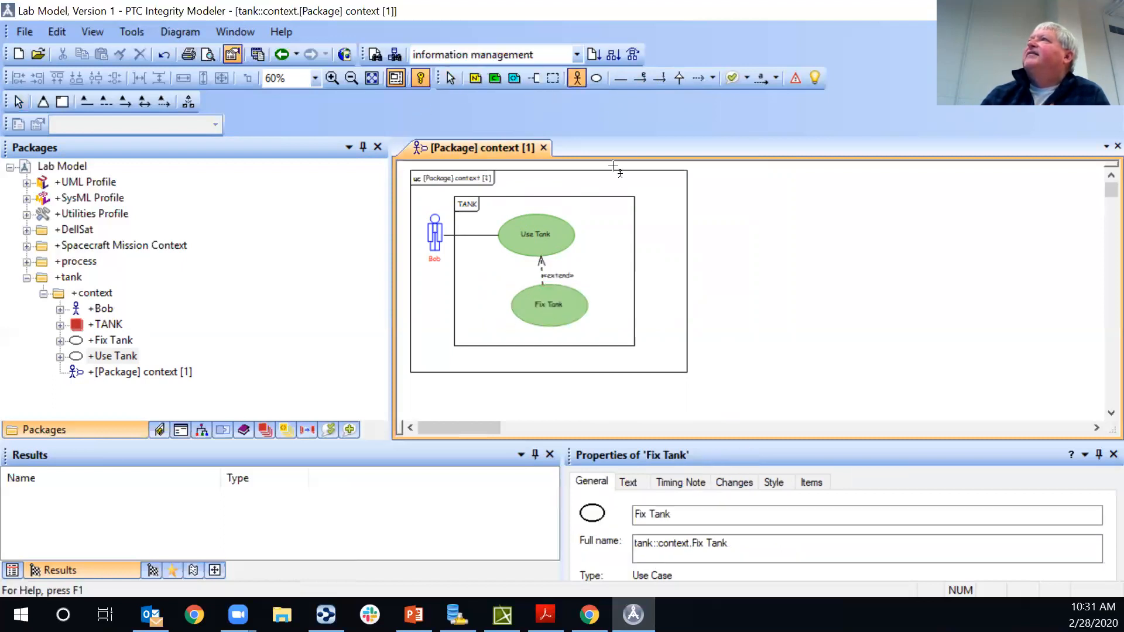
click(422, 309)
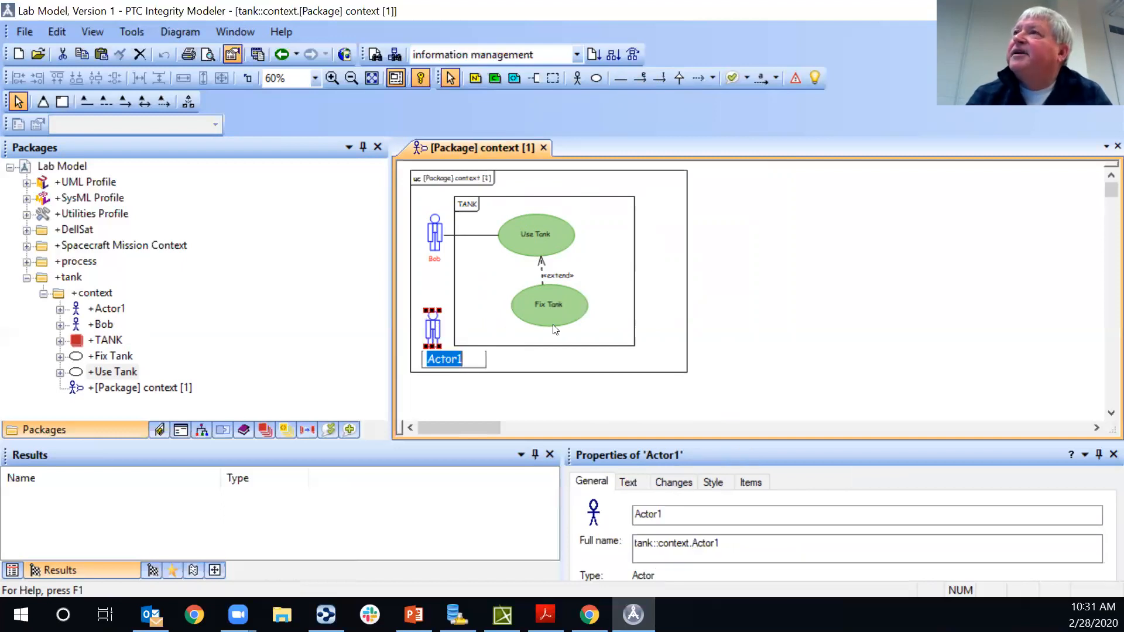
text(Mechanic)
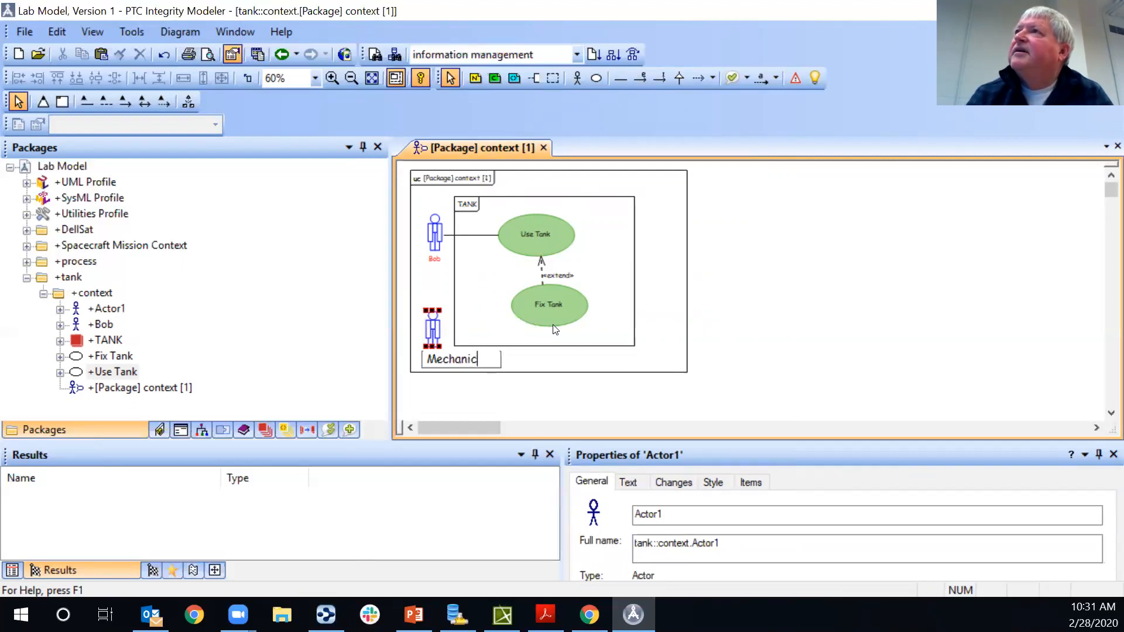
key(Return)
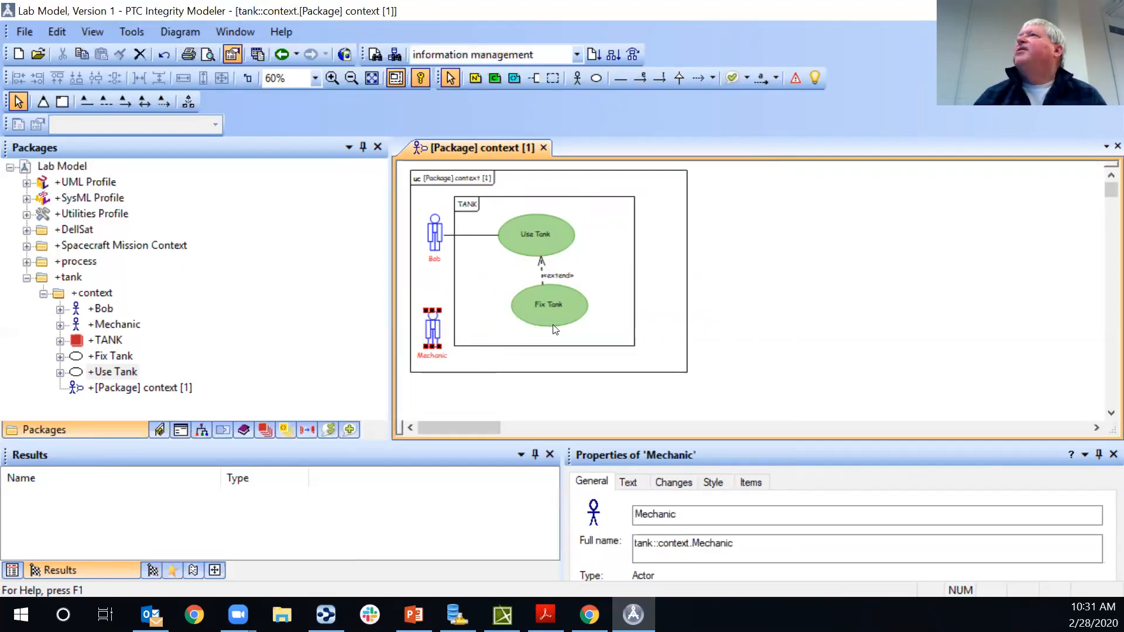
Connect the Mechanic actor to the Fix Tank use case with an association line and enlarge the TANK box at its lower-right corner
click(621, 78)
click(435, 329)
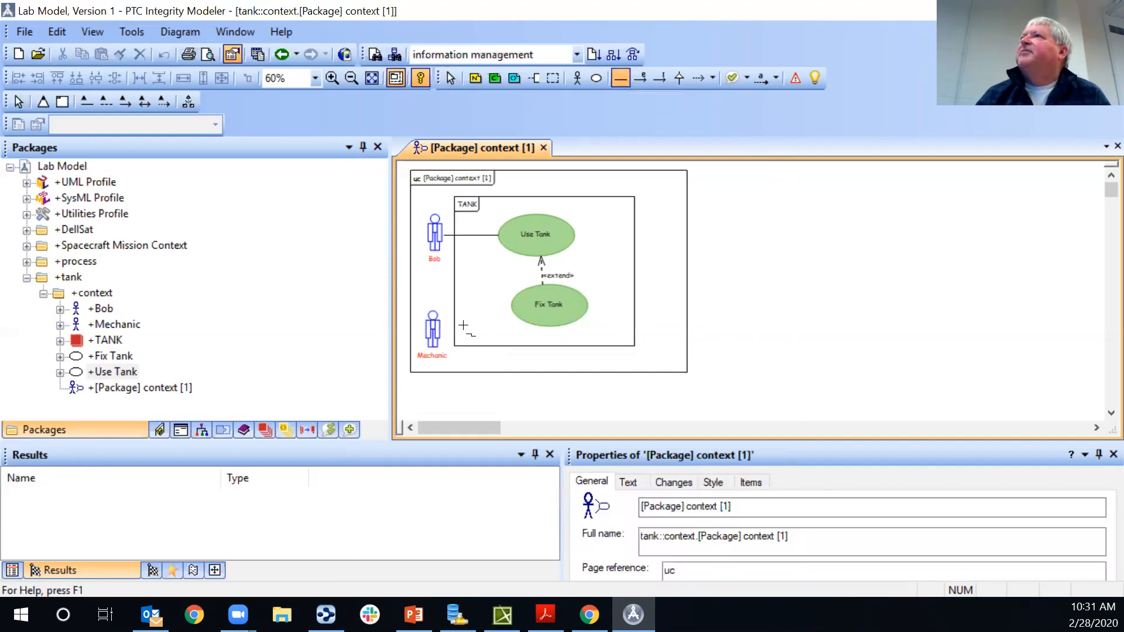
click(521, 310)
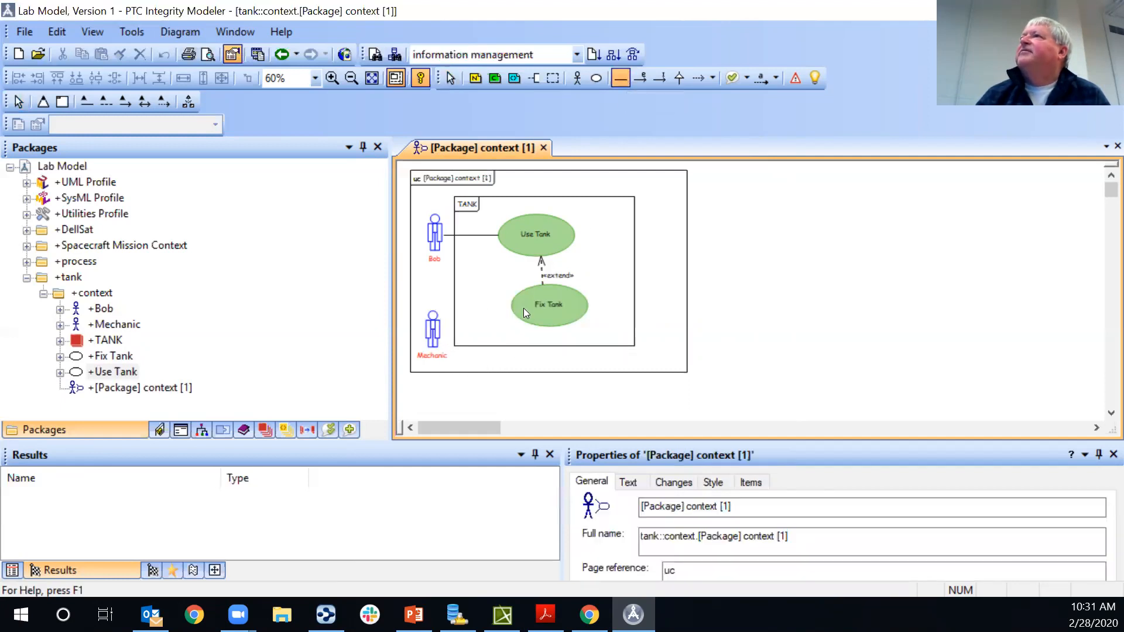
click(609, 276)
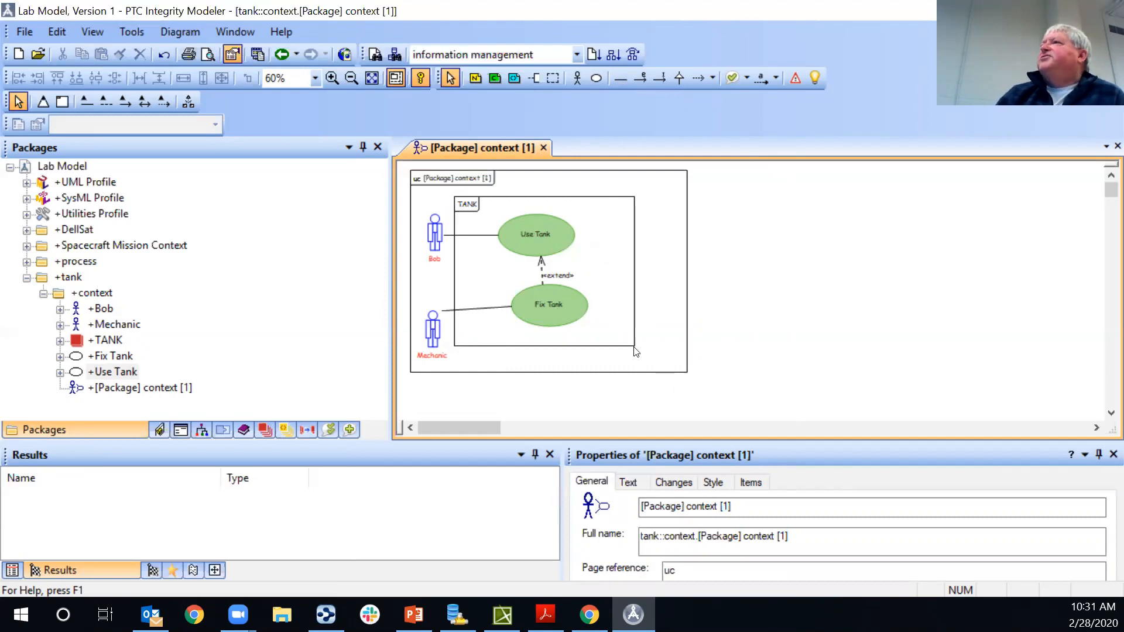
drag(634, 349, 656, 355)
drag(662, 355, 663, 357)
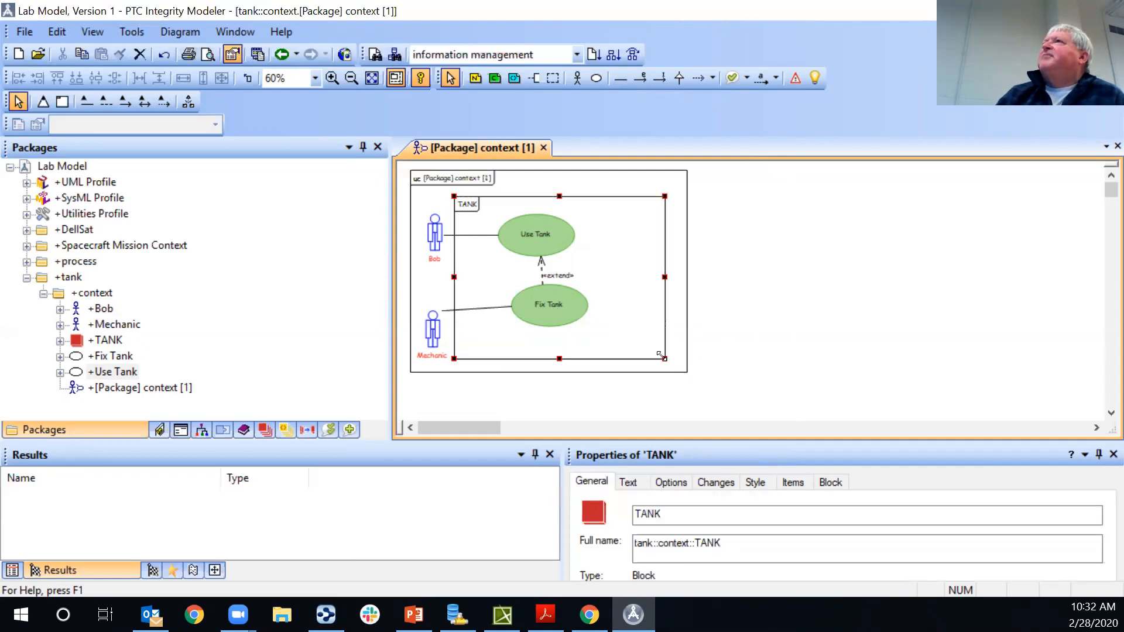
Create a new activity under the Use Tank use case
click(559, 233)
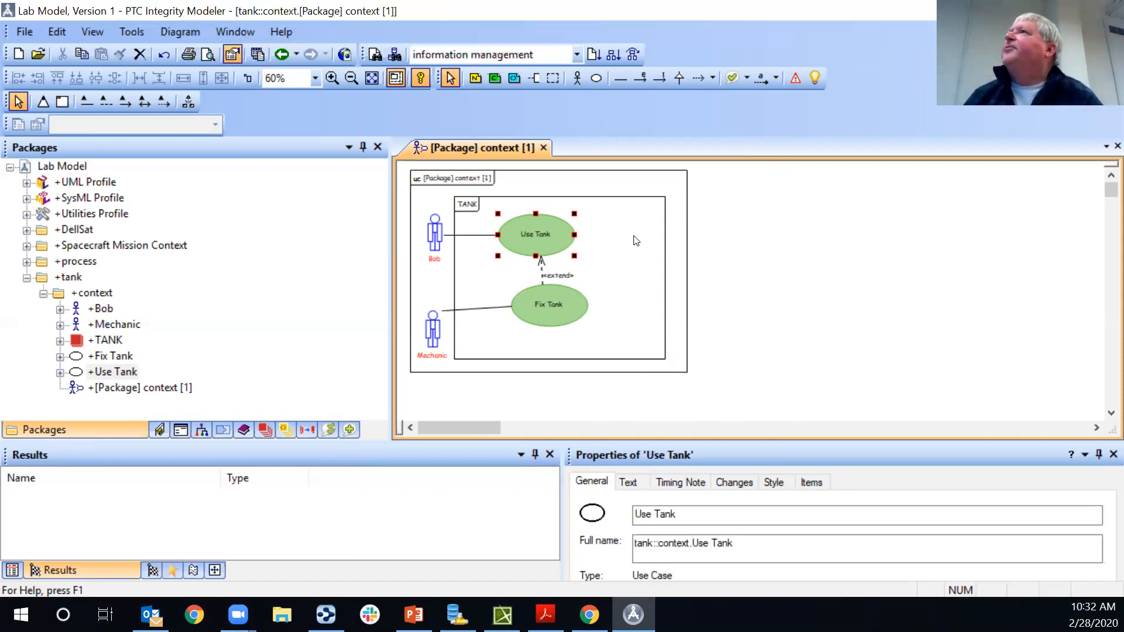
click(638, 241)
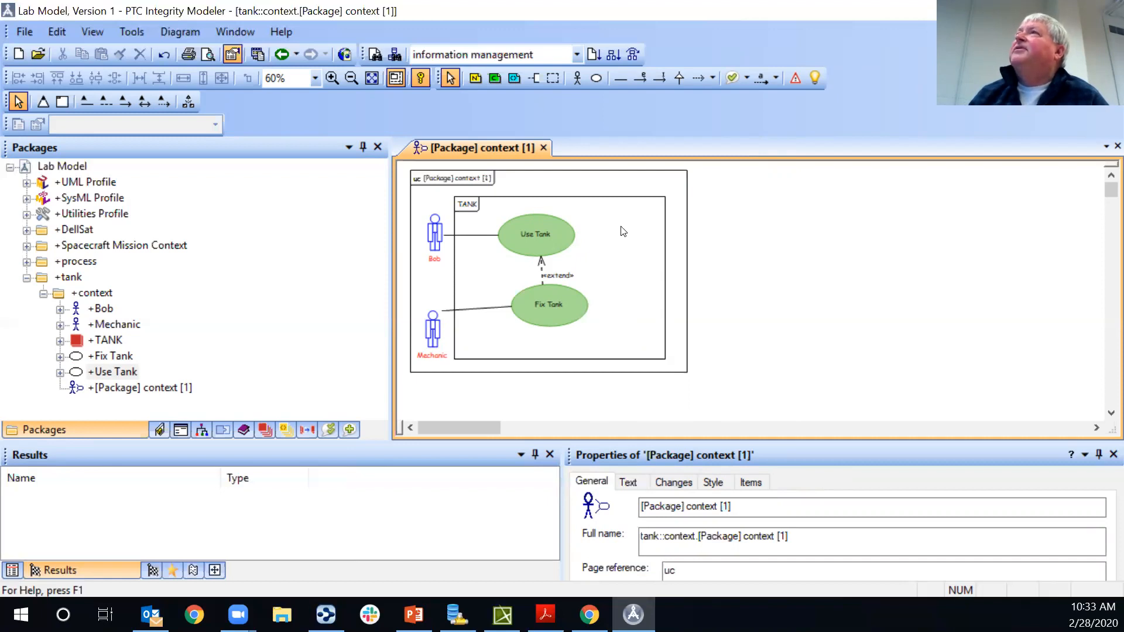
click(567, 226)
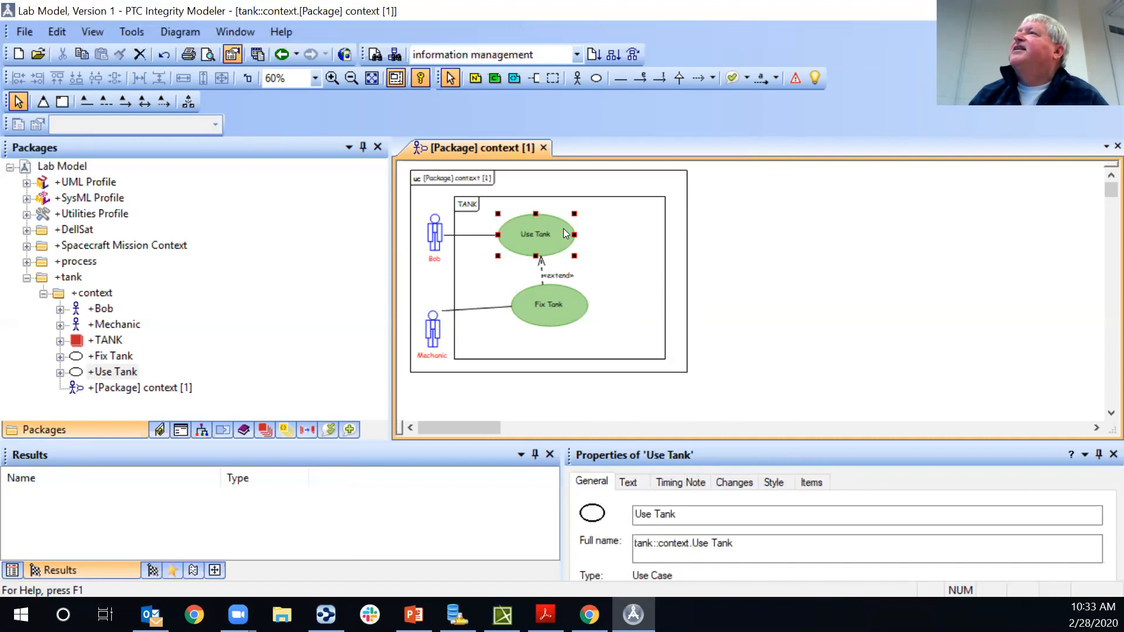
right_click(559, 226)
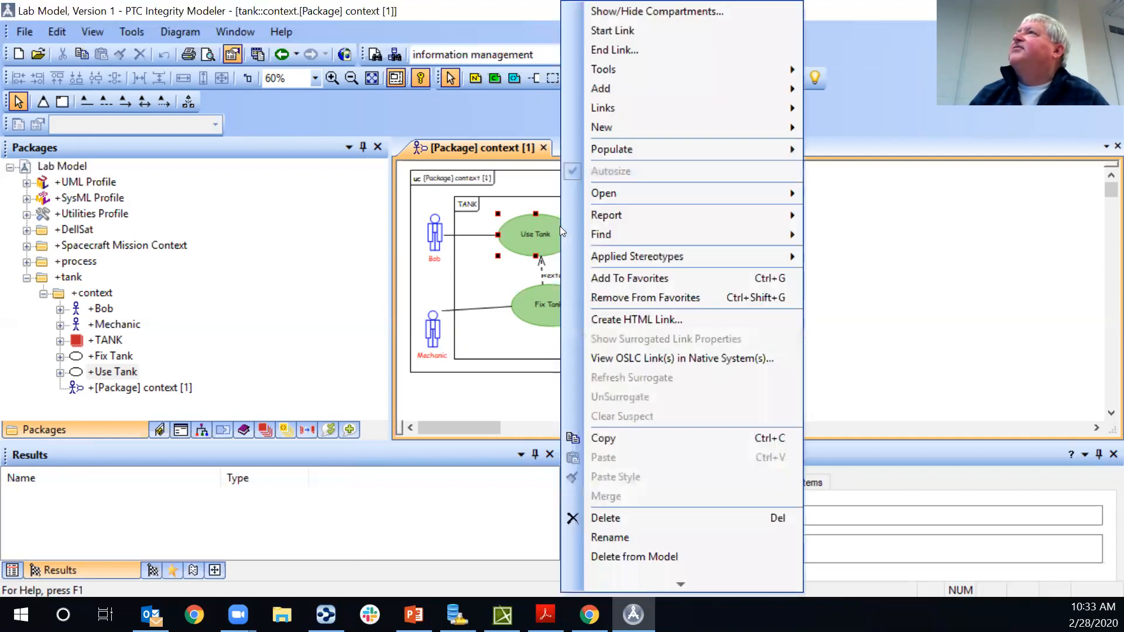
mouse_move(795, 126)
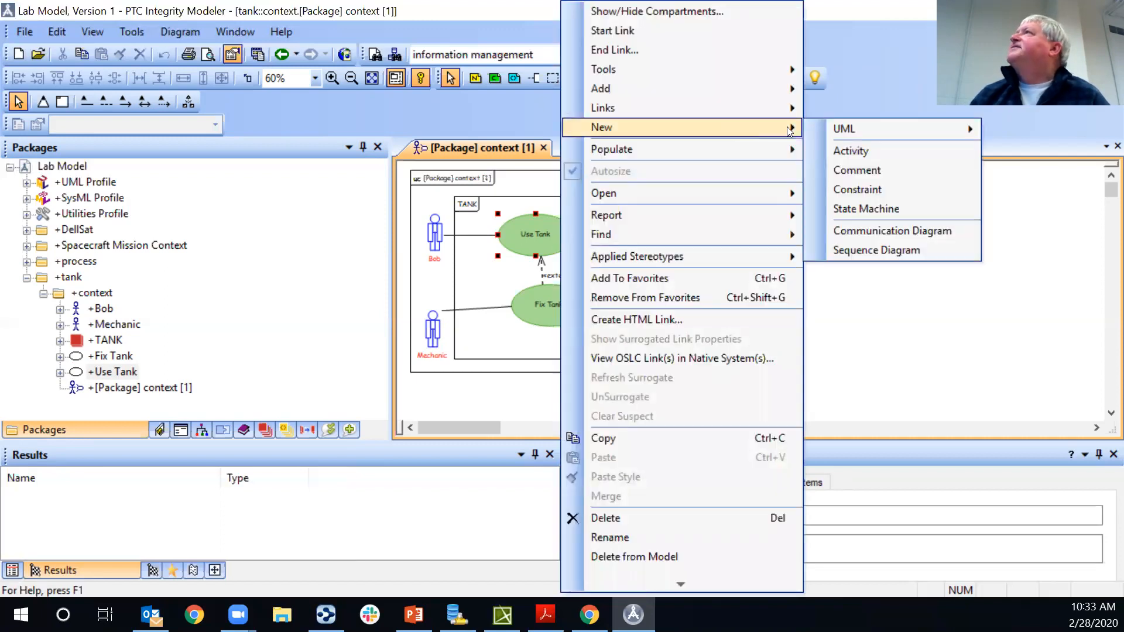
click(849, 149)
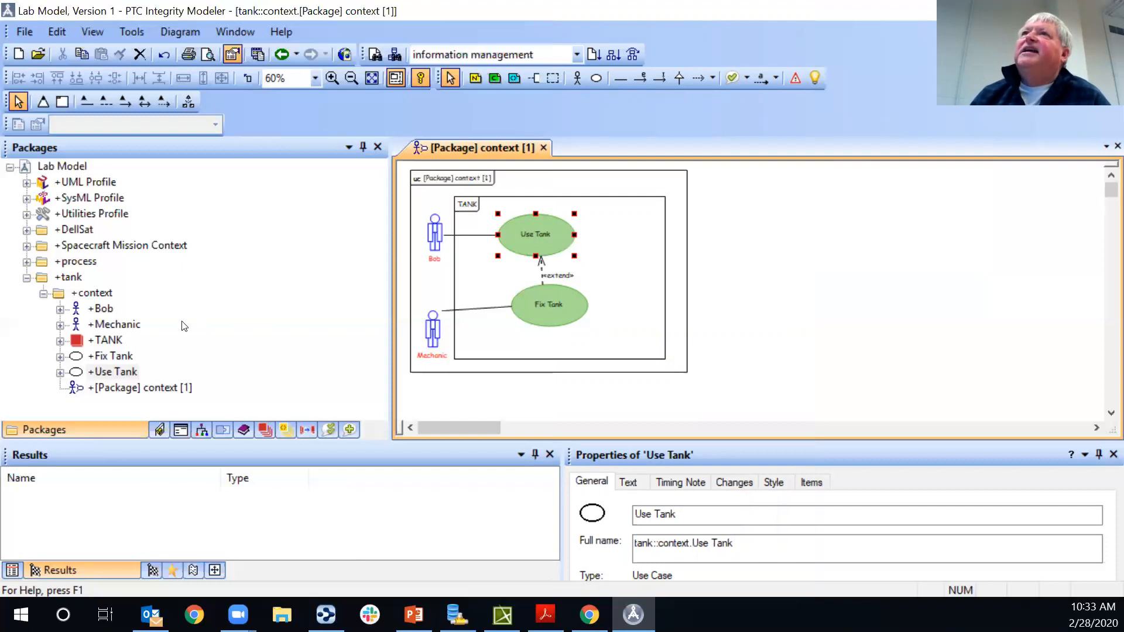
Rename the activity under the Use Tank use case as useTank
click(61, 372)
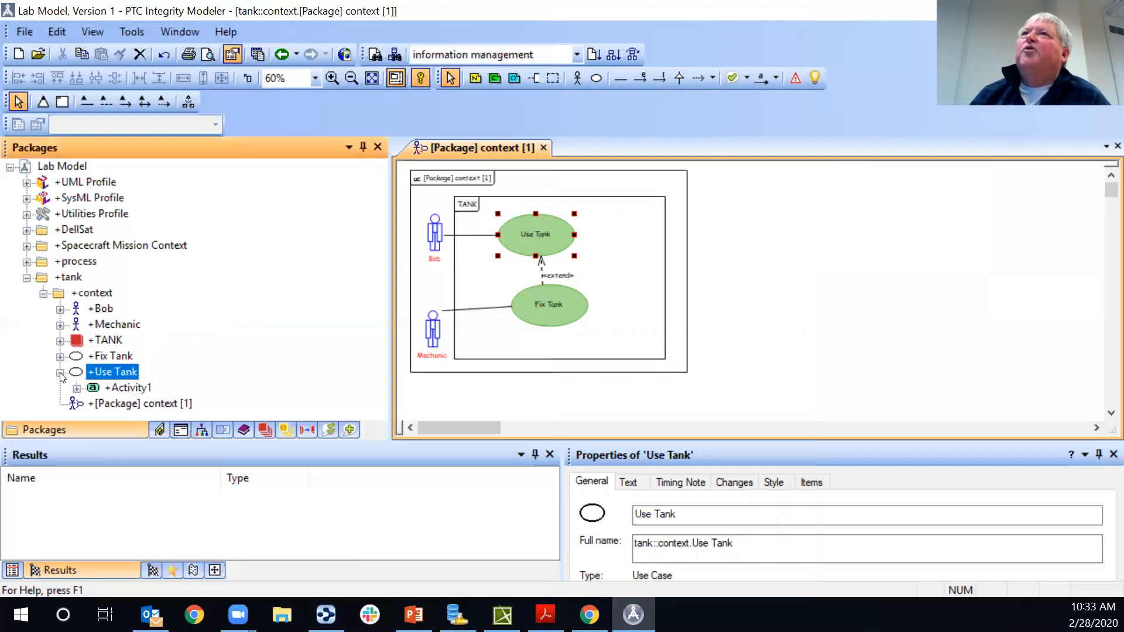
click(138, 389)
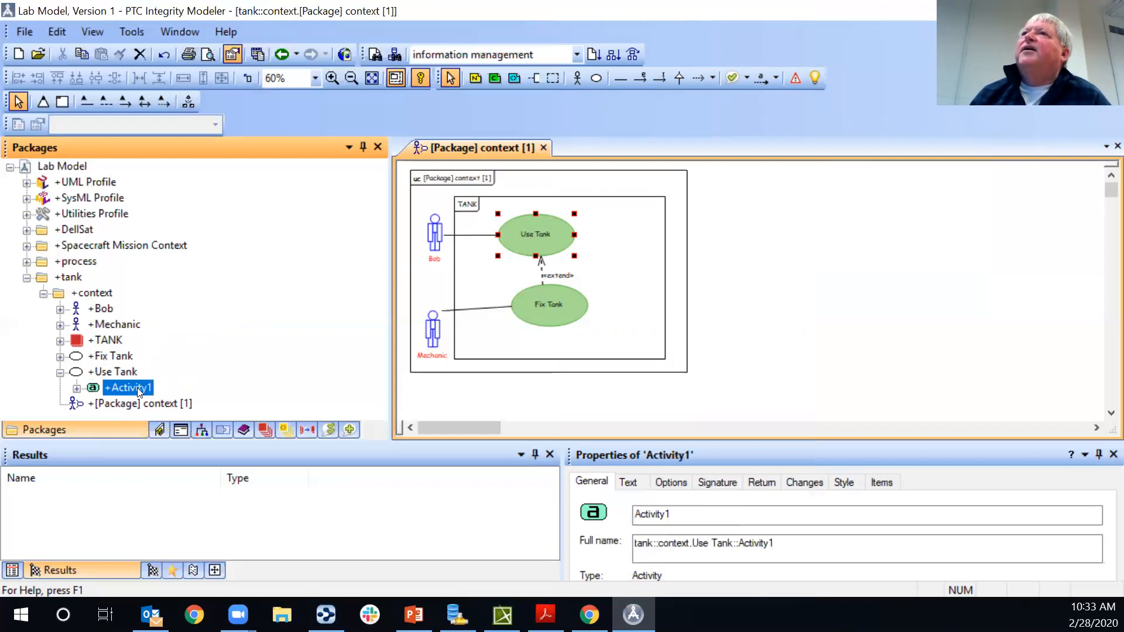
click(139, 390)
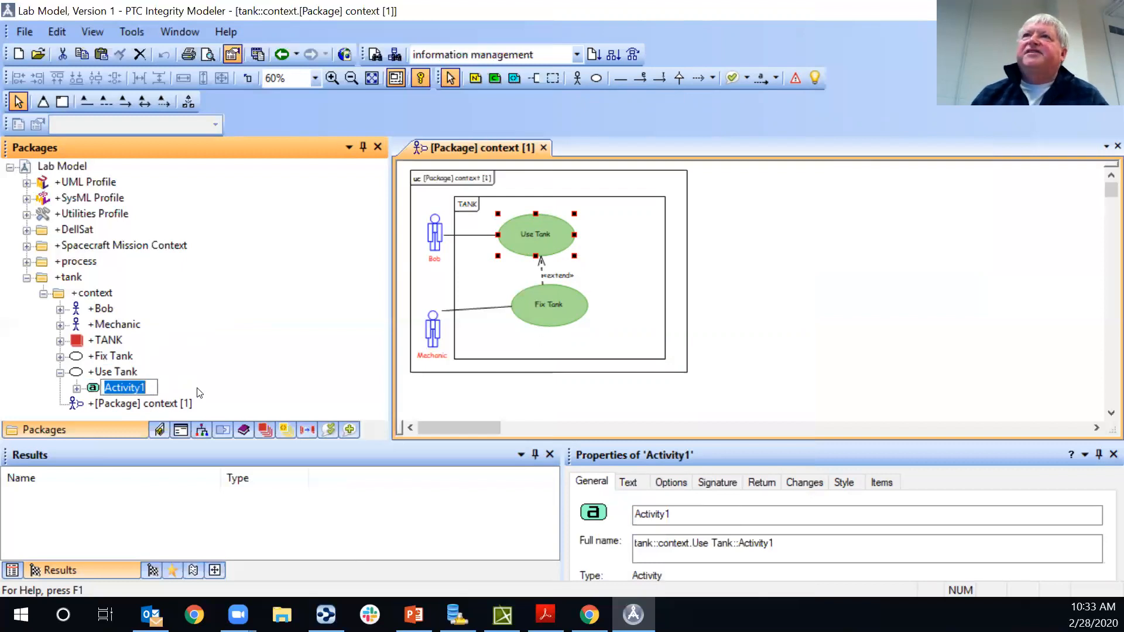
text(use)
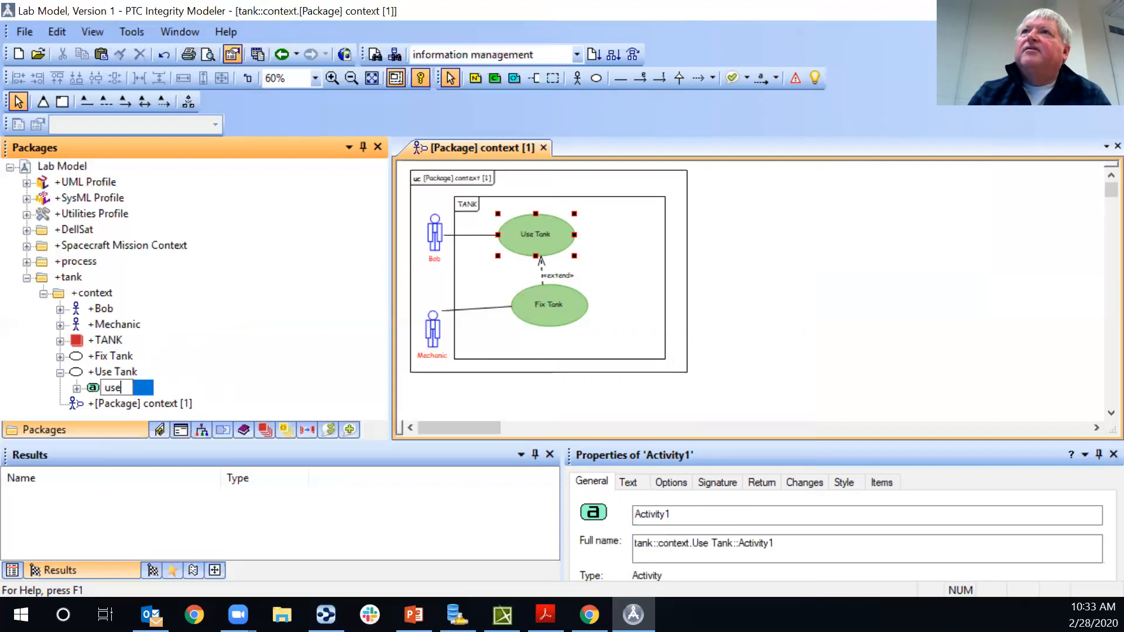
text(Tank)
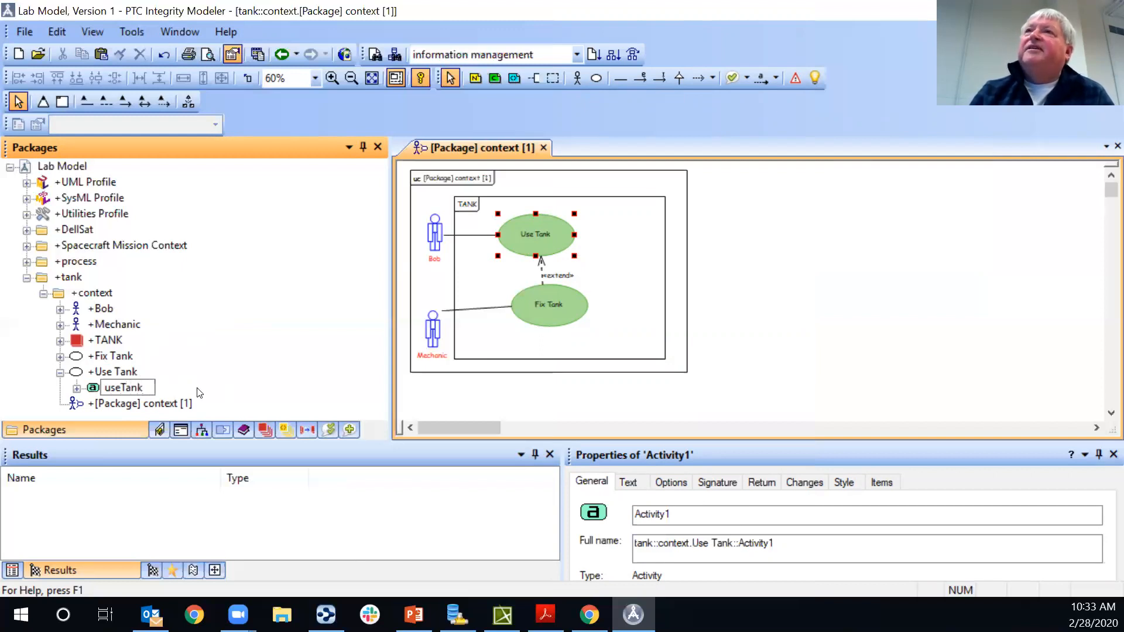
key(Return)
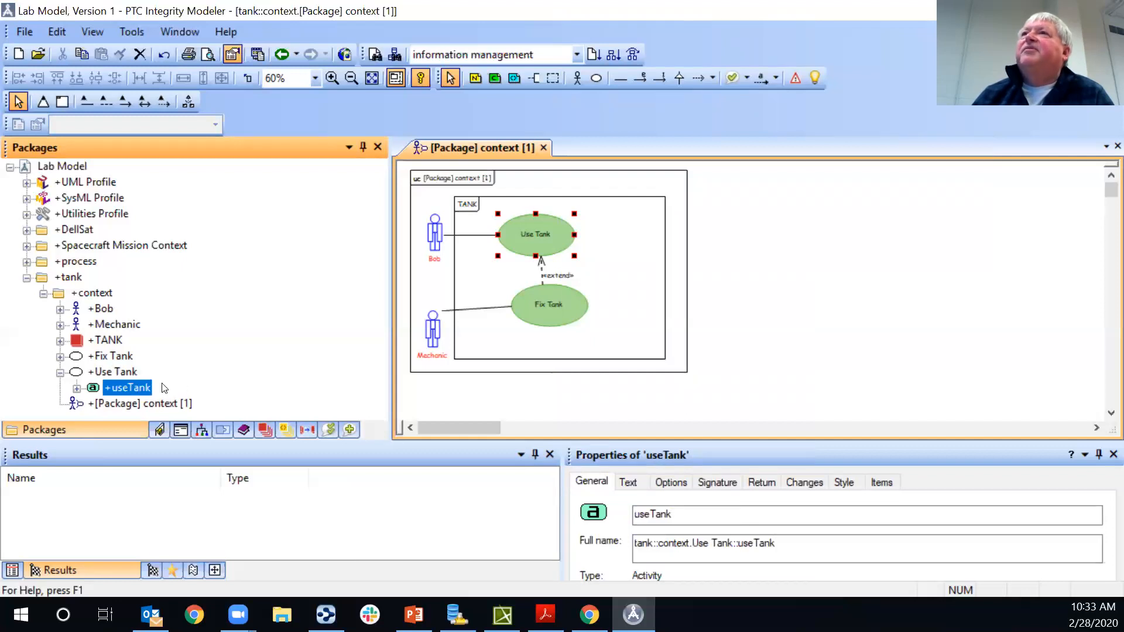
Create an activity diagram for the useTank activity
right_click(130, 390)
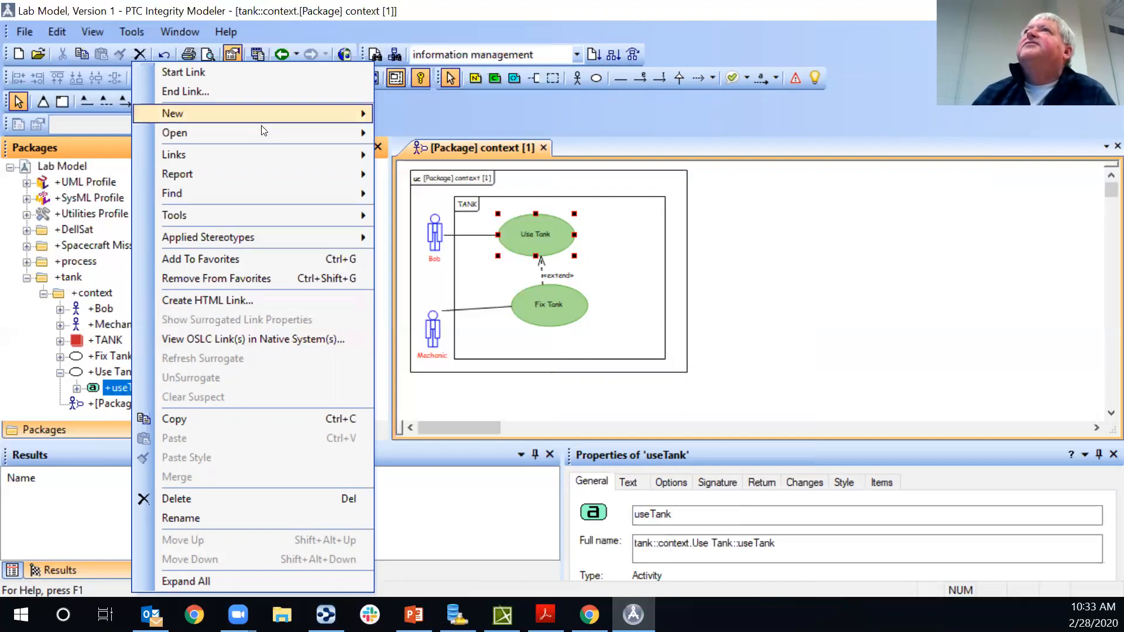
mouse_move(316, 115)
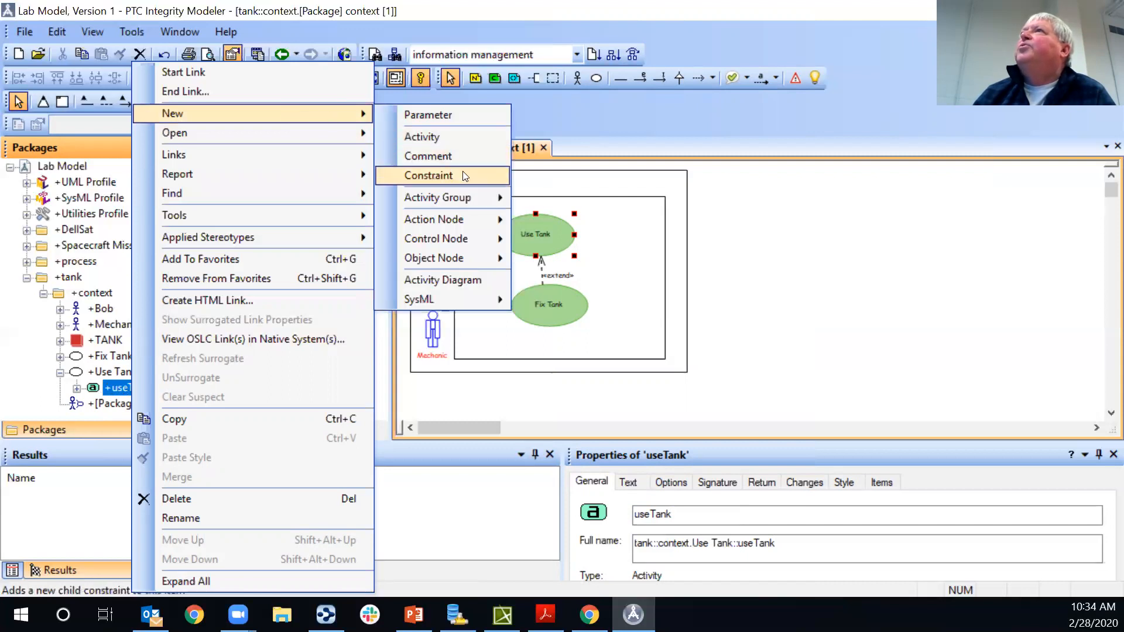
mouse_move(468, 197)
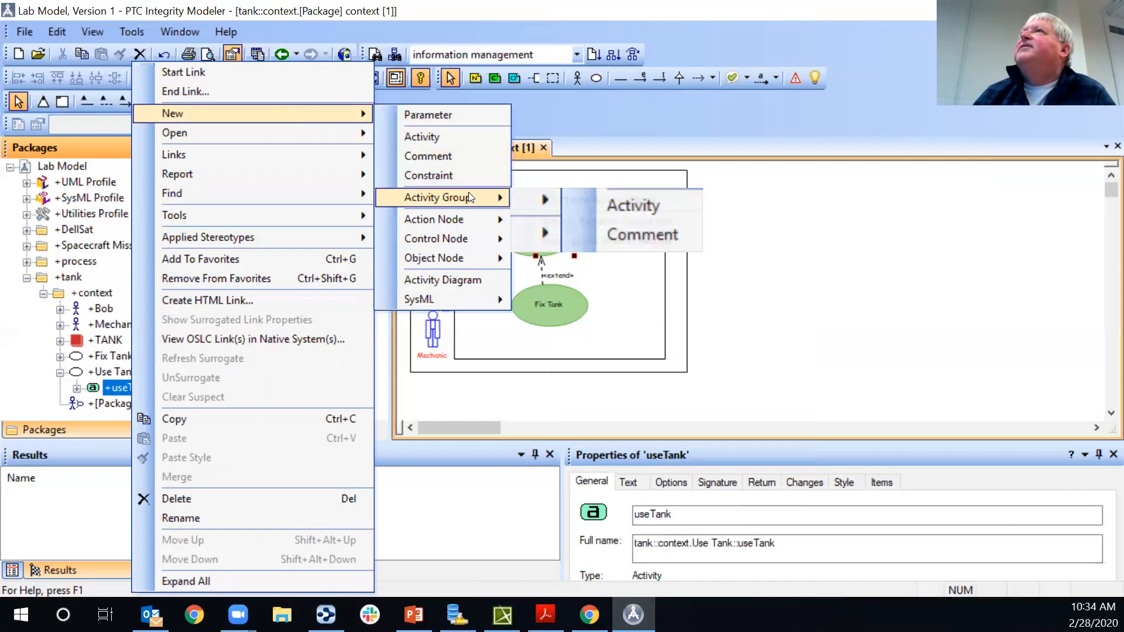
click(454, 282)
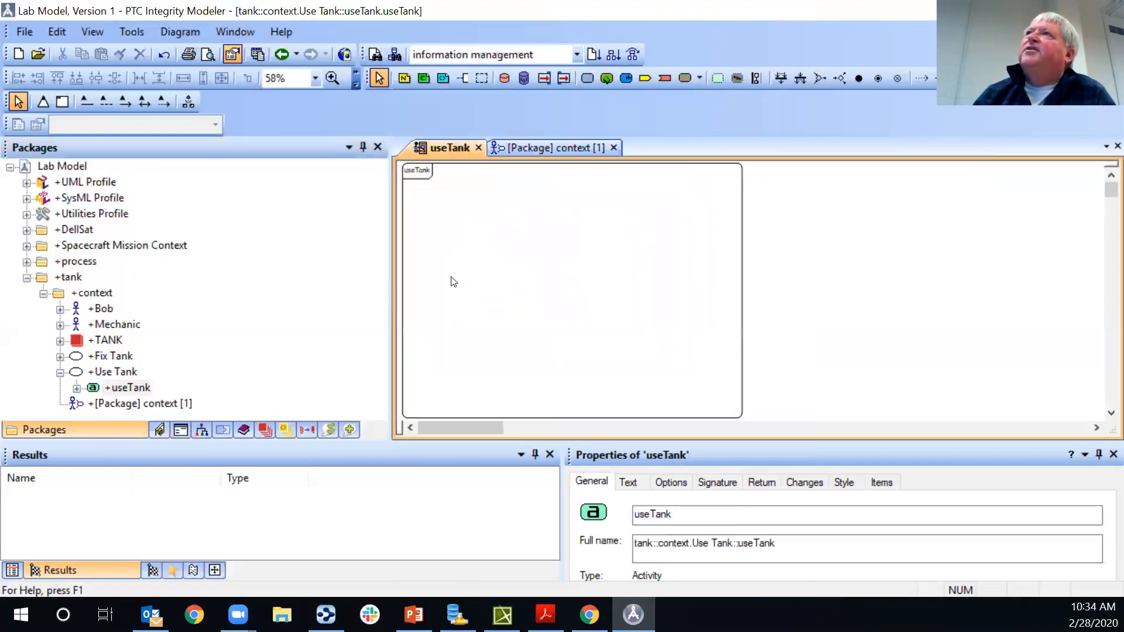
Turn on Show As Frame in the view options of the useTank activity on its diagram
click(128, 389)
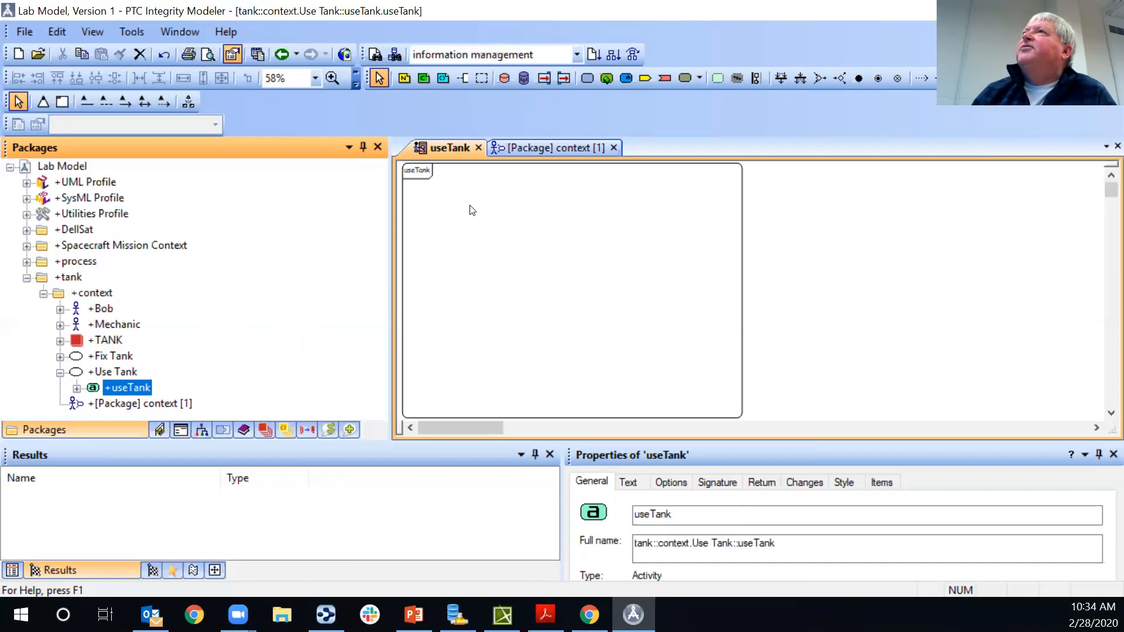
click(420, 173)
right_click(422, 173)
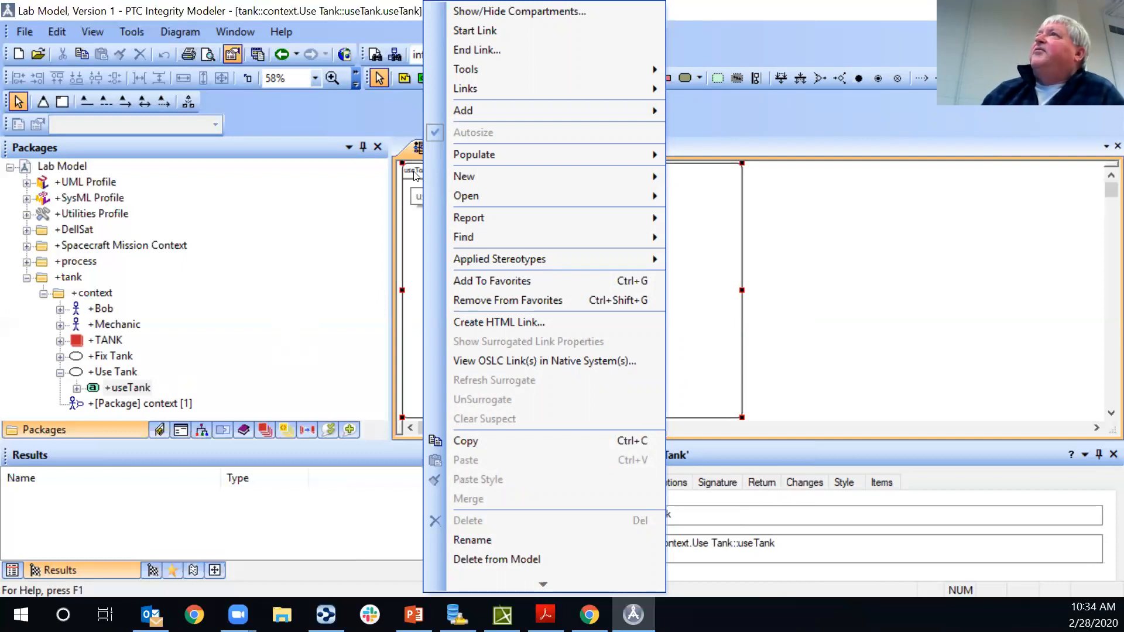
mouse_move(578, 181)
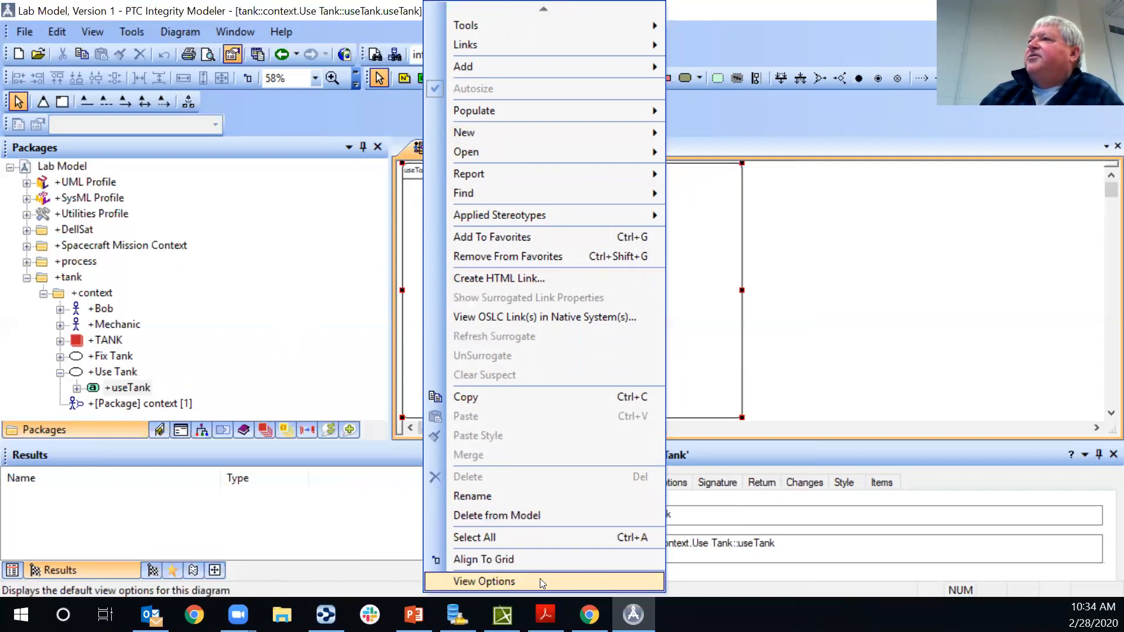
click(539, 581)
click(505, 209)
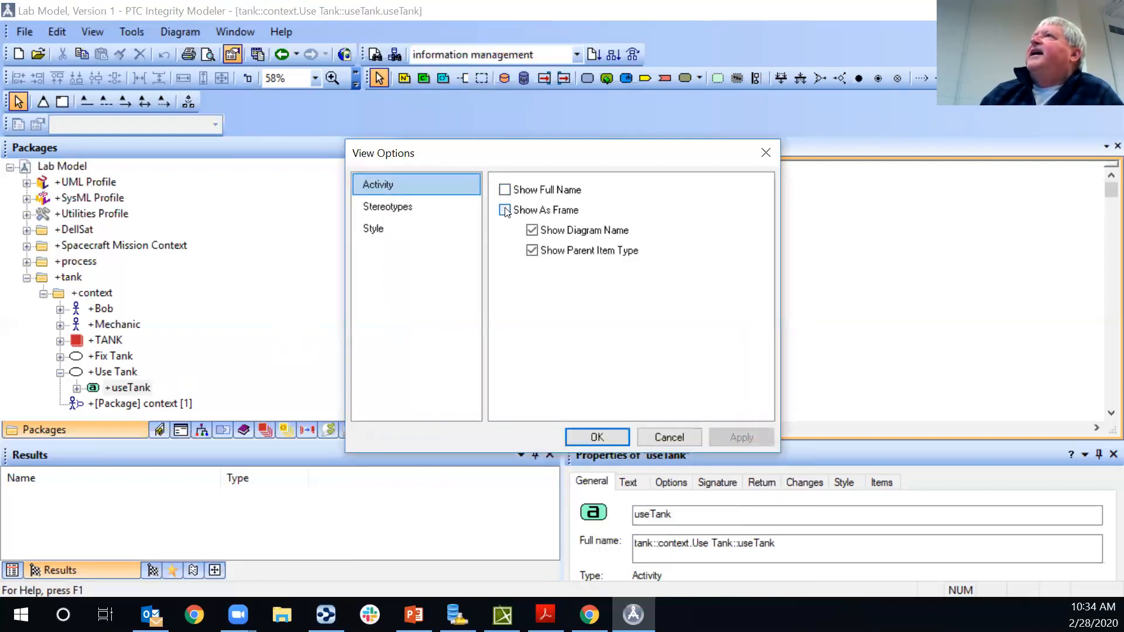
click(611, 438)
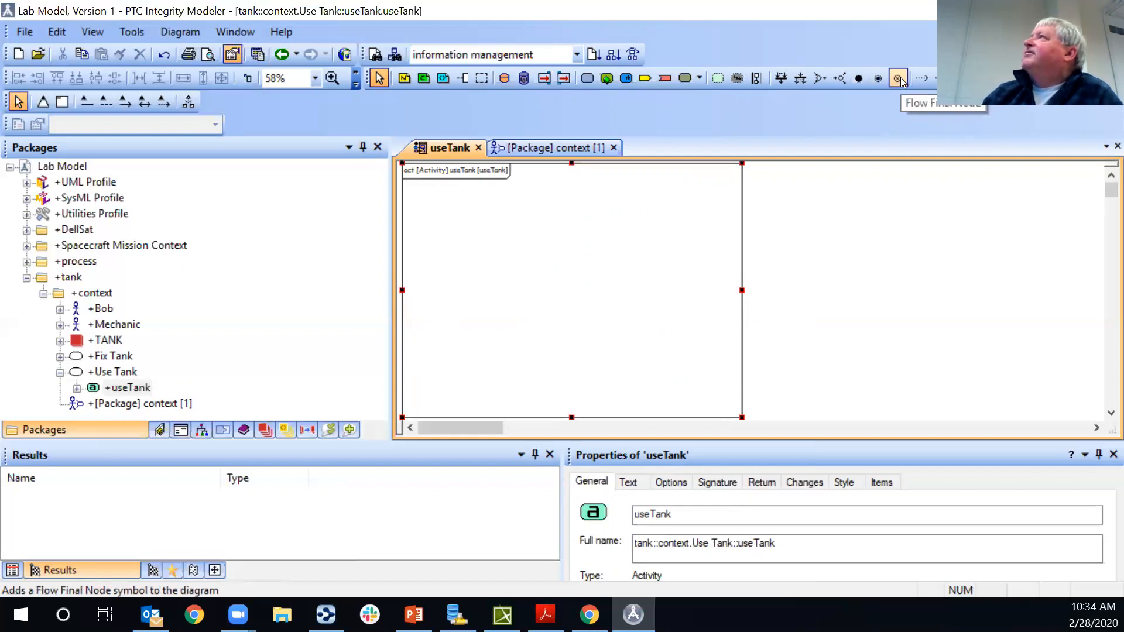
Place an initial node near the left edge of the useTank frame and an opaque action to its right
click(859, 78)
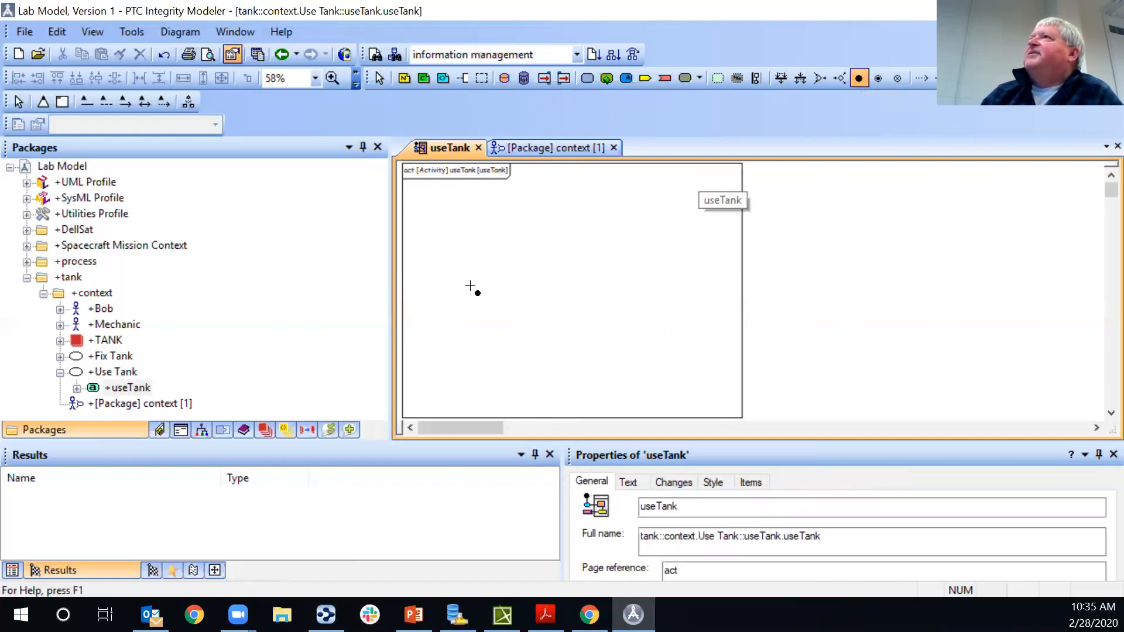
click(427, 278)
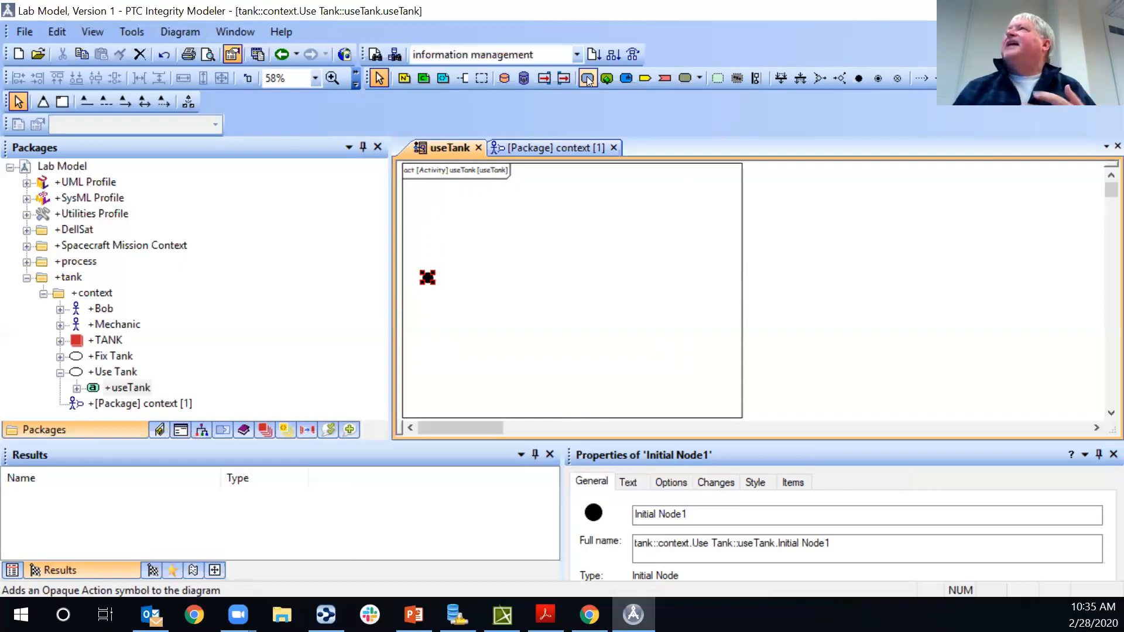
click(586, 77)
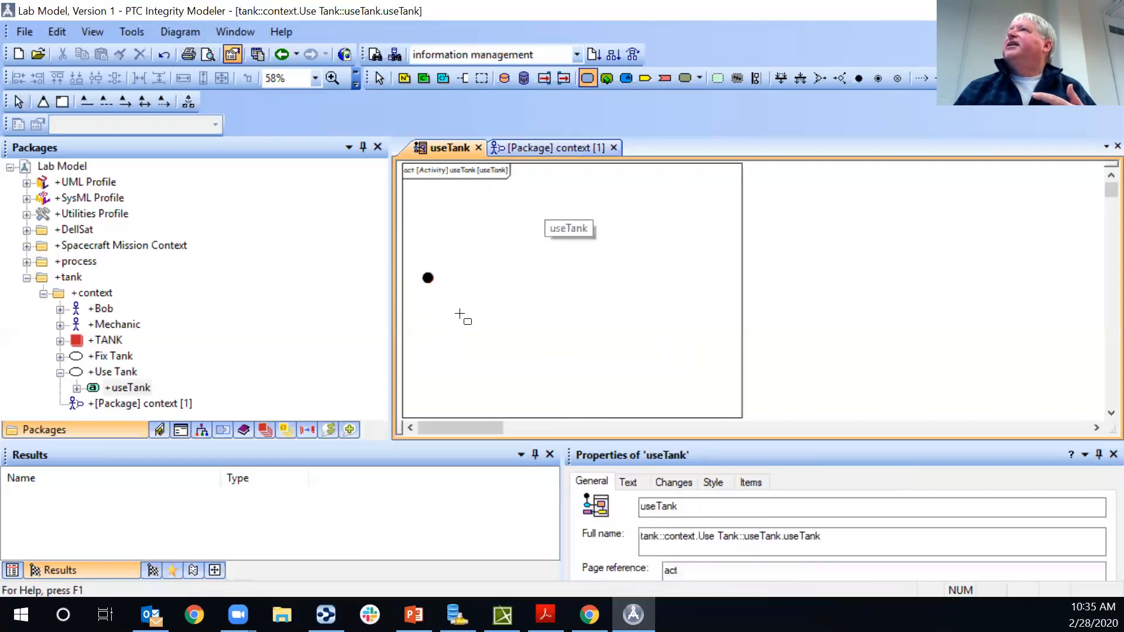
click(481, 275)
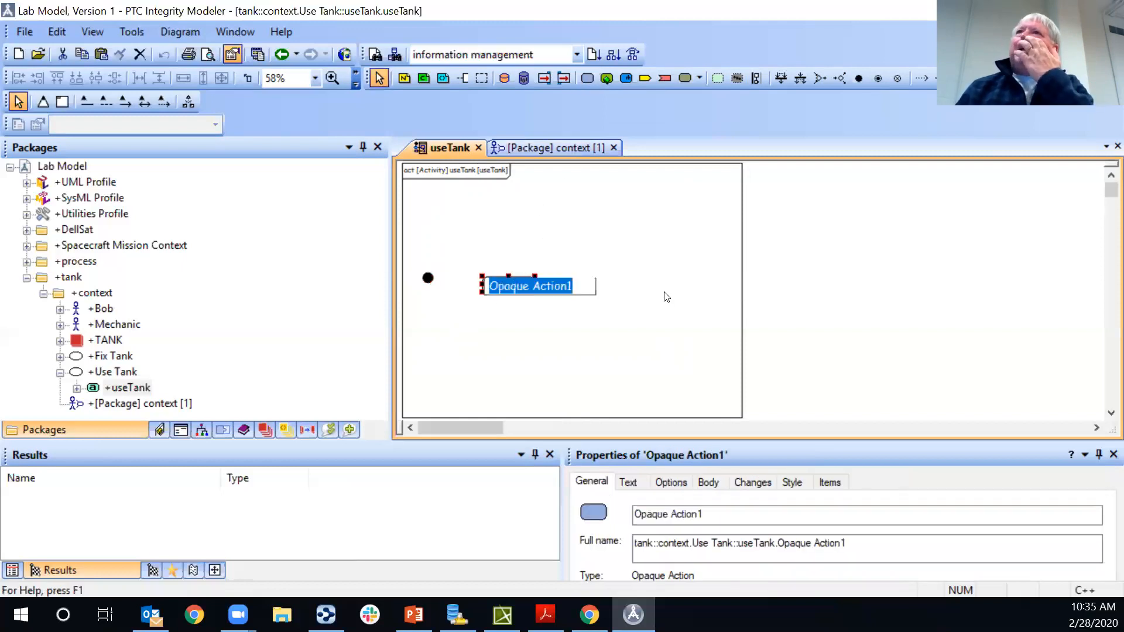
Rename the opaque action in the useTank activity as "start up"
click(255, 314)
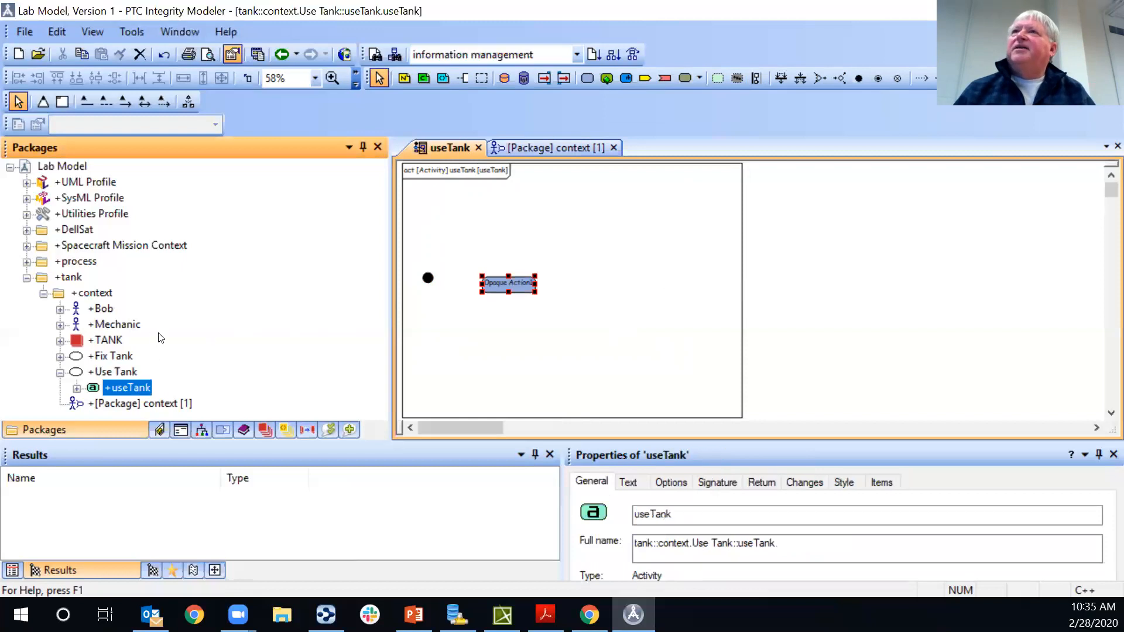
click(77, 388)
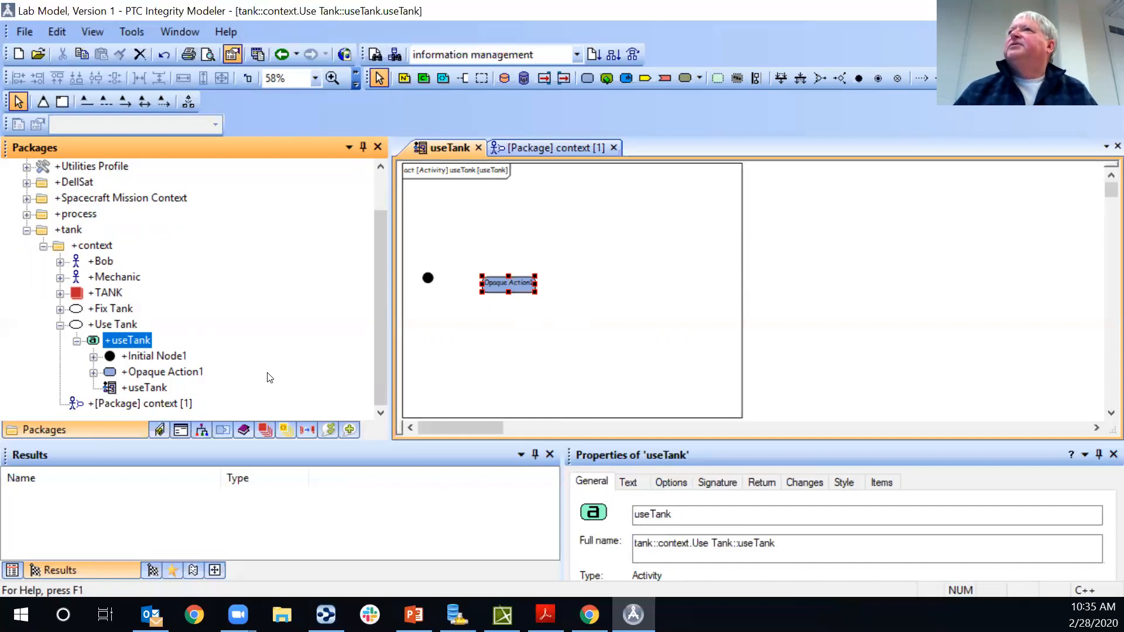
click(175, 373)
key(F2)
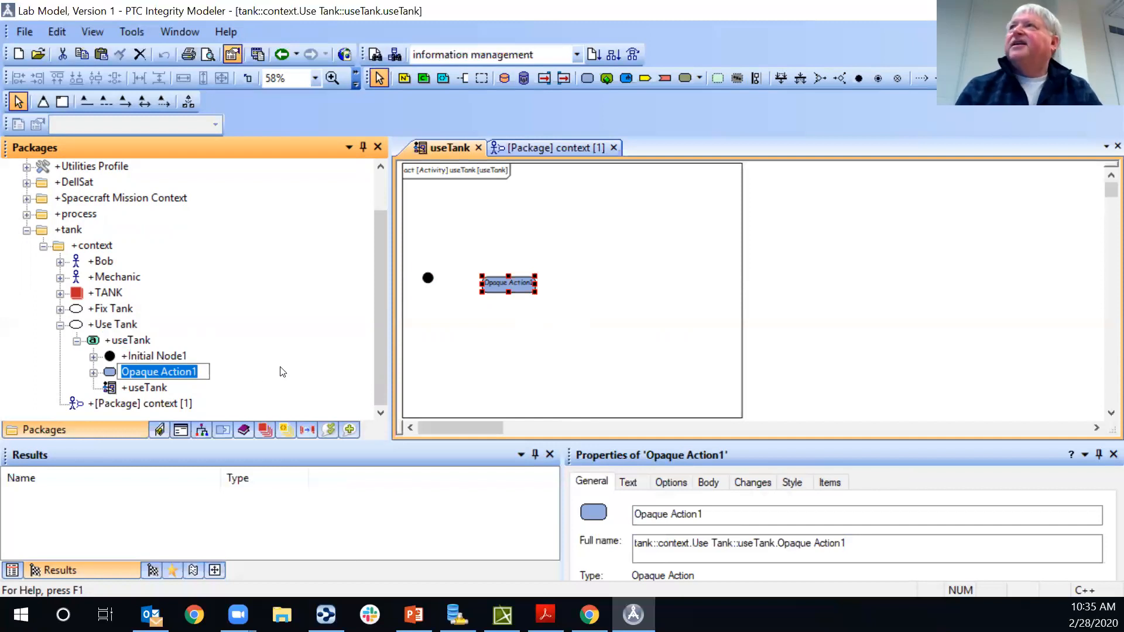
text(start )
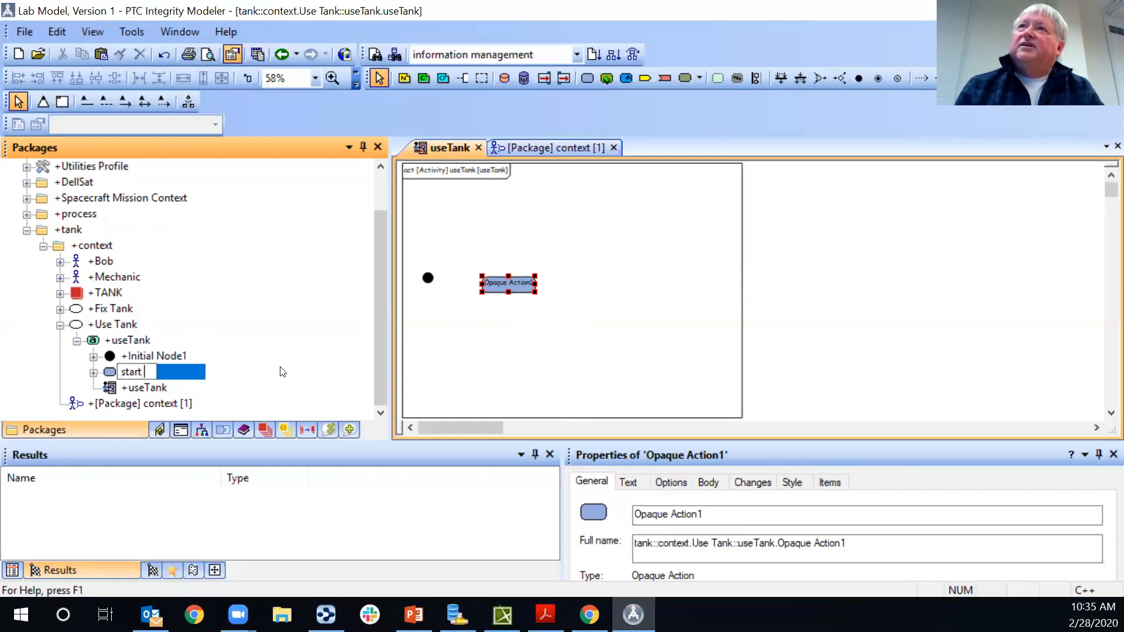
text(up)
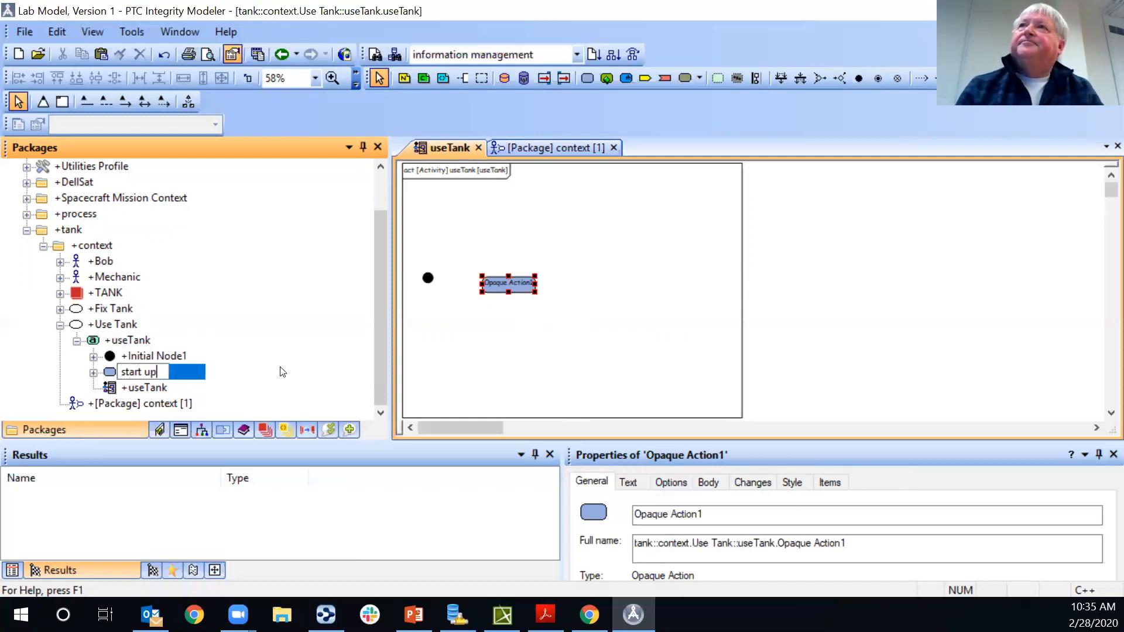
key(Return)
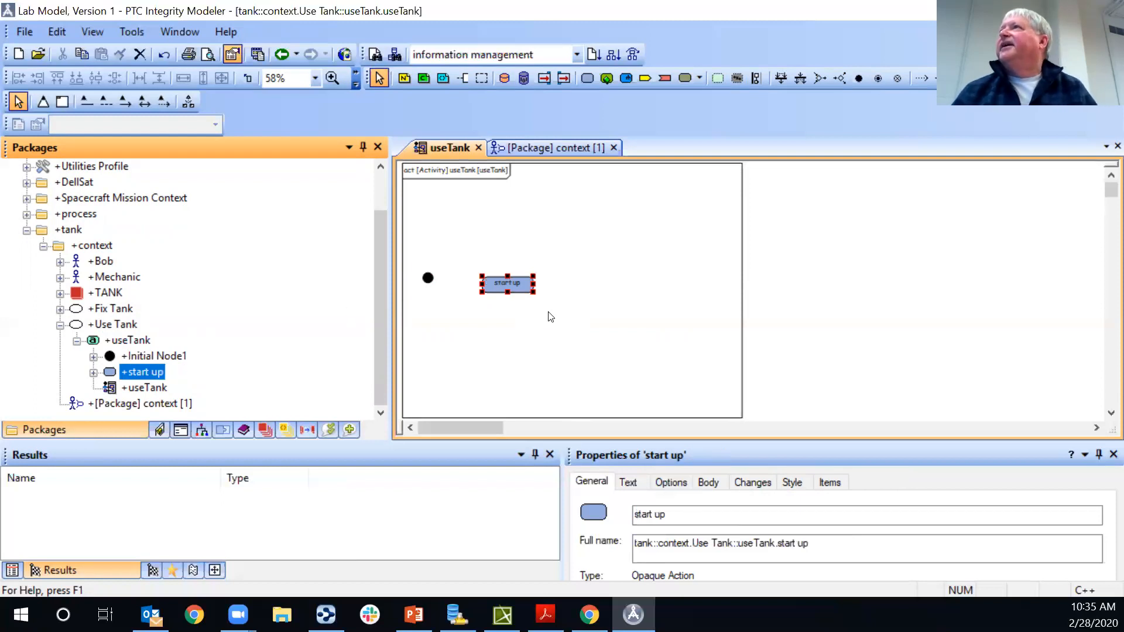
Add an opaque action named "drive" to the right of the start up action in the useTank diagram
click(586, 79)
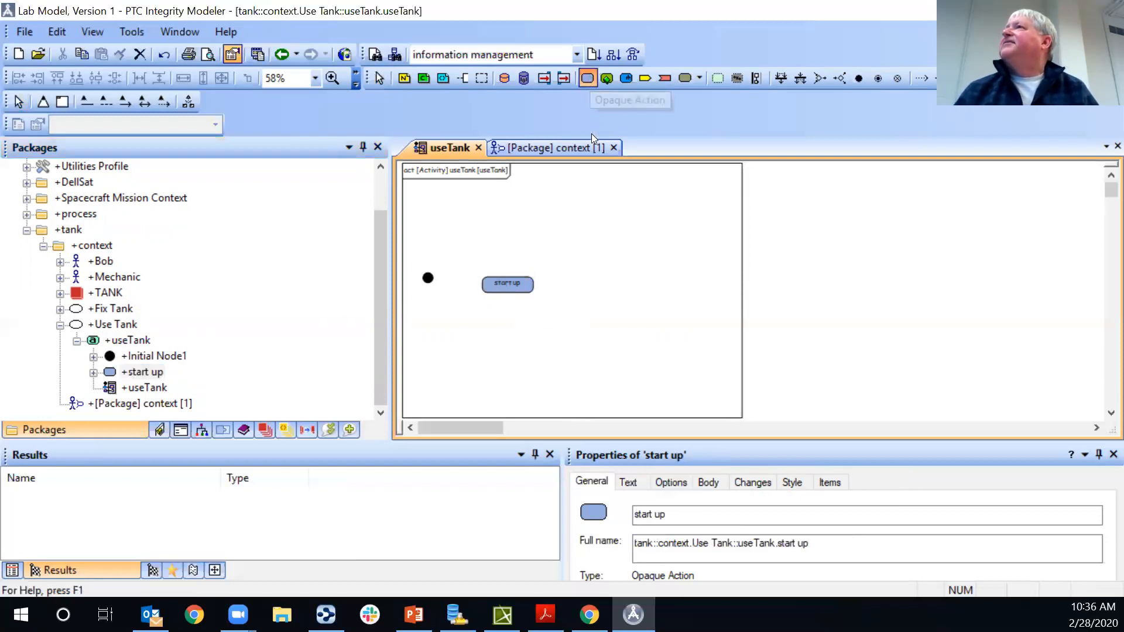
click(574, 278)
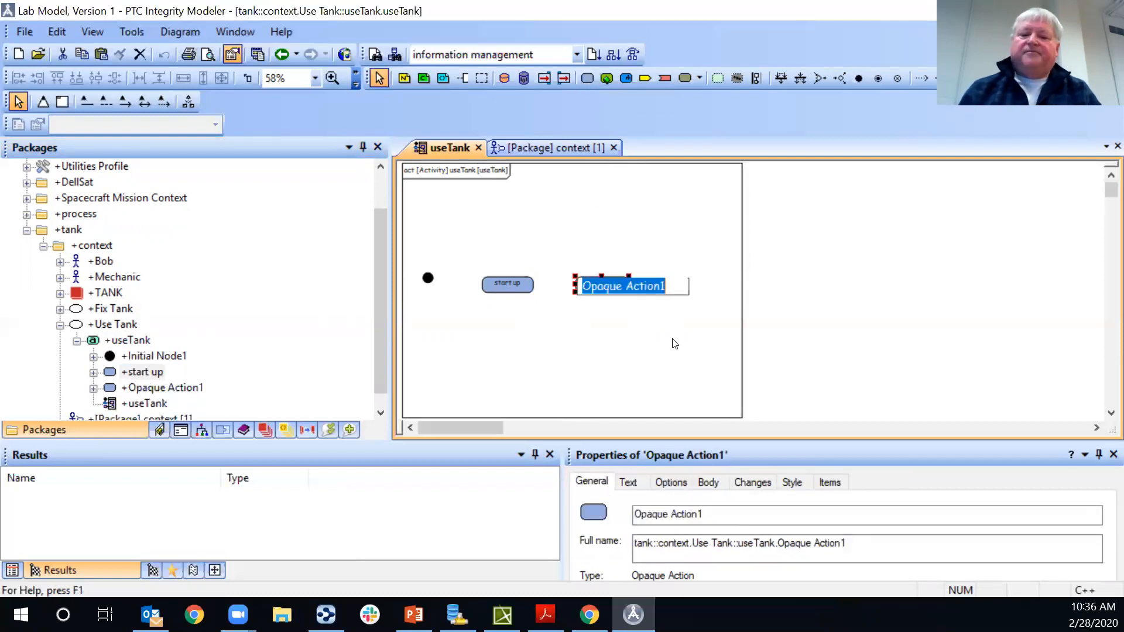
text(drive)
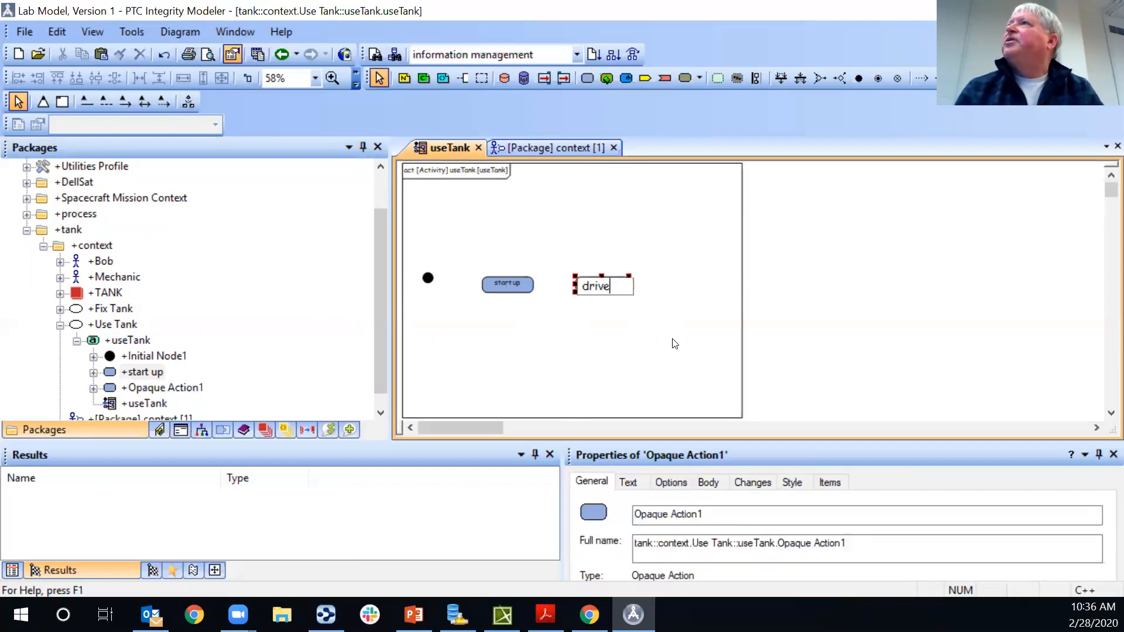
key(Return)
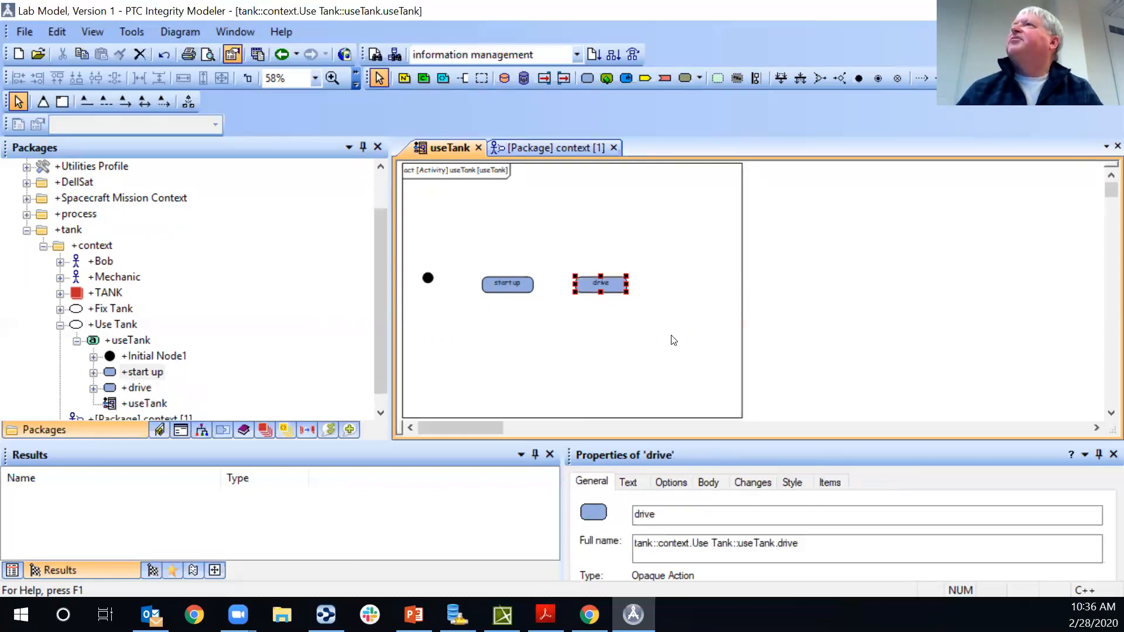
click(588, 78)
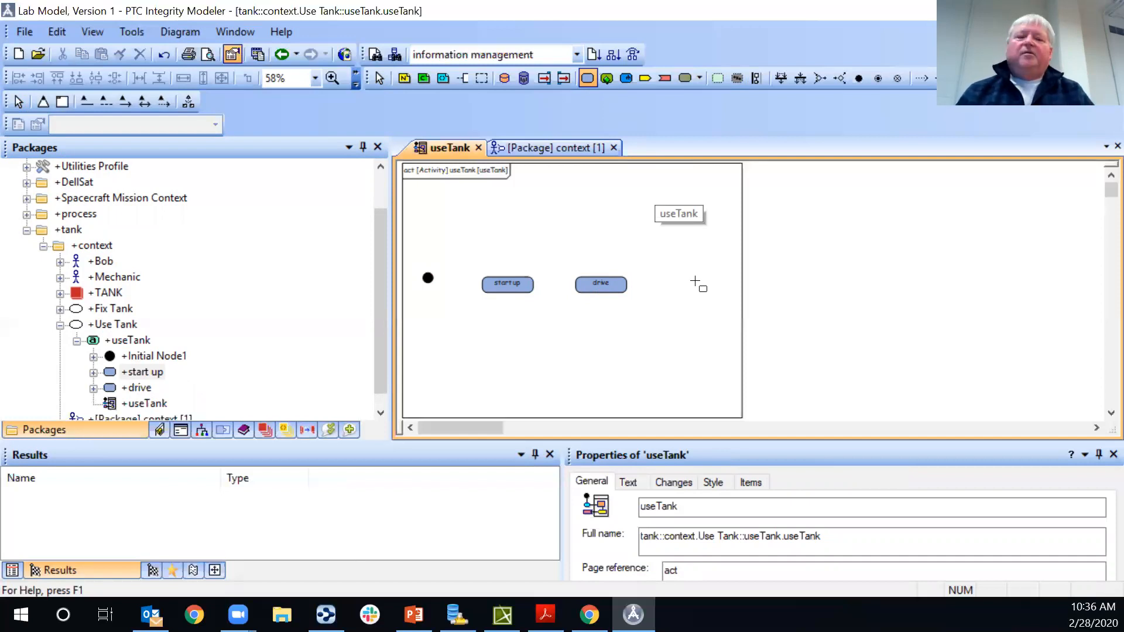
key(Escape)
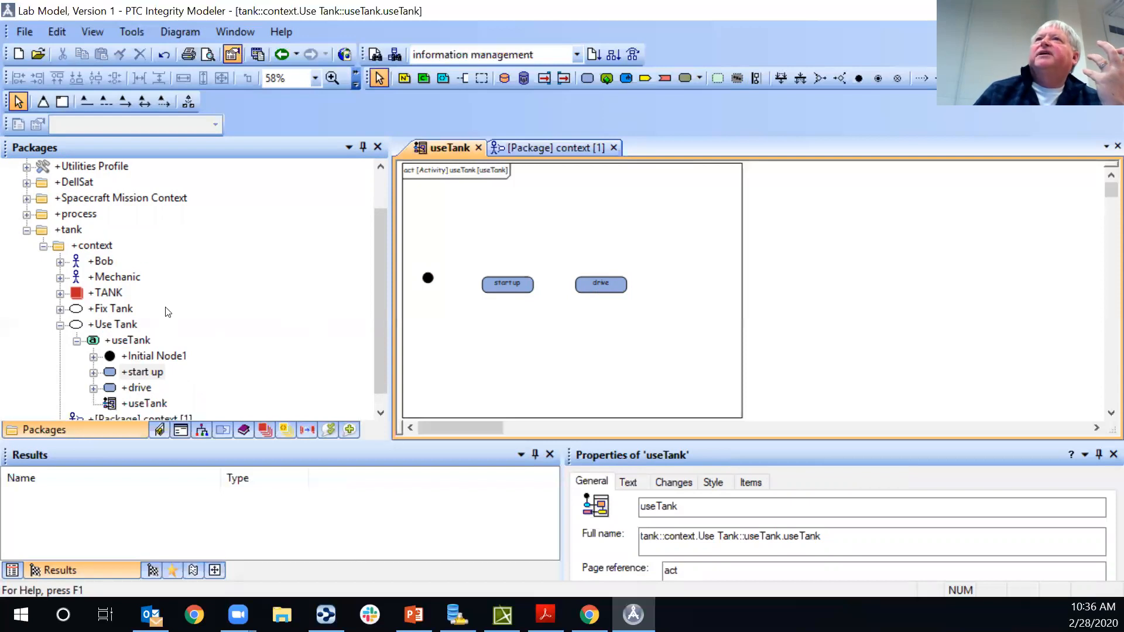
Create a second activity under the Use Tank use case and name it "Shoot the gun"
click(122, 324)
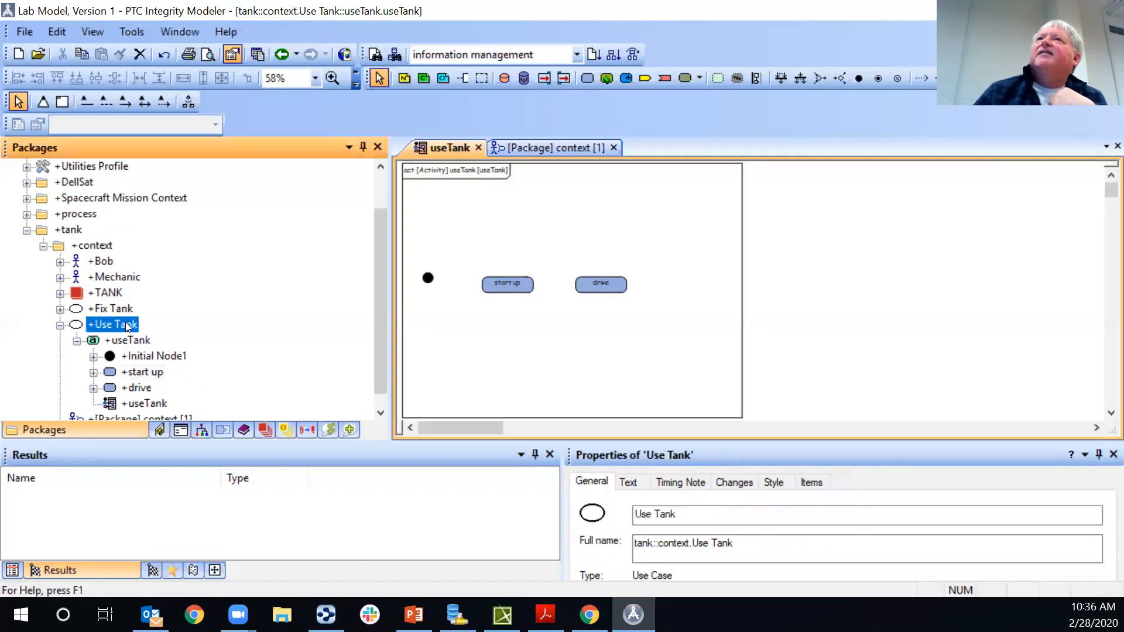
right_click(125, 324)
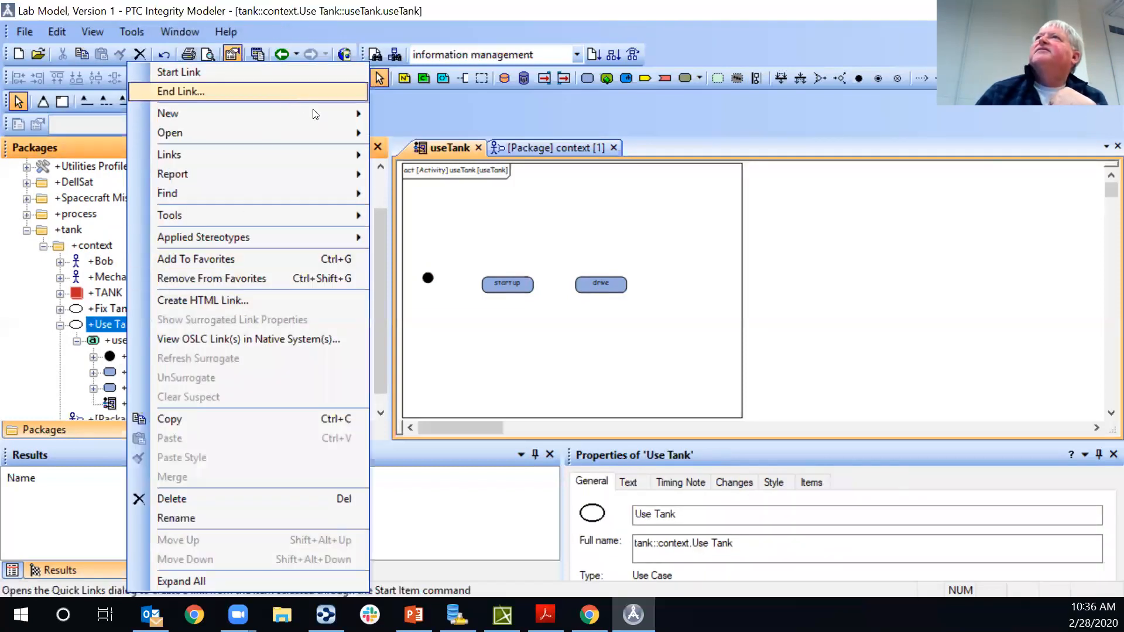
mouse_move(314, 113)
click(401, 115)
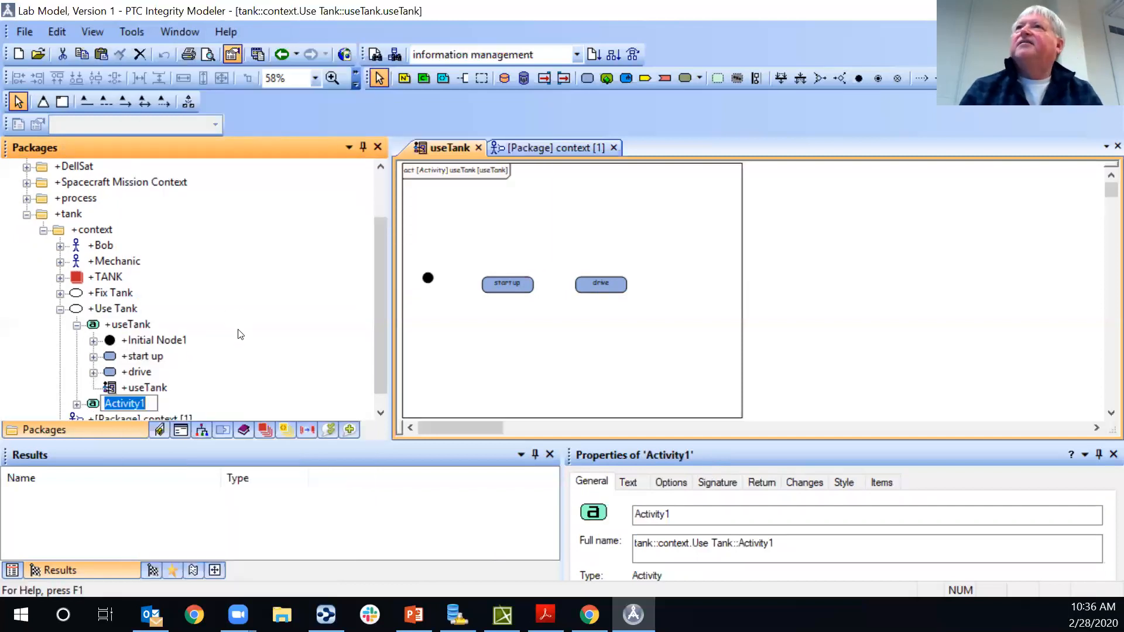
text(S)
text(oo)
key(BackSpace)
key(BackSpace)
text(ho)
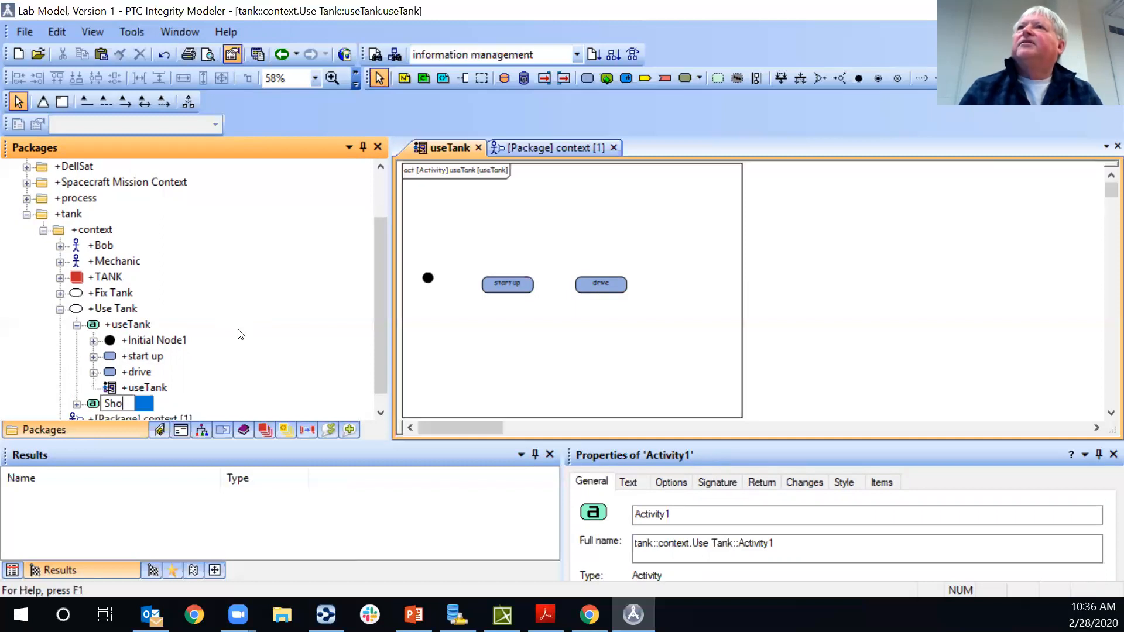
text(ot the gun)
key(Return)
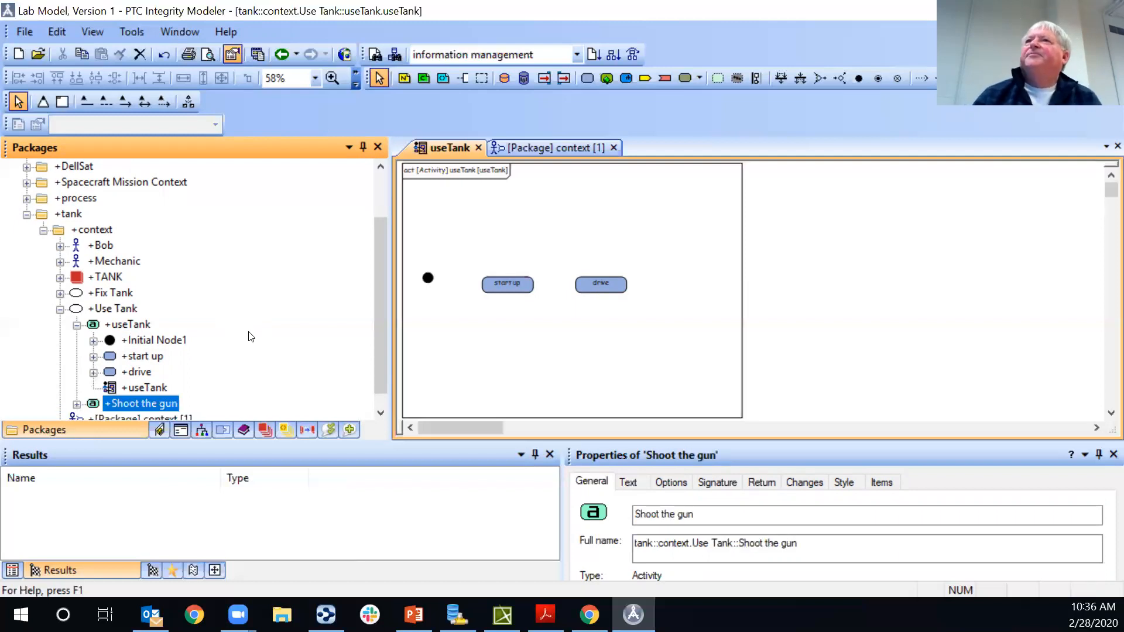
Create an activity diagram for the Shoot the gun activity
right_click(151, 403)
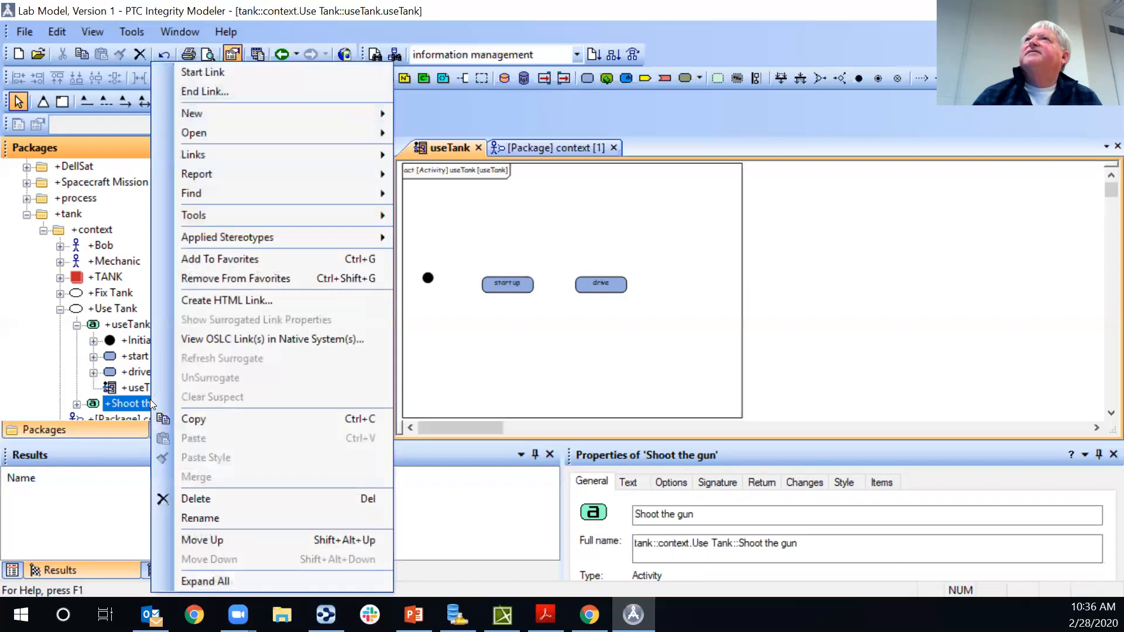
mouse_move(368, 112)
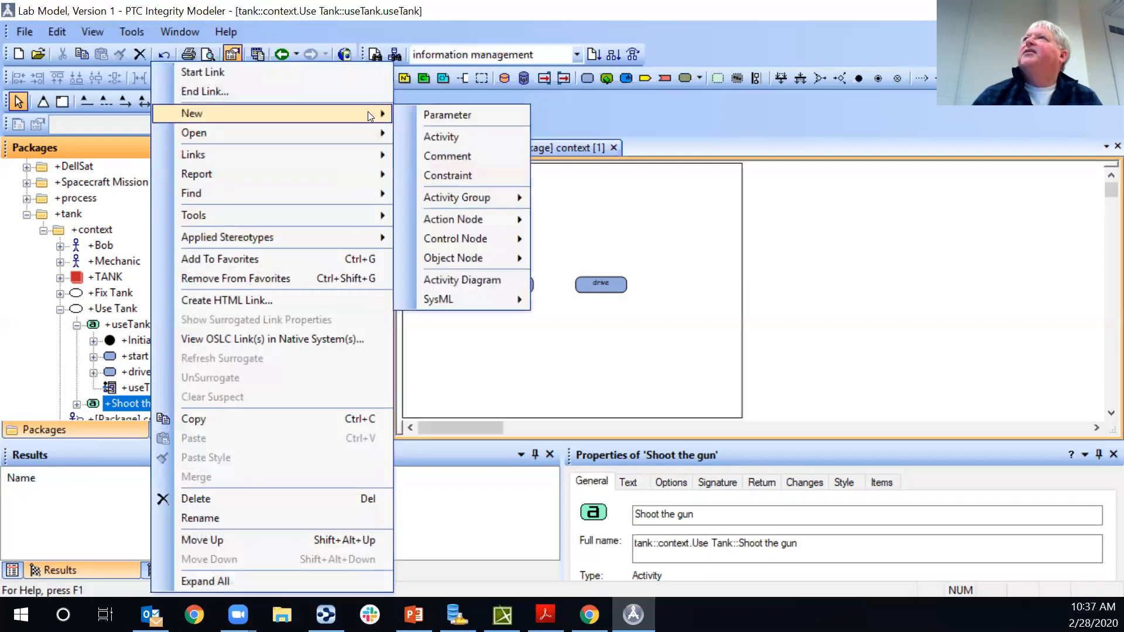
click(486, 280)
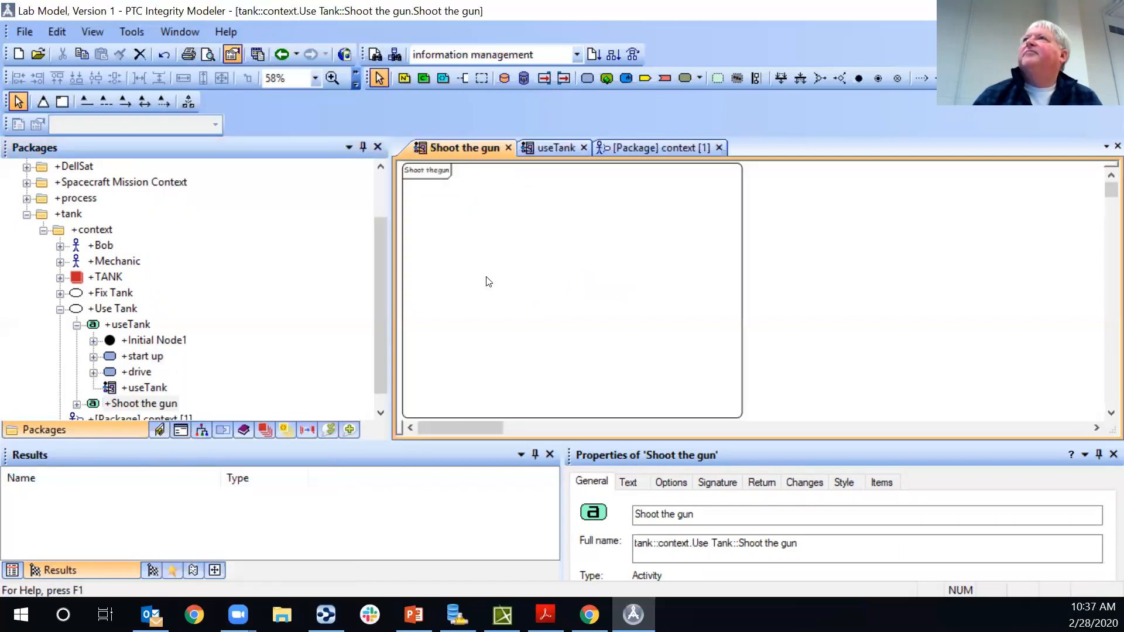
Turn on Show As Frame for the Shoot the gun activity and place an initial node near the frame's left edge
click(427, 180)
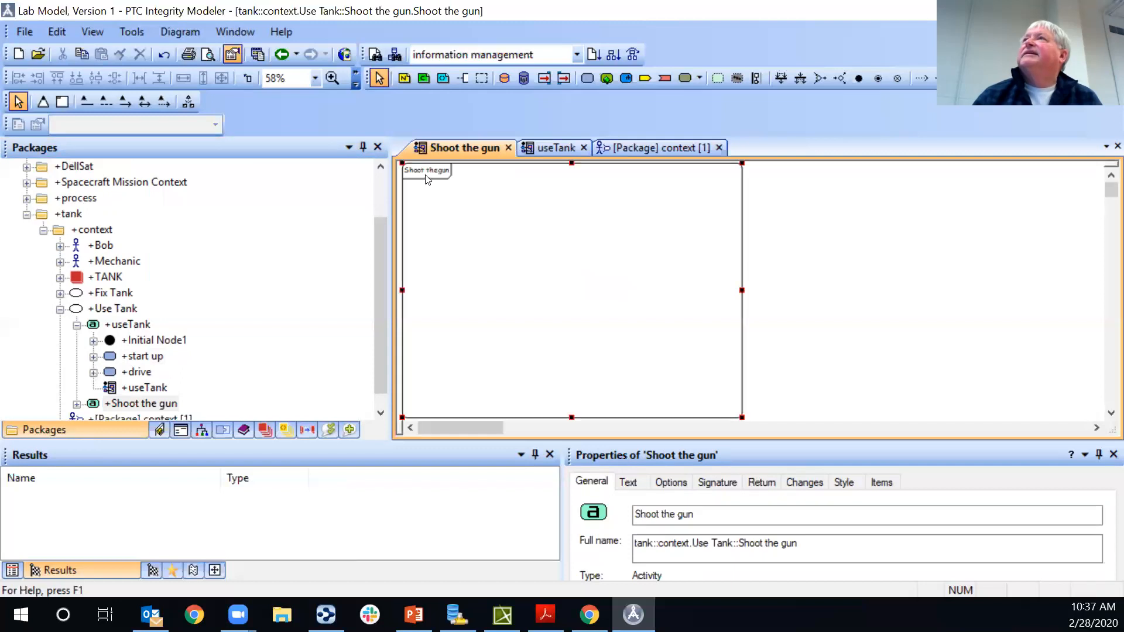
right_click(427, 177)
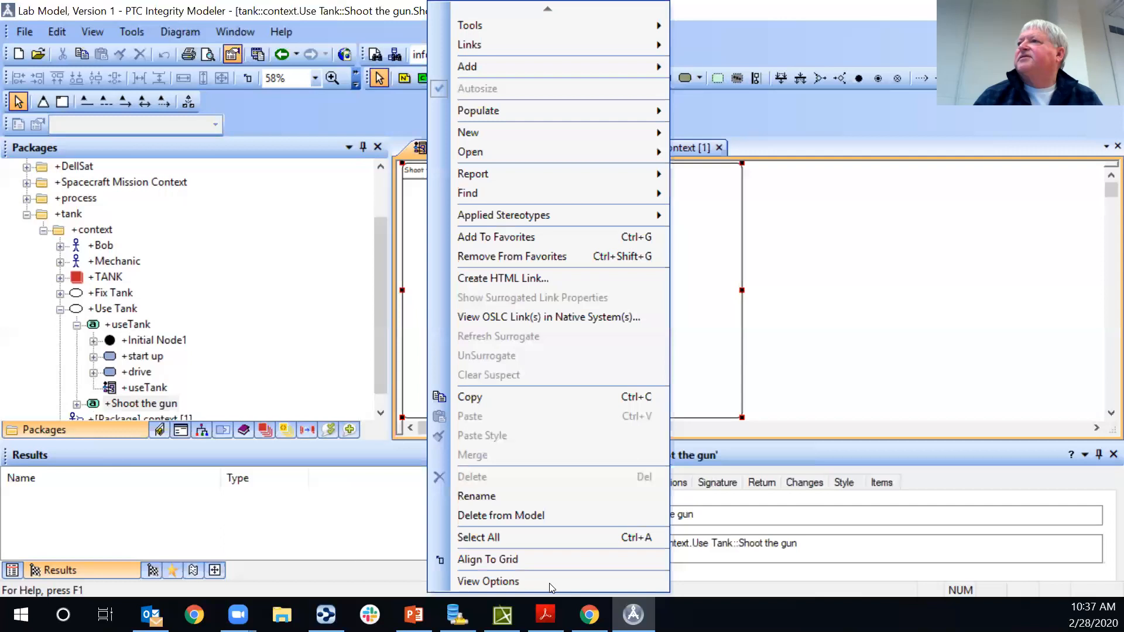
click(547, 579)
click(504, 209)
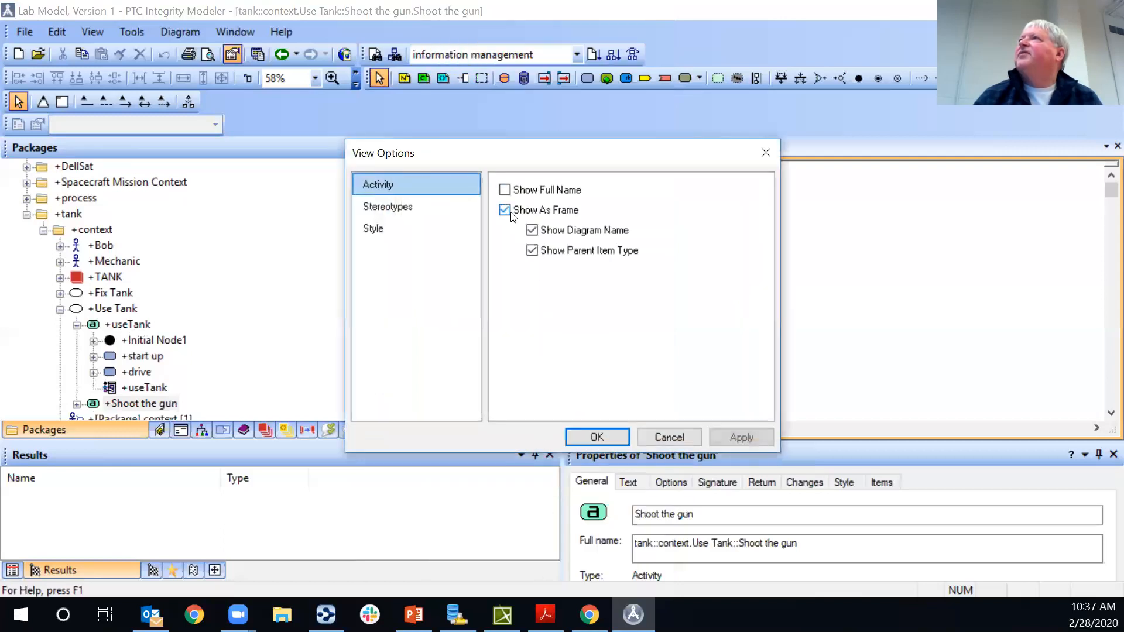
click(597, 437)
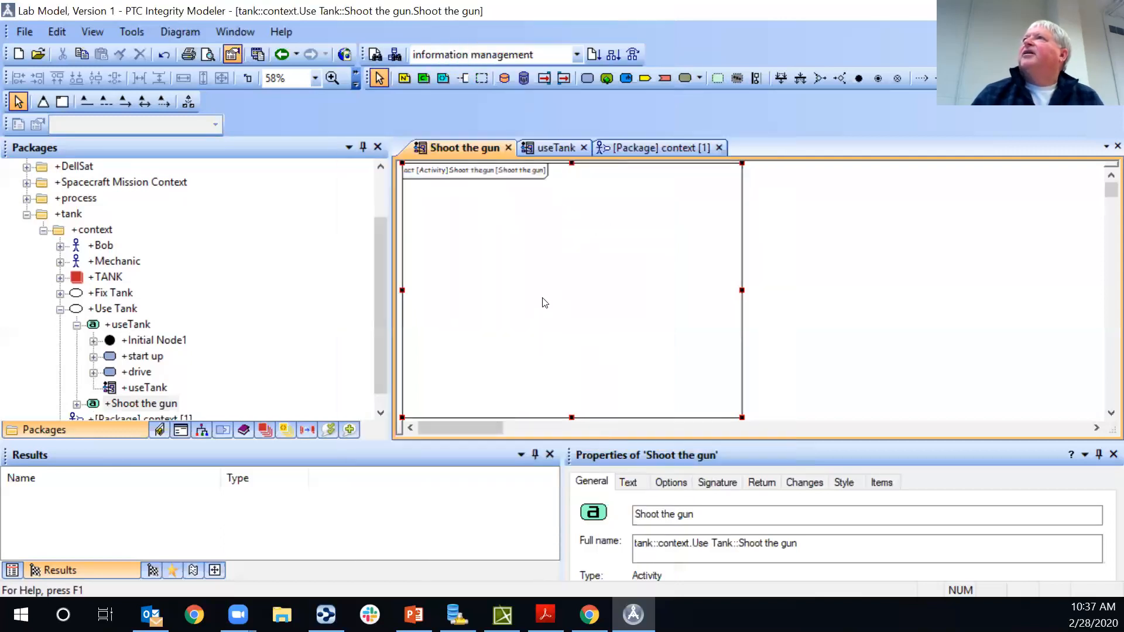
click(859, 79)
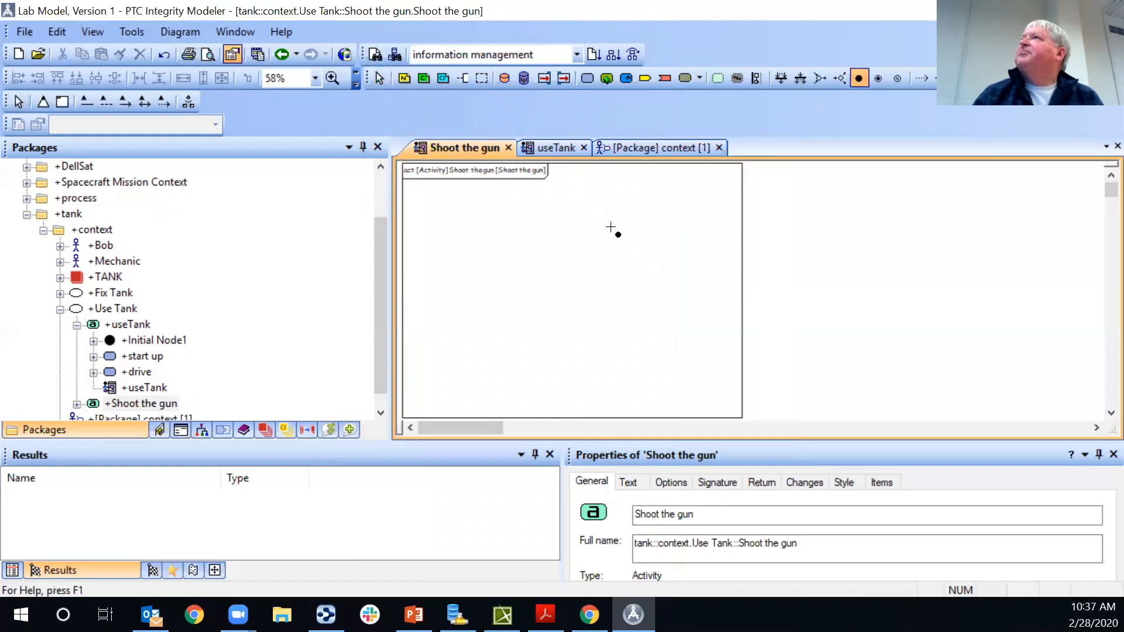
click(440, 273)
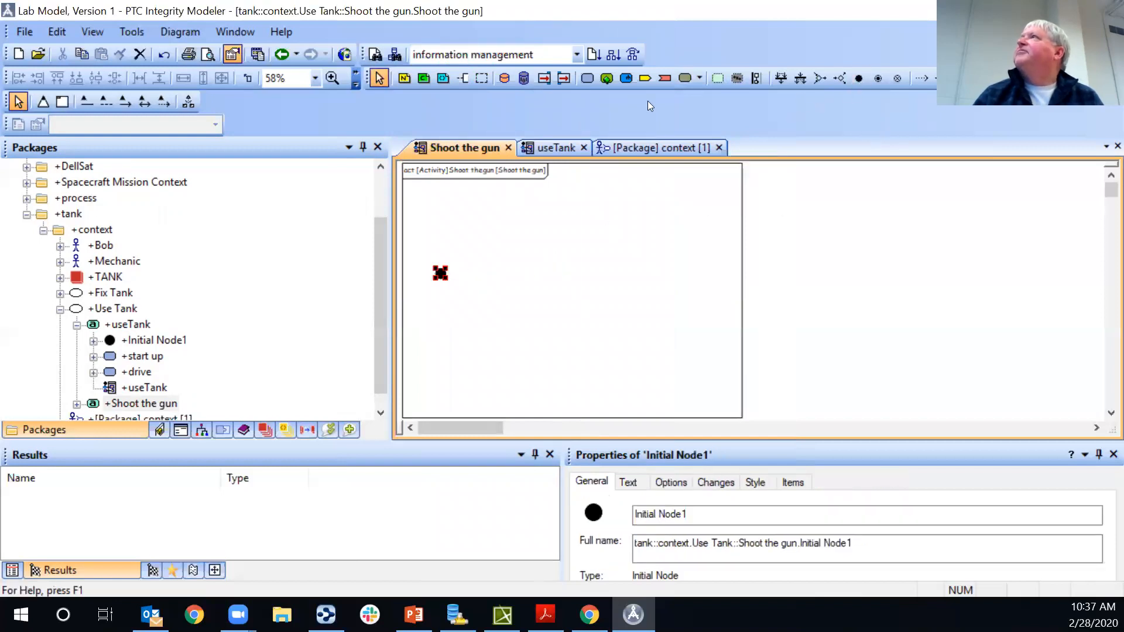
Add an opaque action to the right of the initial node and link the node to it with a control flow
click(587, 78)
click(509, 272)
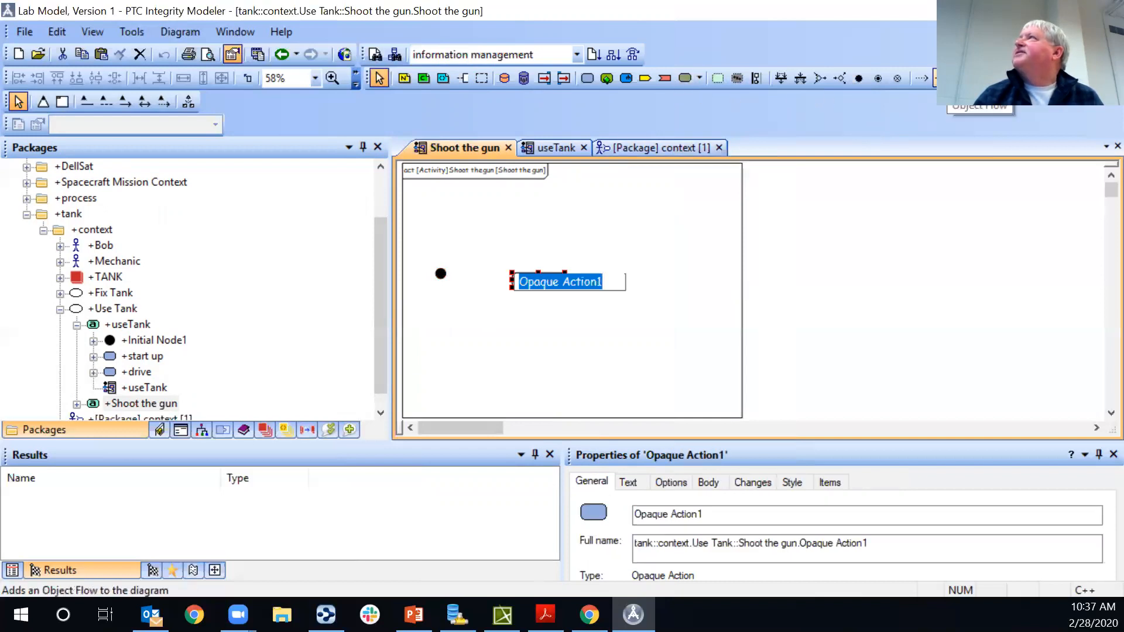
click(922, 78)
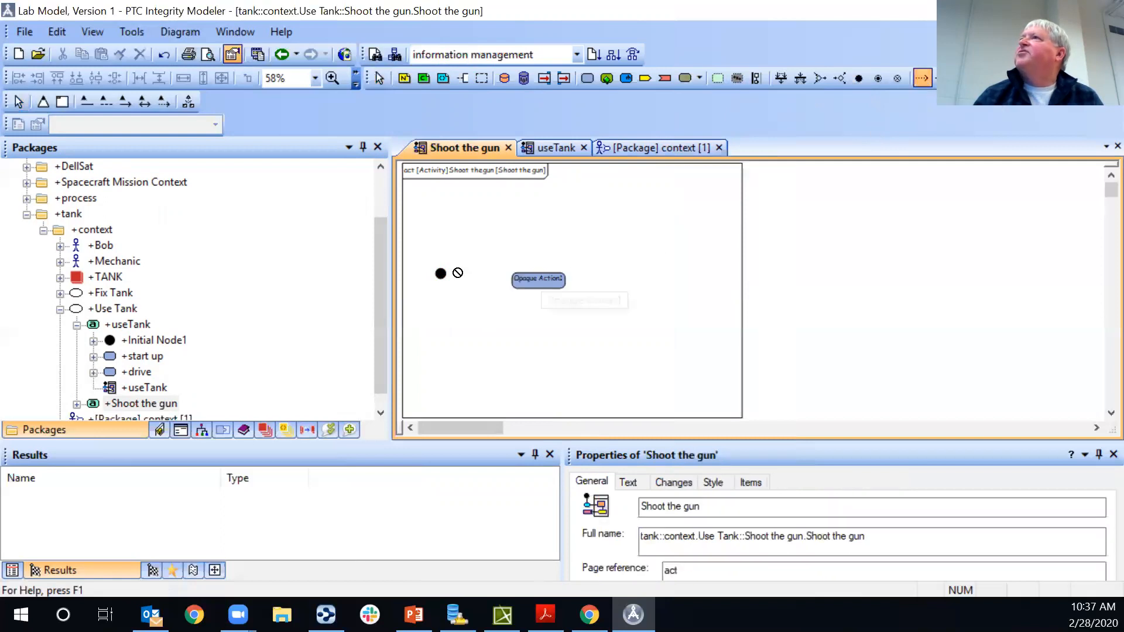
click(441, 274)
click(511, 278)
key(Return)
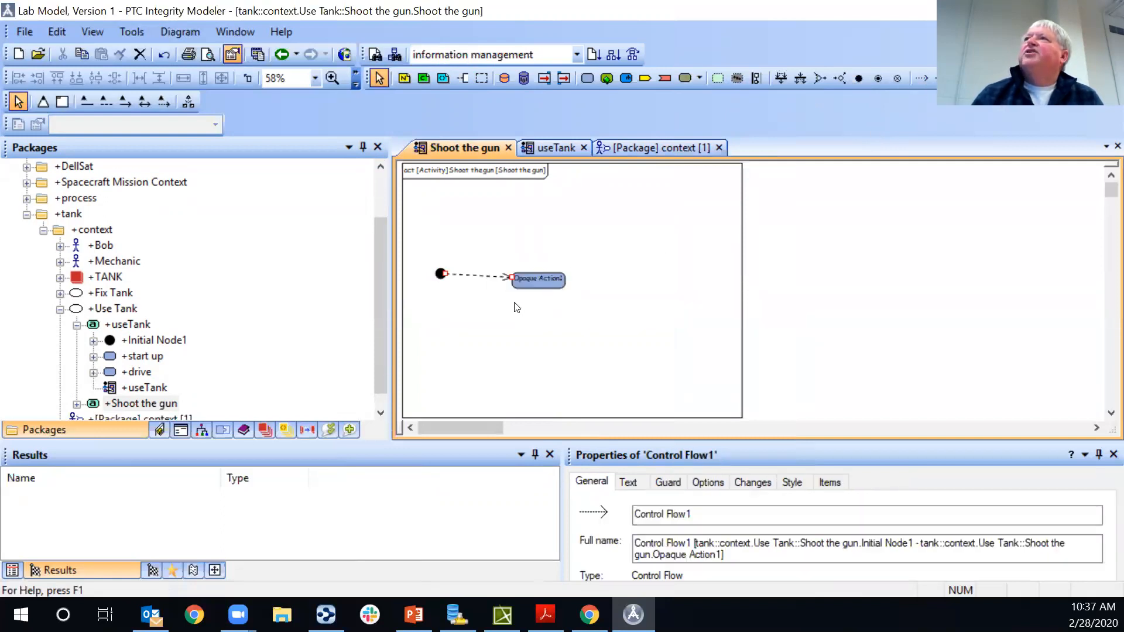
Place a call behavior action right of drive in the useTank diagram and browse to the tank context package for its activity
click(565, 148)
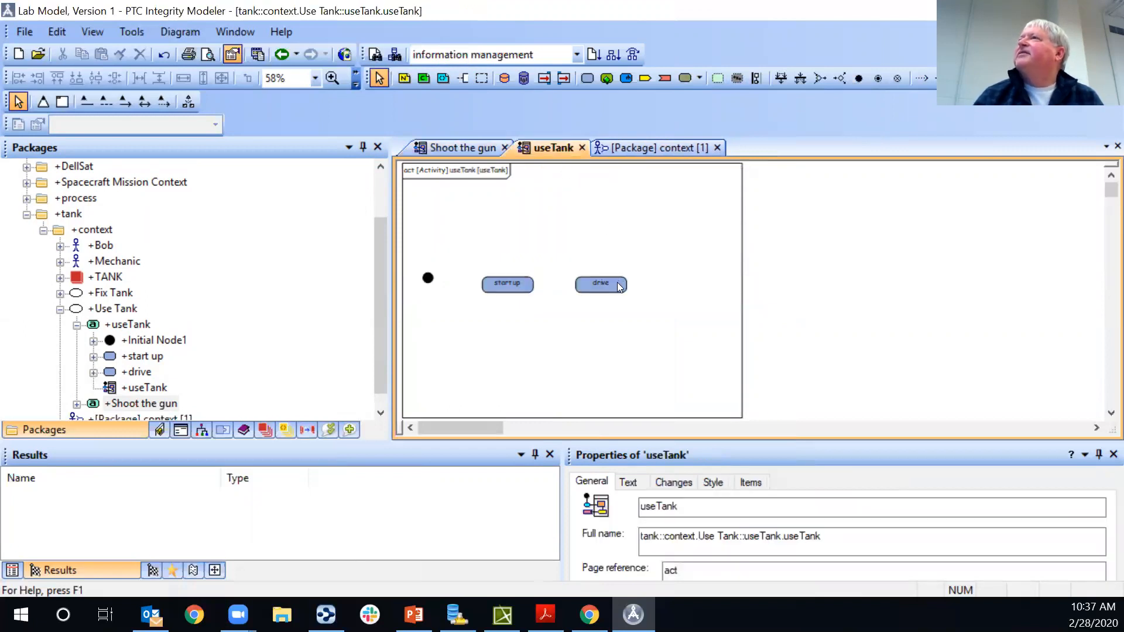
click(627, 80)
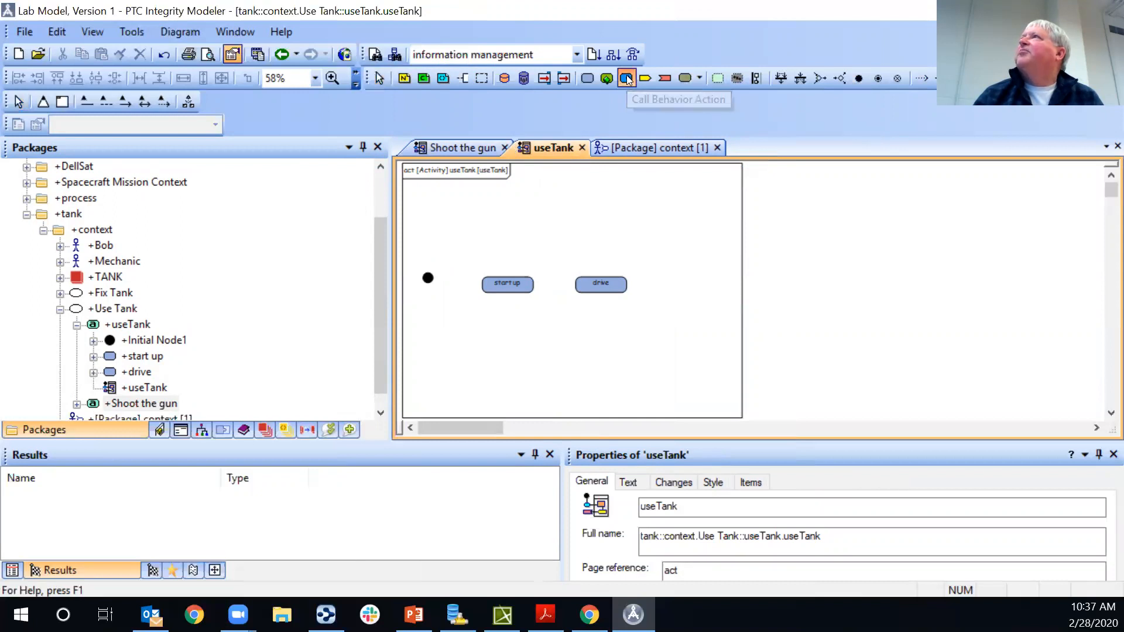
click(673, 283)
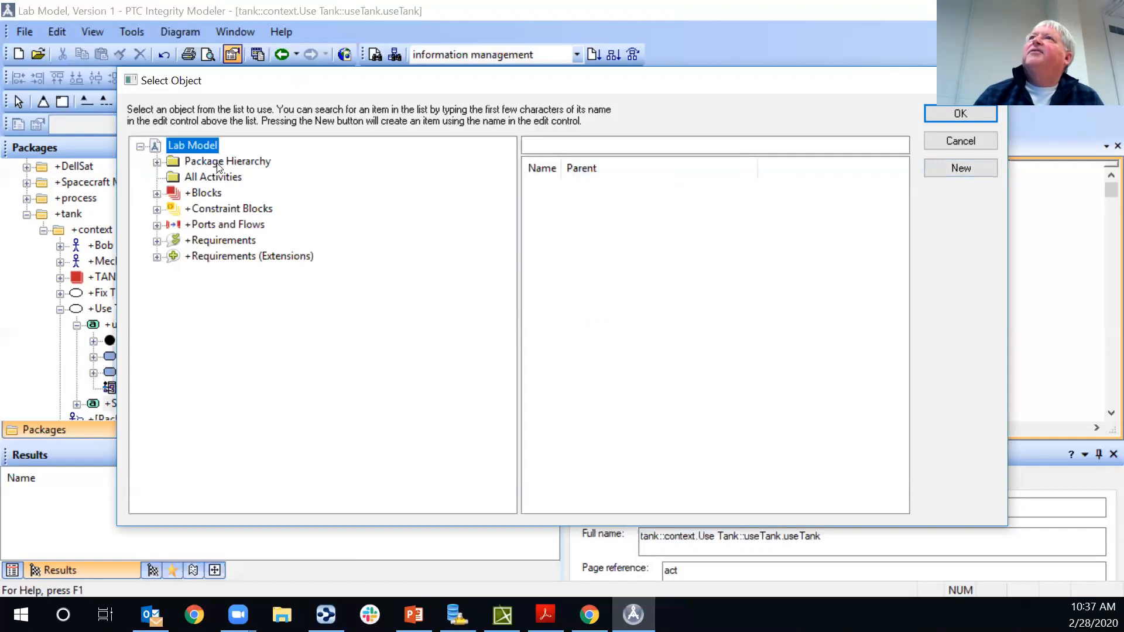
click(201, 177)
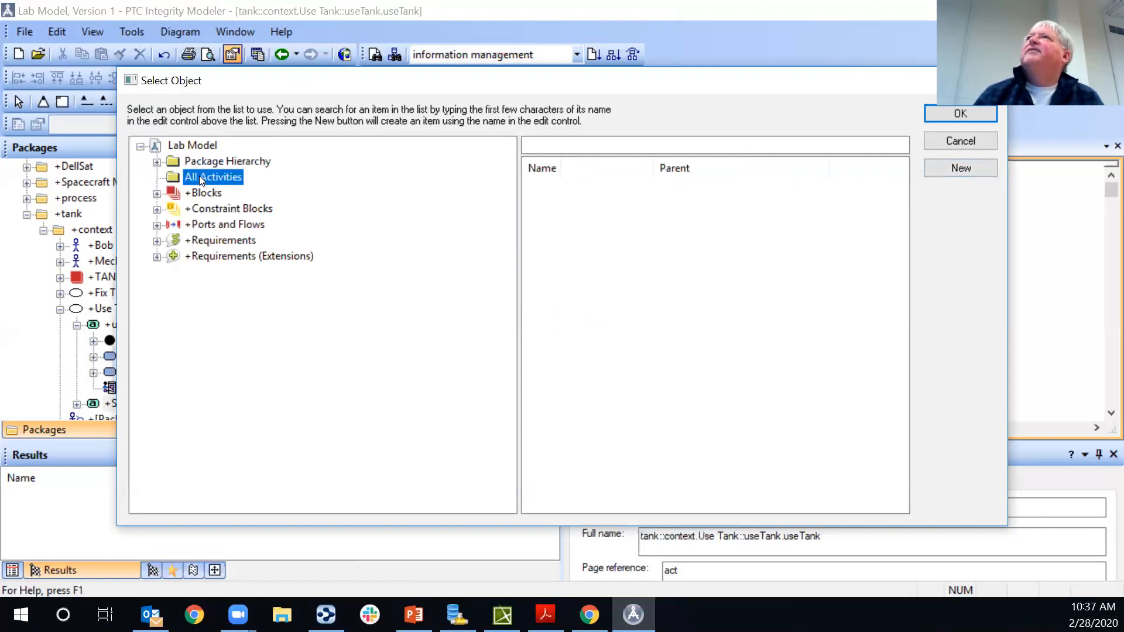
click(197, 160)
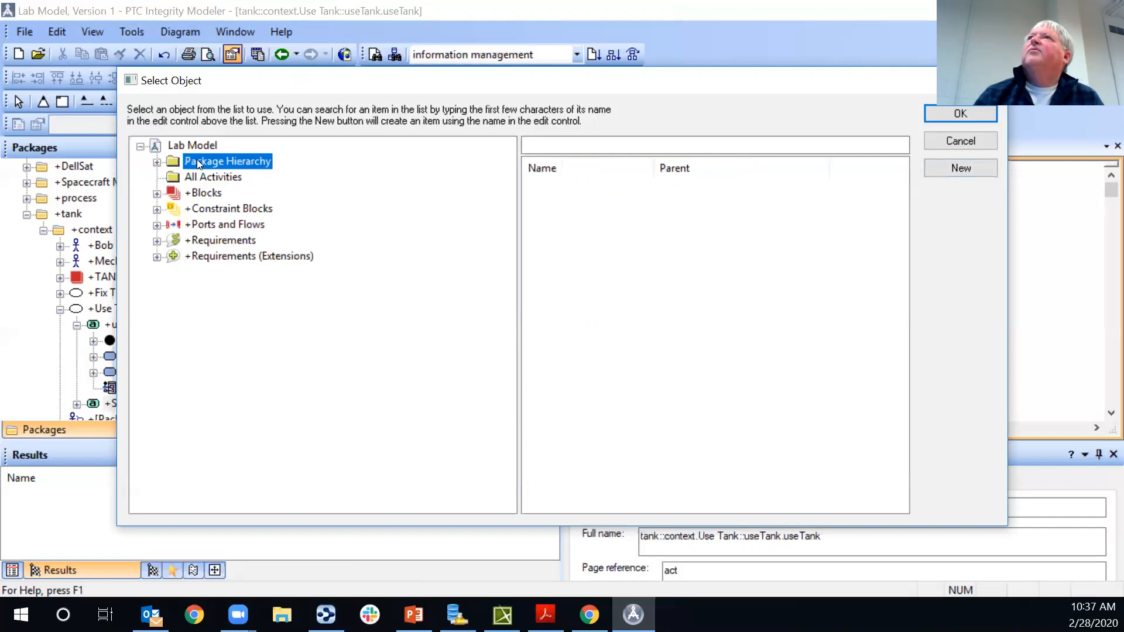
click(157, 162)
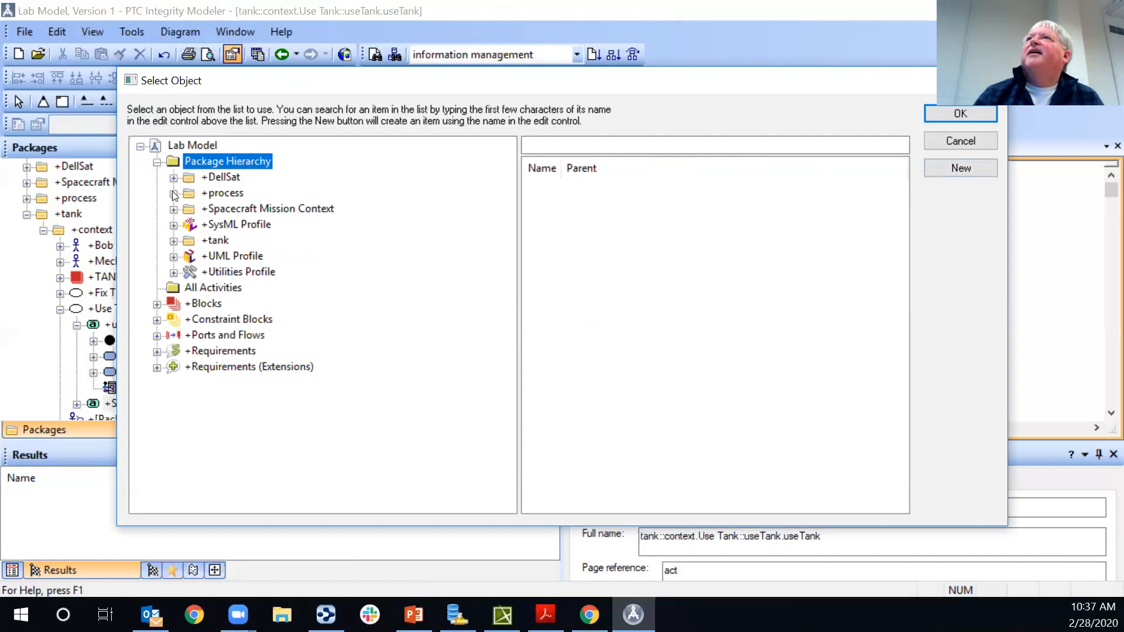
click(220, 242)
click(174, 241)
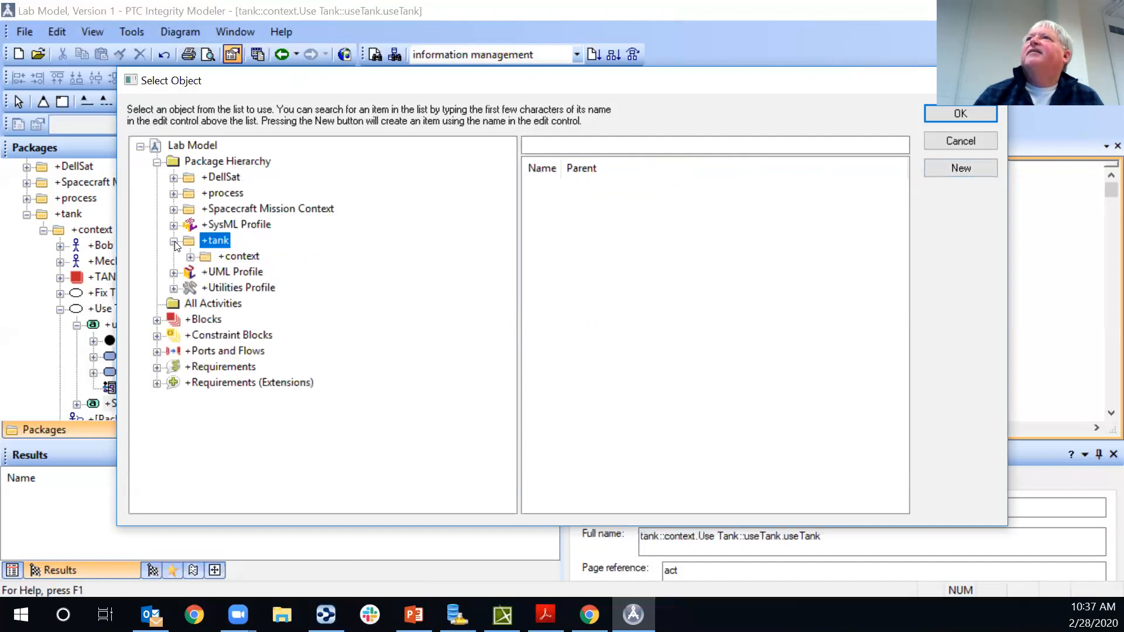
click(192, 256)
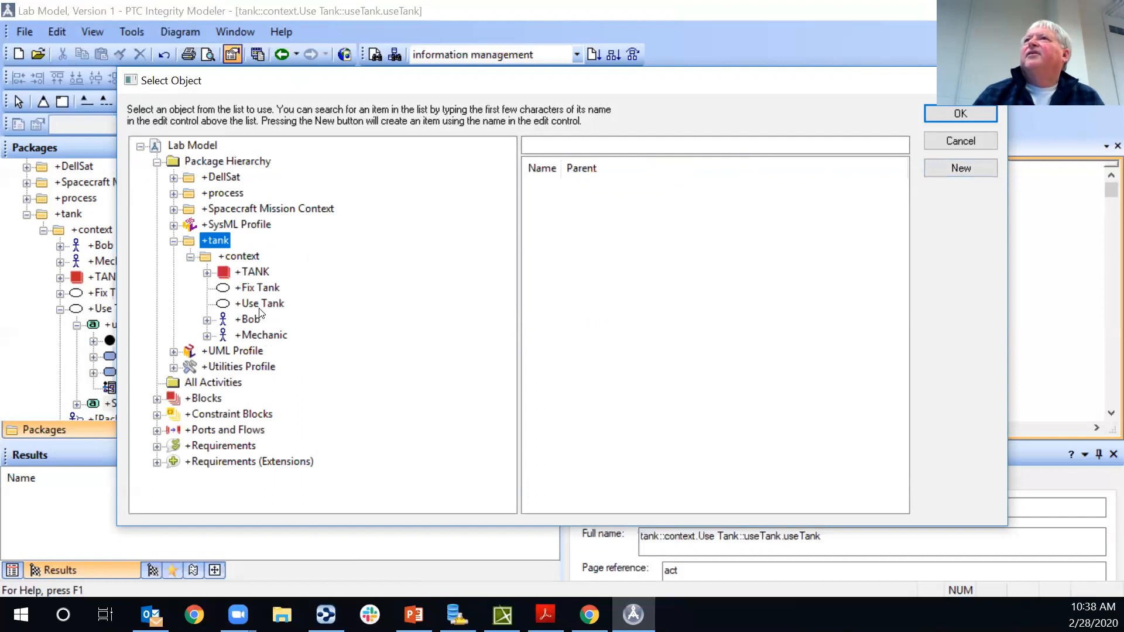
Assign the Shoot the gun activity under the Use Tank use case to the call behavior action
click(256, 289)
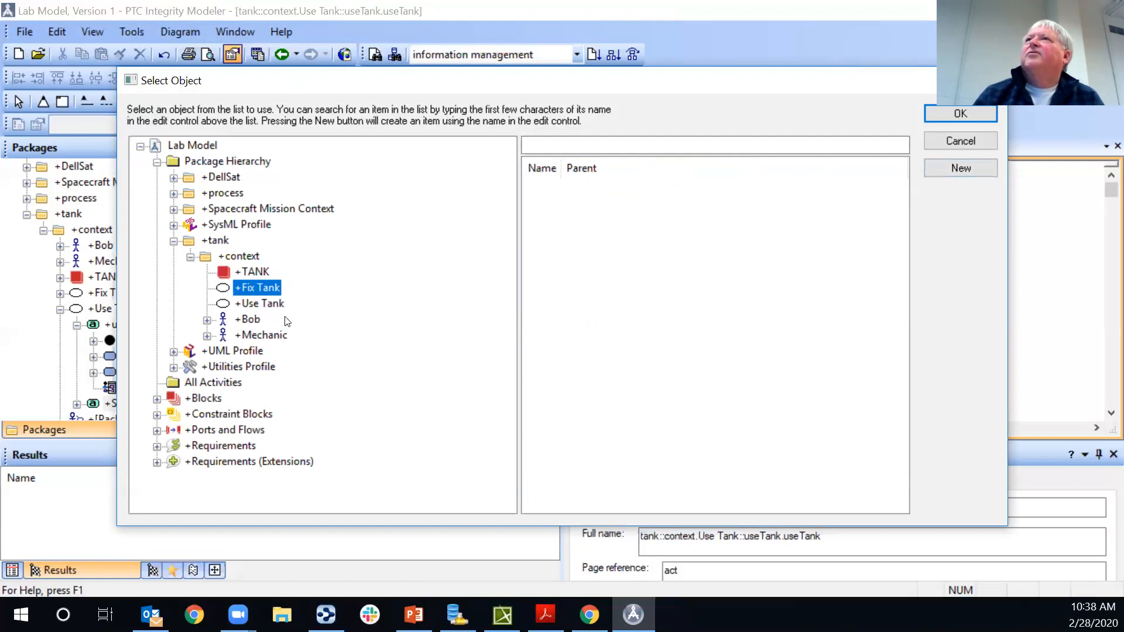
click(207, 319)
click(207, 335)
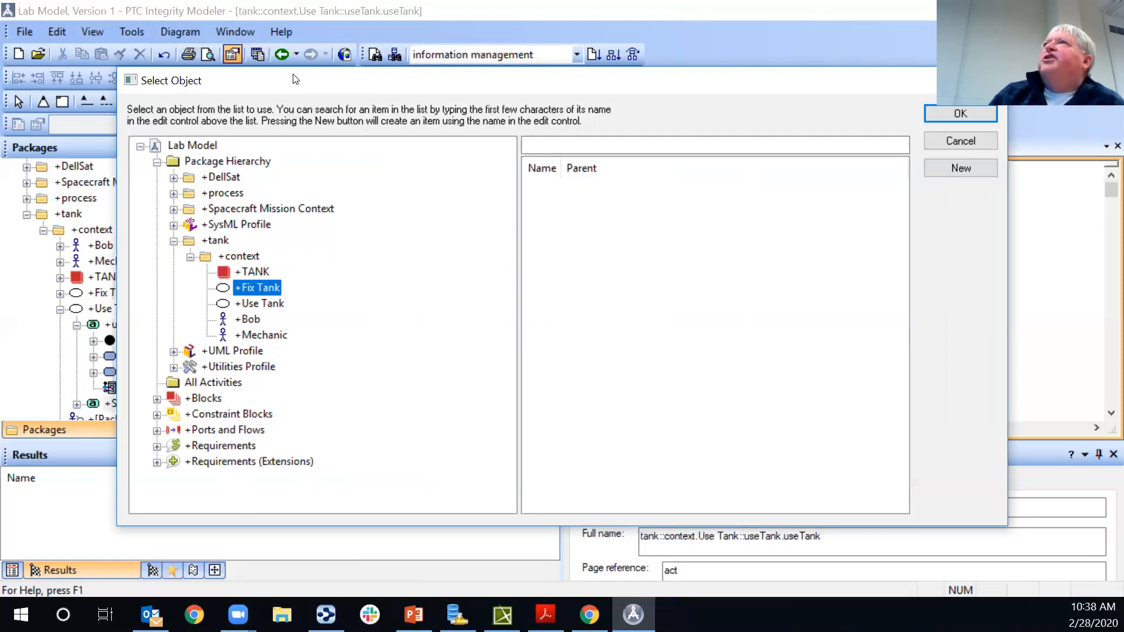
drag(295, 79, 410, 87)
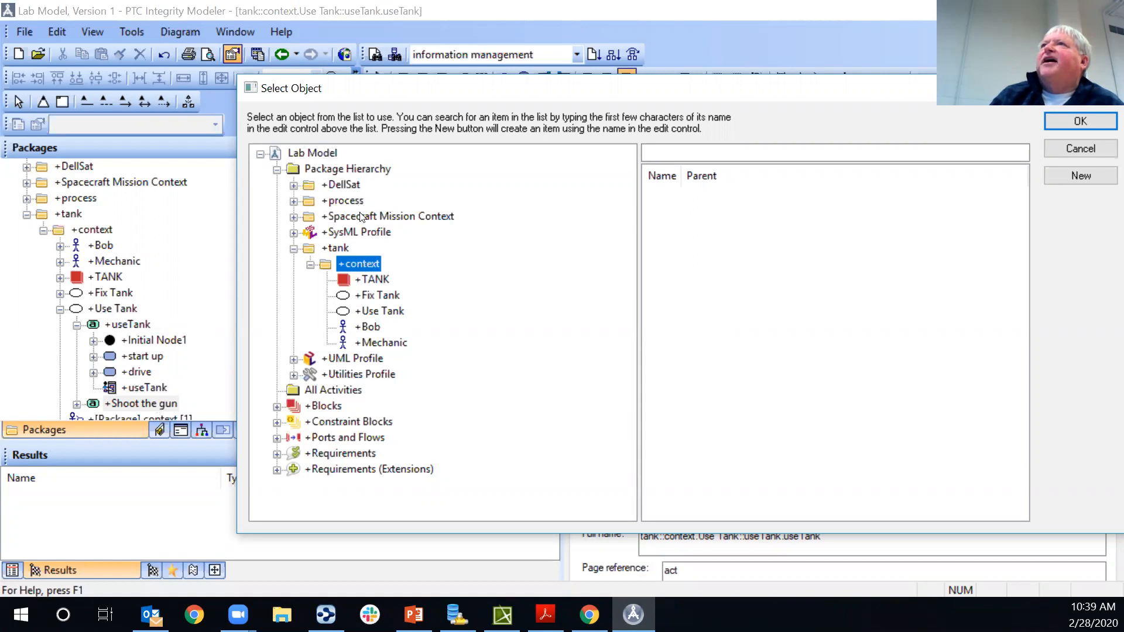
click(383, 311)
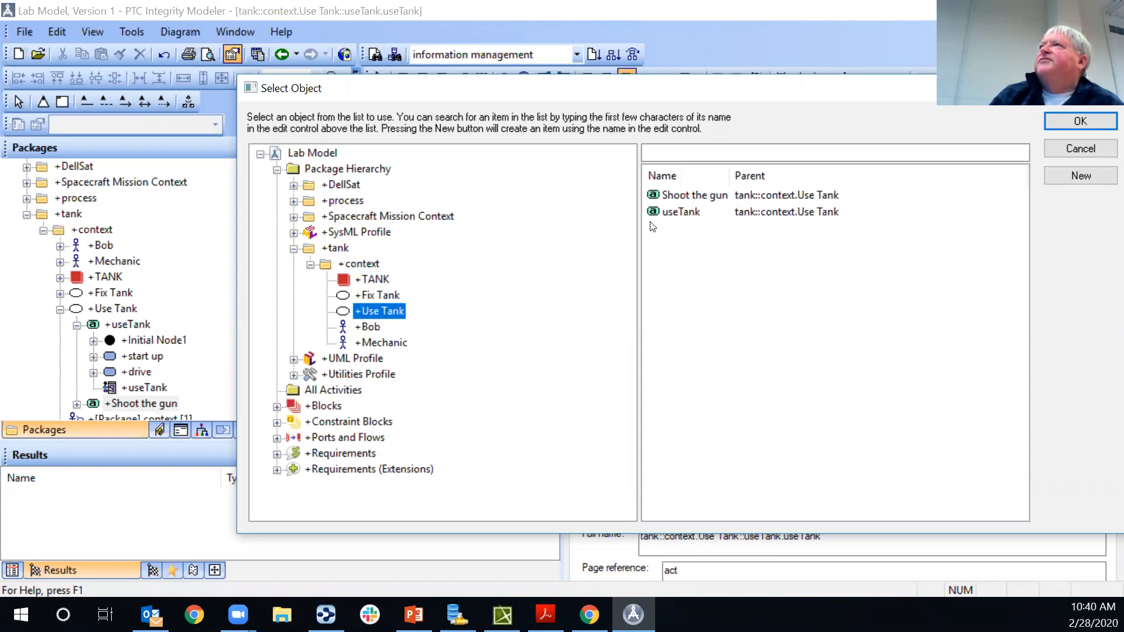
click(692, 198)
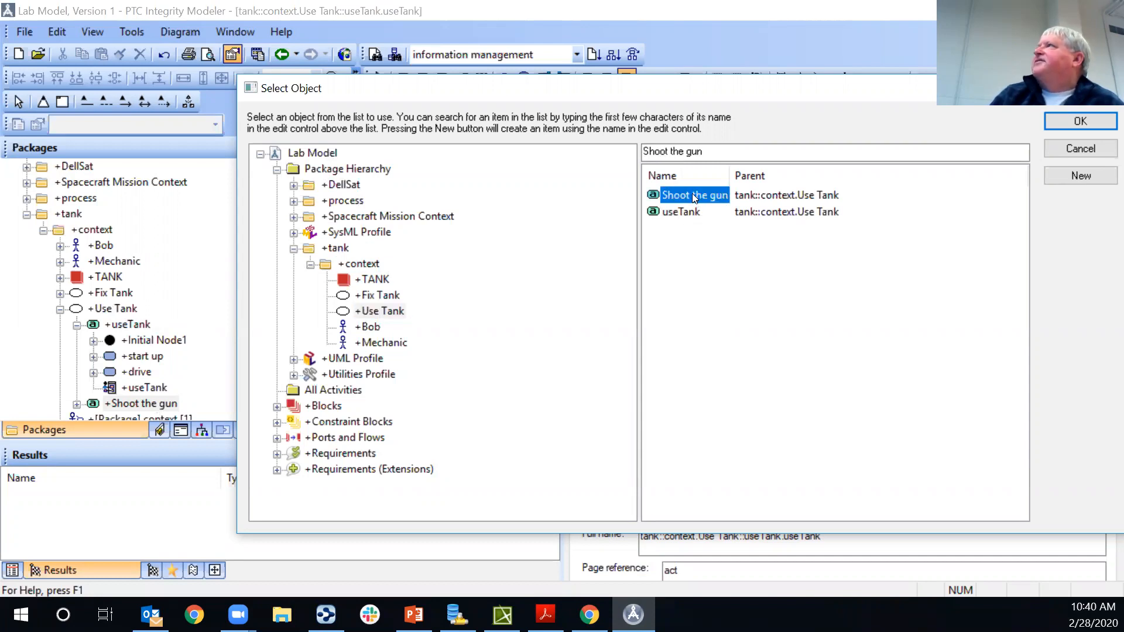
click(1063, 120)
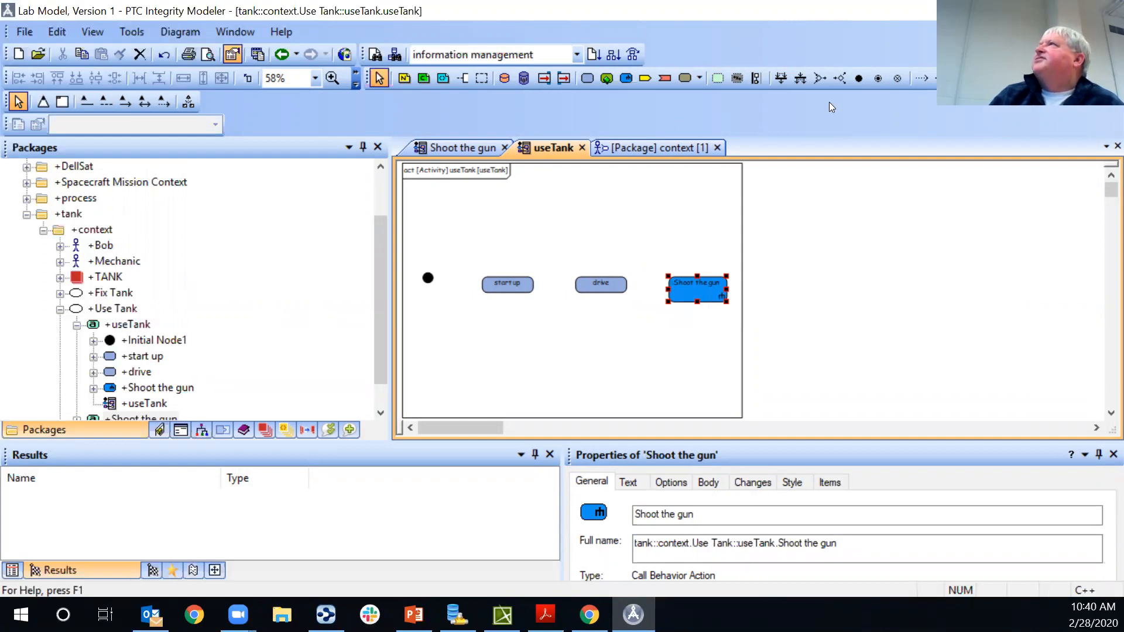
Draw control flows from the initial node to start up and from start up to drive
click(922, 79)
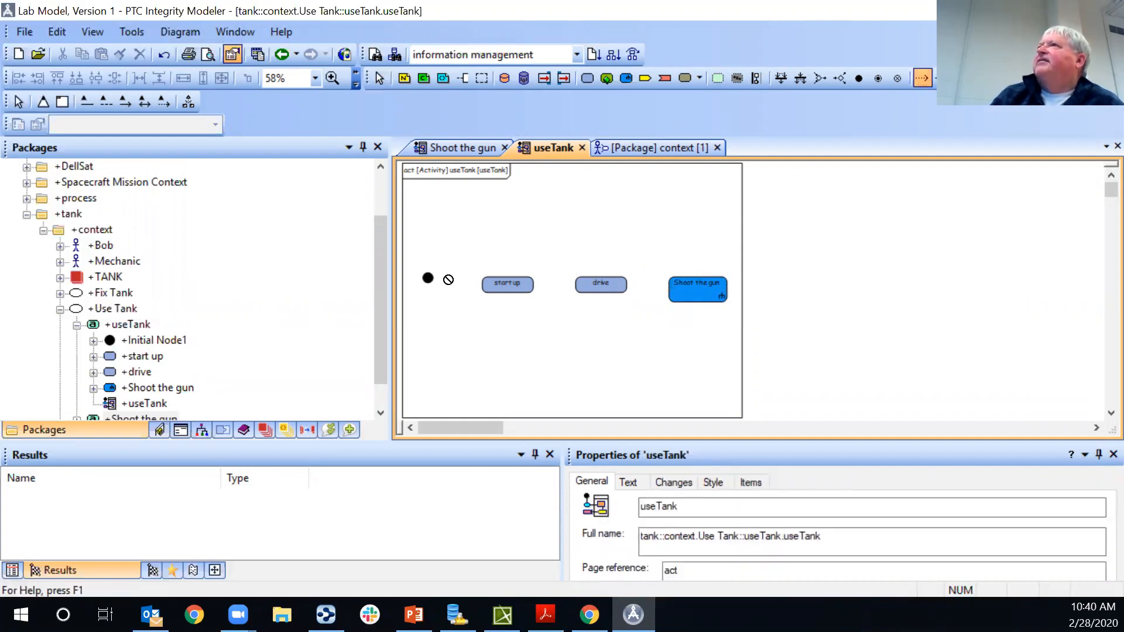
click(480, 289)
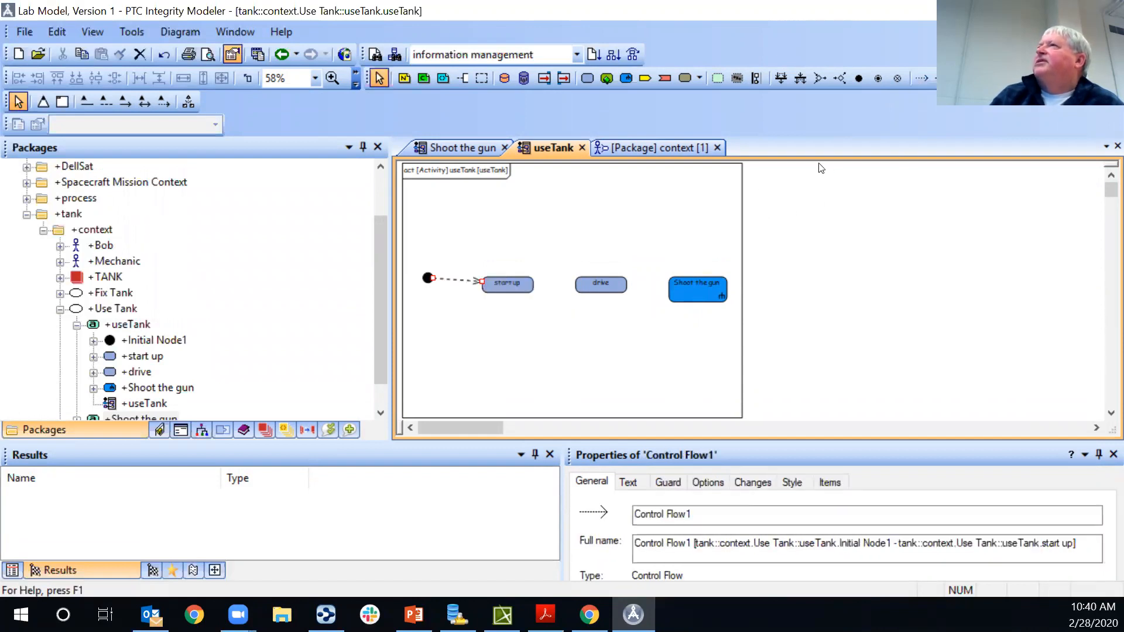
click(923, 78)
click(528, 288)
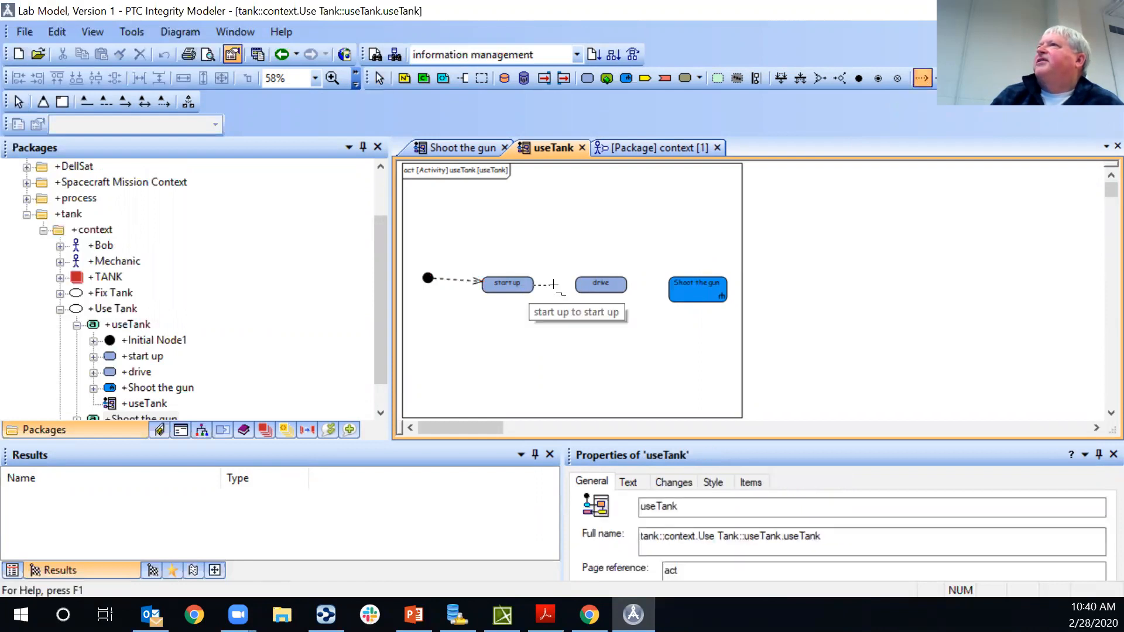
click(586, 285)
click(587, 285)
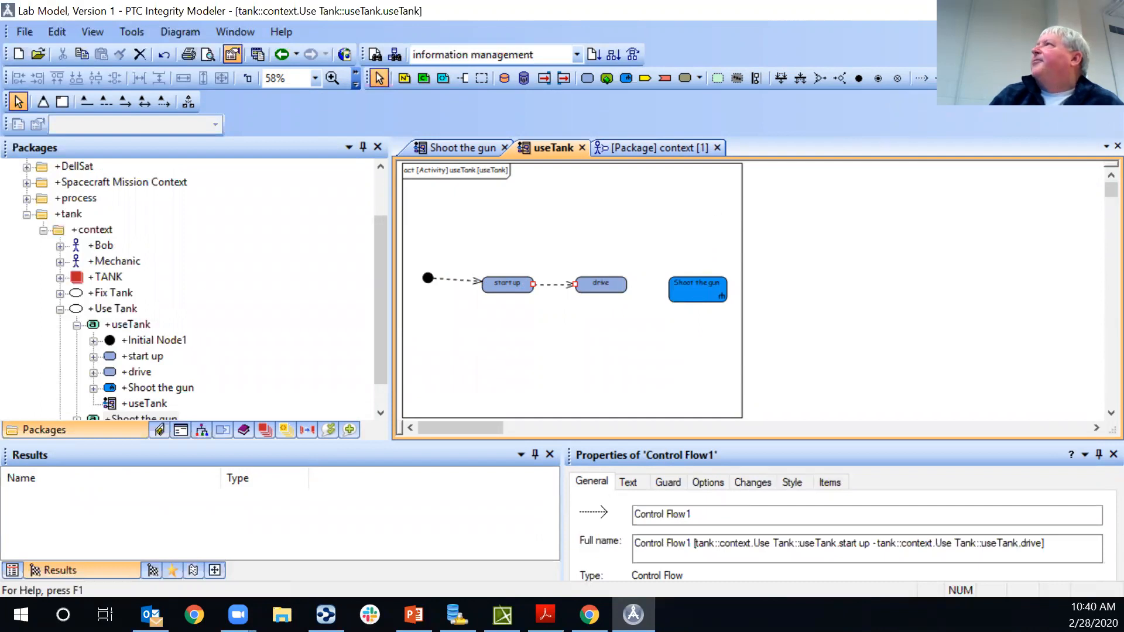
Draw a control flow from the drive action to the Shoot the gun call behavior action
click(924, 79)
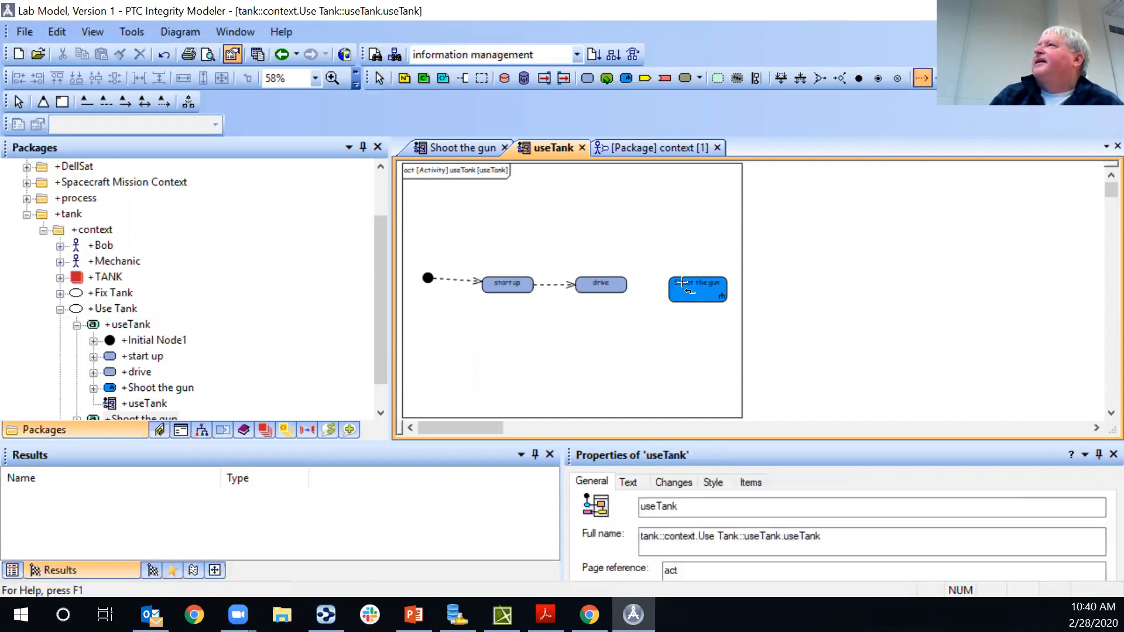
click(624, 286)
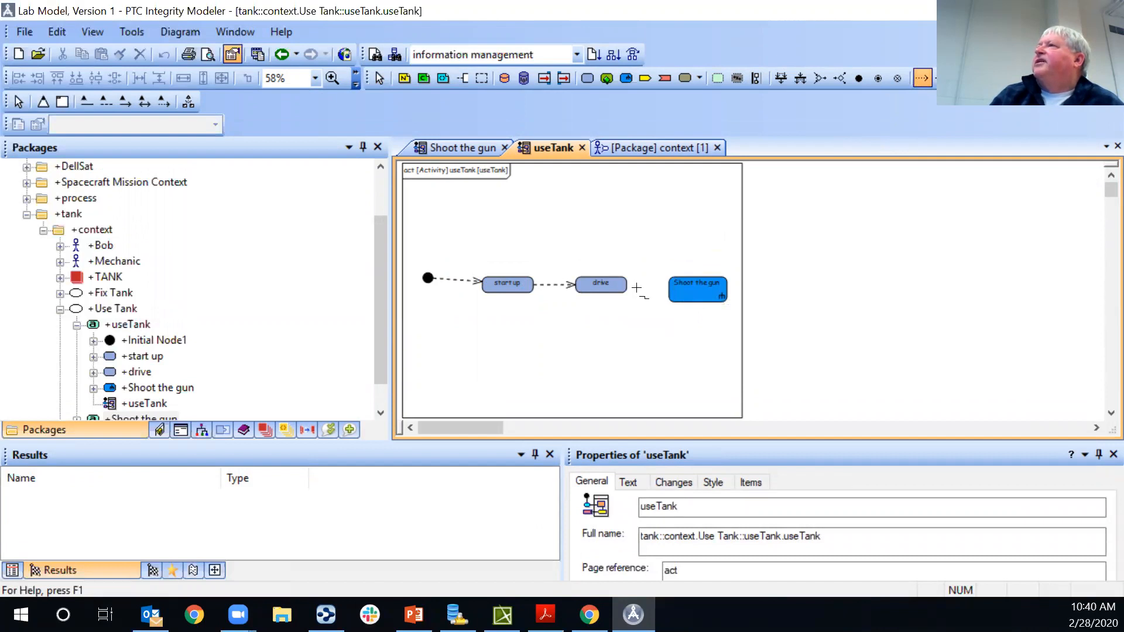
click(681, 289)
key(Return)
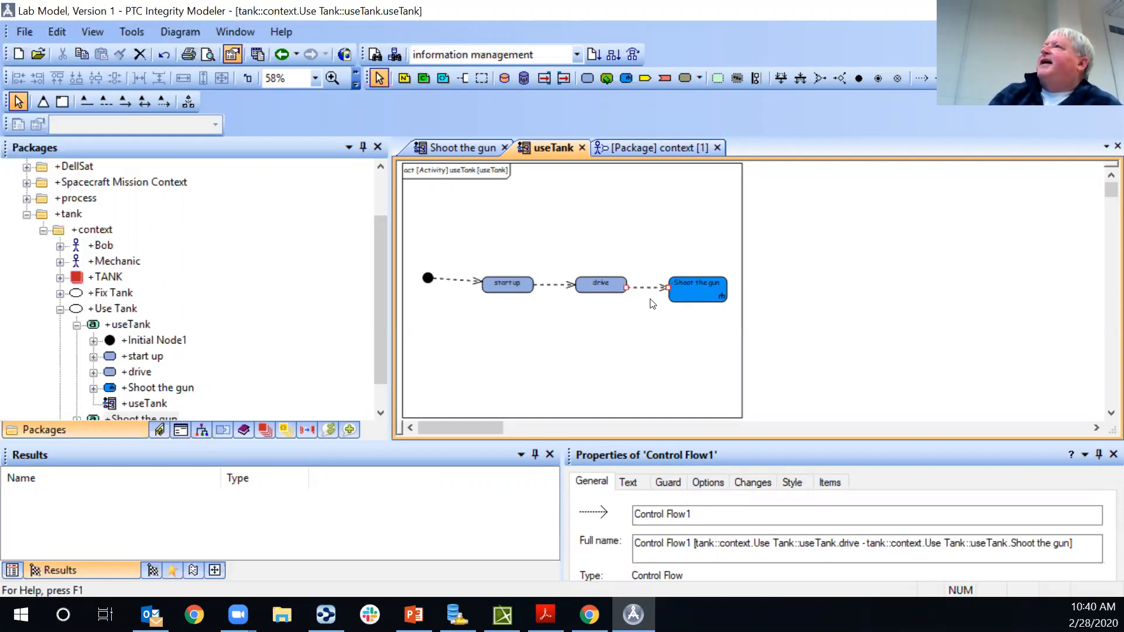
click(700, 318)
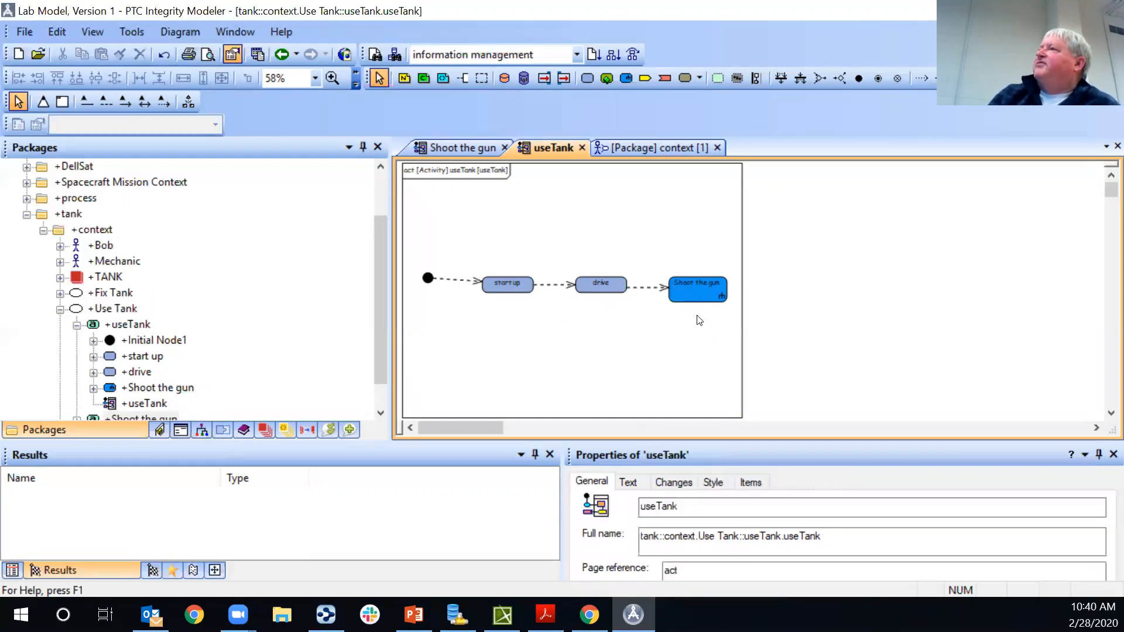
Widen the useTank frame to the right and add an opaque action named "RTB" to the right of Shoot the gun
click(742, 289)
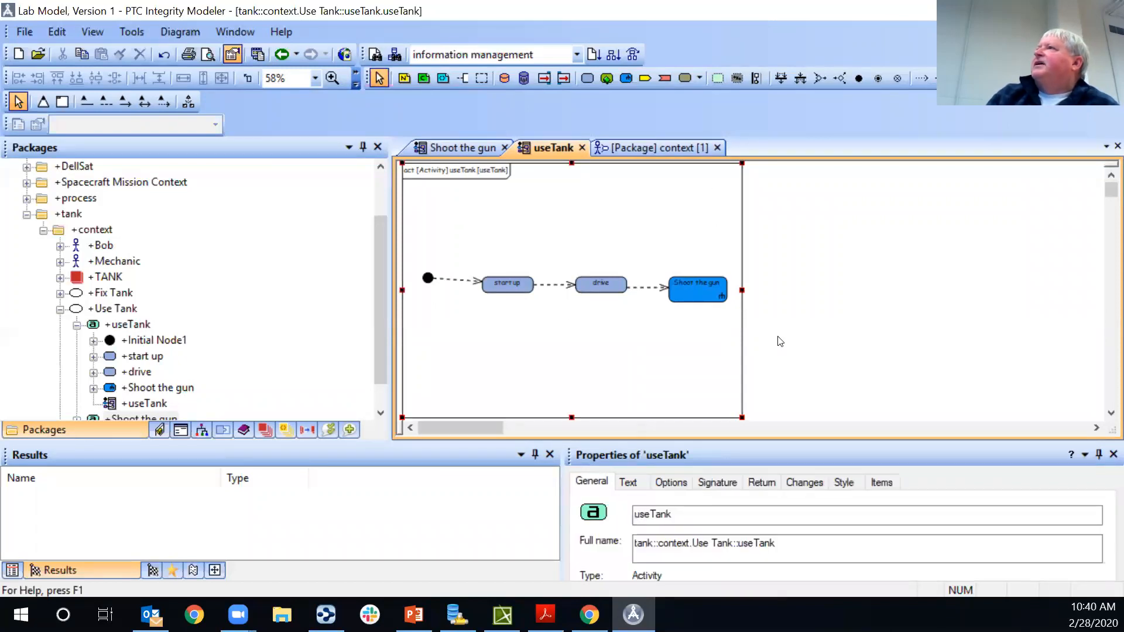
drag(742, 290, 987, 291)
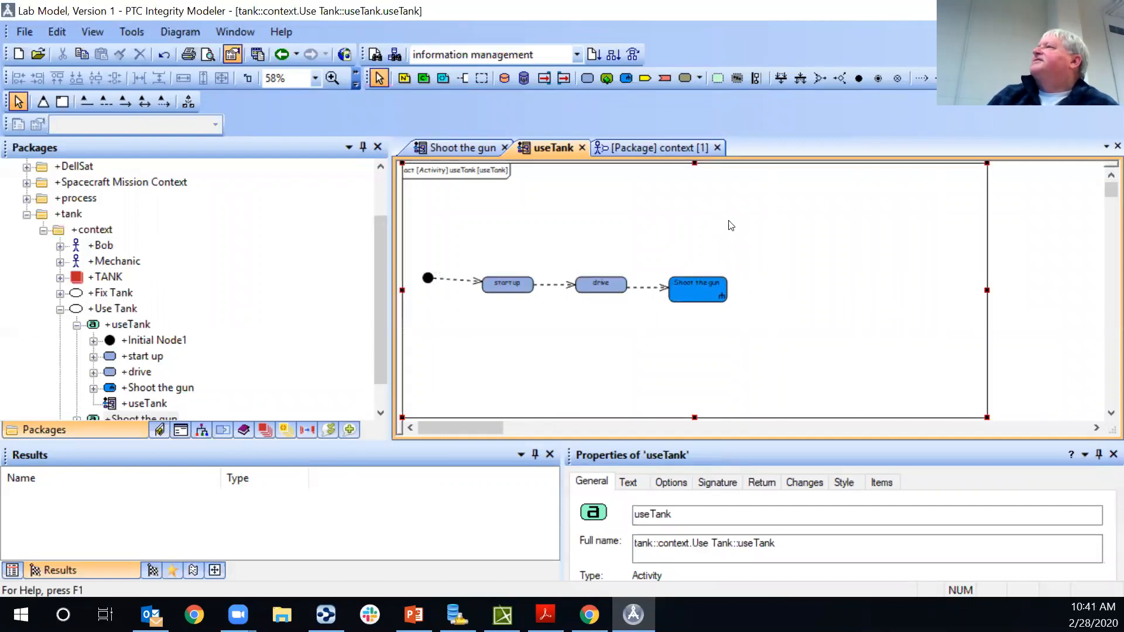
click(587, 78)
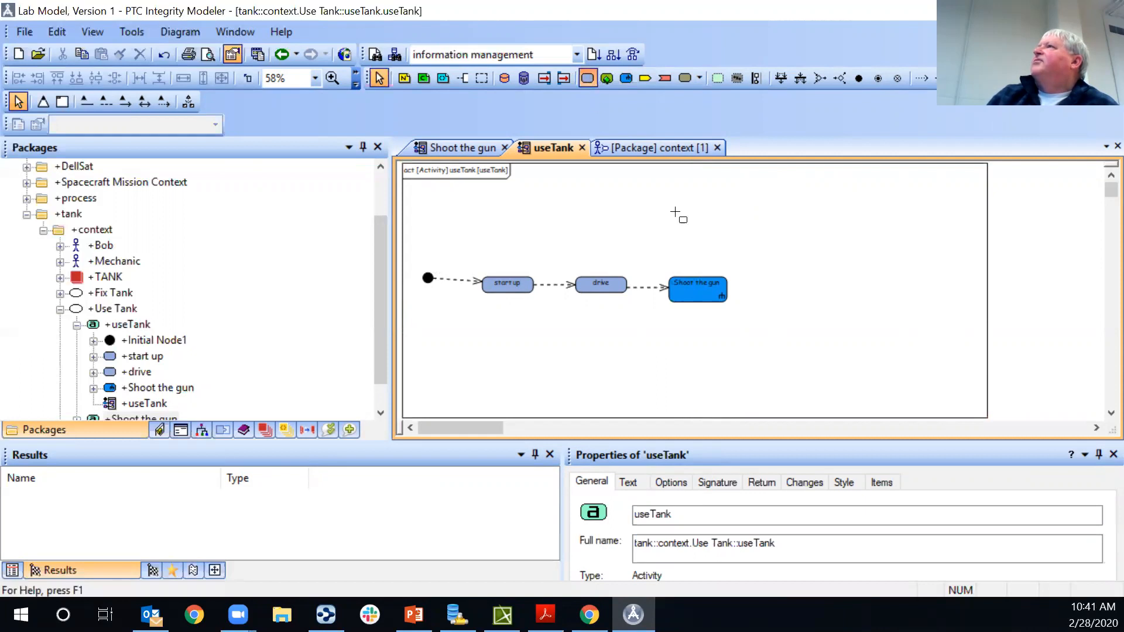
click(771, 275)
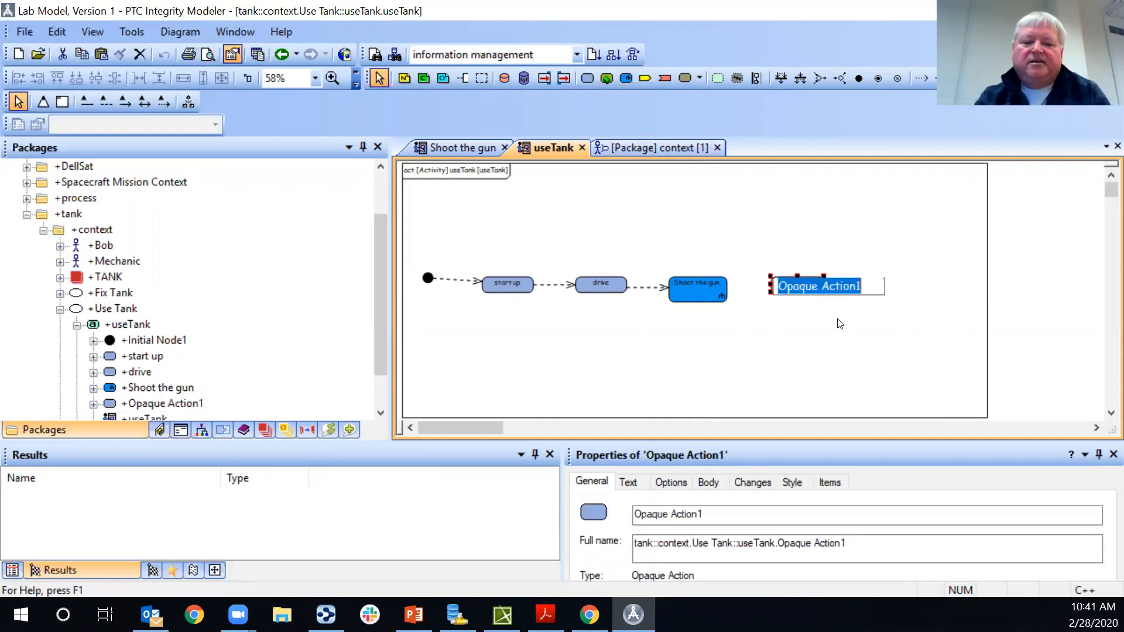
text(RTB)
key(Return)
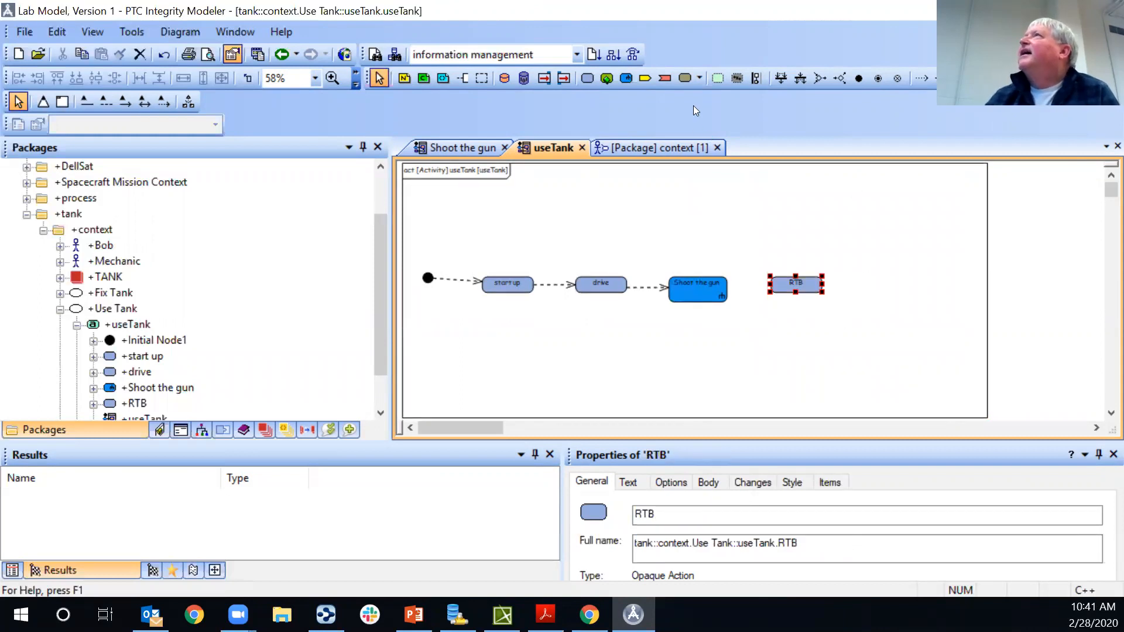
Place an activity final node to the right of RTB and draw a control flow from Shoot the gun to RTB
click(878, 78)
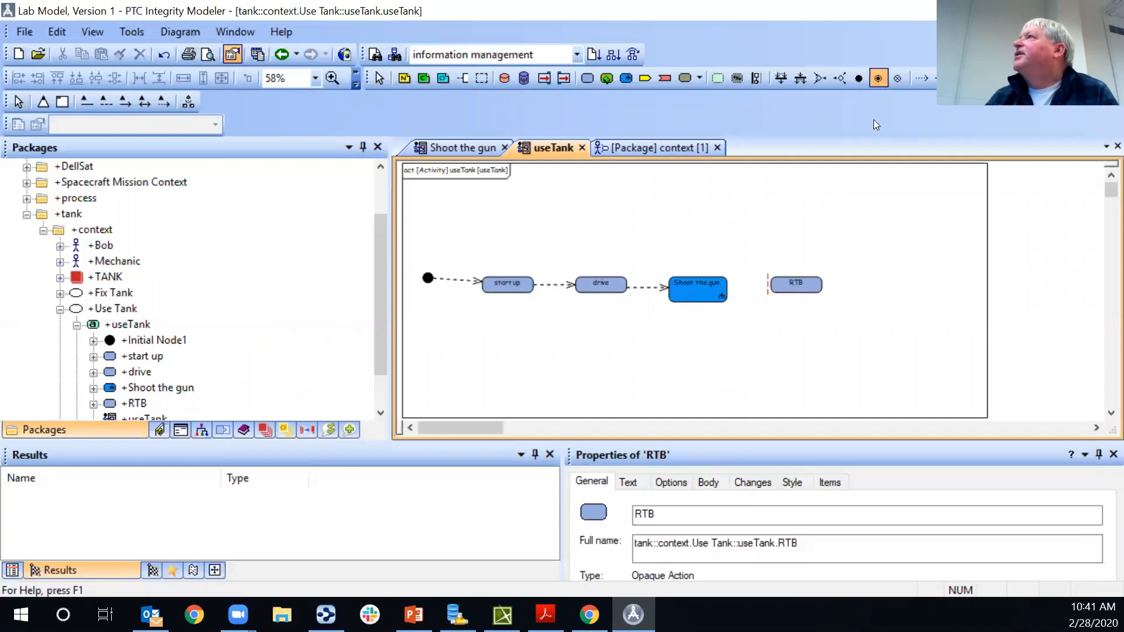
click(886, 275)
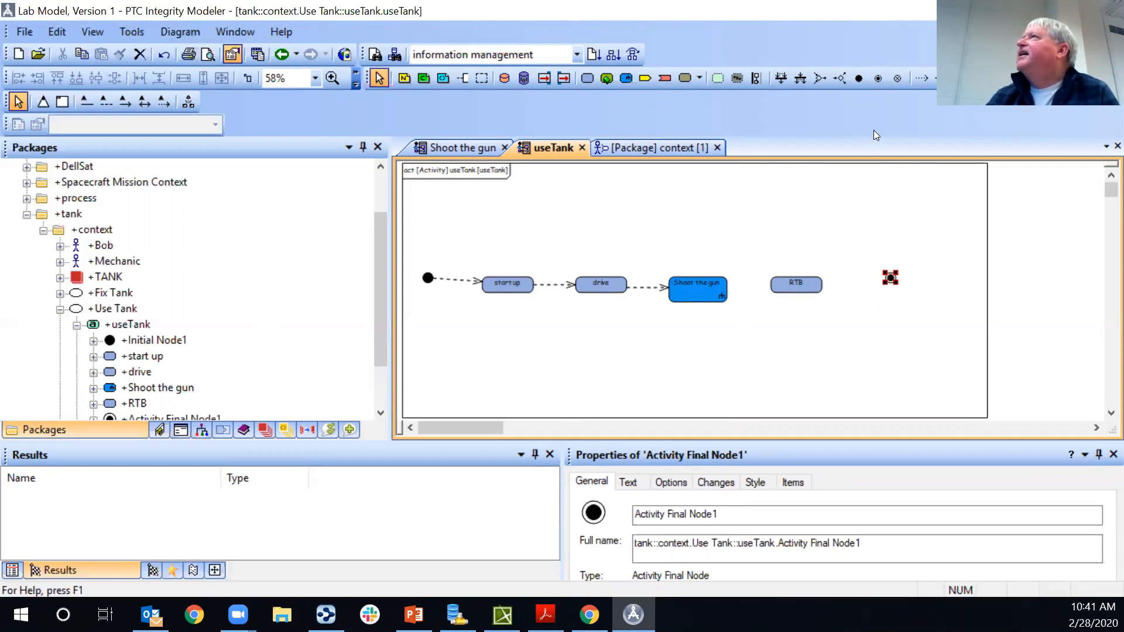
click(924, 78)
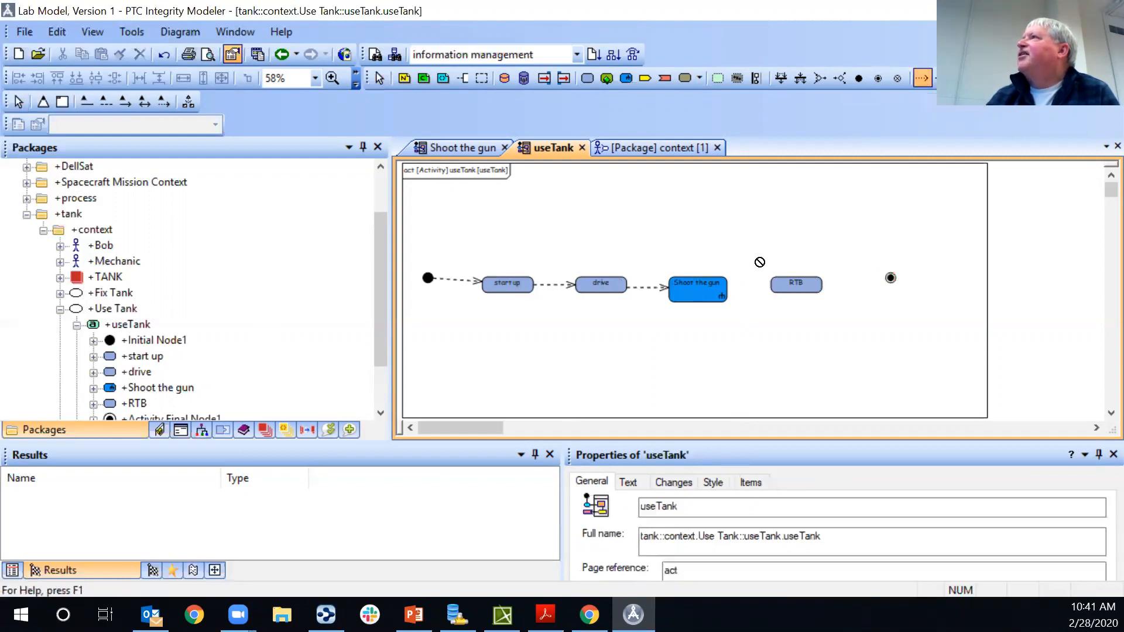
click(726, 288)
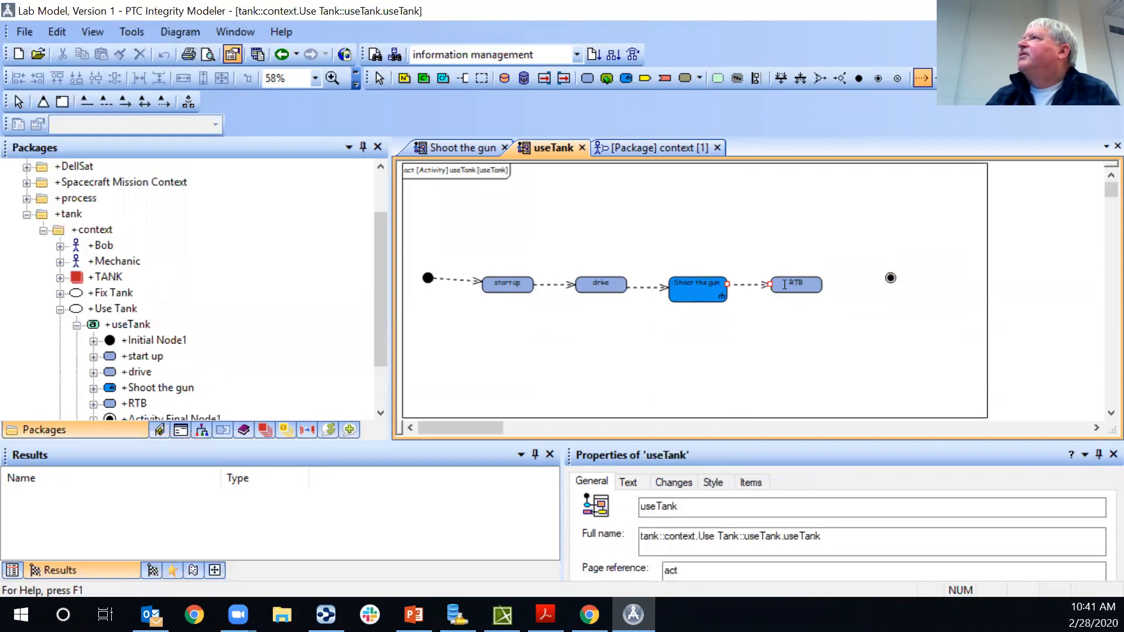
click(785, 285)
Draw a control flow from the RTB action to the activity final node
click(930, 77)
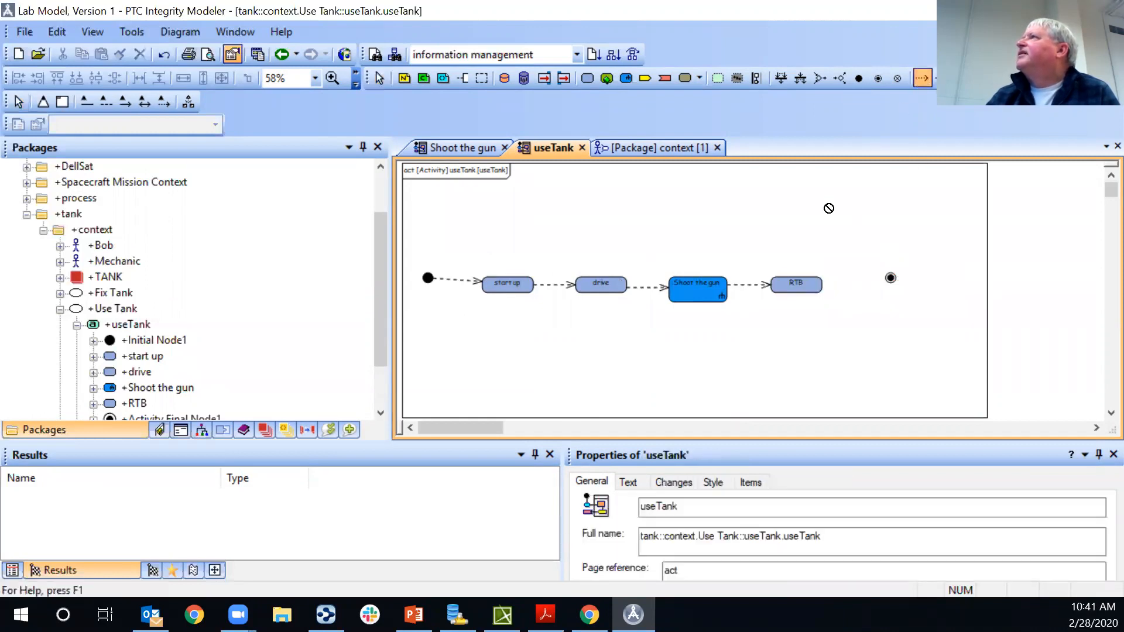
click(817, 280)
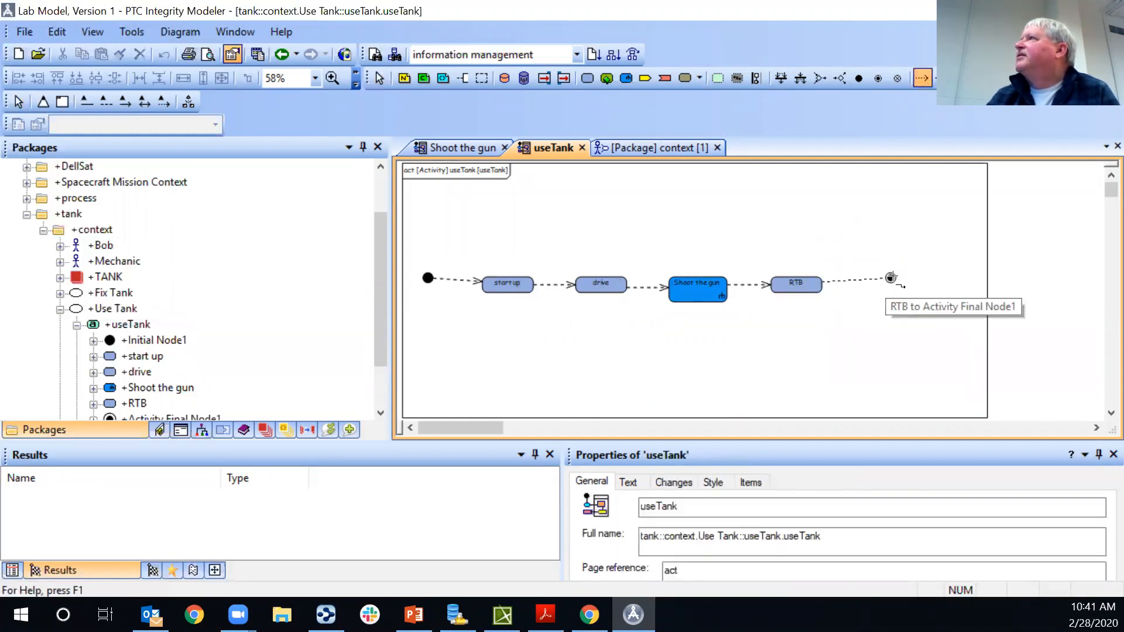
click(890, 277)
key(Return)
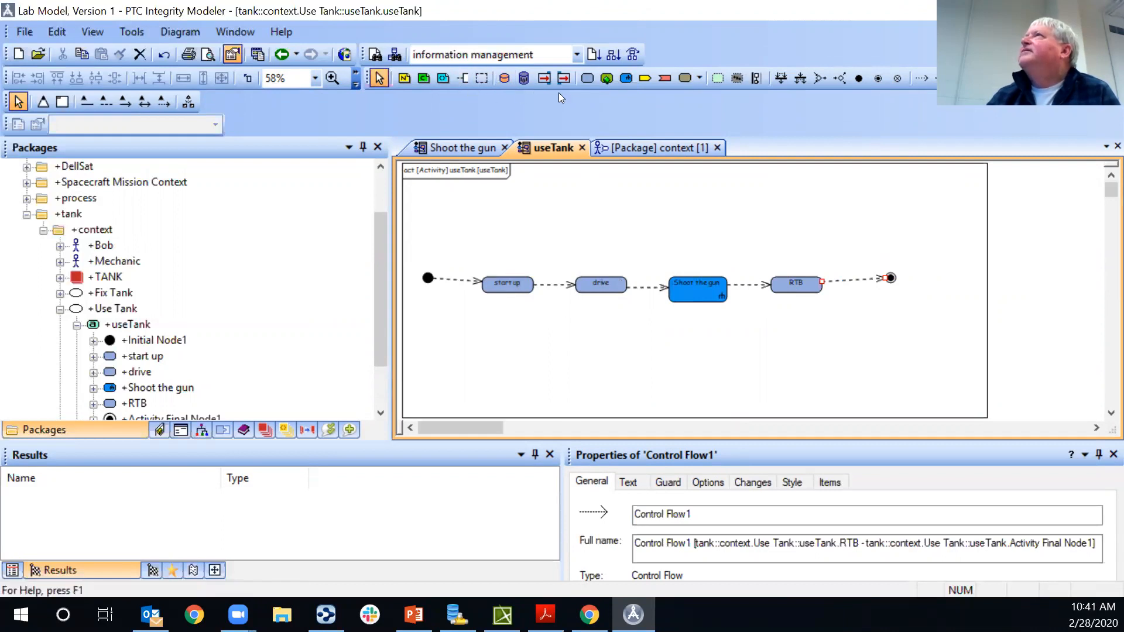
Add an activity partition named "the tank" to the useTank activity diagram
click(755, 78)
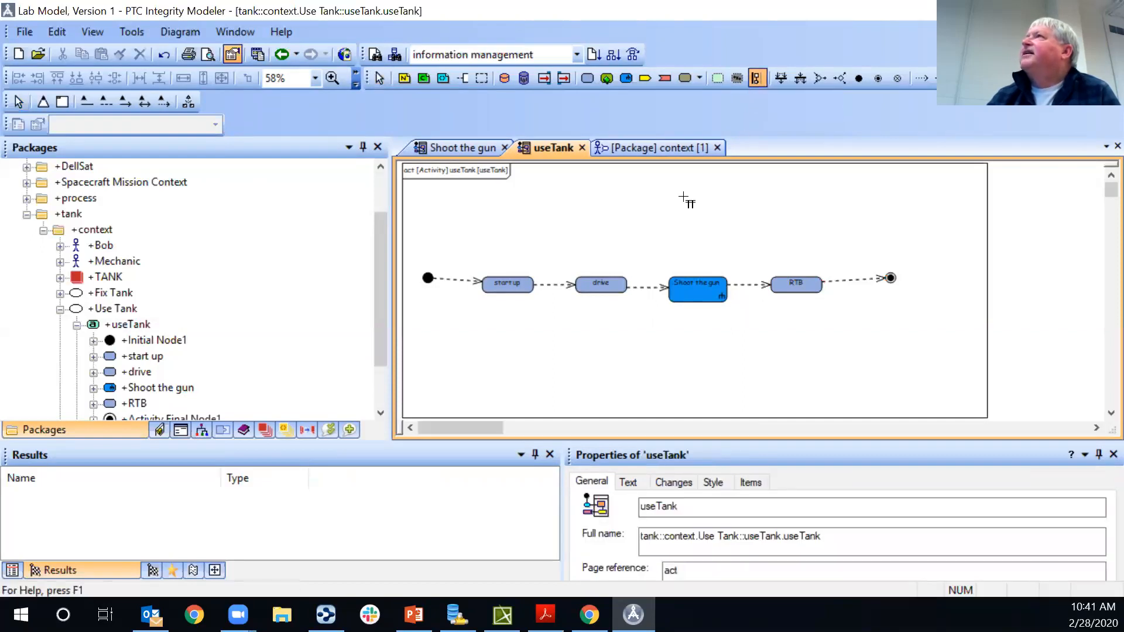
click(541, 226)
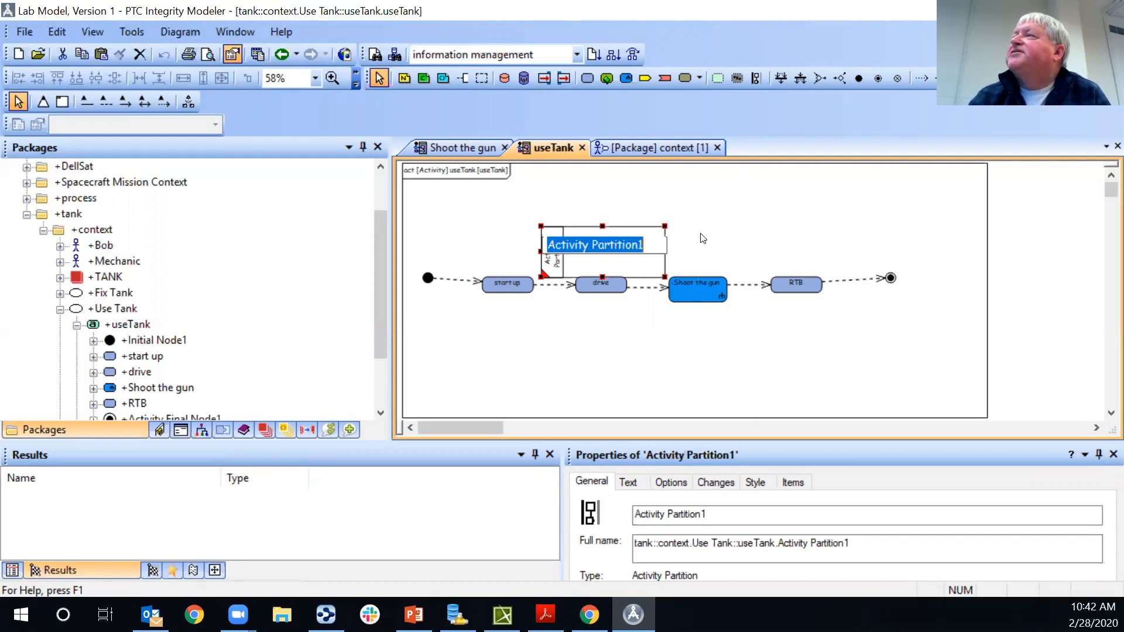
text(the)
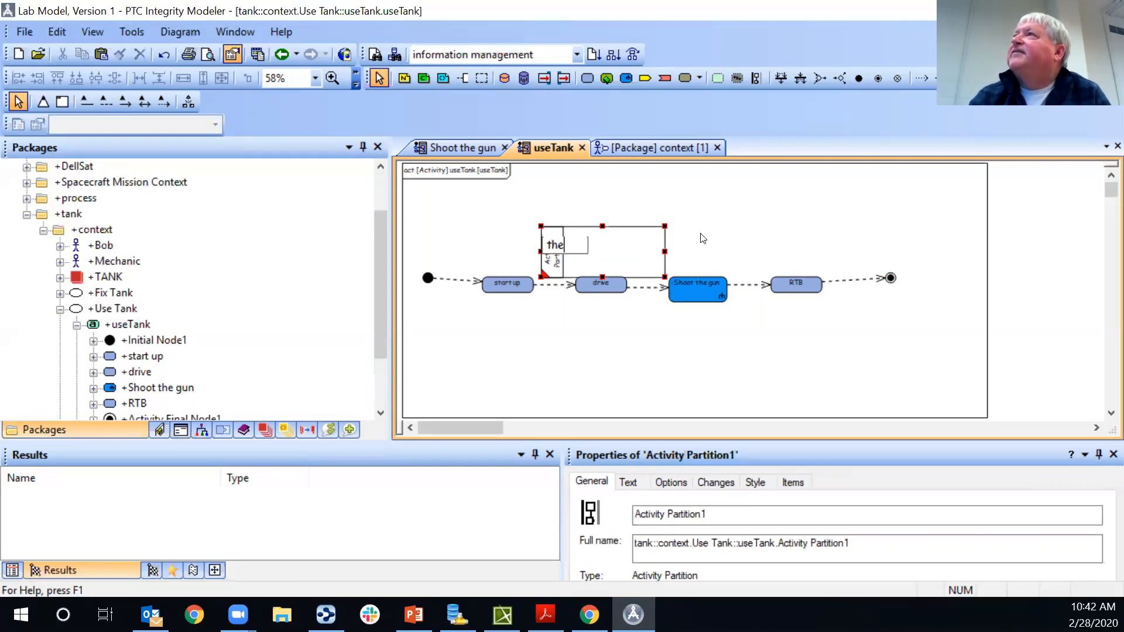
text( taknk)
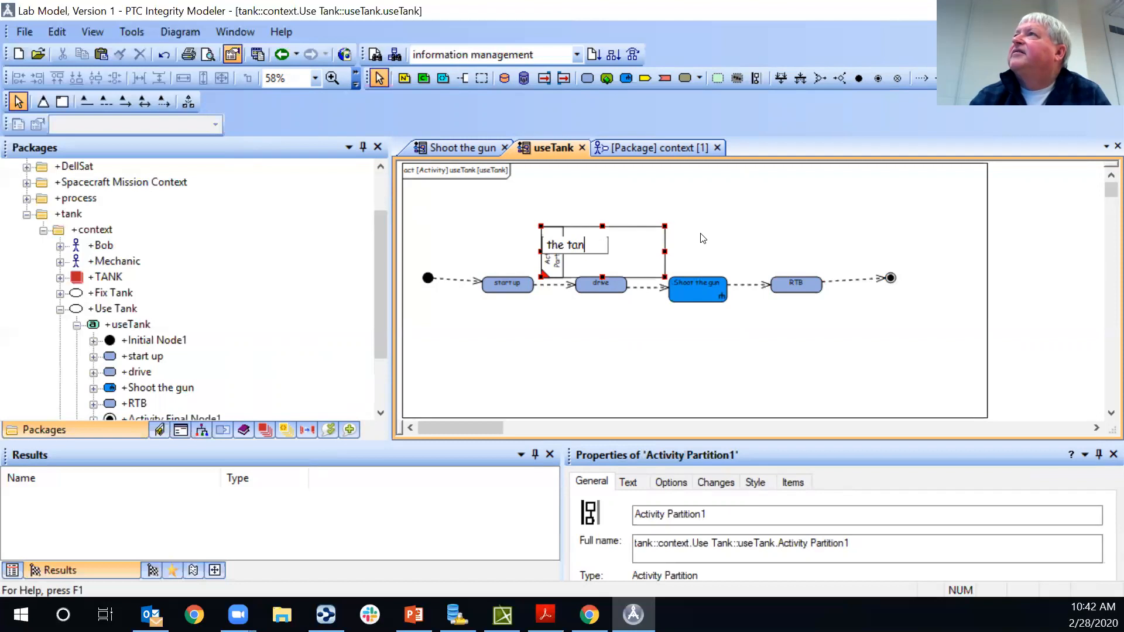
key(Return)
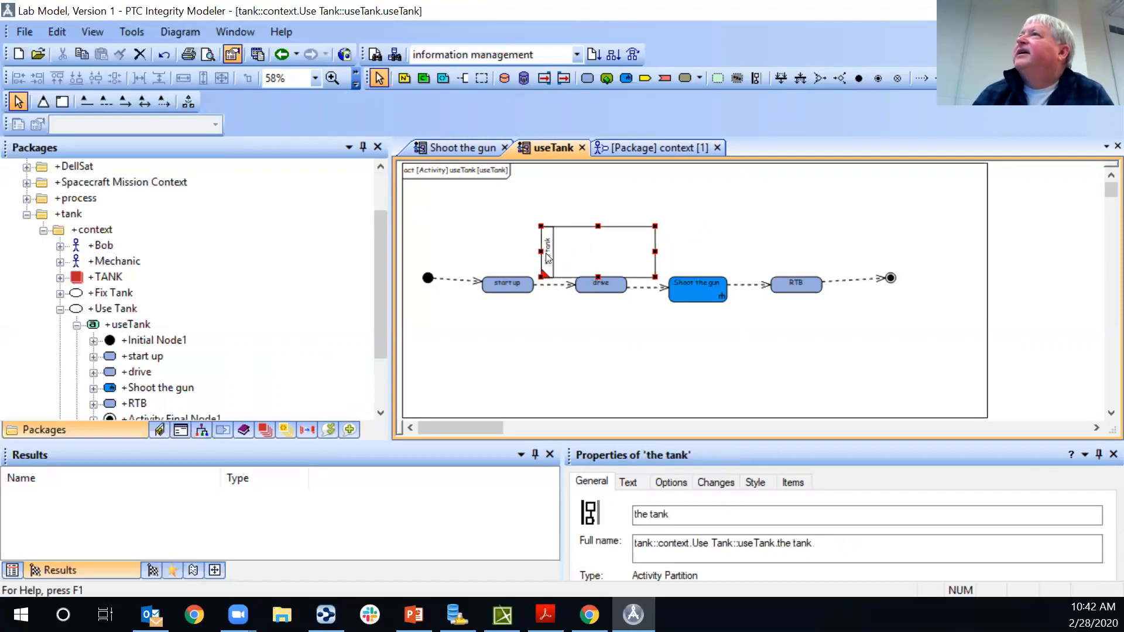
Reposition and enlarge the tank partition so it encloses all the actions and the activity final node
drag(548, 245, 474, 230)
drag(874, 333, 925, 349)
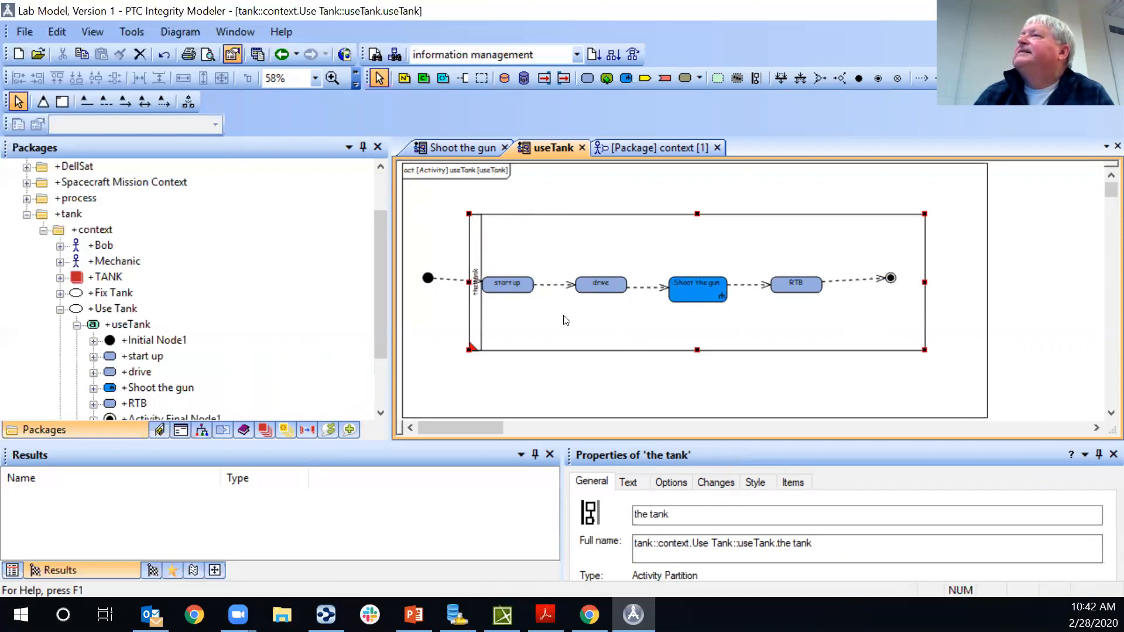
drag(468, 349, 449, 348)
click(466, 368)
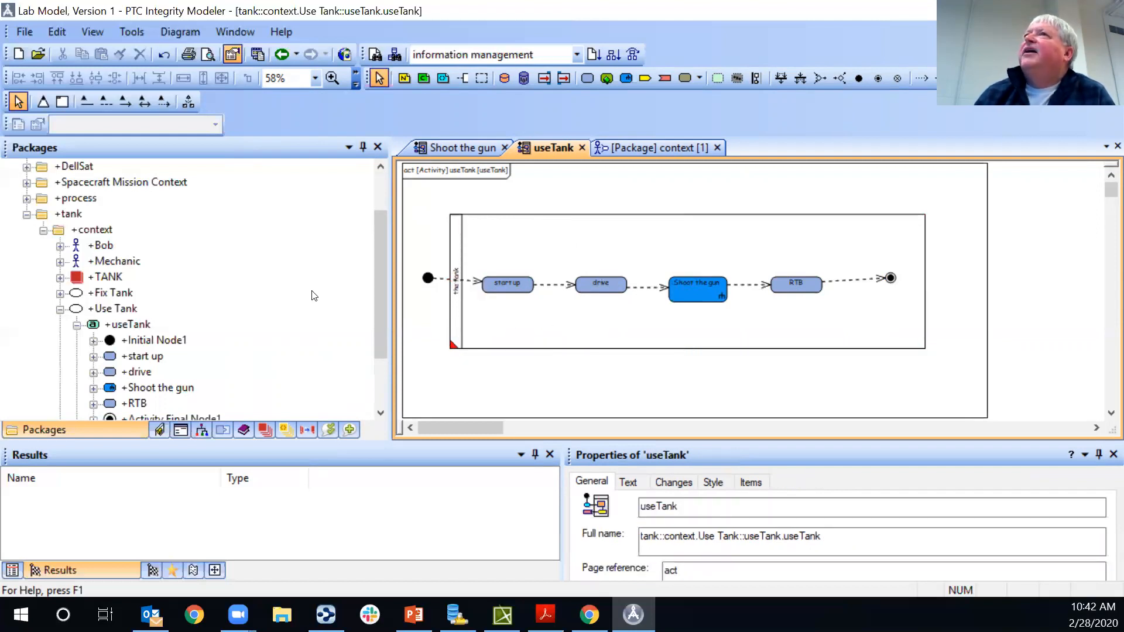
Link the TANK block from the context package to the tank activity partition
click(458, 311)
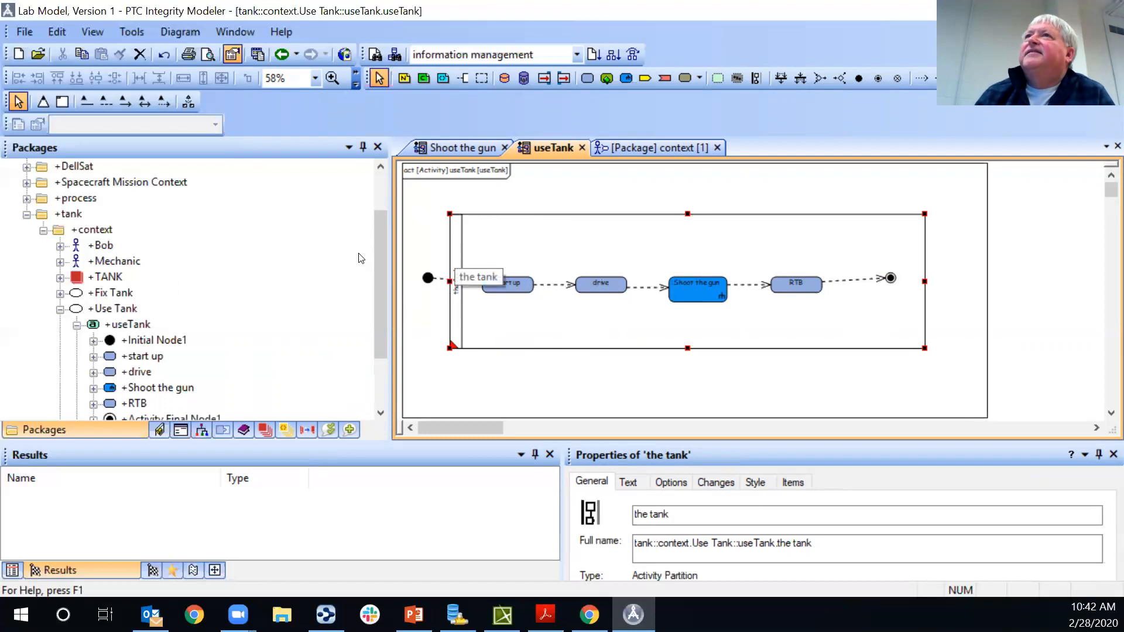
click(104, 278)
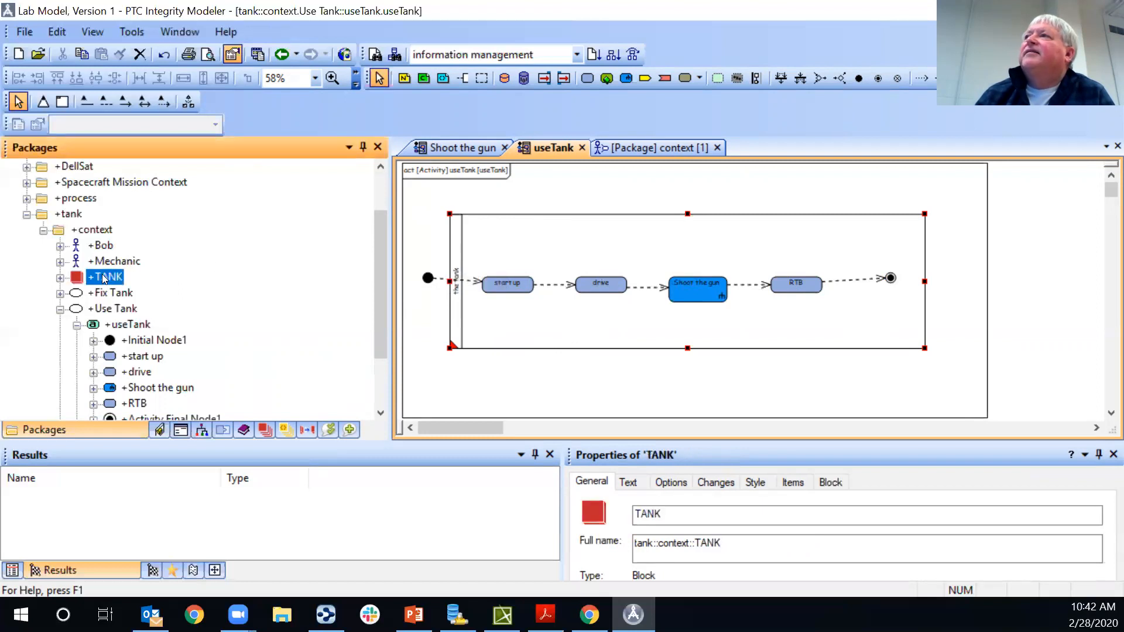
drag(105, 279, 458, 271)
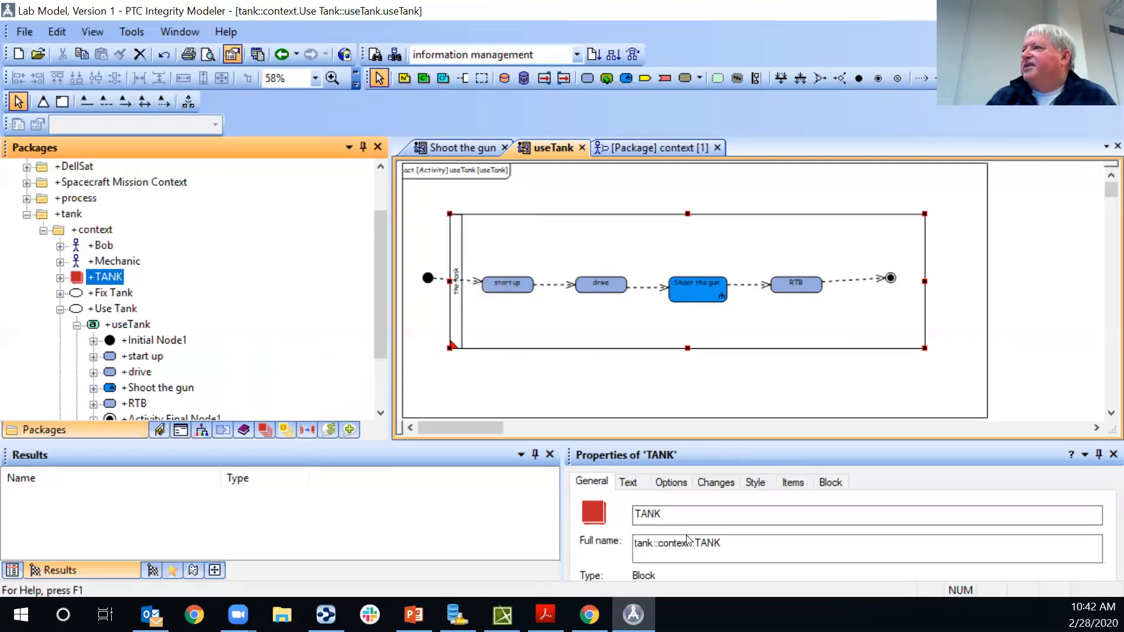
Turn on Show Linked Item Name and Show Type in the view options of the tank partition
click(480, 352)
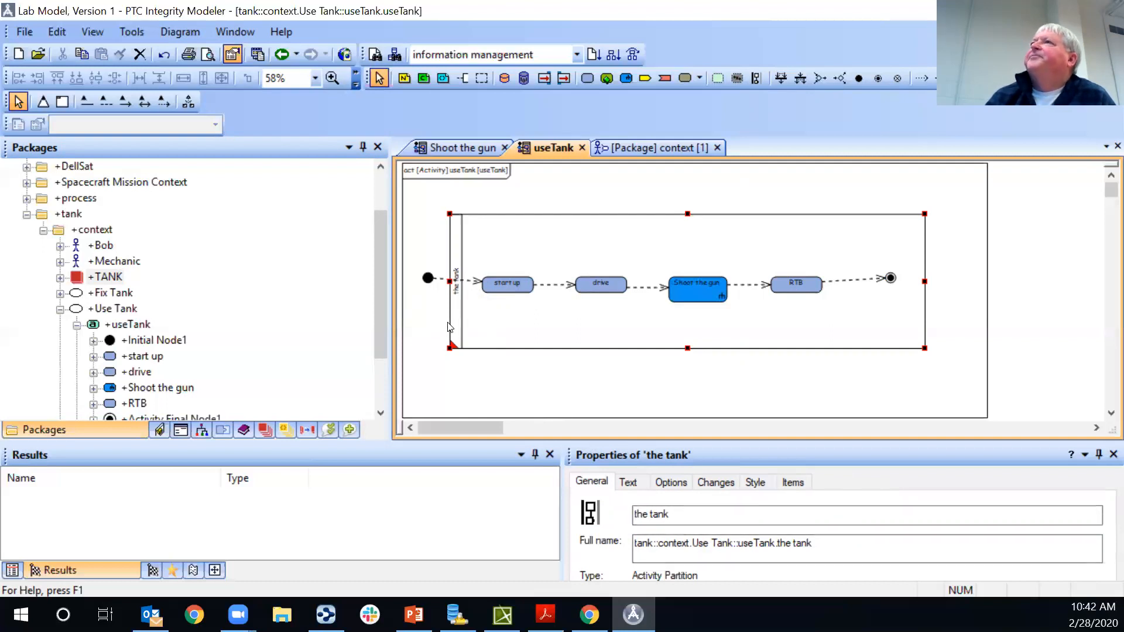
right_click(456, 302)
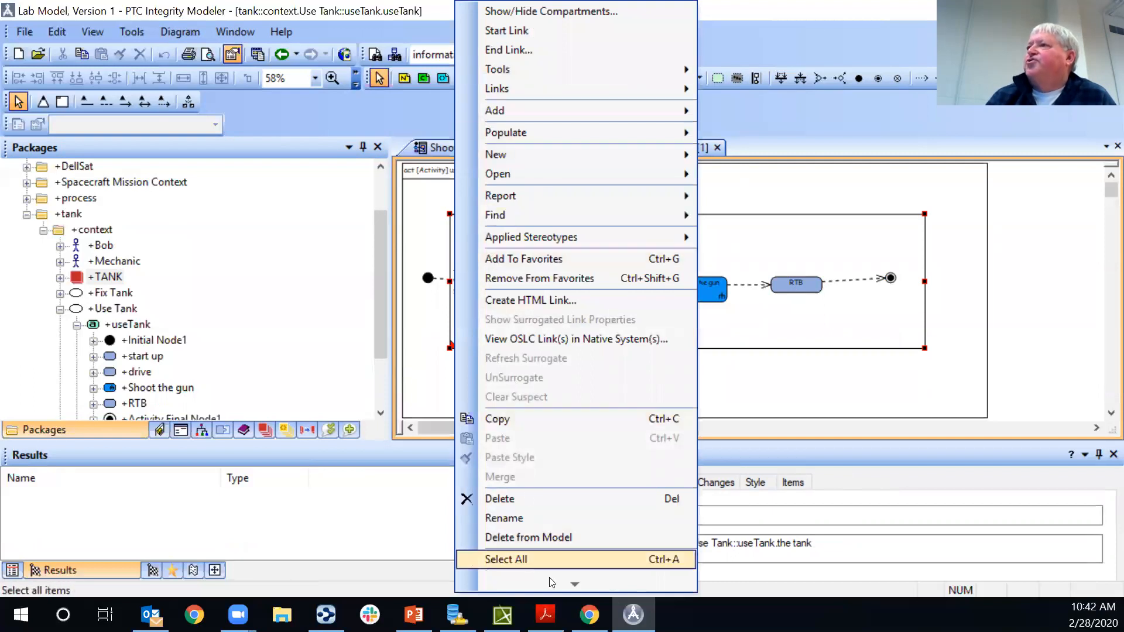
click(578, 587)
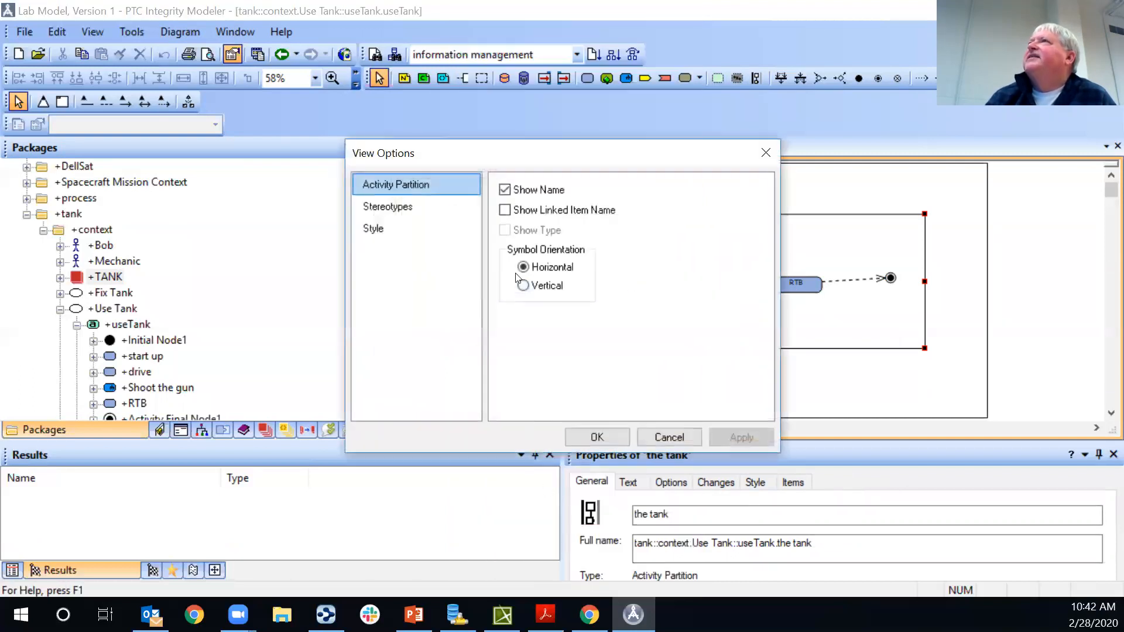
click(505, 211)
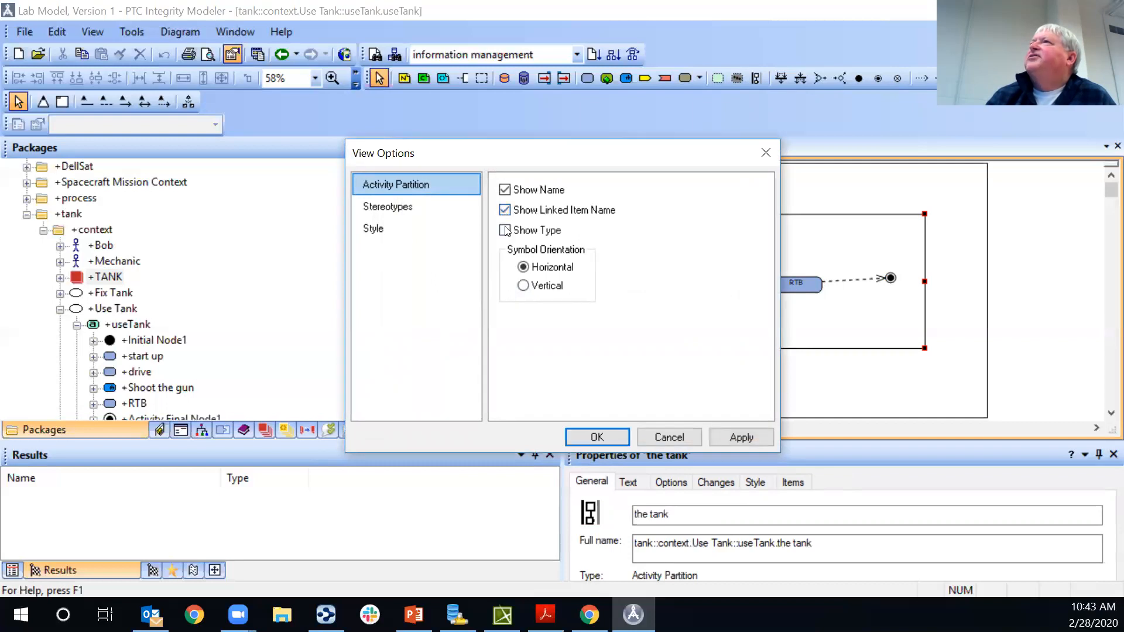
click(505, 231)
click(599, 436)
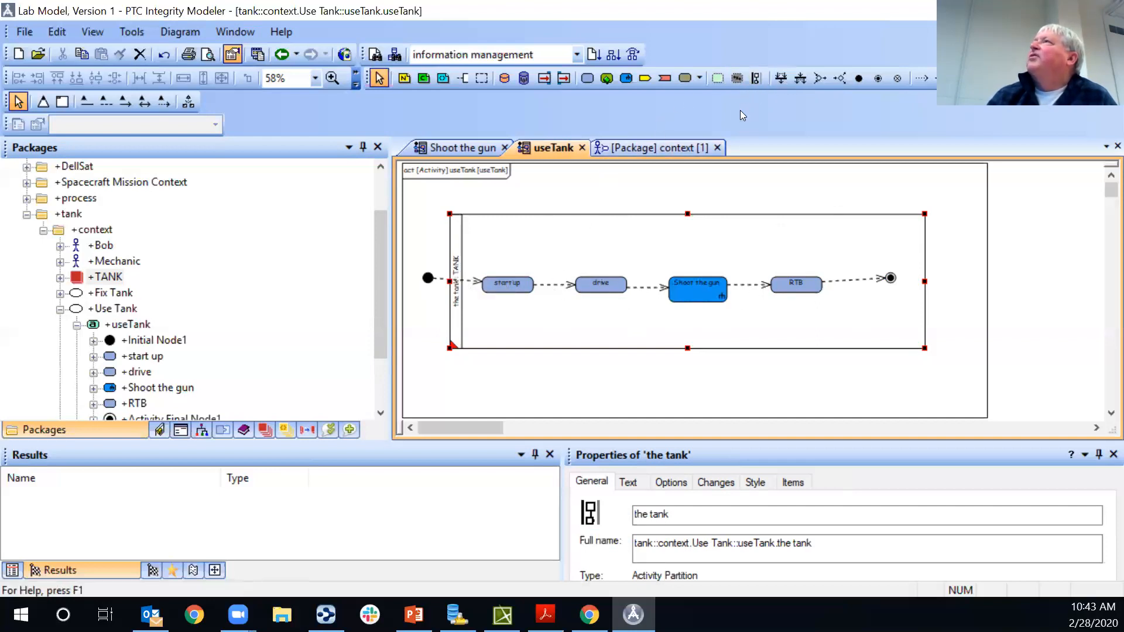
click(756, 79)
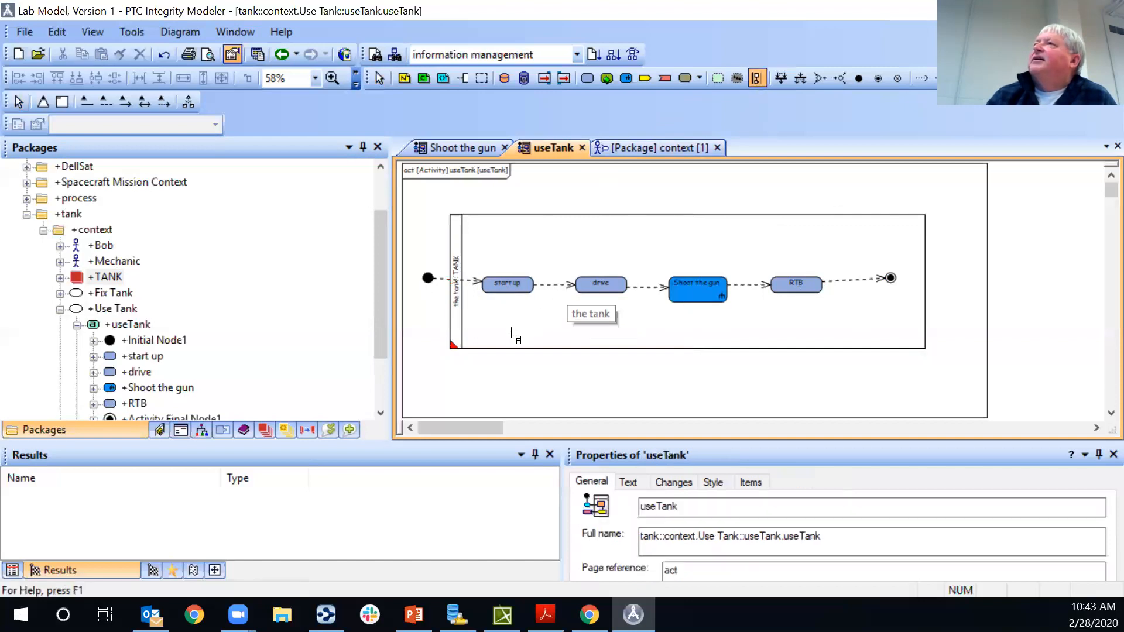
click(457, 336)
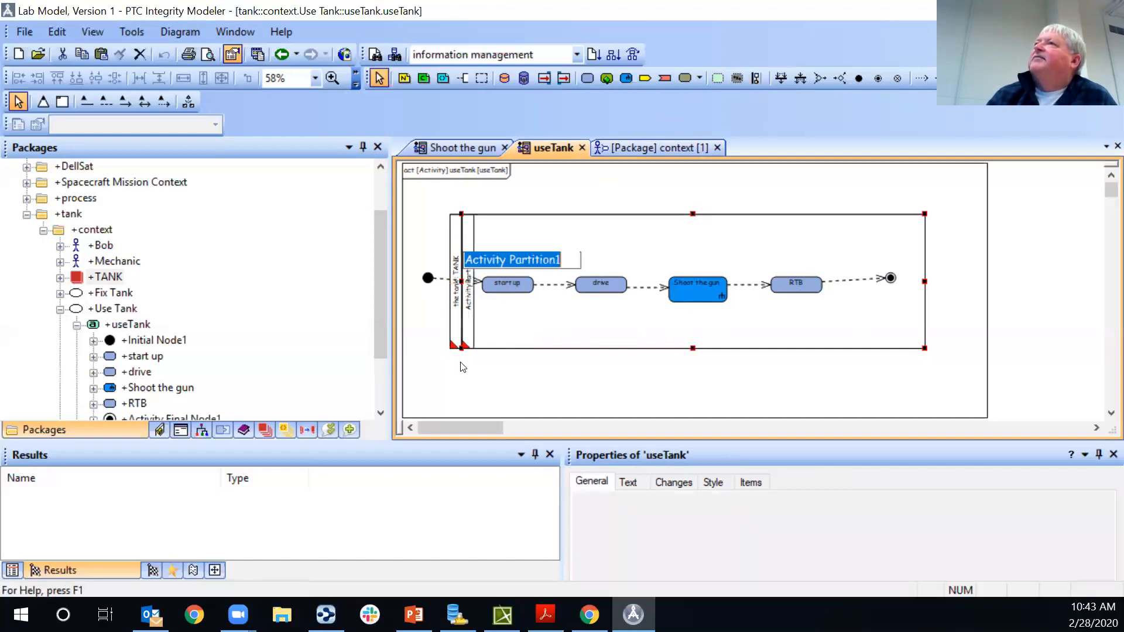
click(467, 325)
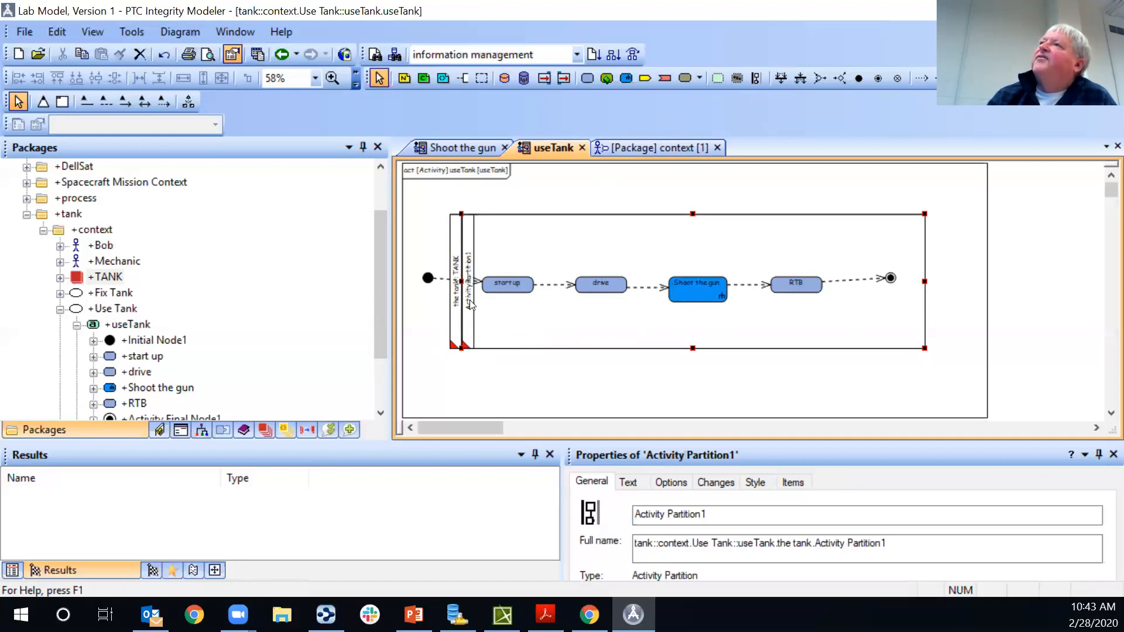
drag(466, 305, 456, 327)
click(161, 58)
click(161, 58)
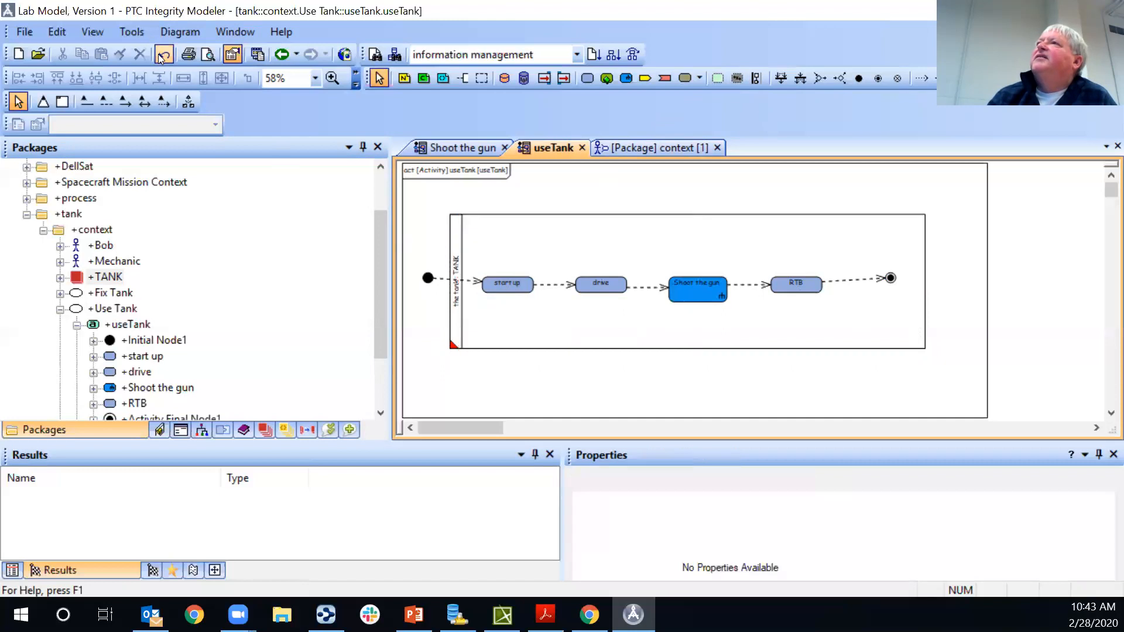
Add a second activity partition named after the Use Tank actor and stack it directly beneath the tank partition
click(755, 78)
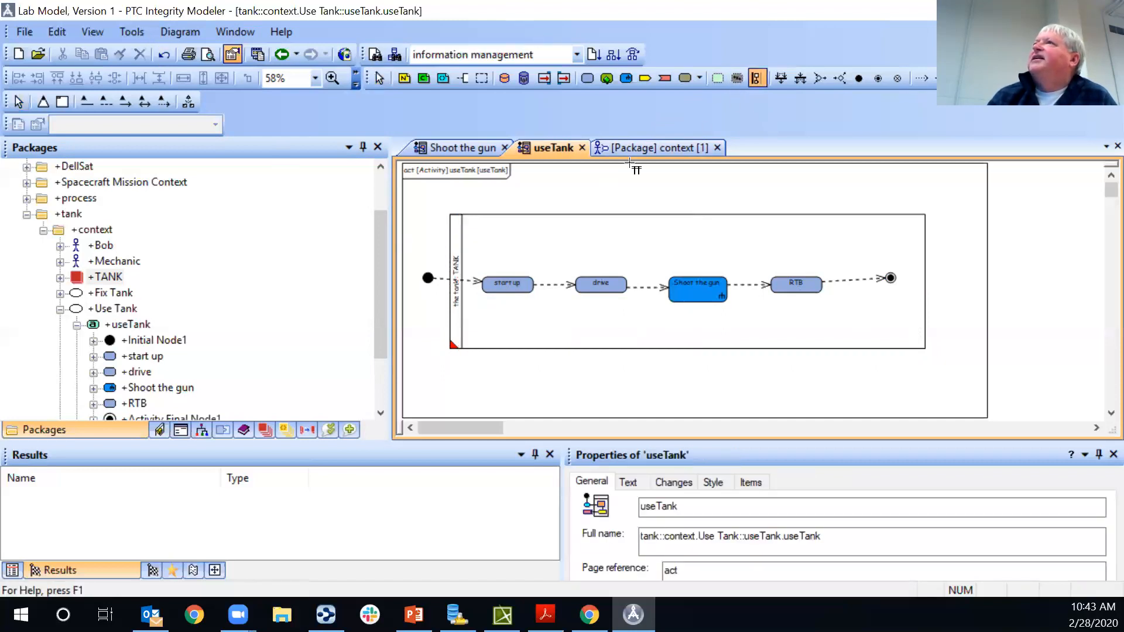
click(449, 372)
scroll(698, 393, down, 2)
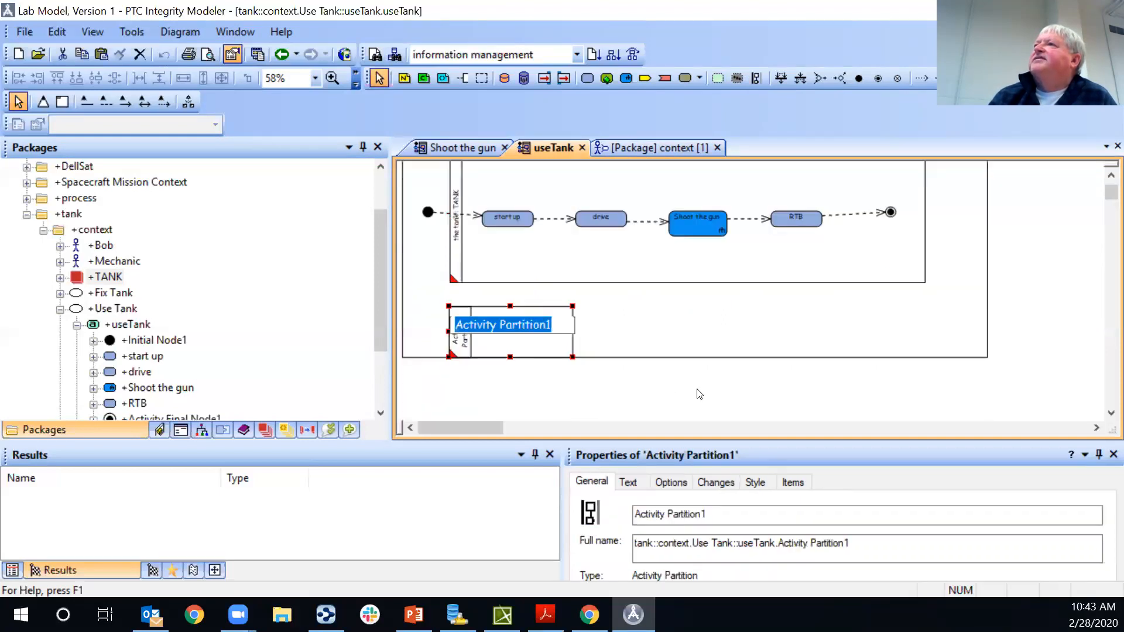
scroll(700, 394, up, 2)
key(Return)
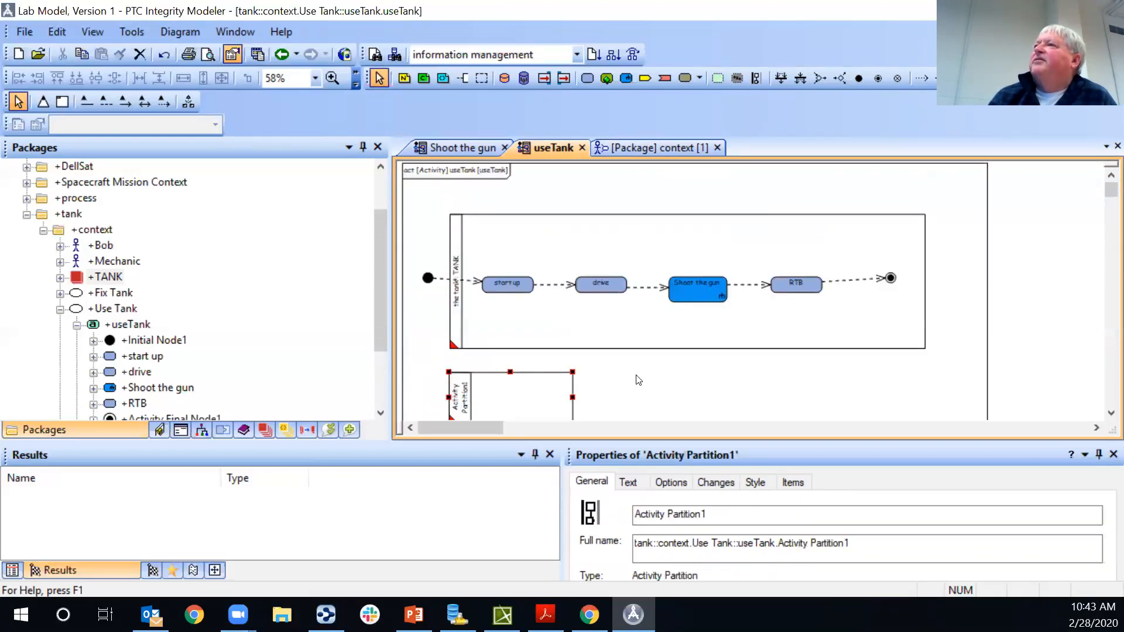
click(460, 399)
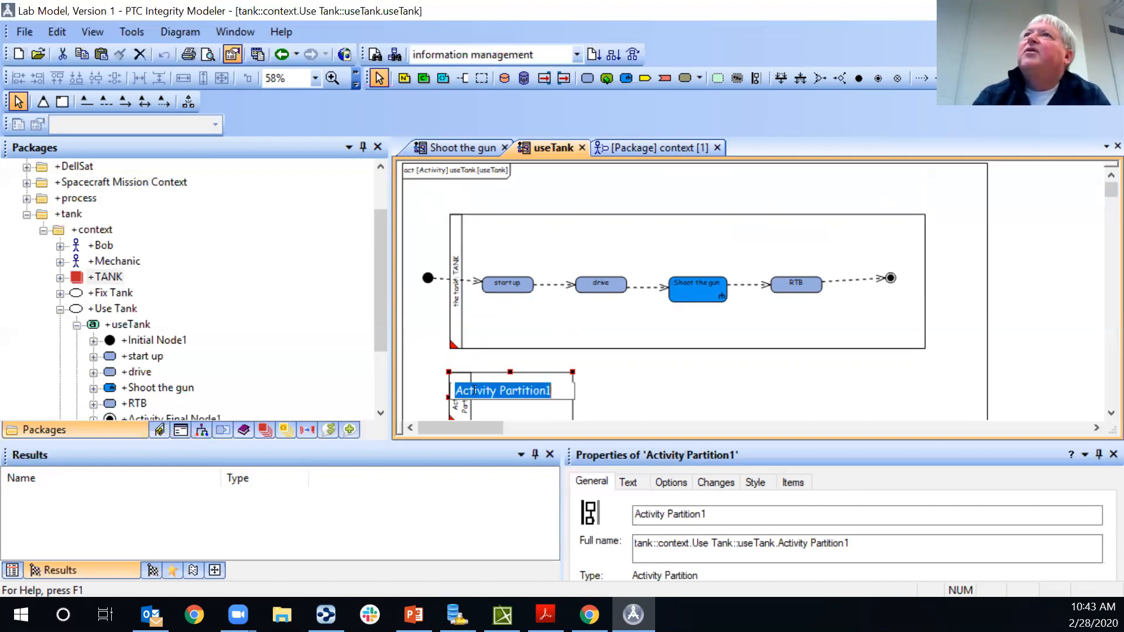
text(Bob)
key(Return)
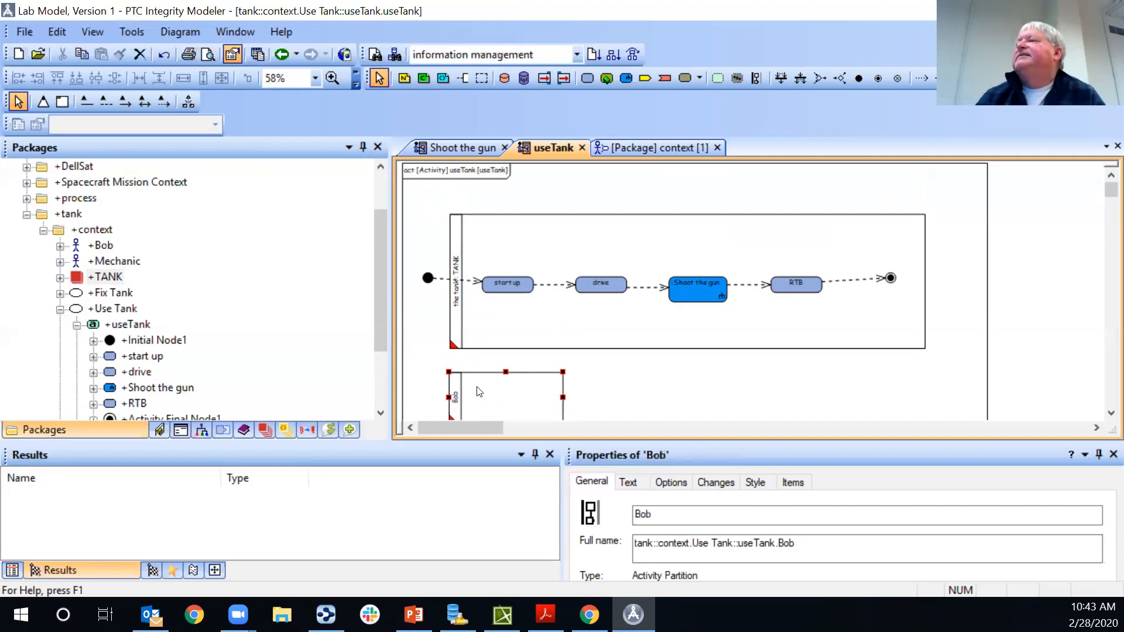
drag(458, 394, 453, 333)
drag(479, 245, 455, 268)
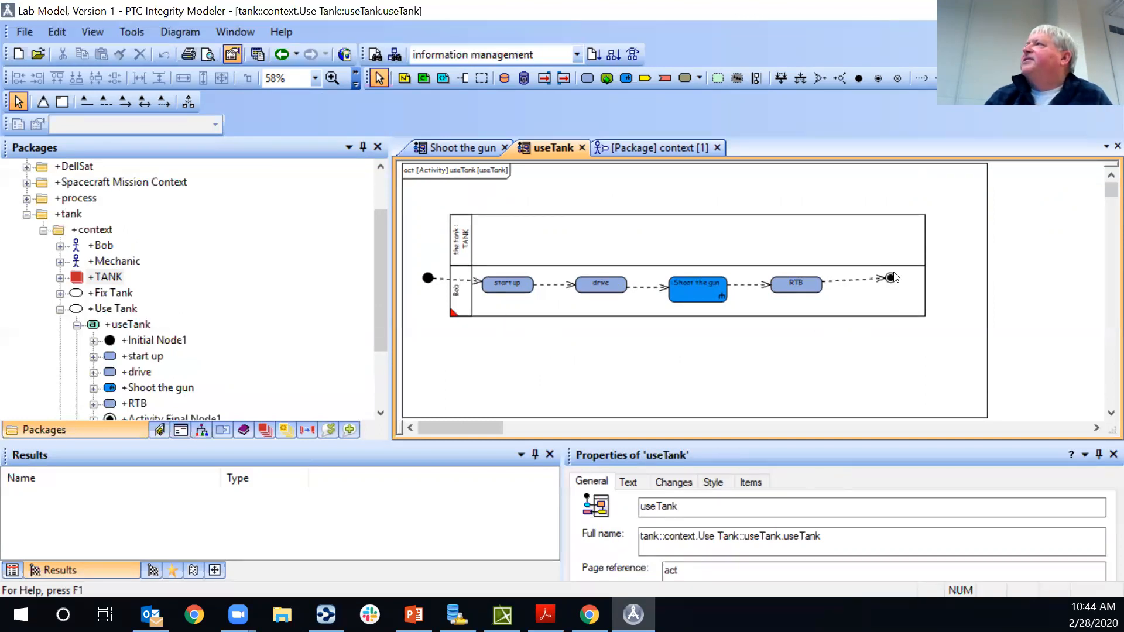
Move drive, Shoot the gun and RTB into the tank lane, and the initial node and start up into the actor's lane
drag(560, 278, 581, 298)
click(539, 291)
click(576, 307)
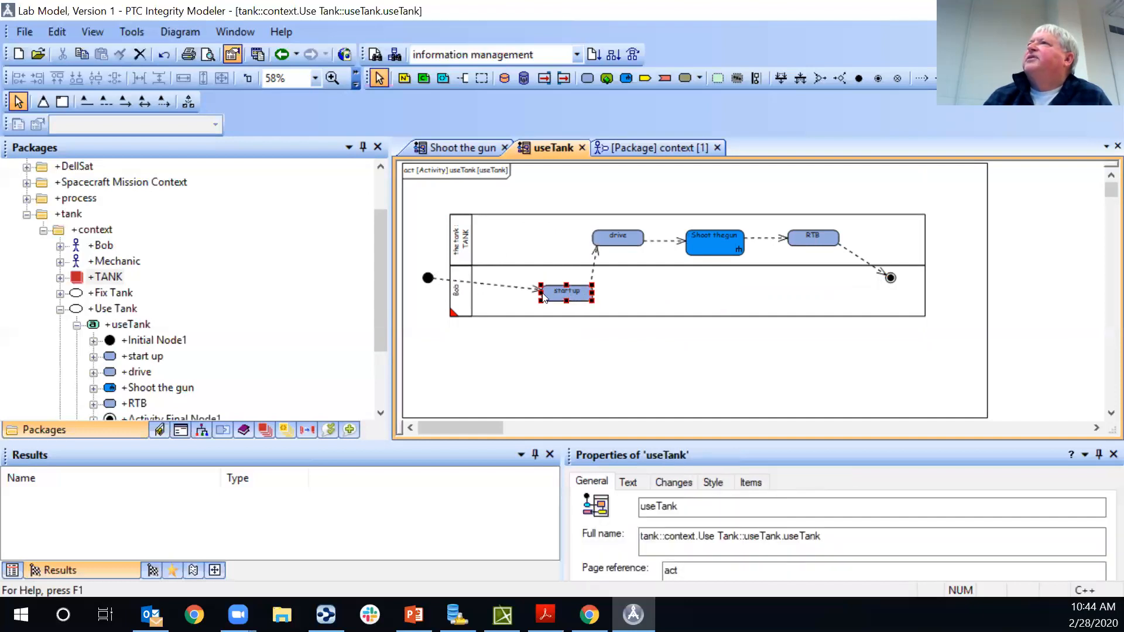
drag(425, 283, 525, 291)
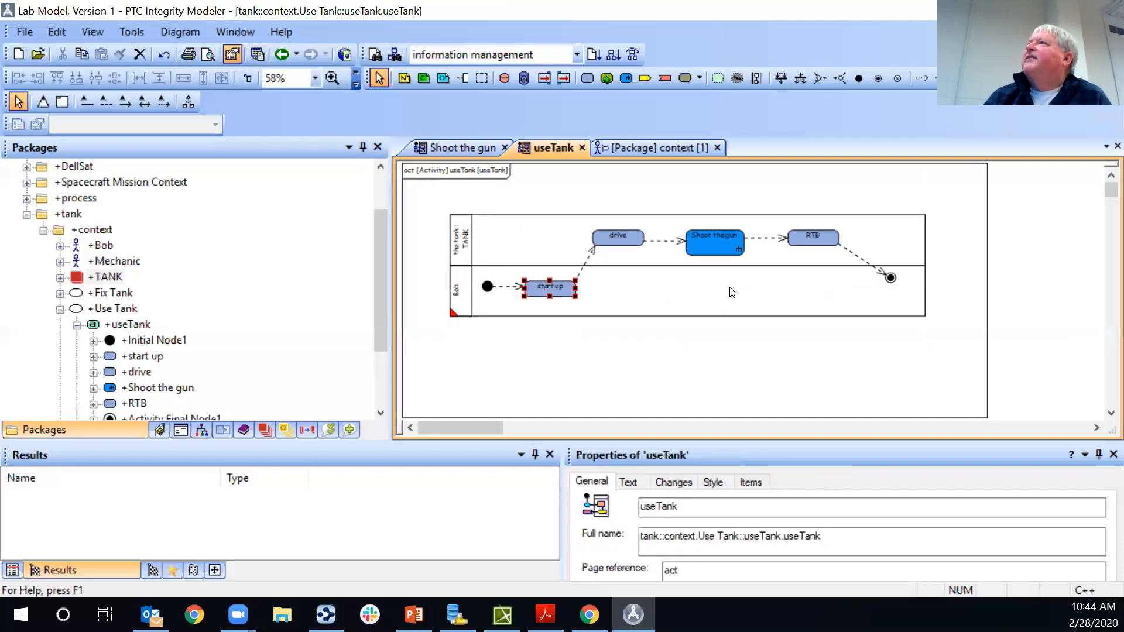
Lower the activity final node slightly and move the RTB action into the actor's lane beside it
click(890, 279)
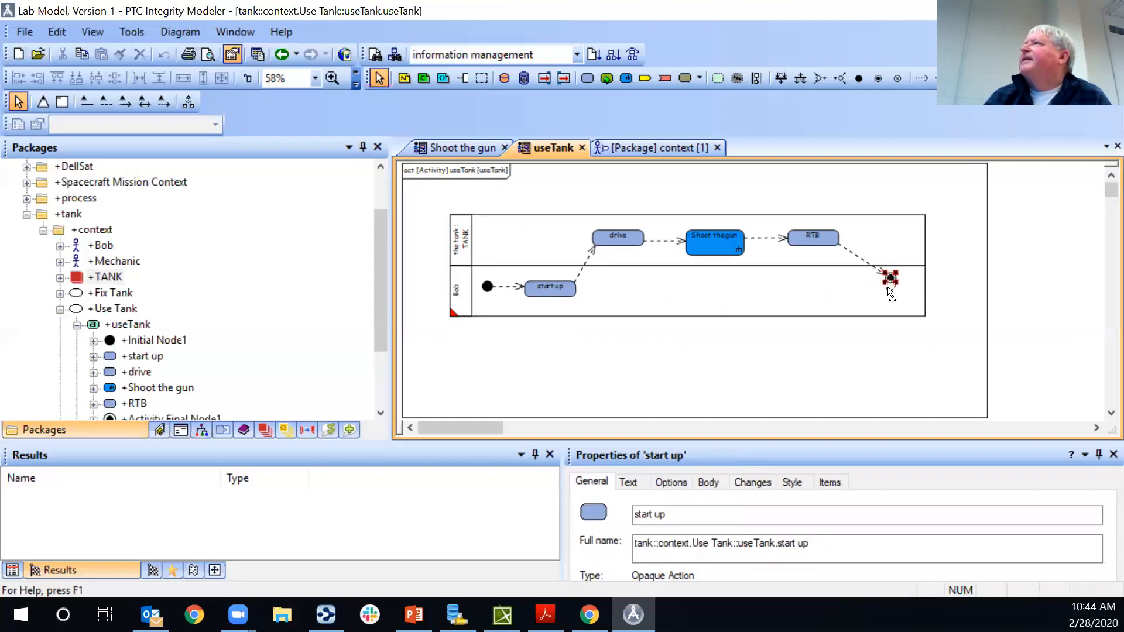
drag(889, 285, 889, 287)
drag(807, 237, 791, 290)
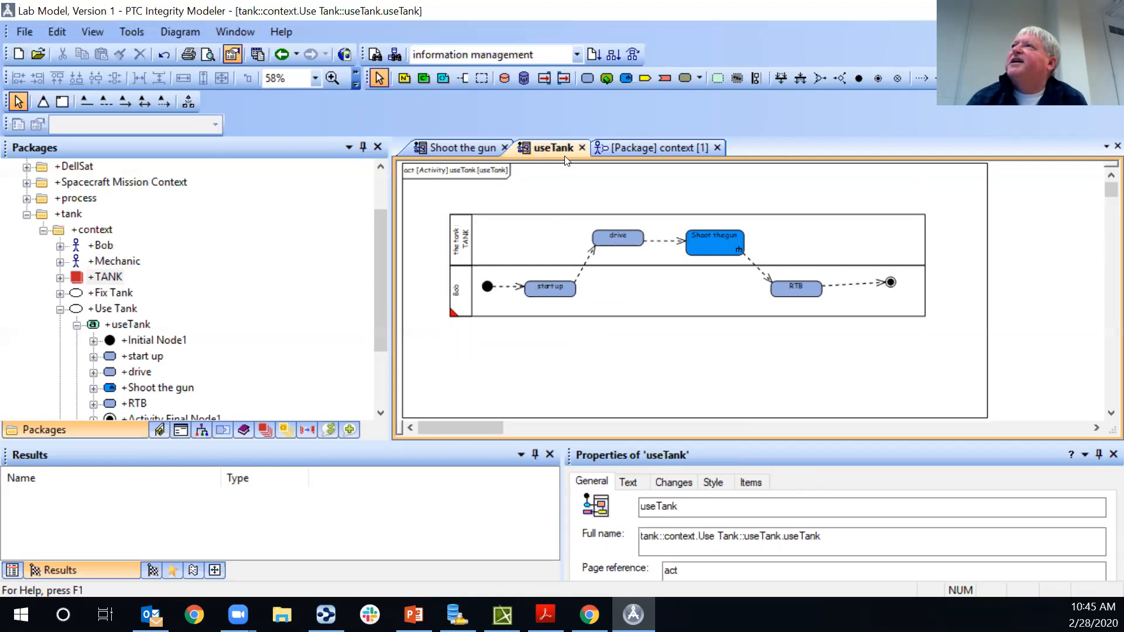
Examine which text categories are available for the Use Tank use case in the context diagram, giving the properties more room
click(640, 149)
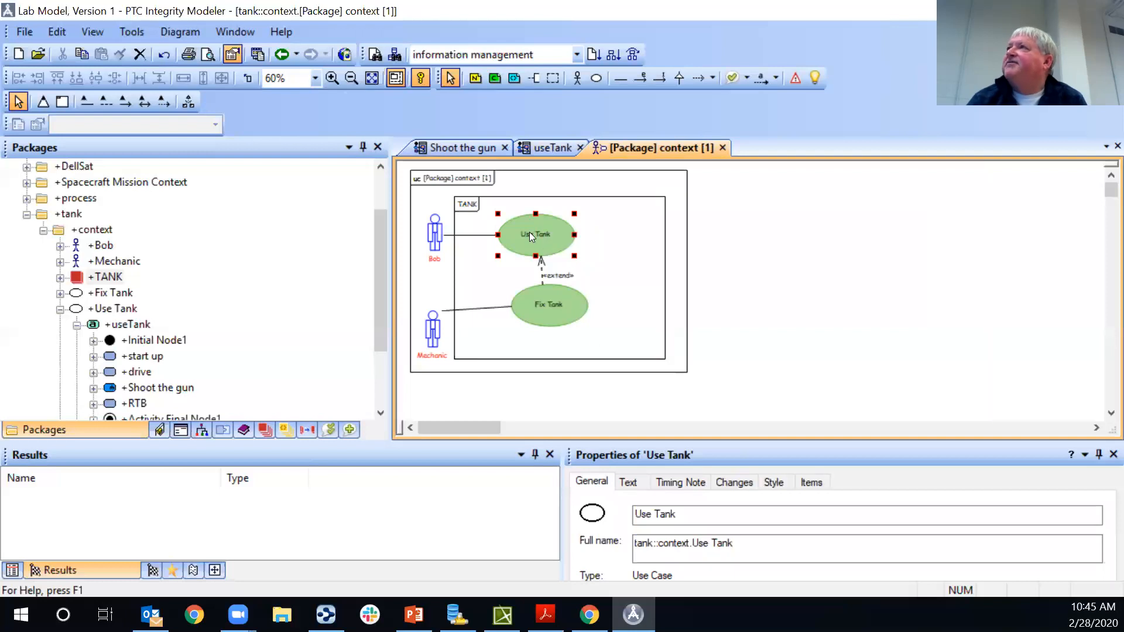
click(630, 482)
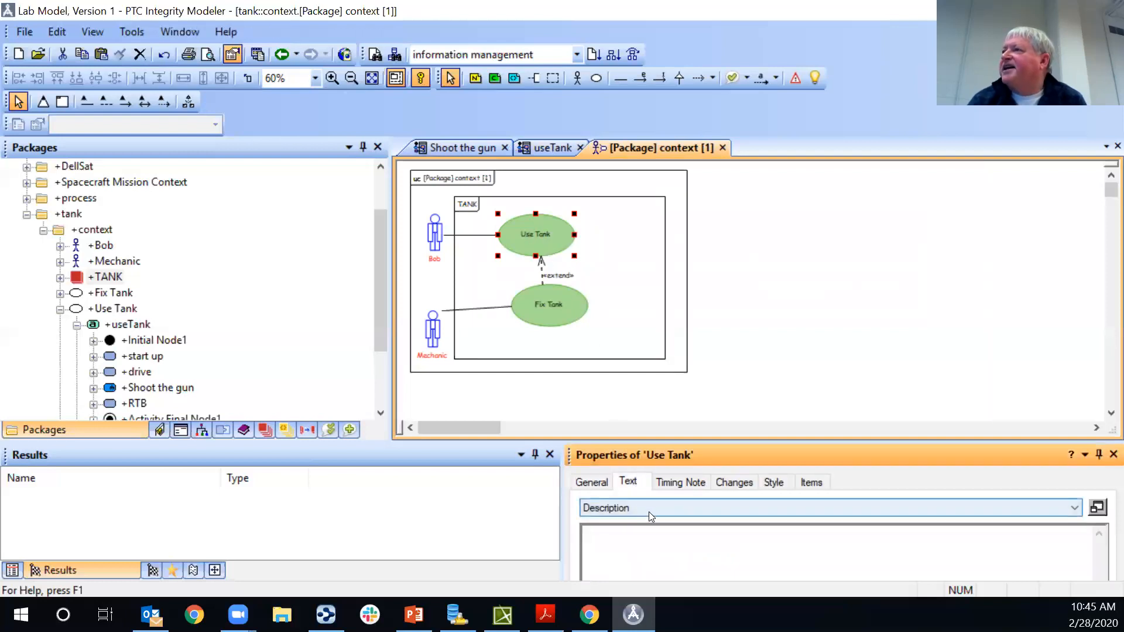
drag(648, 443, 648, 403)
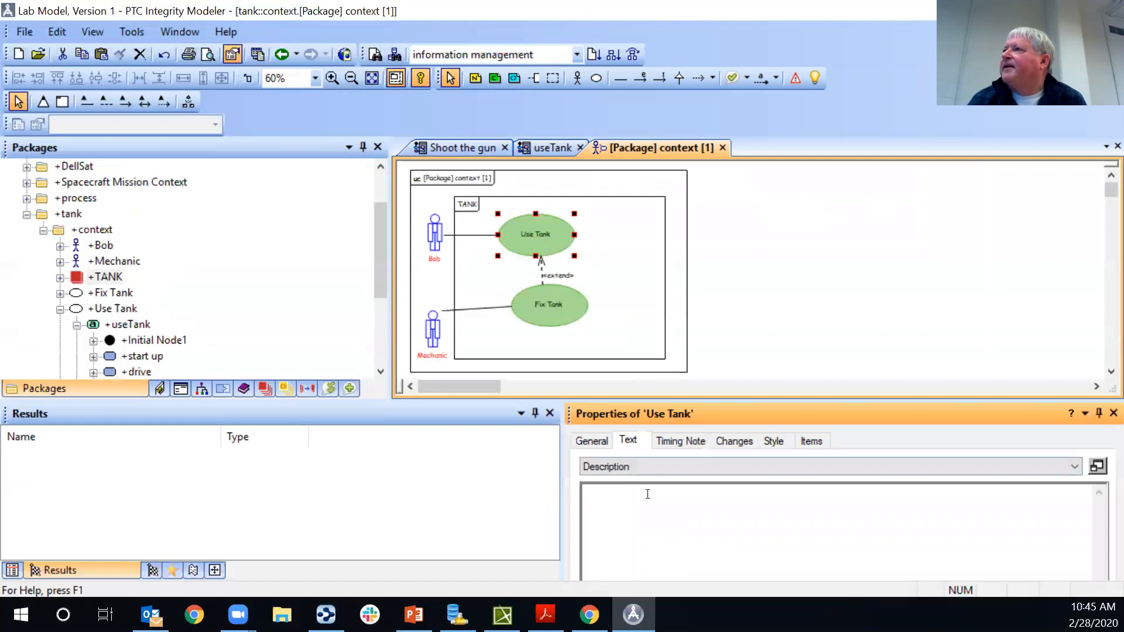
click(631, 462)
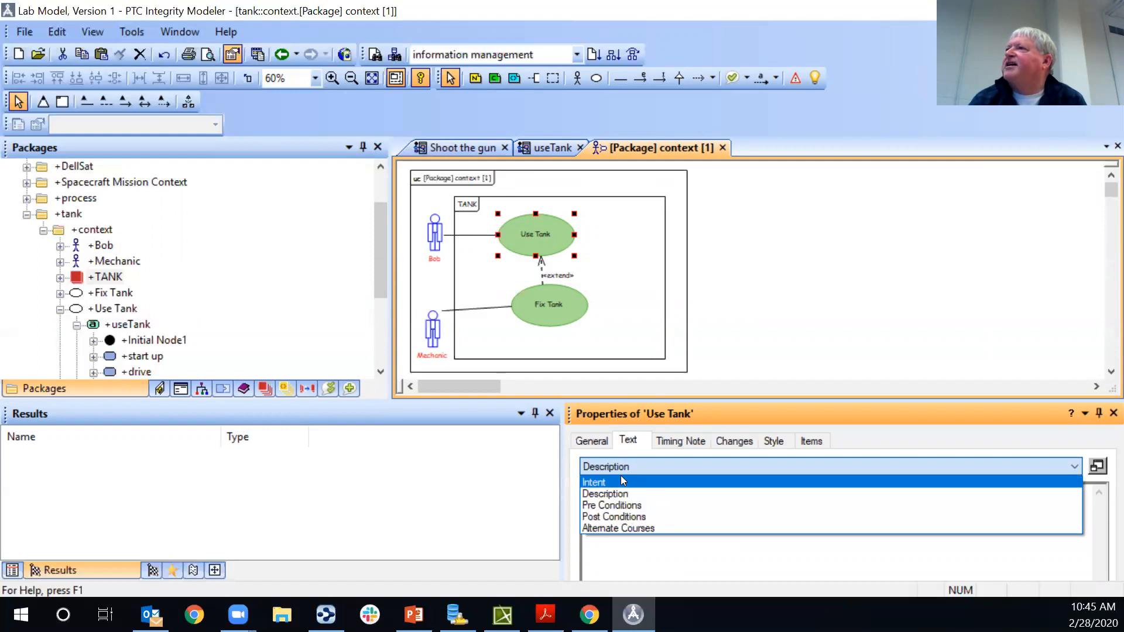
click(726, 370)
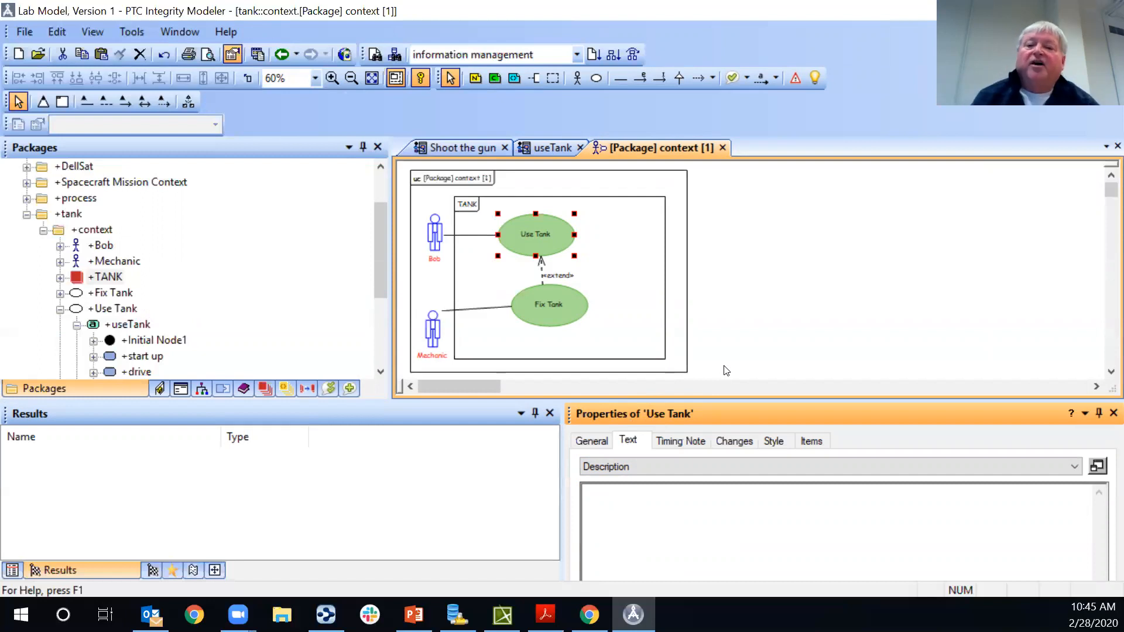
click(801, 263)
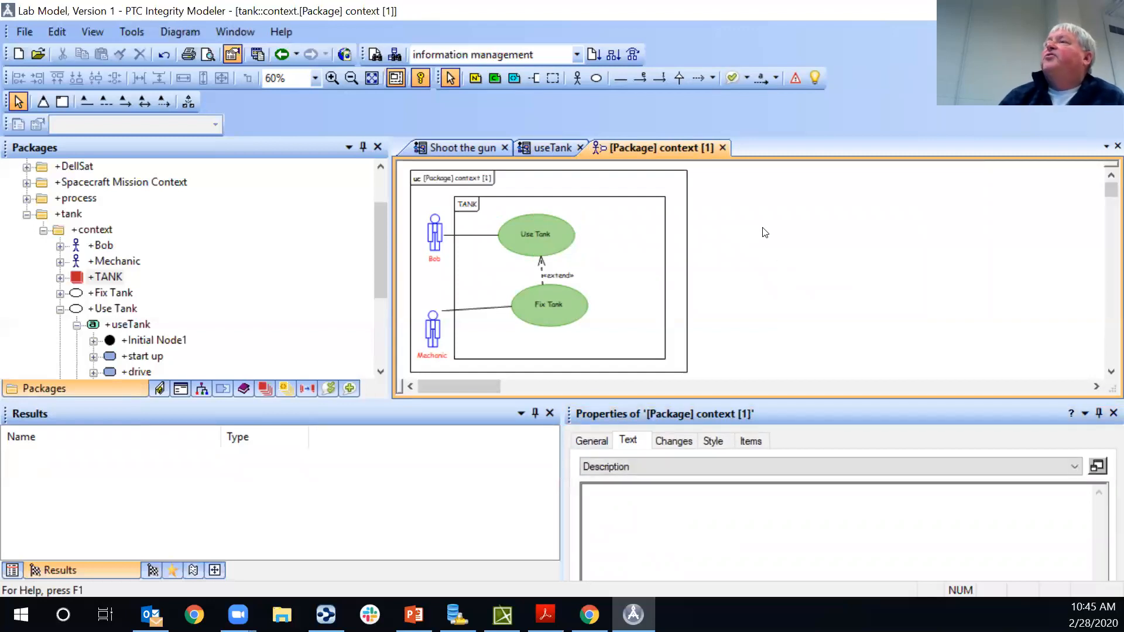
Create a sequence diagram for the Fix Tank use case from the context diagram
click(562, 306)
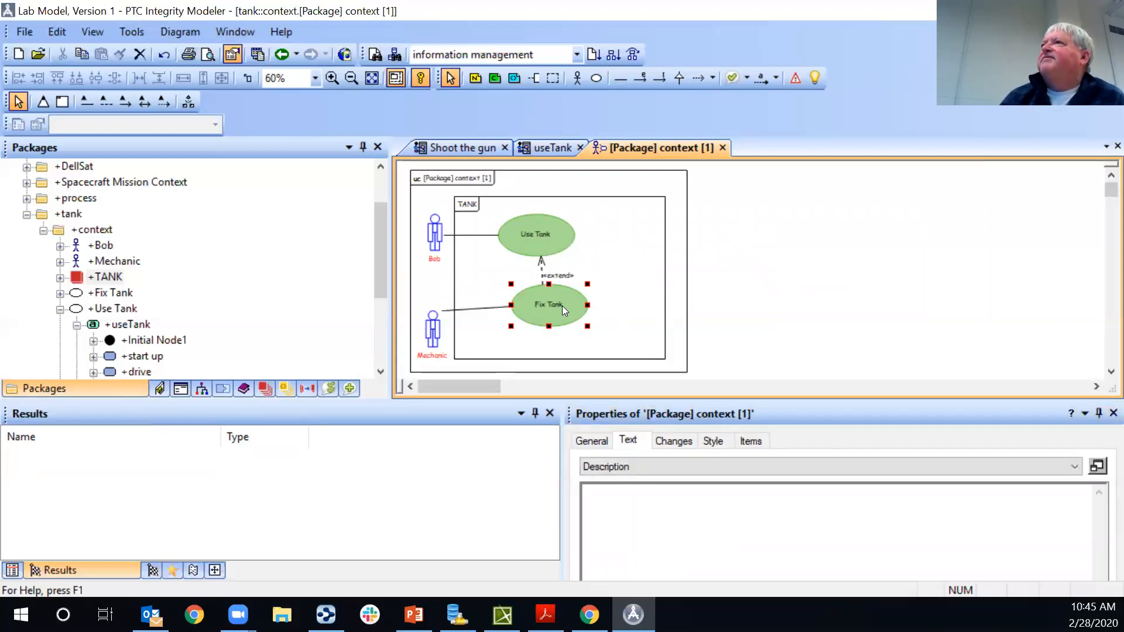
right_click(562, 306)
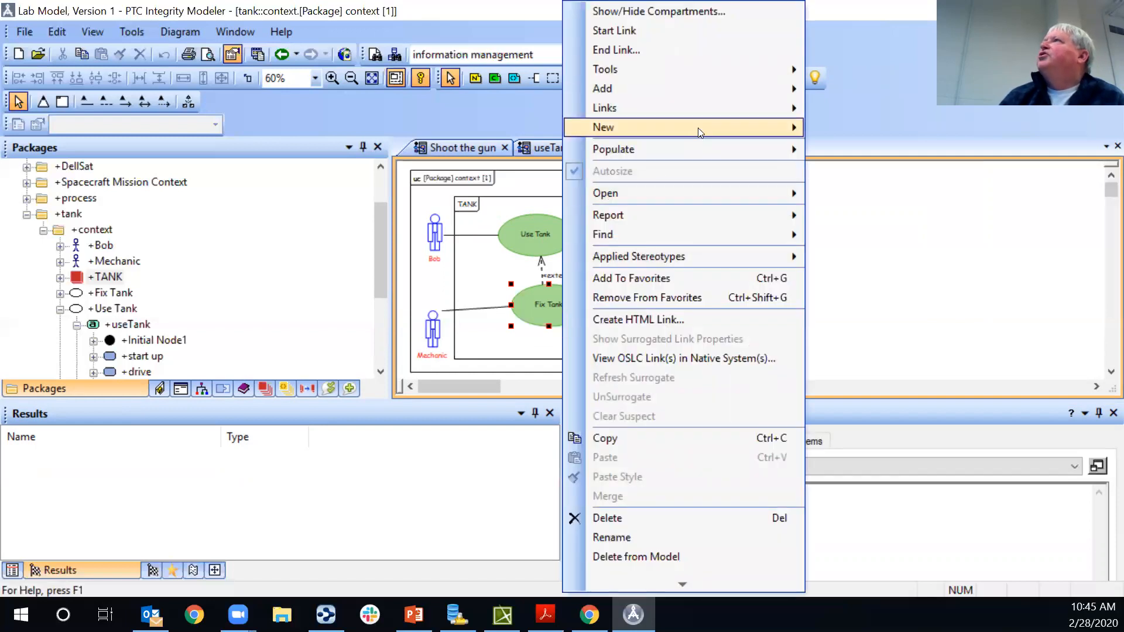
mouse_move(785, 135)
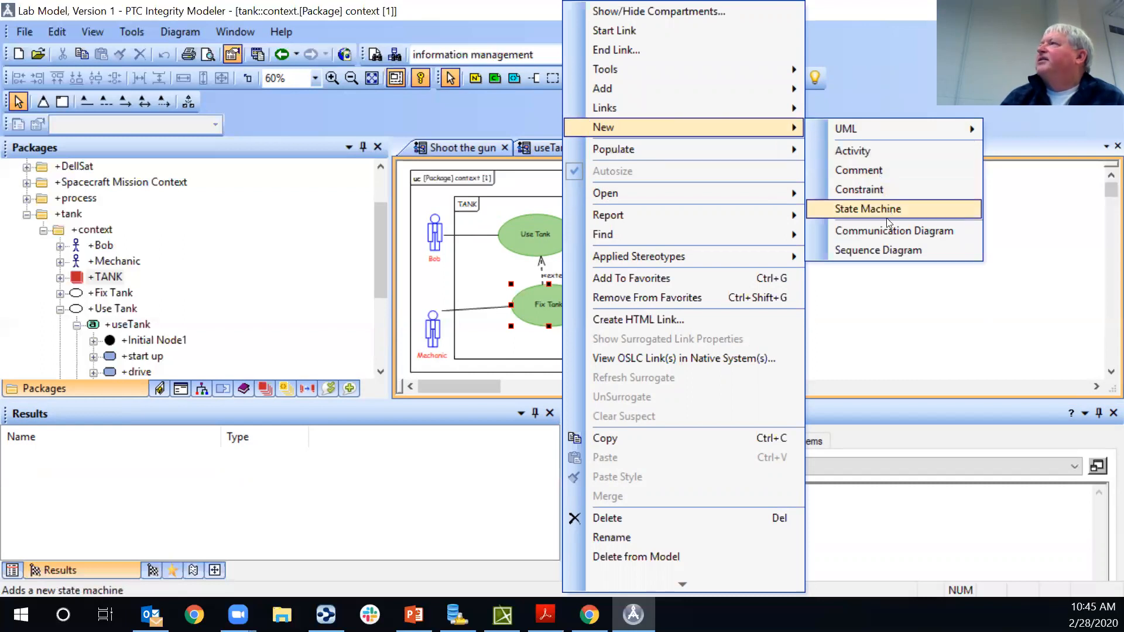
click(889, 250)
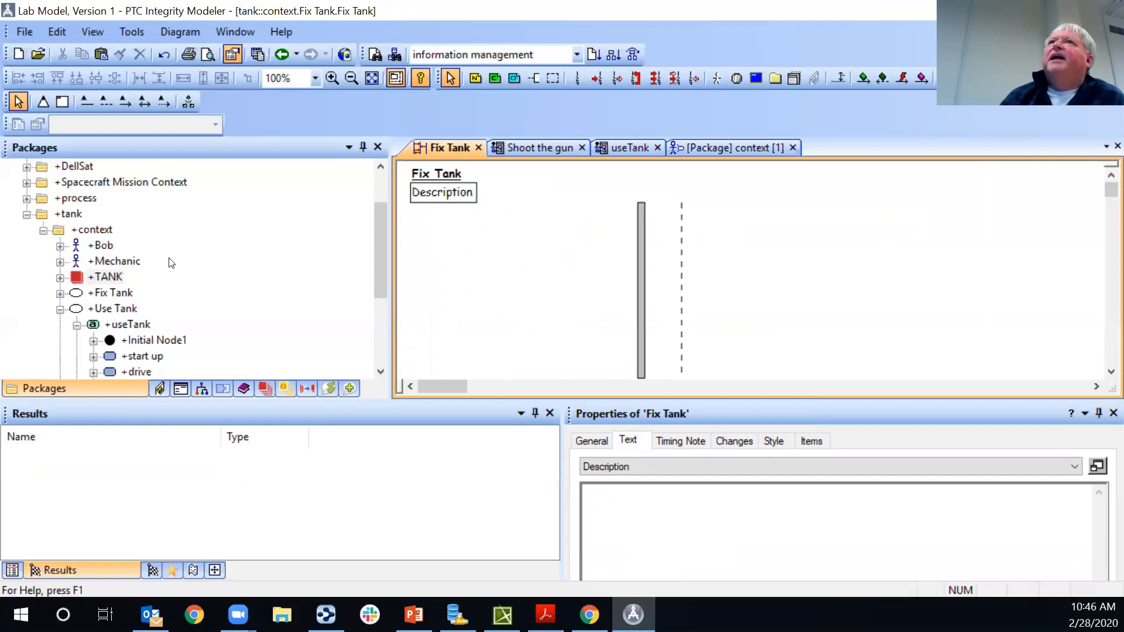
Place the Mechanic actor on the Fix Tank sequence diagram as a lifeline just beside the Description column
click(105, 246)
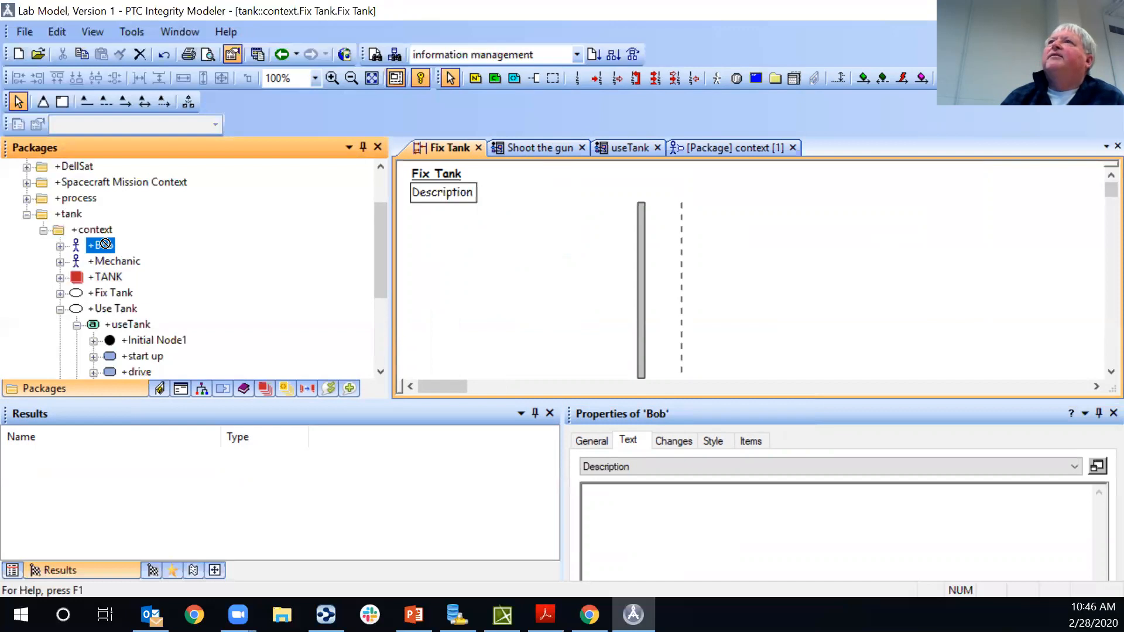
drag(109, 265, 497, 202)
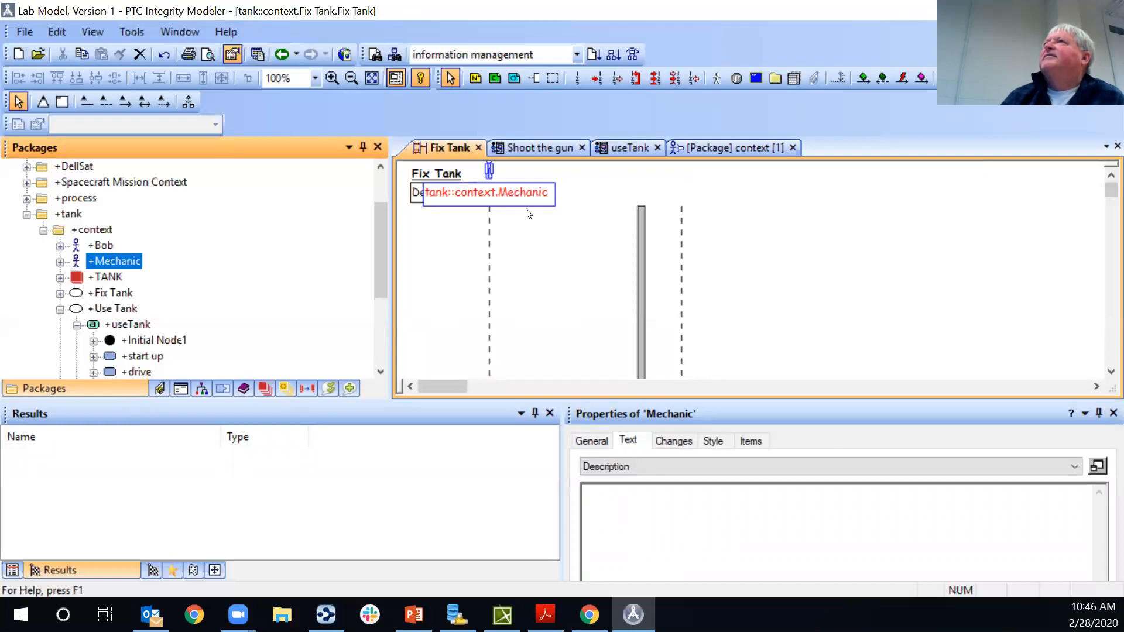
click(504, 194)
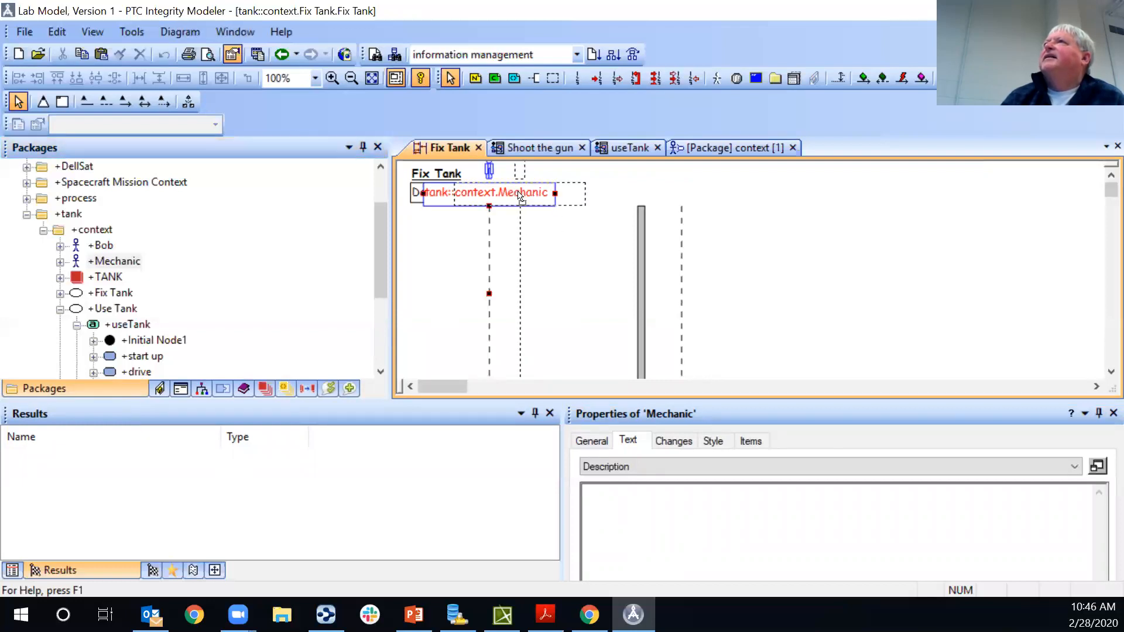
drag(519, 196, 560, 199)
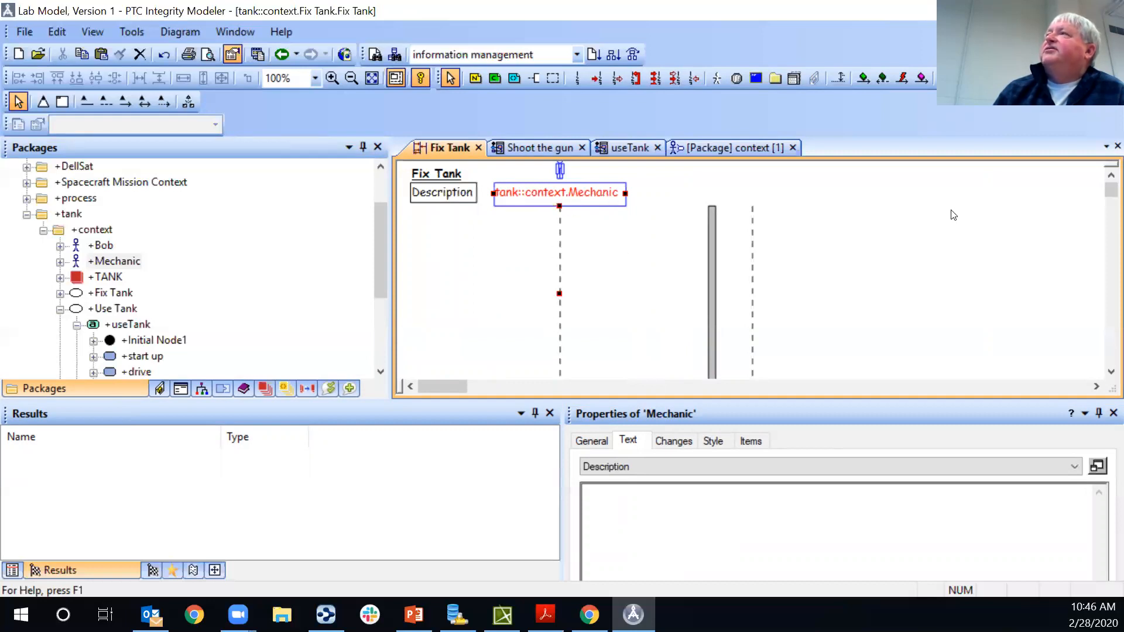
mouse_move(566, 193)
mouse_down()
mouse_move(852, 194)
mouse_move(552, 183)
mouse_up()
Spread the architectural boundary and the dashed border line apart, and place the TANK block between them as a lifeline
click(702, 263)
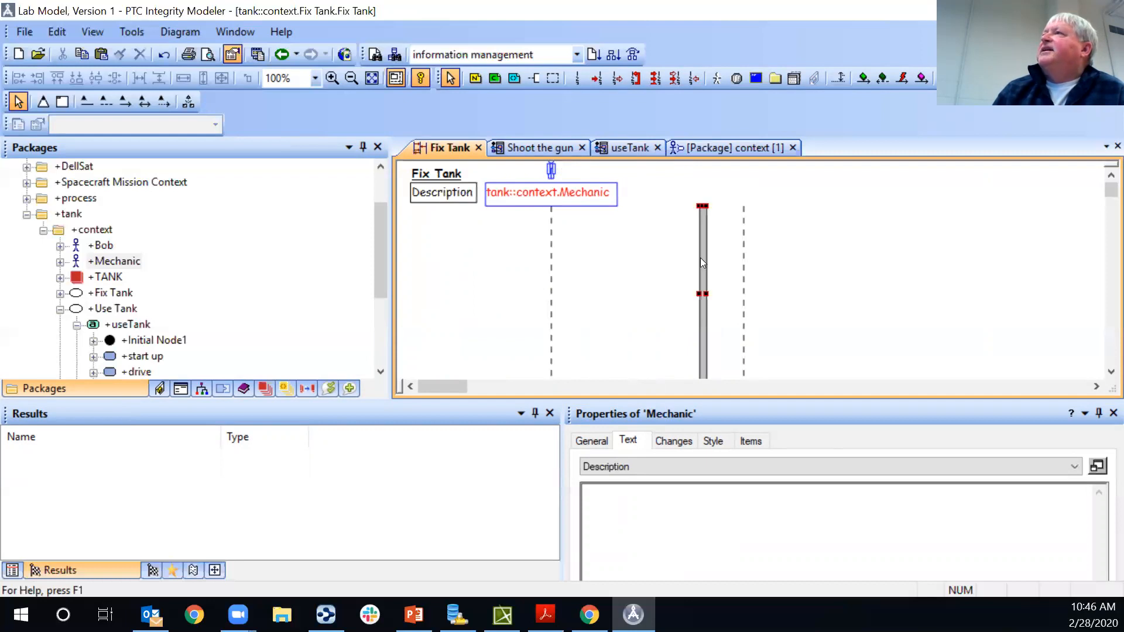
drag(672, 264, 656, 259)
click(692, 278)
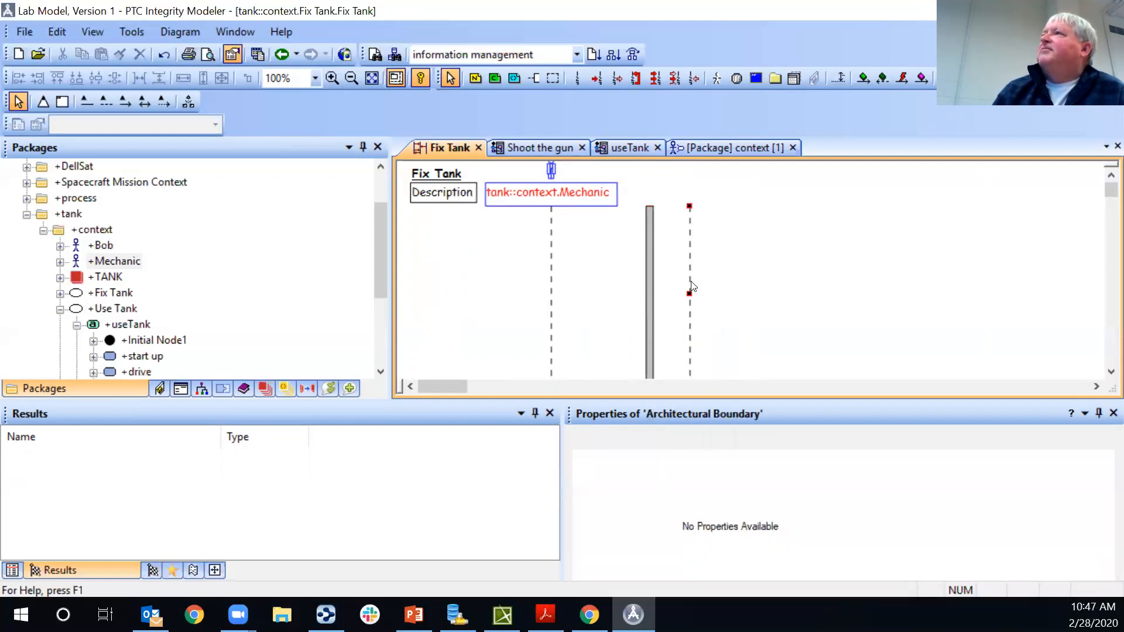
drag(737, 287, 831, 291)
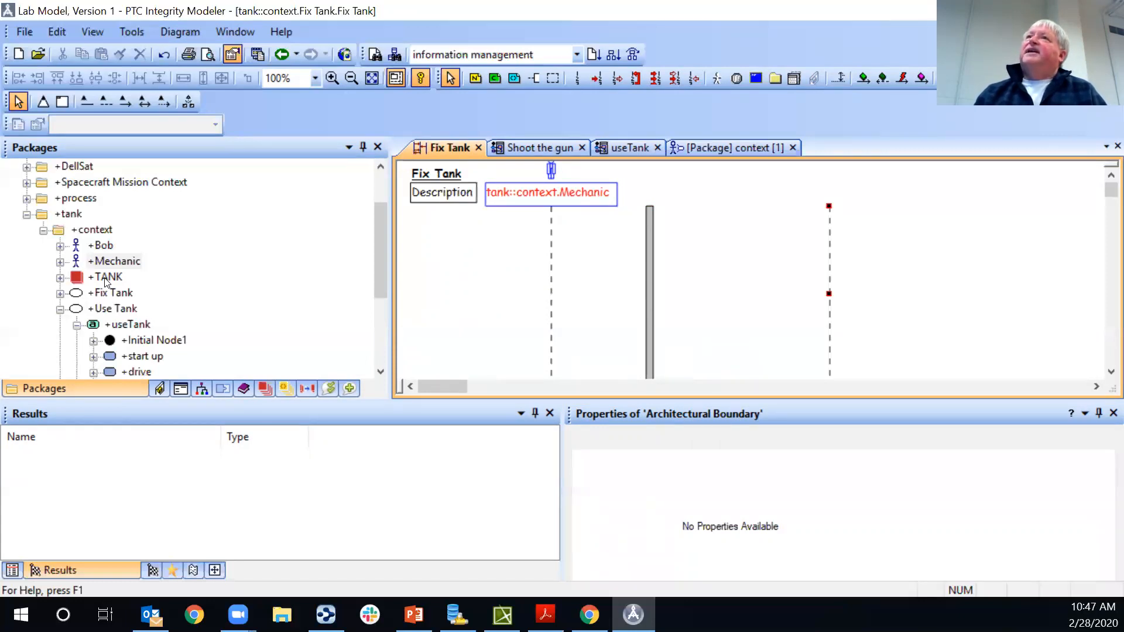
drag(106, 279, 716, 187)
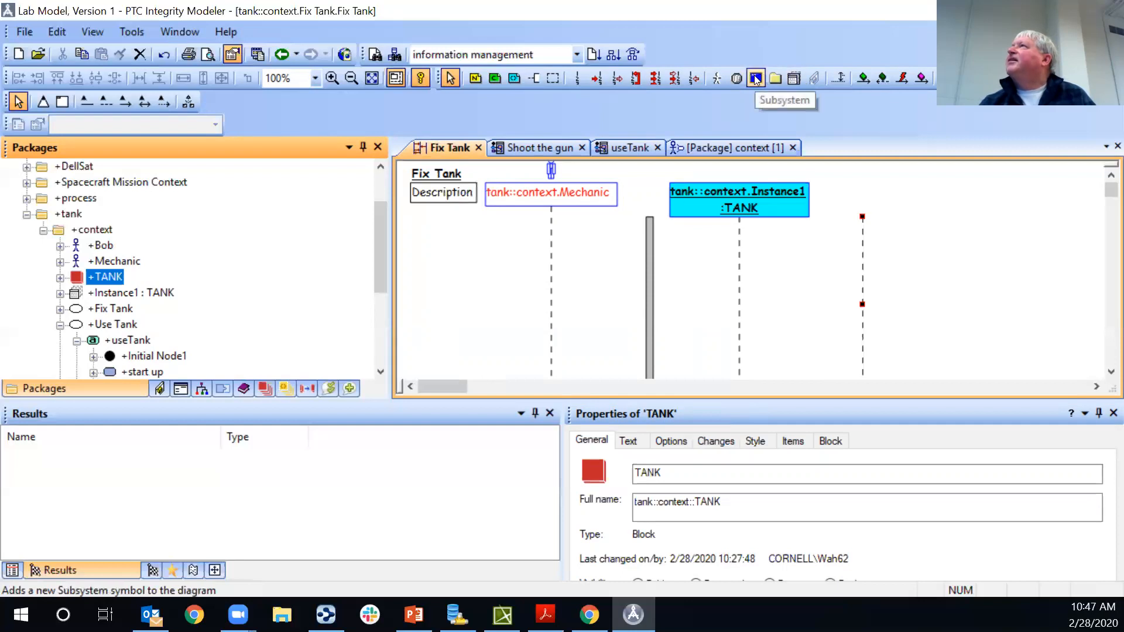
Try a generic instance and a subsystem as a lifeline beyond the dashed border line, undoing each one
click(797, 81)
click(925, 204)
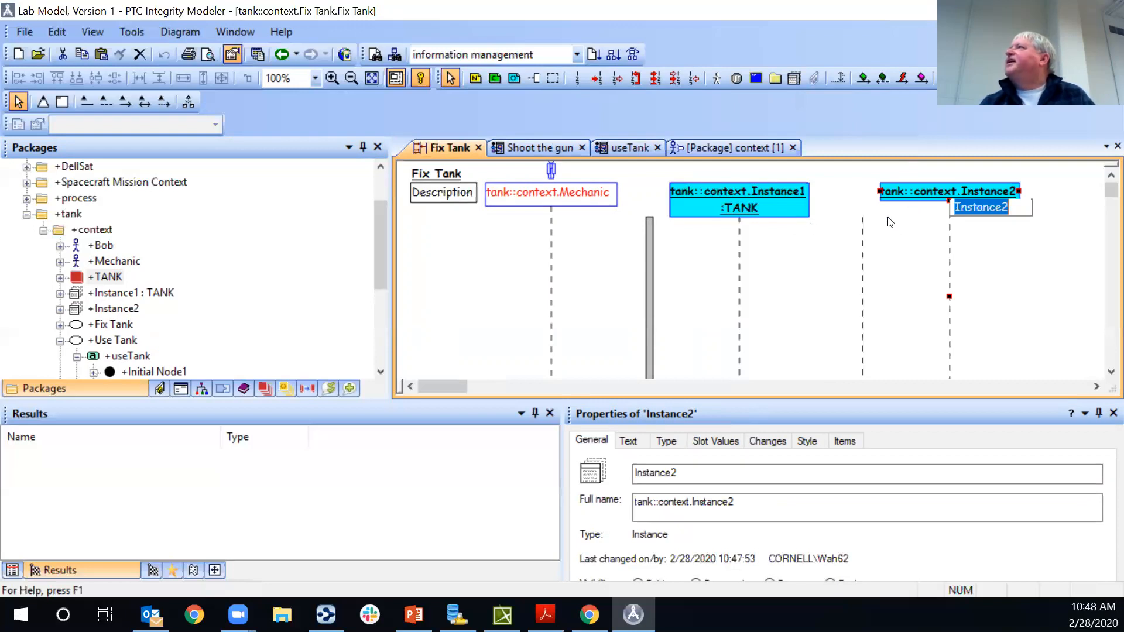
key(Return)
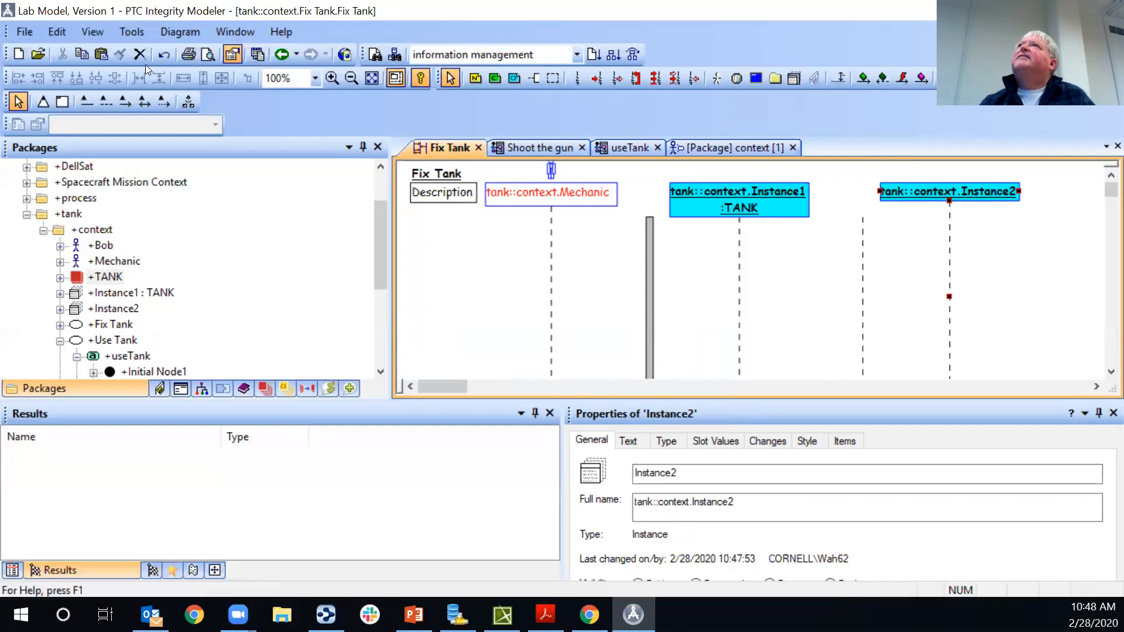
click(163, 56)
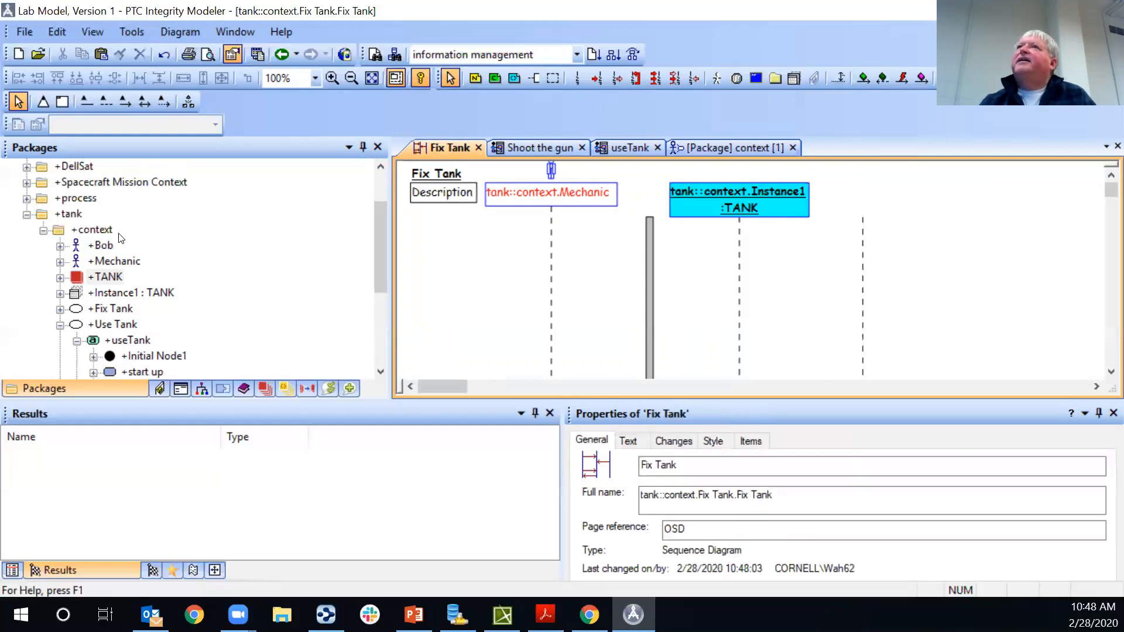
click(756, 79)
click(905, 191)
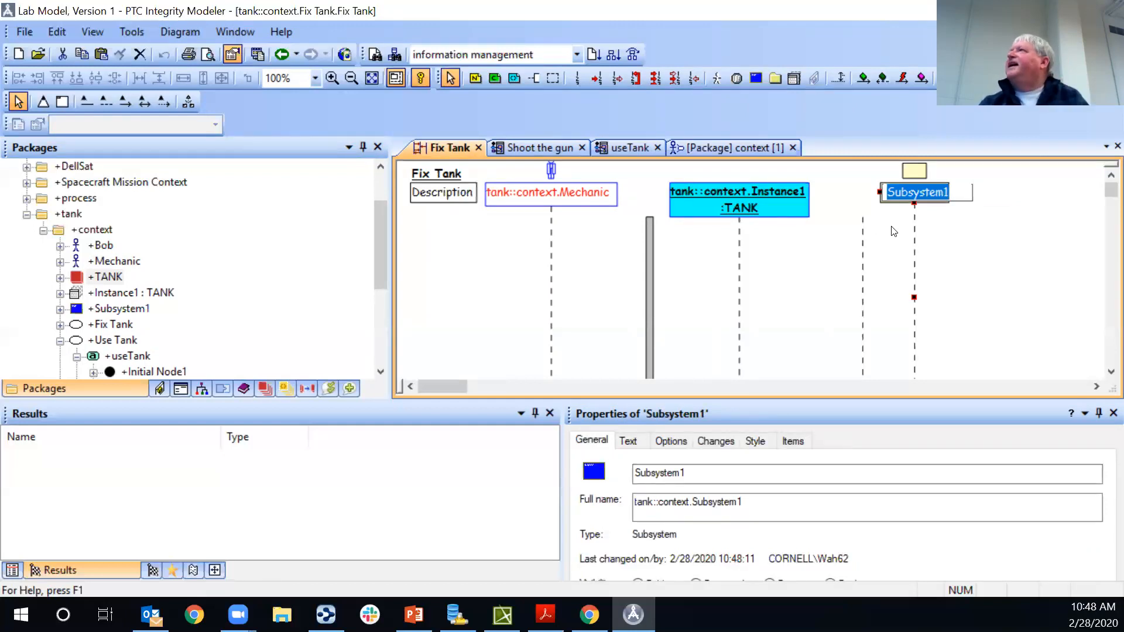
key(Return)
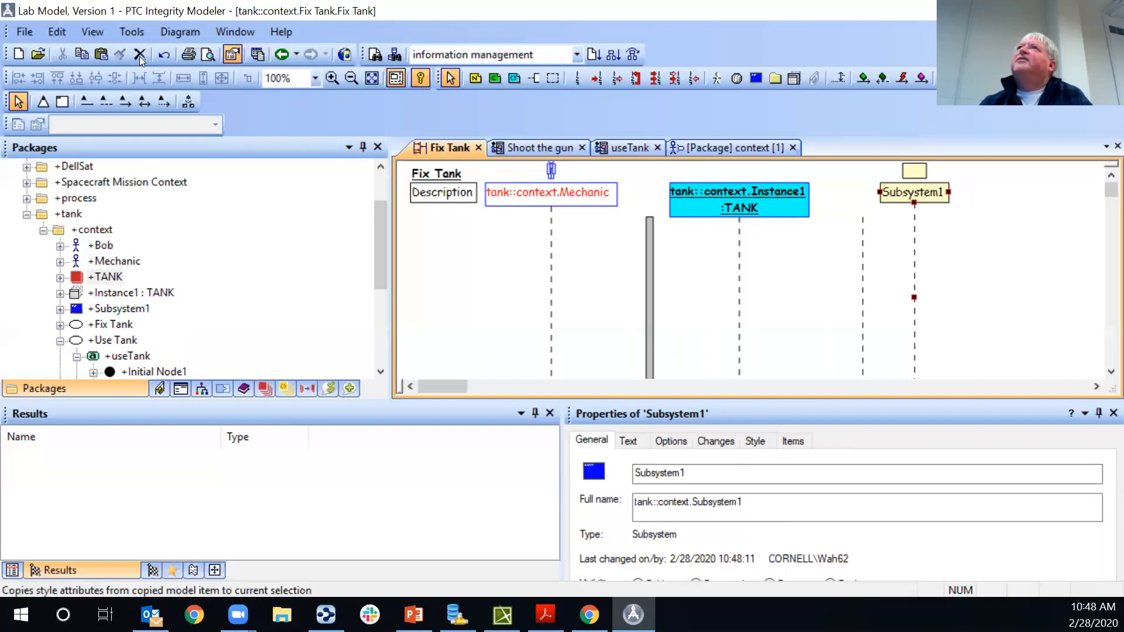
click(167, 53)
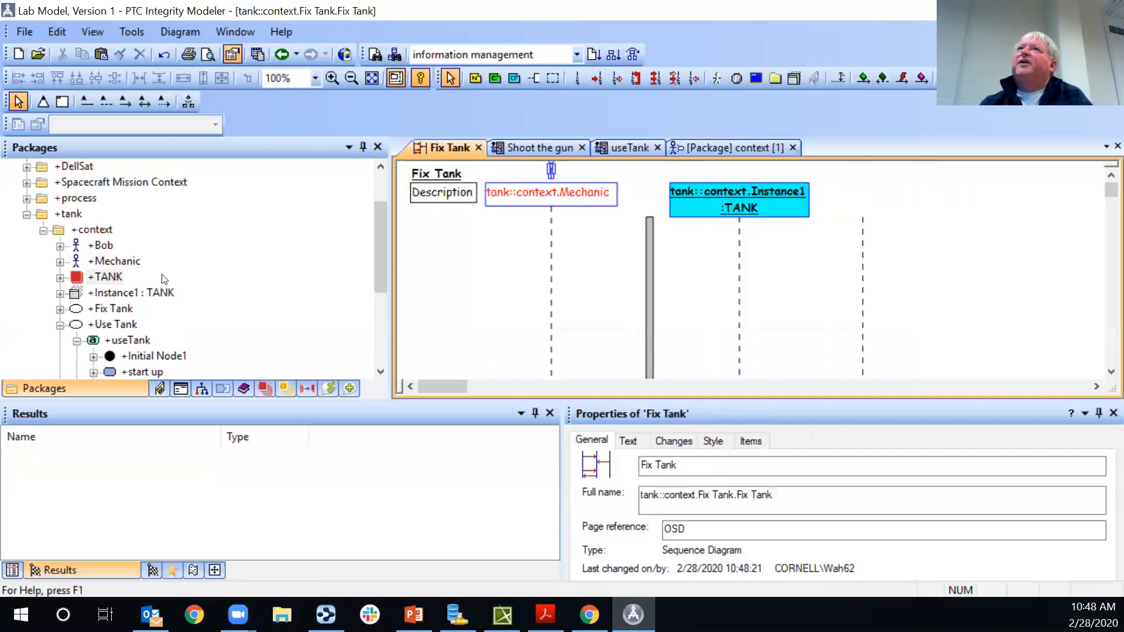
Create a block named Target in the context package and place it as a lifeline beyond the dashed border line
right_click(104, 229)
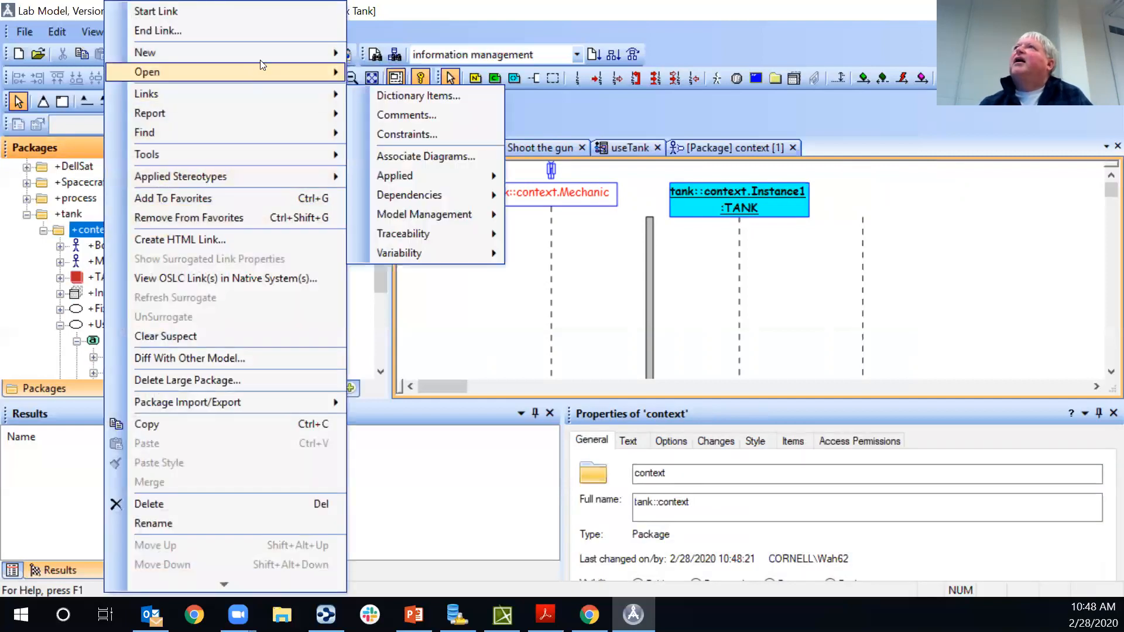
mouse_move(283, 52)
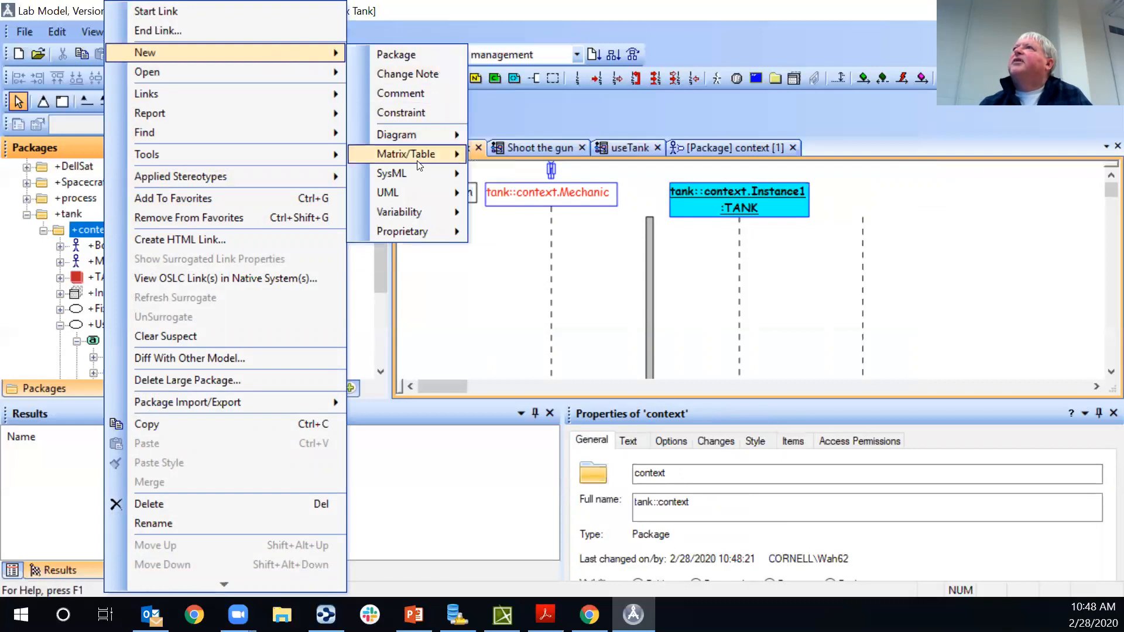
mouse_move(449, 178)
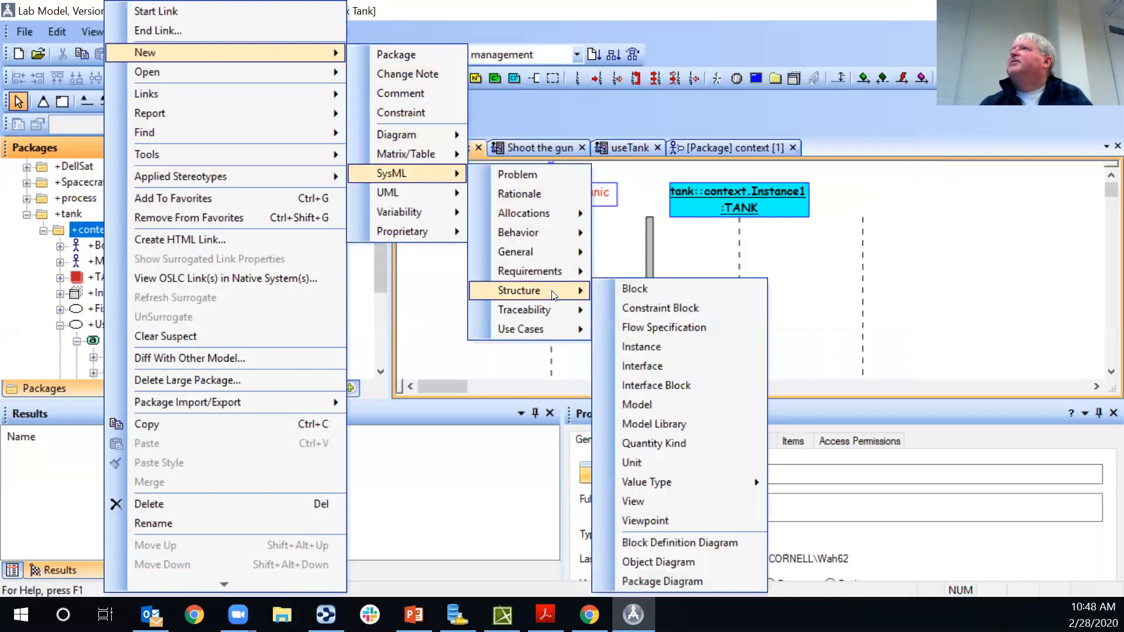
click(591, 292)
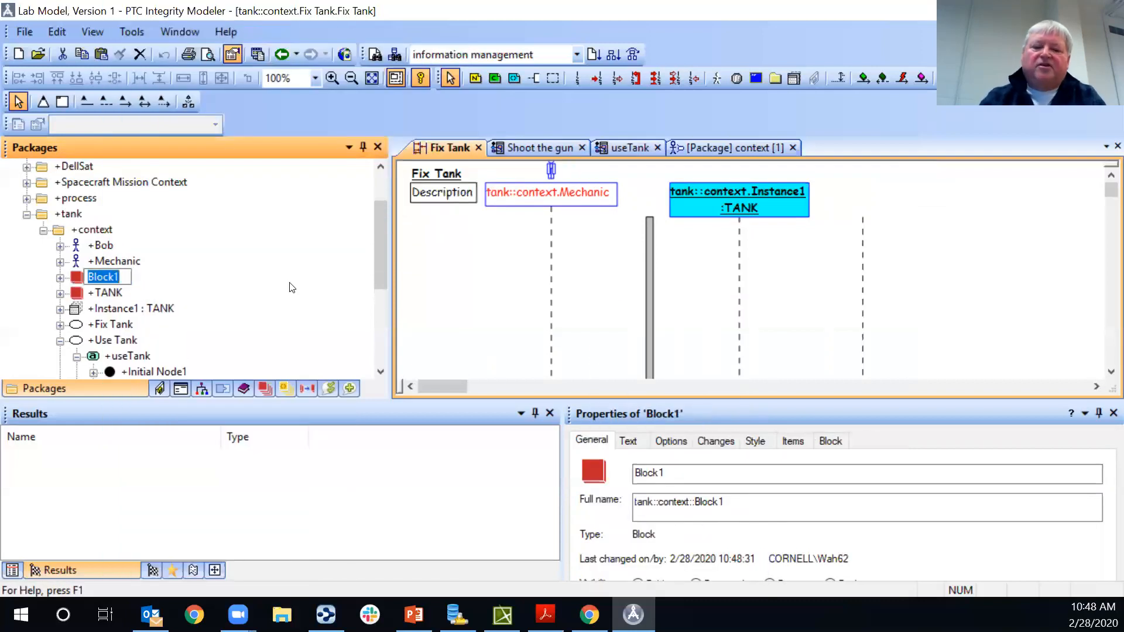
text(Tan)
text(get)
key(Return)
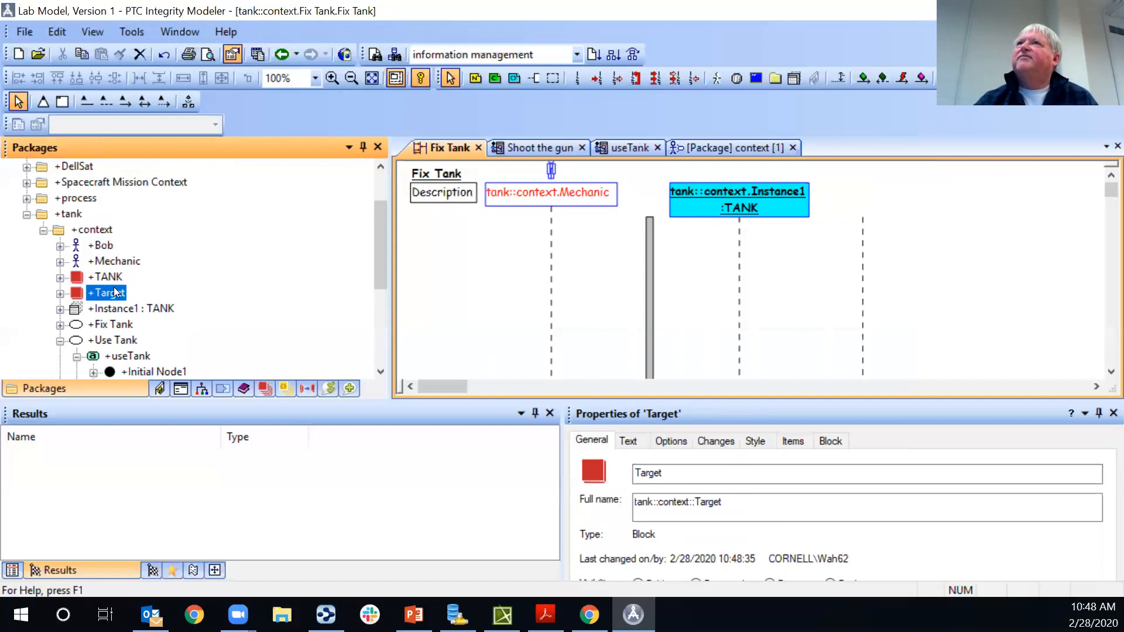
drag(114, 293, 926, 189)
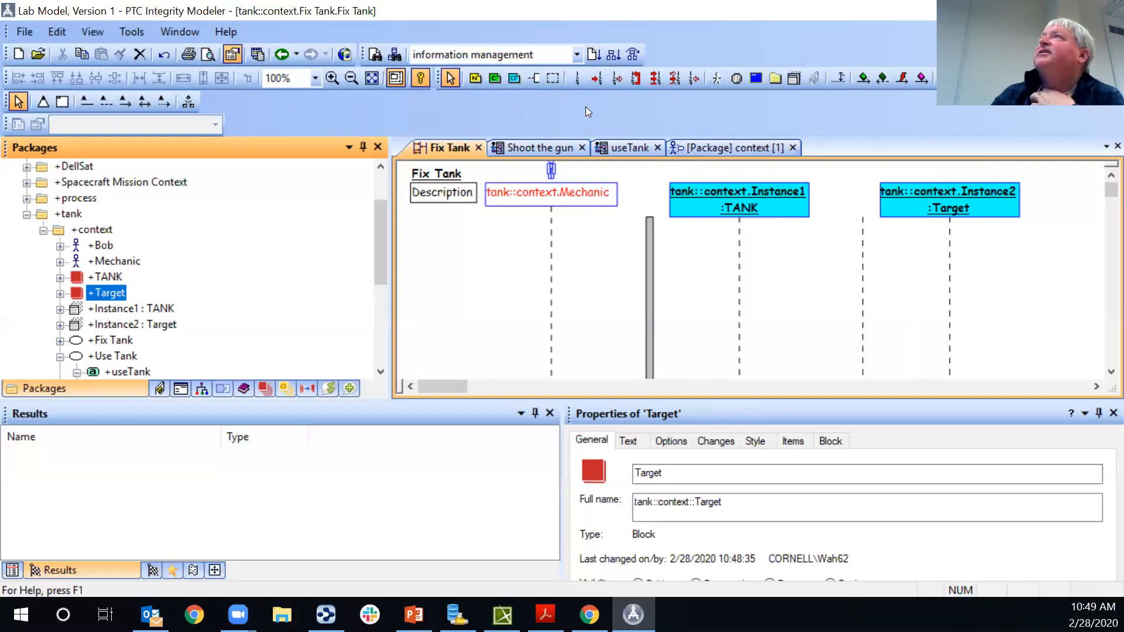
Add a sequence step reading "view the tank" as the first row under Description
click(574, 78)
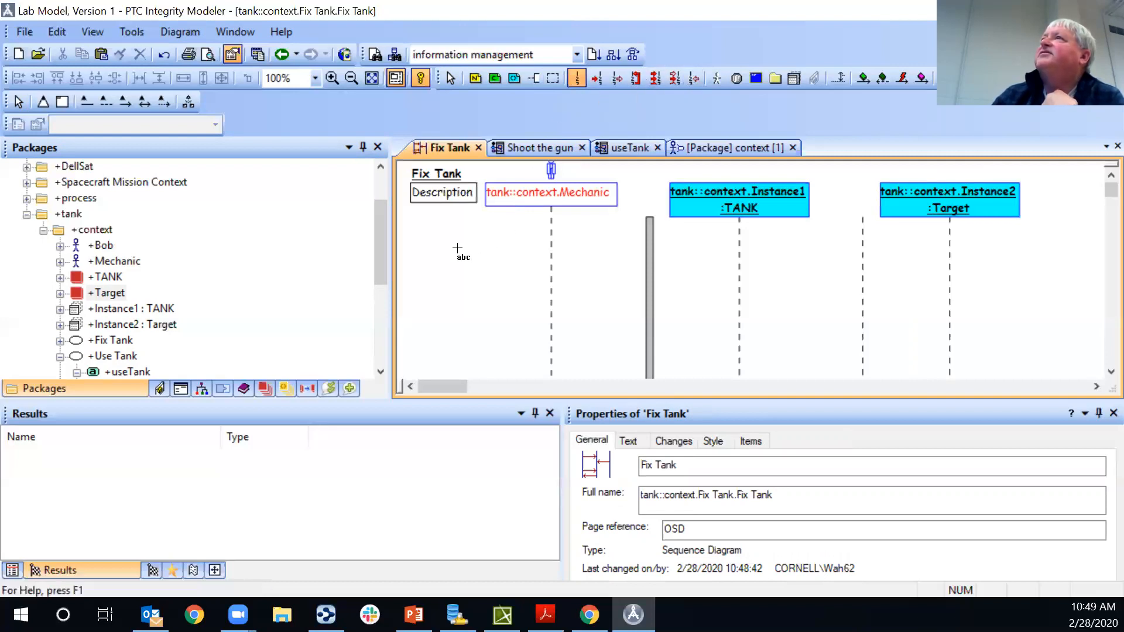
click(415, 232)
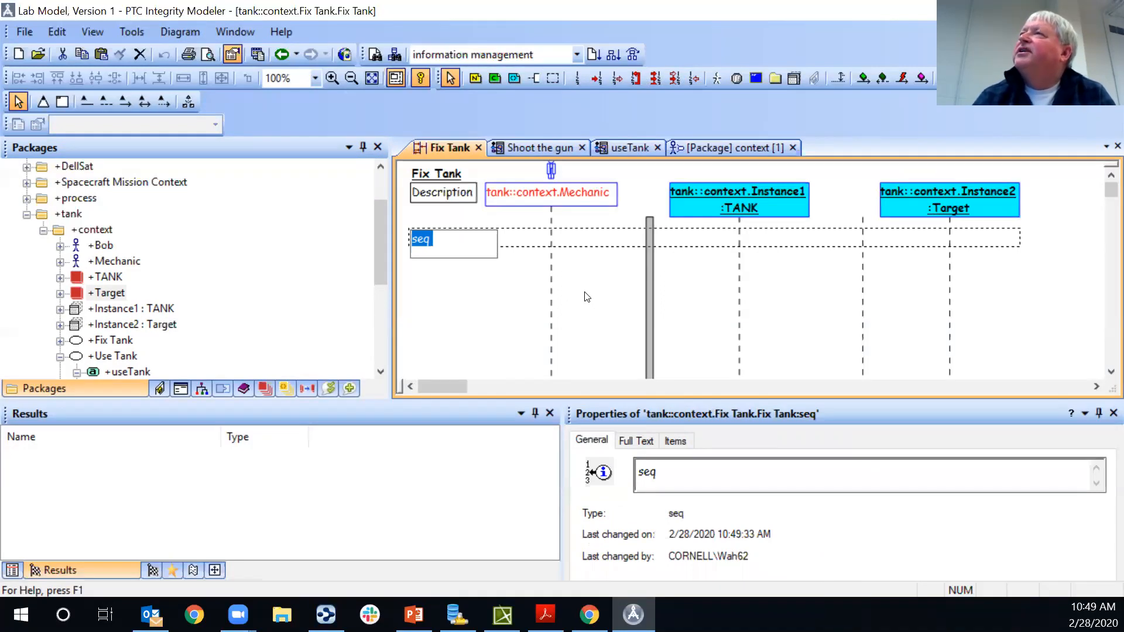
text(view the)
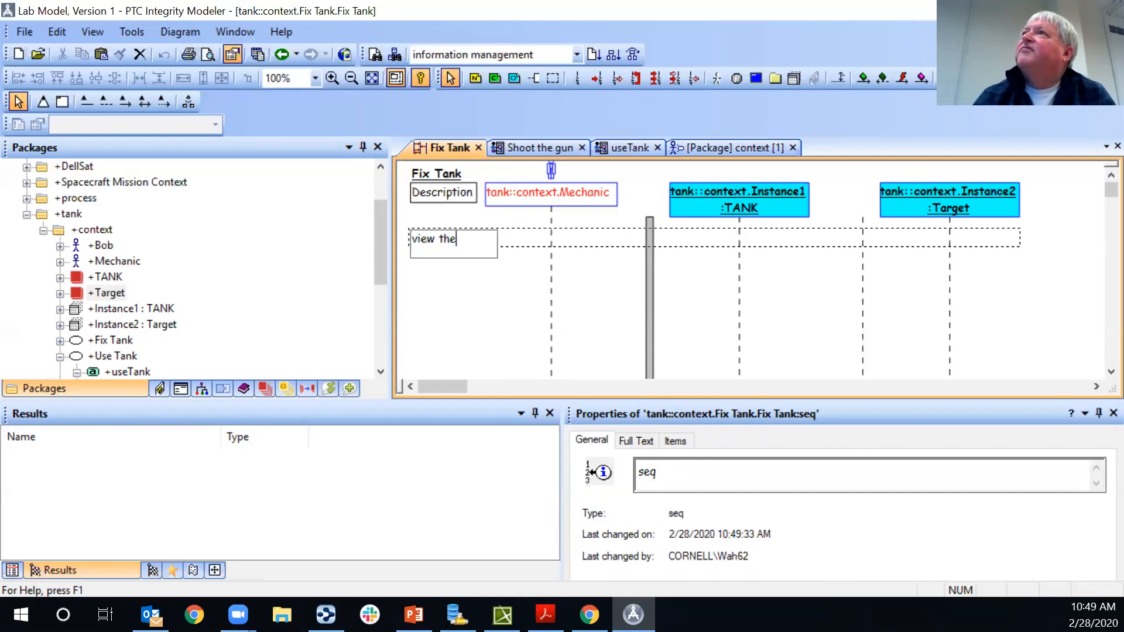
text( tak)
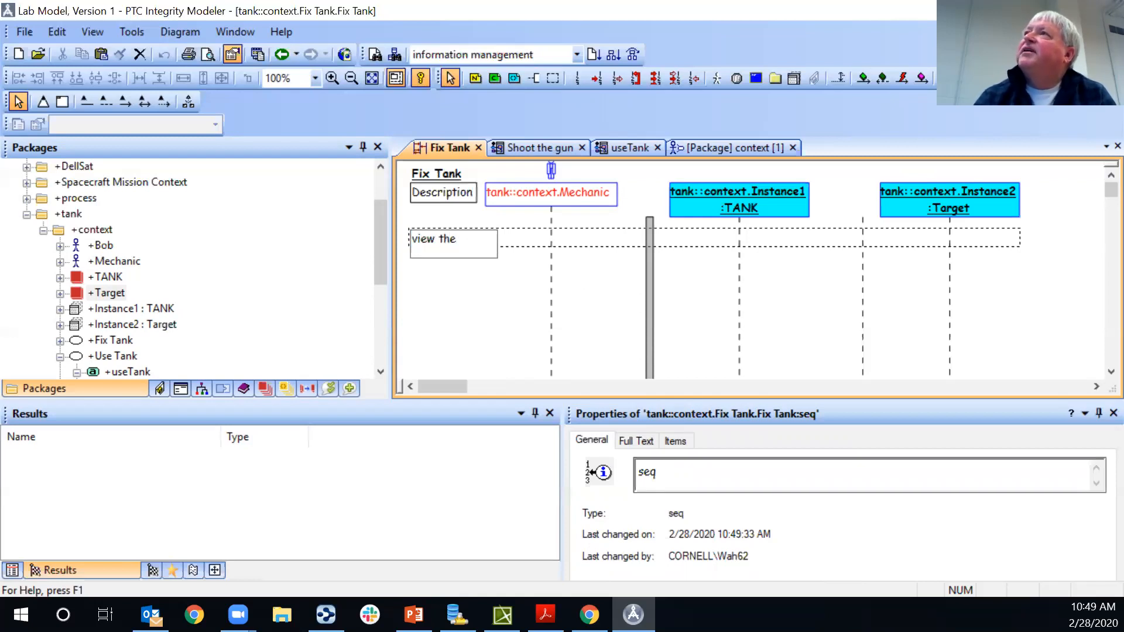
key(BackSpace)
text(nk)
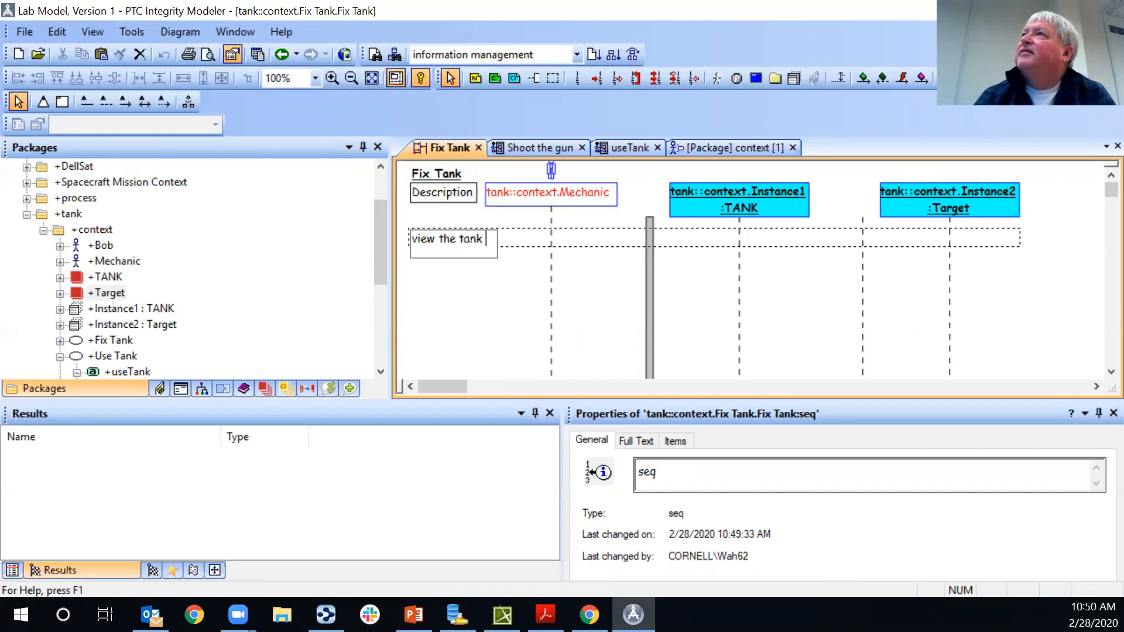
key(Return)
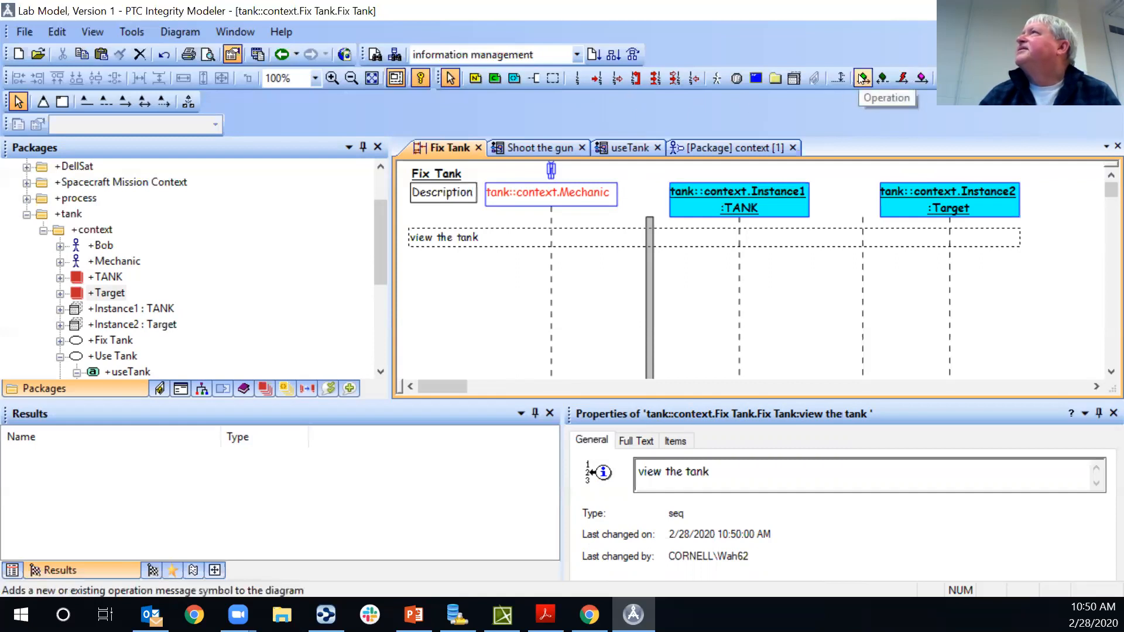
Draw an event message from the Mechanic lifeline to the TANK lifeline beside "view the tank", creating a new event named view
click(901, 77)
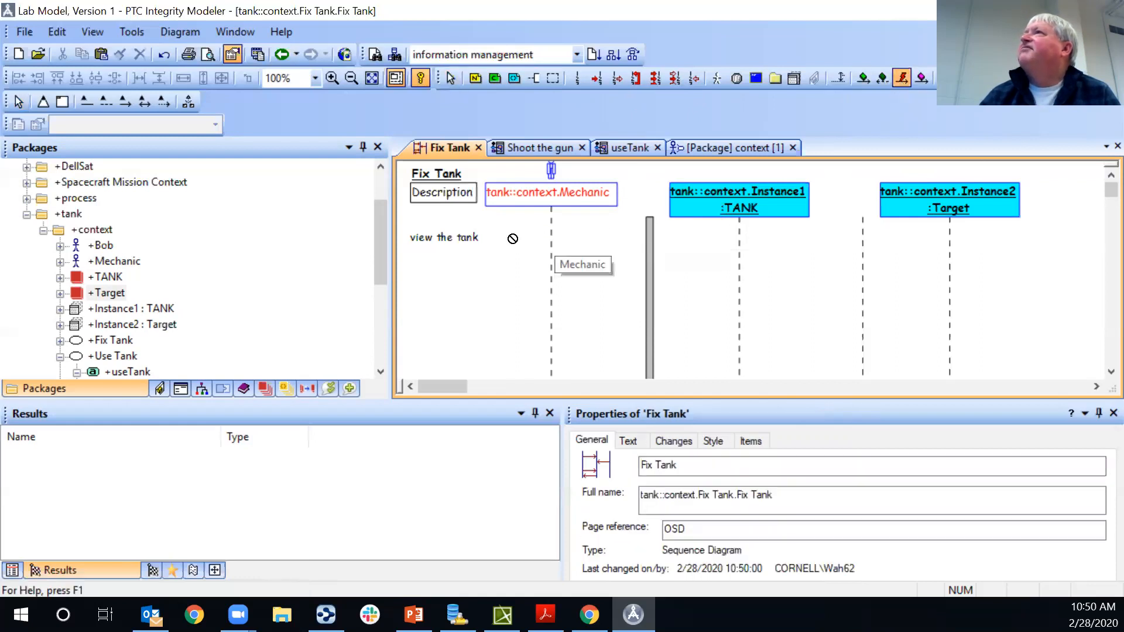
click(552, 243)
click(739, 248)
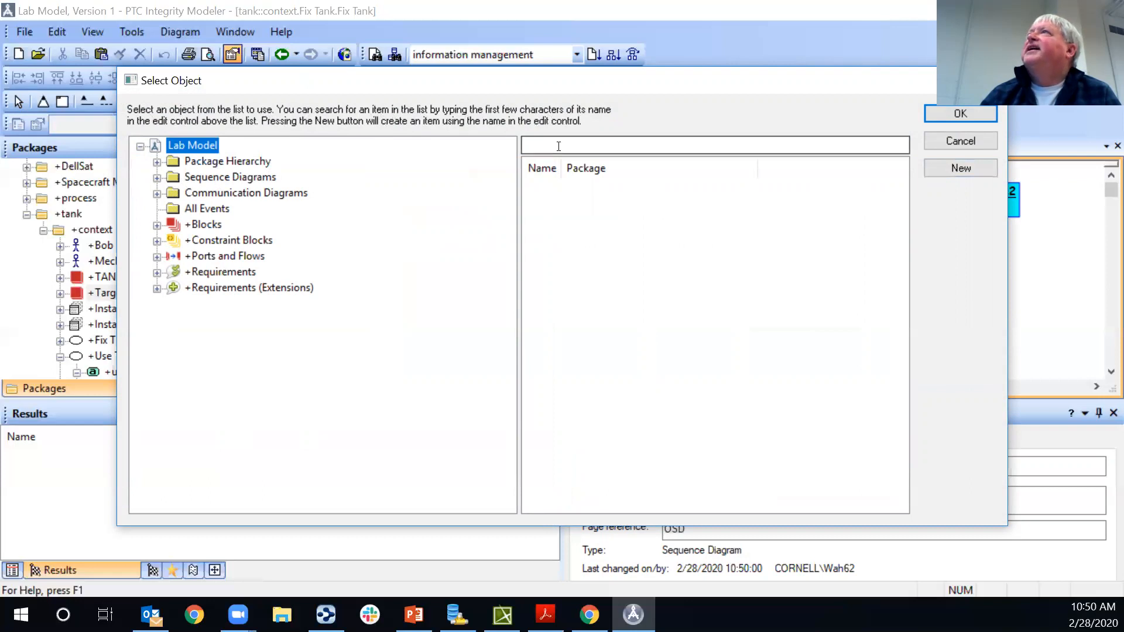
click(945, 165)
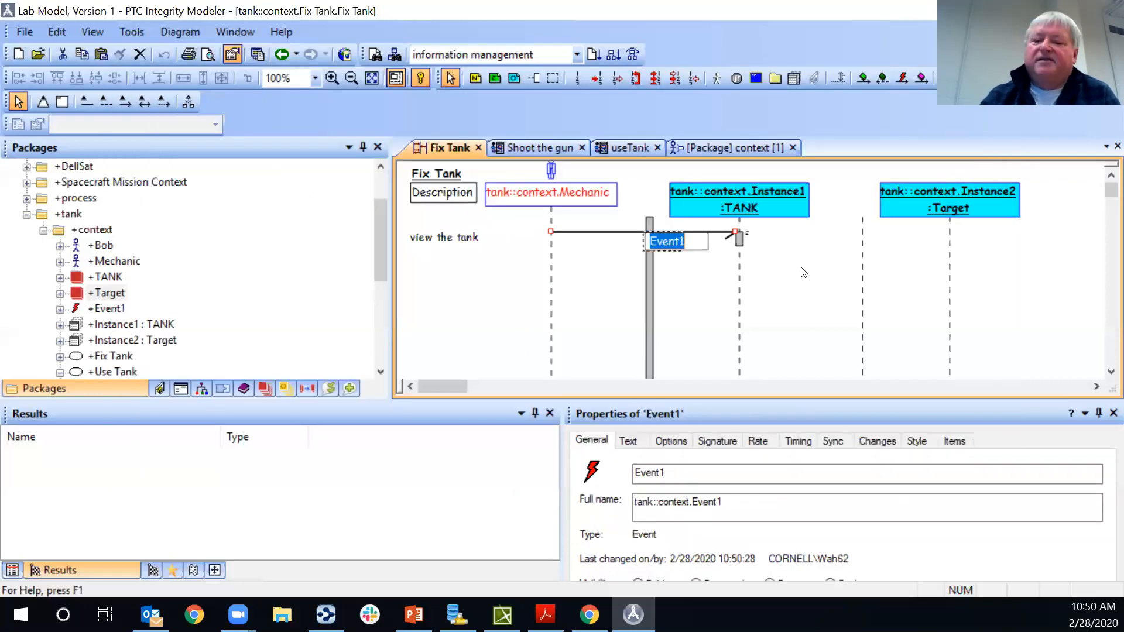
text(view)
key(Return)
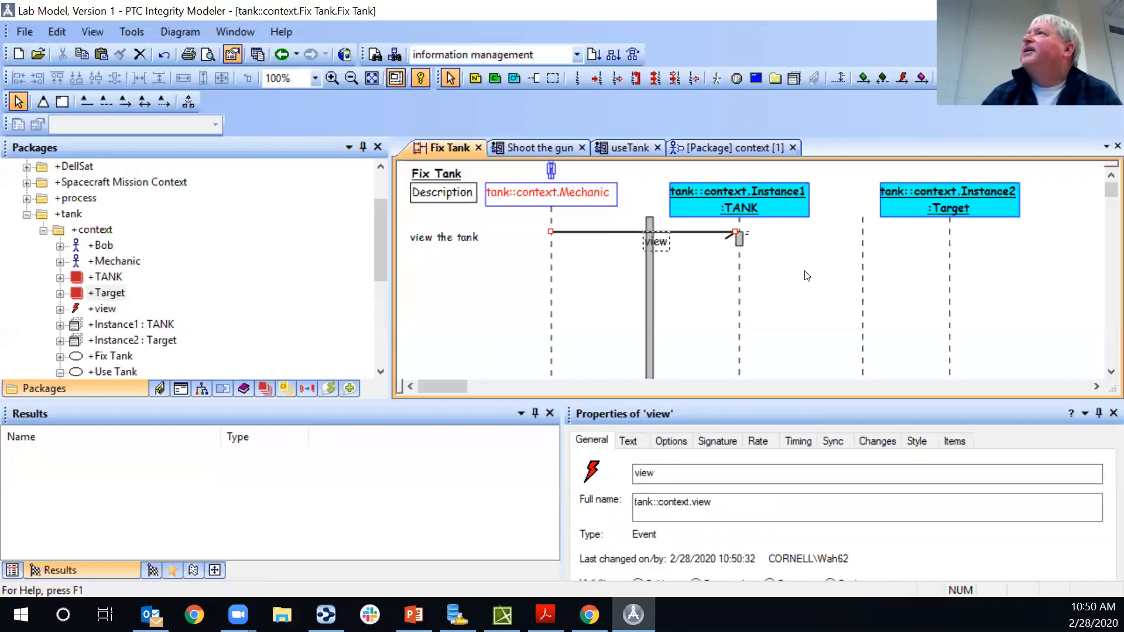
click(882, 78)
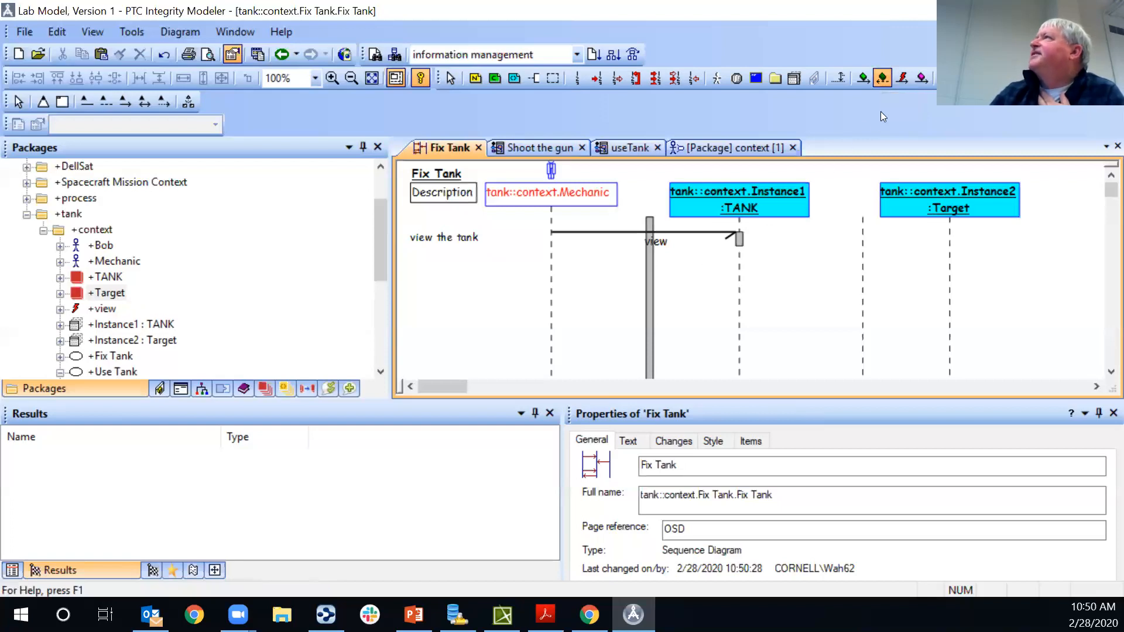
click(862, 76)
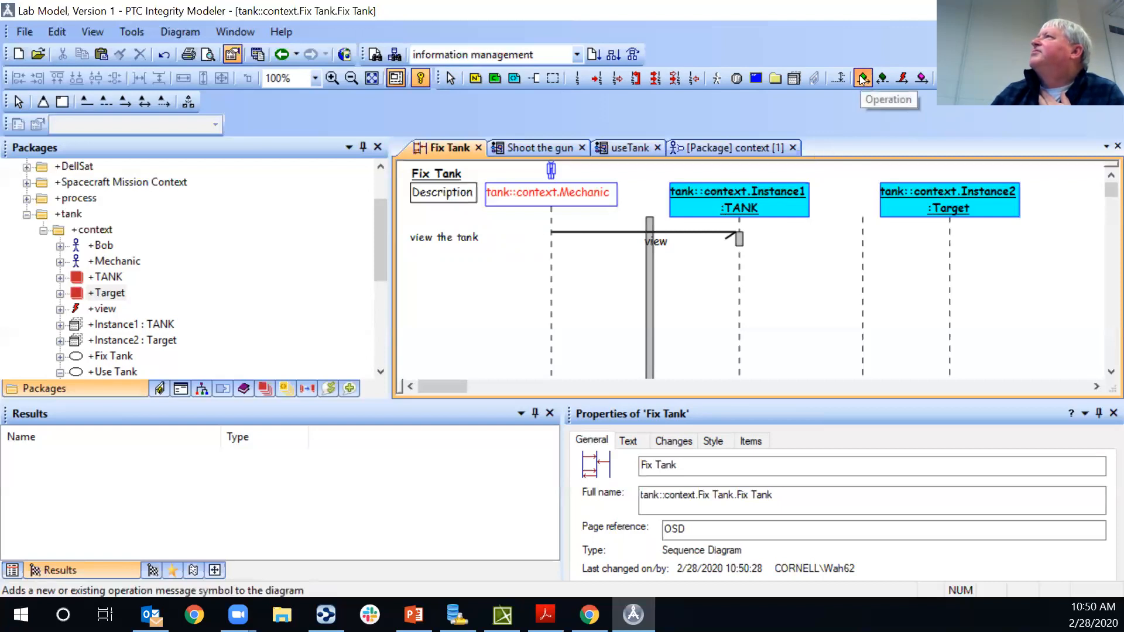
click(902, 78)
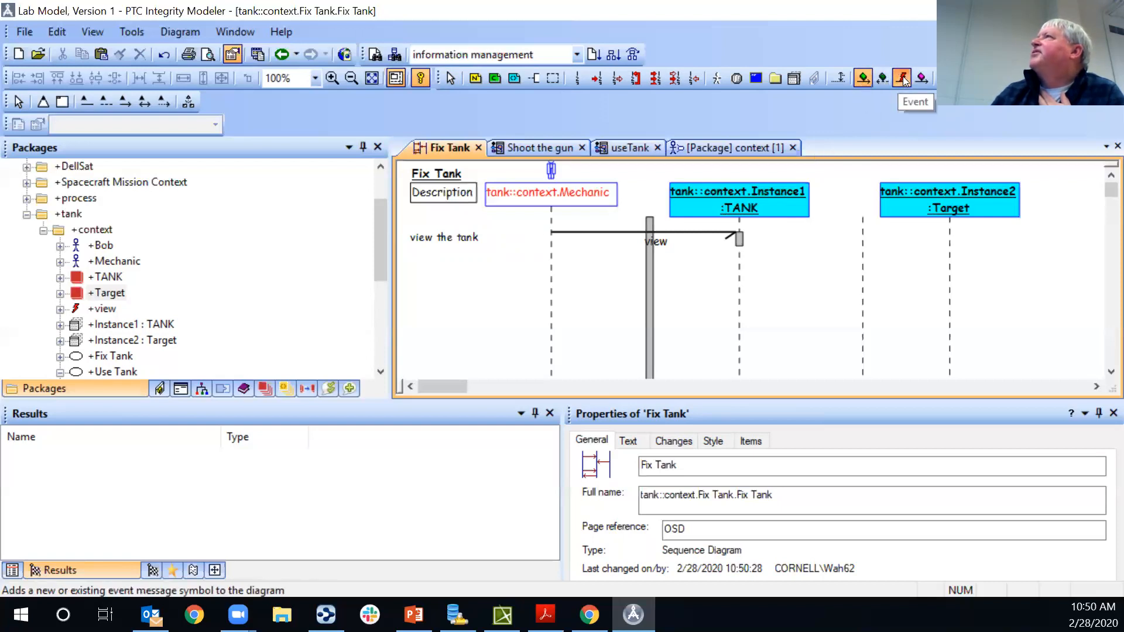
click(739, 240)
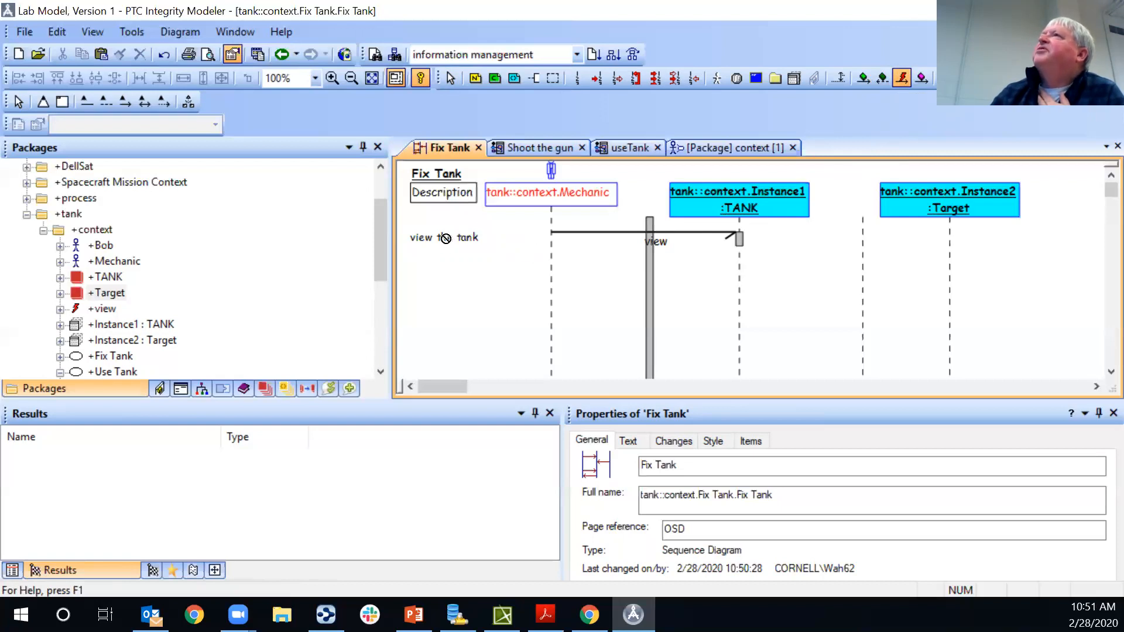
Add a second sequence step reading "see problem" directly below "view the tank"
click(577, 79)
click(435, 259)
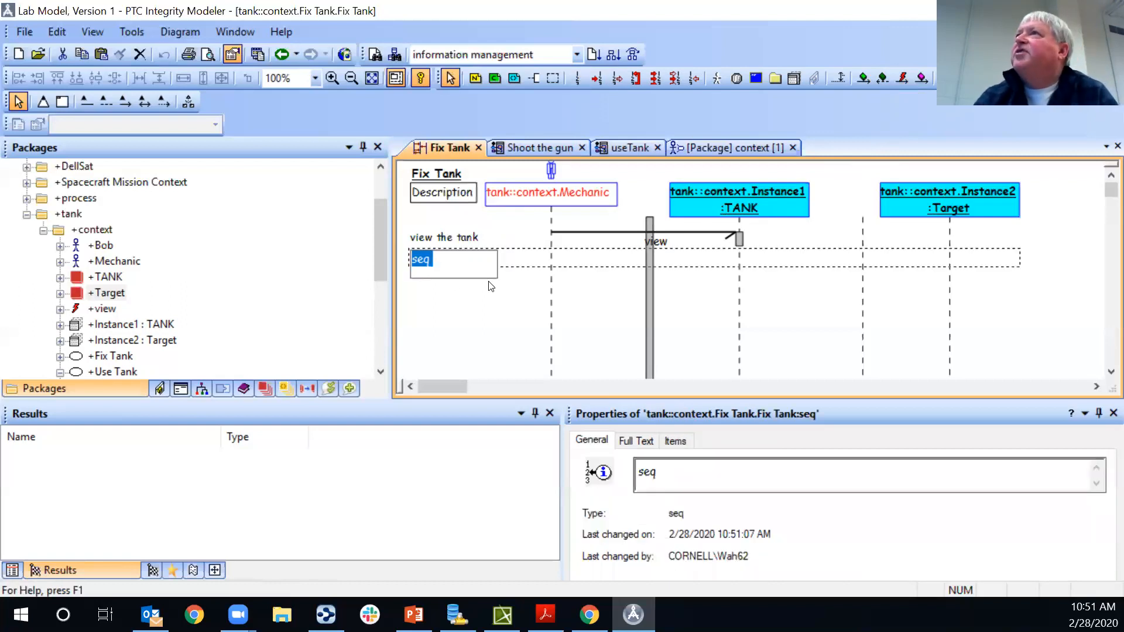
text(repor)
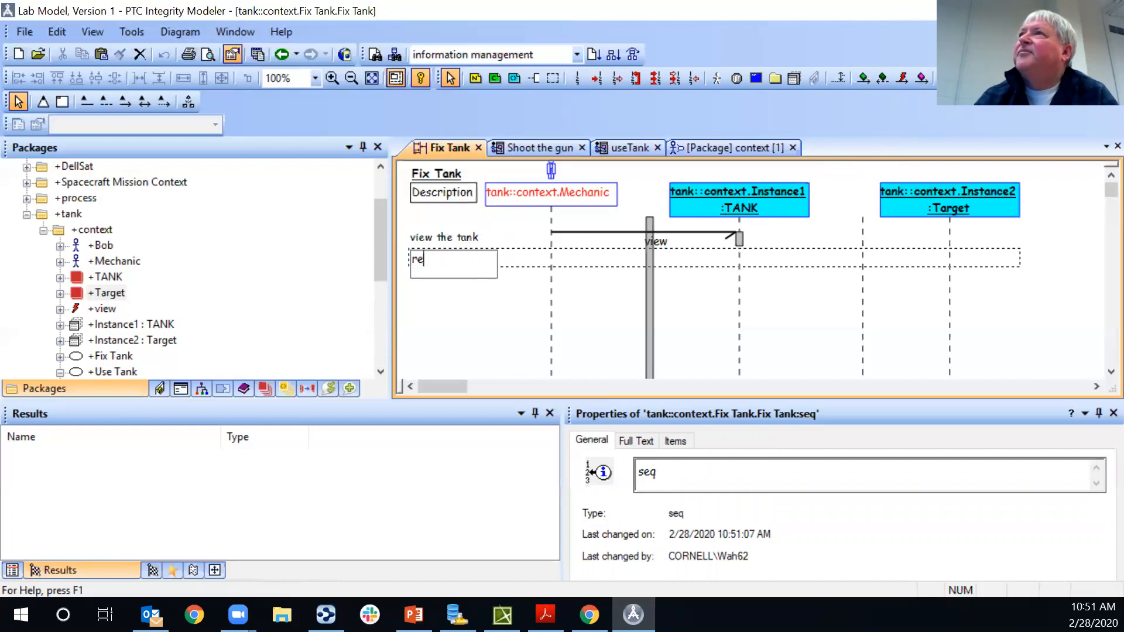
key(BackSpace)
key(BackSpace)
key(BackSpace)
key(BackSpace)
text(ee proble)
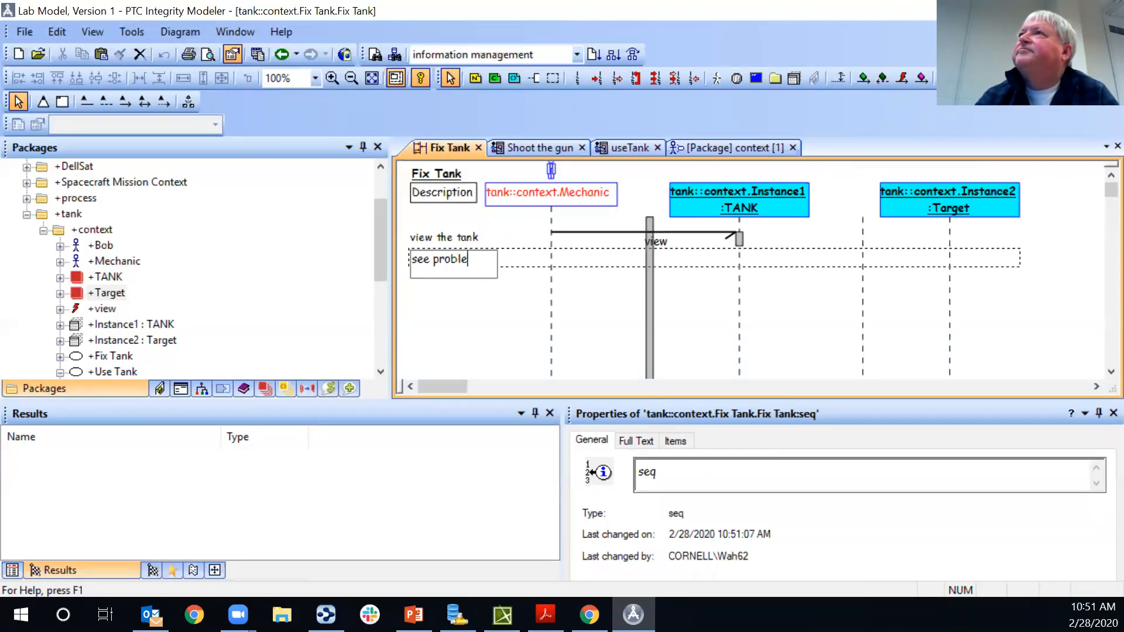
text(m)
key(Return)
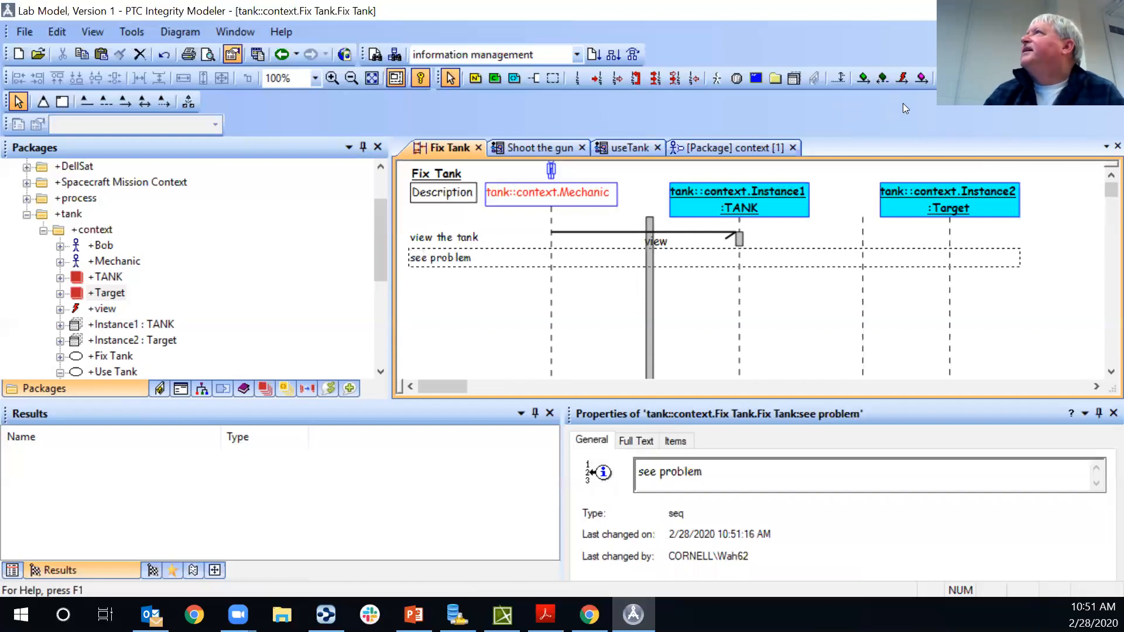
Draw a reply message from the TANK lifeline back to Mechanic beside "see problem", using a new TANK operation named probem
click(900, 79)
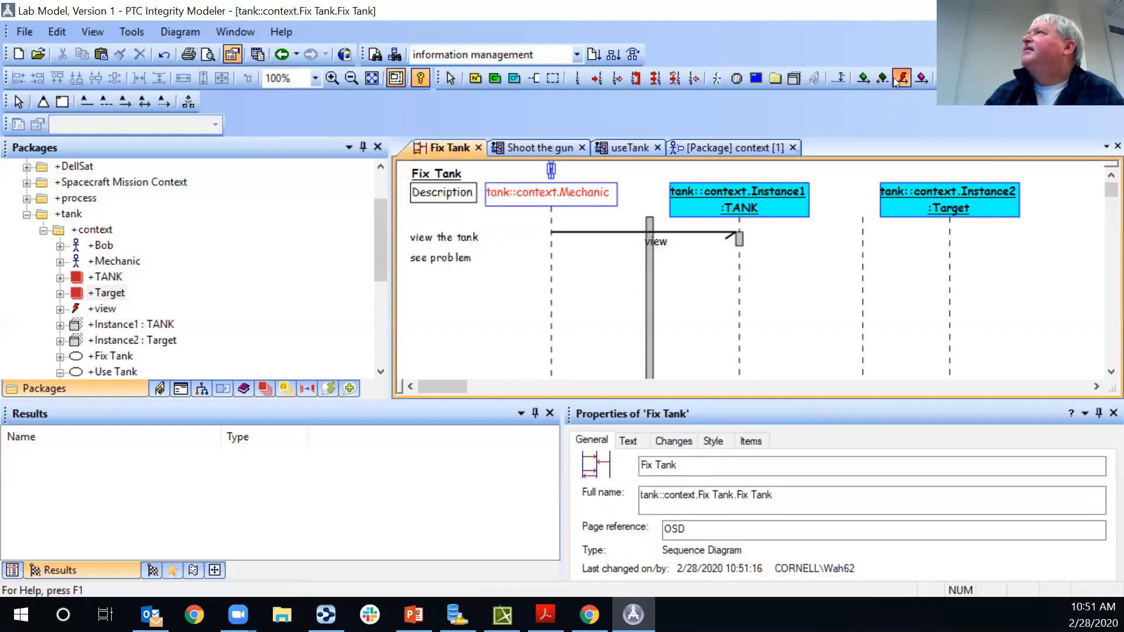
click(882, 78)
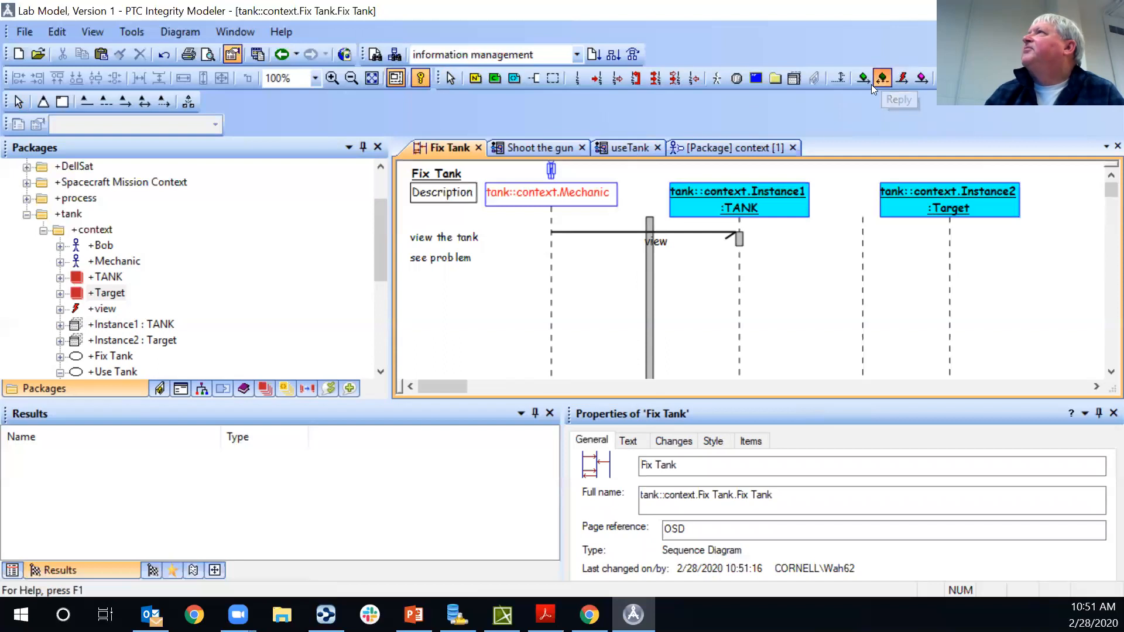
click(739, 264)
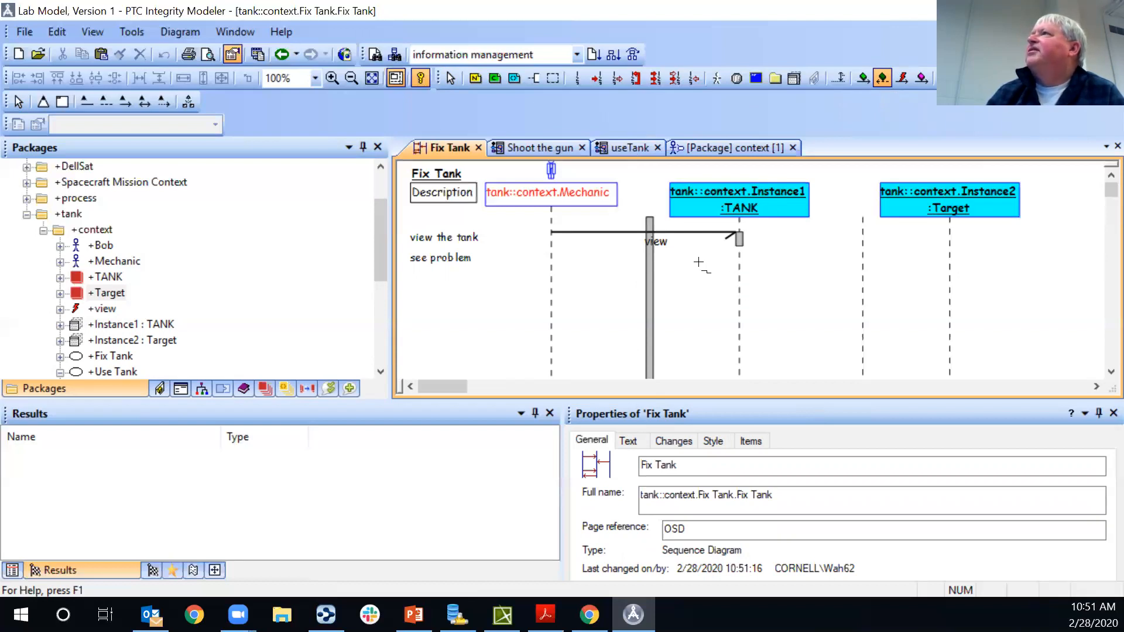
click(551, 263)
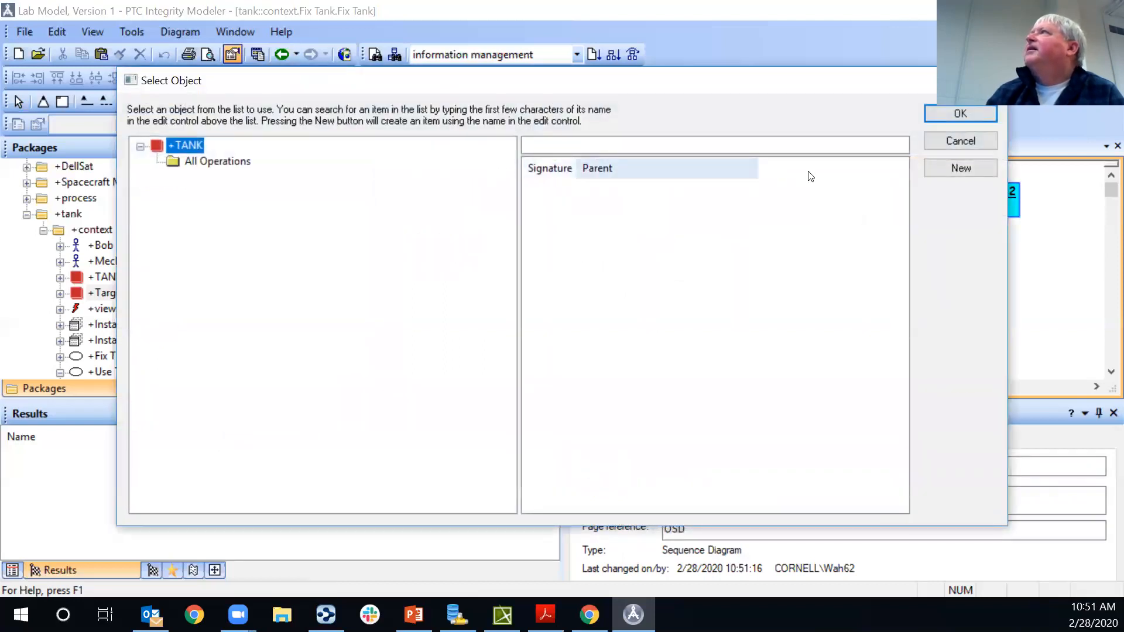
click(933, 169)
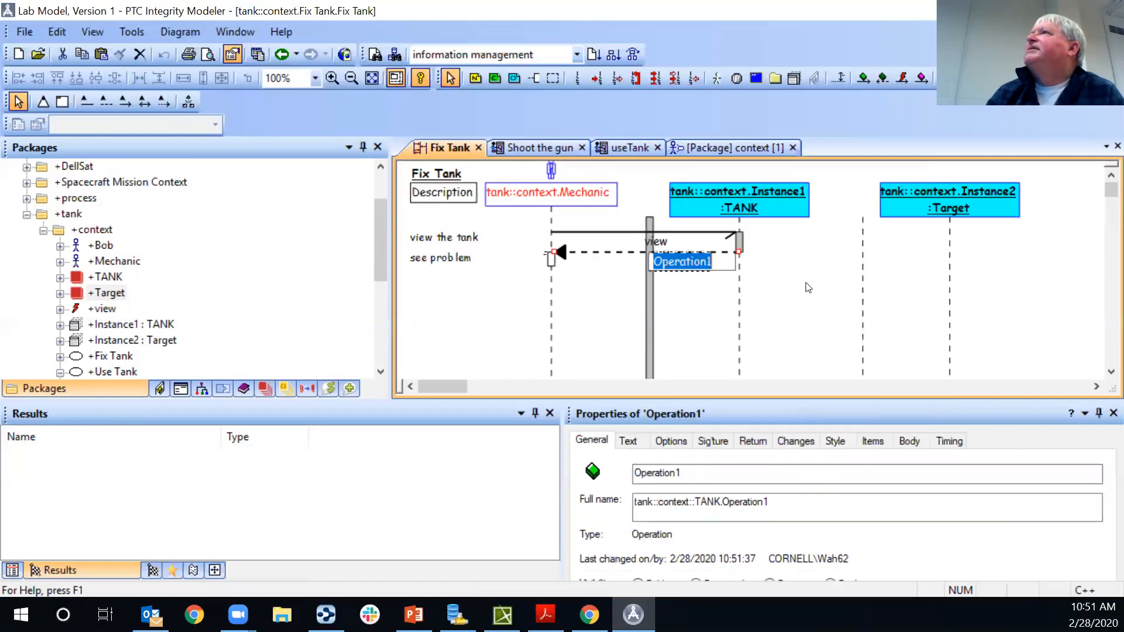
text(probm)
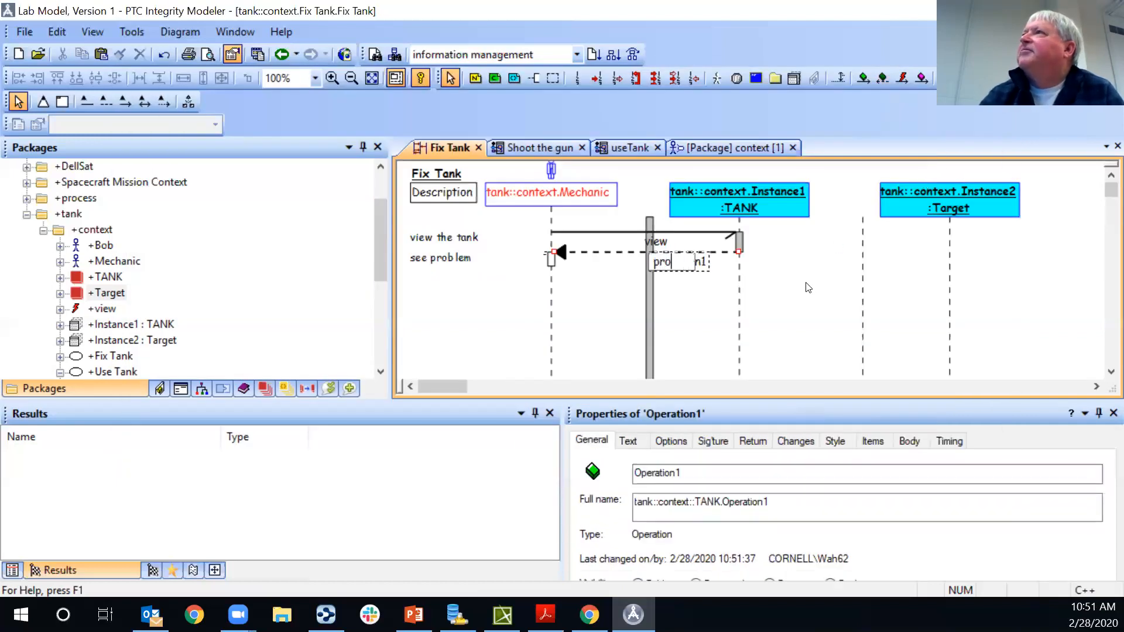
key(BackSpace)
text(em)
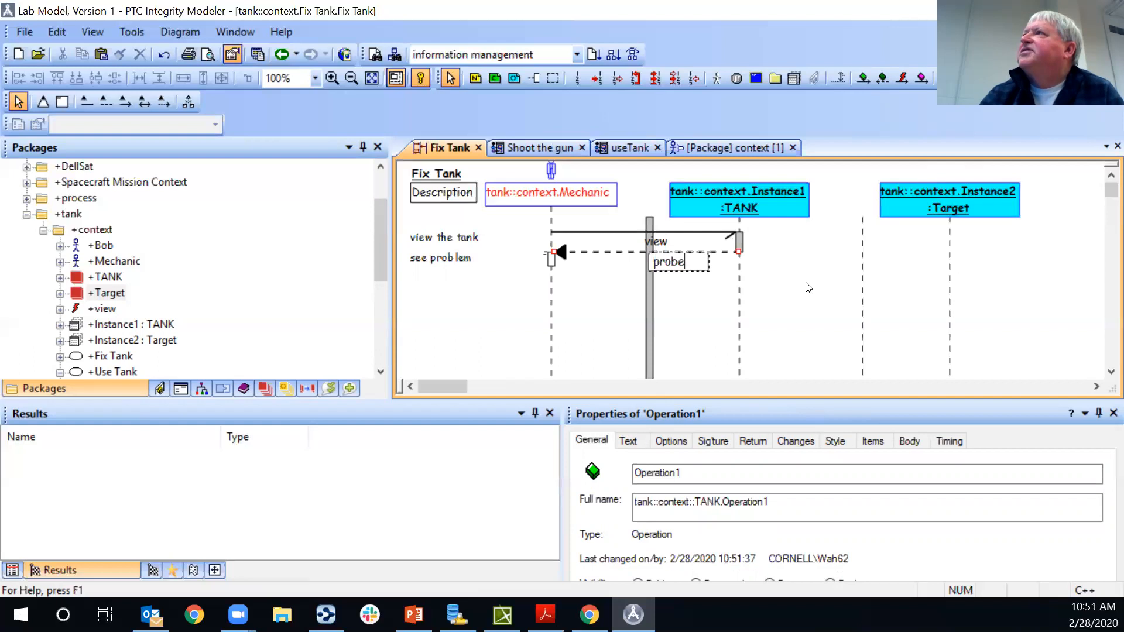
key(Return)
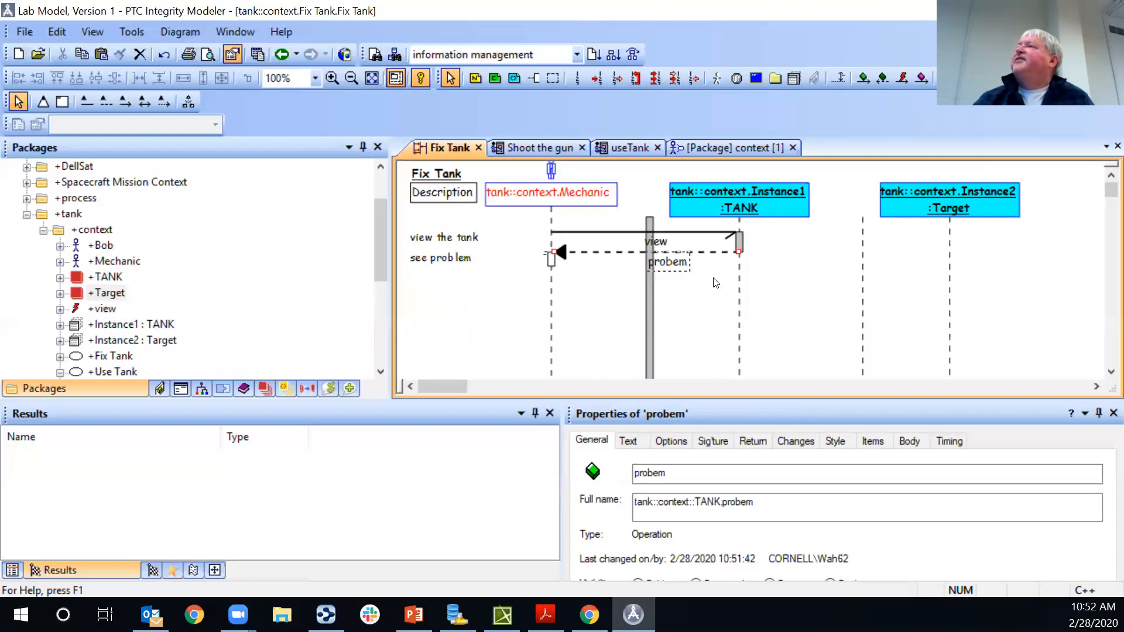
click(502, 287)
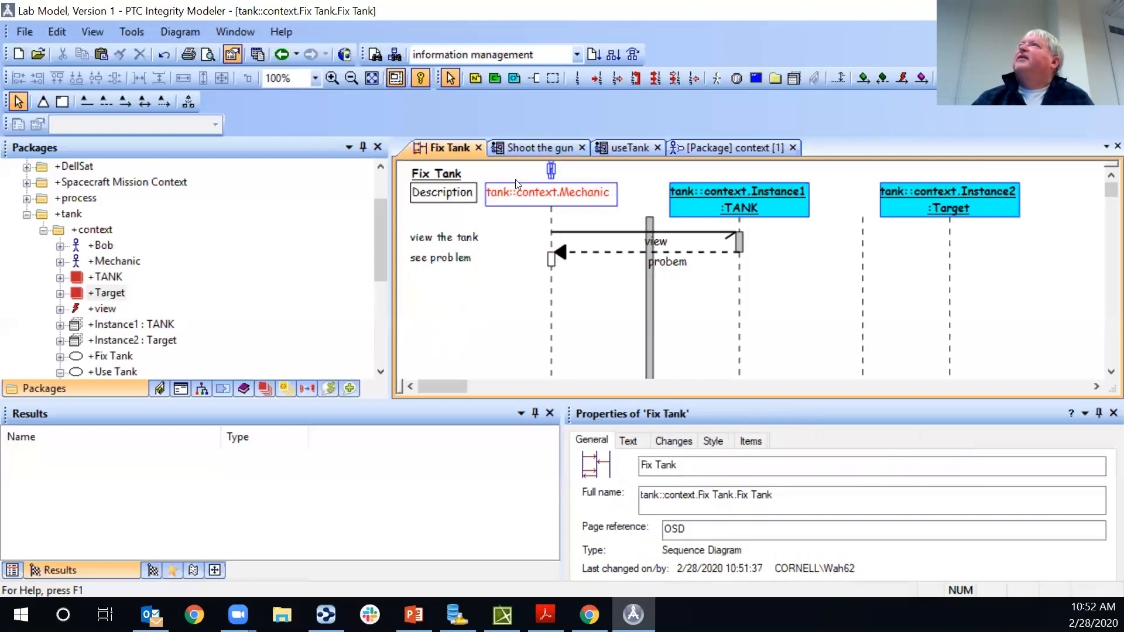